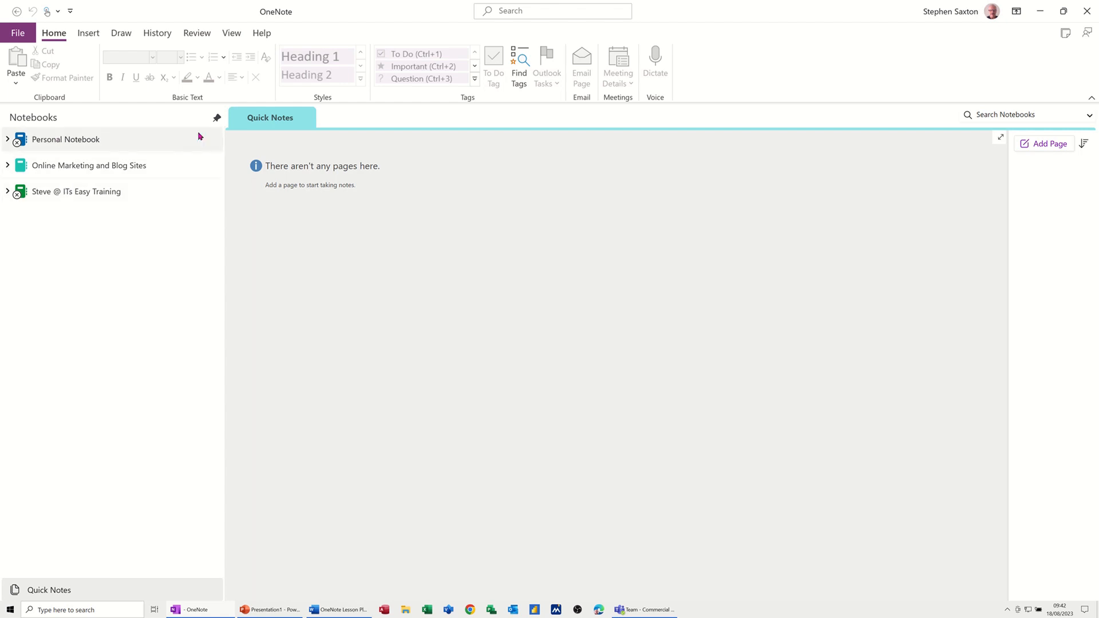
Unpin the notebook list and pin it back alongside the page
click(217, 117)
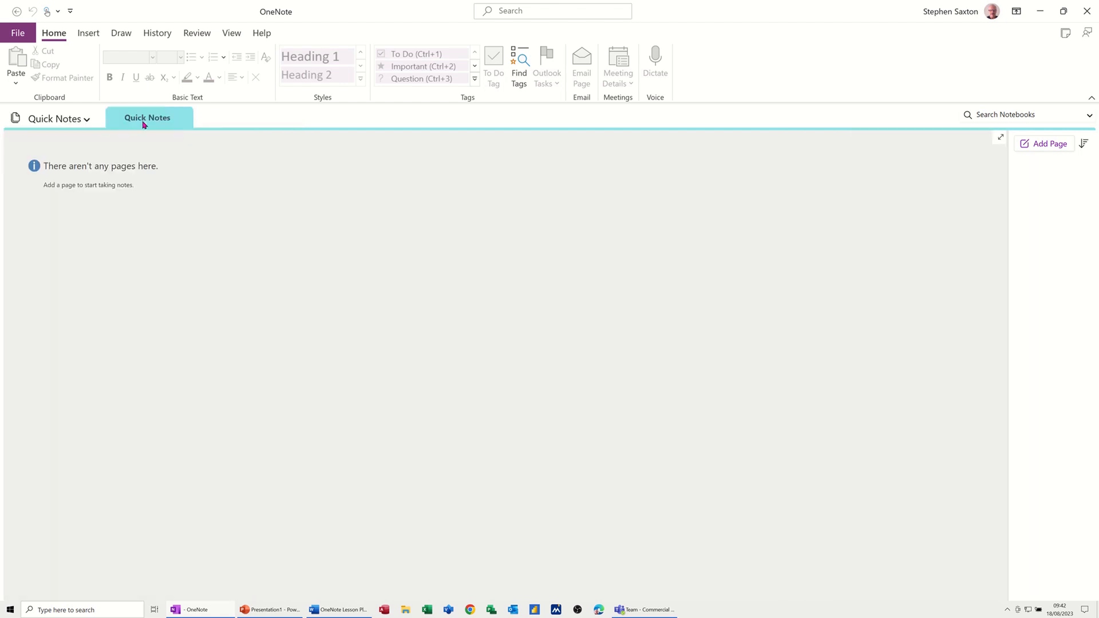
click(89, 121)
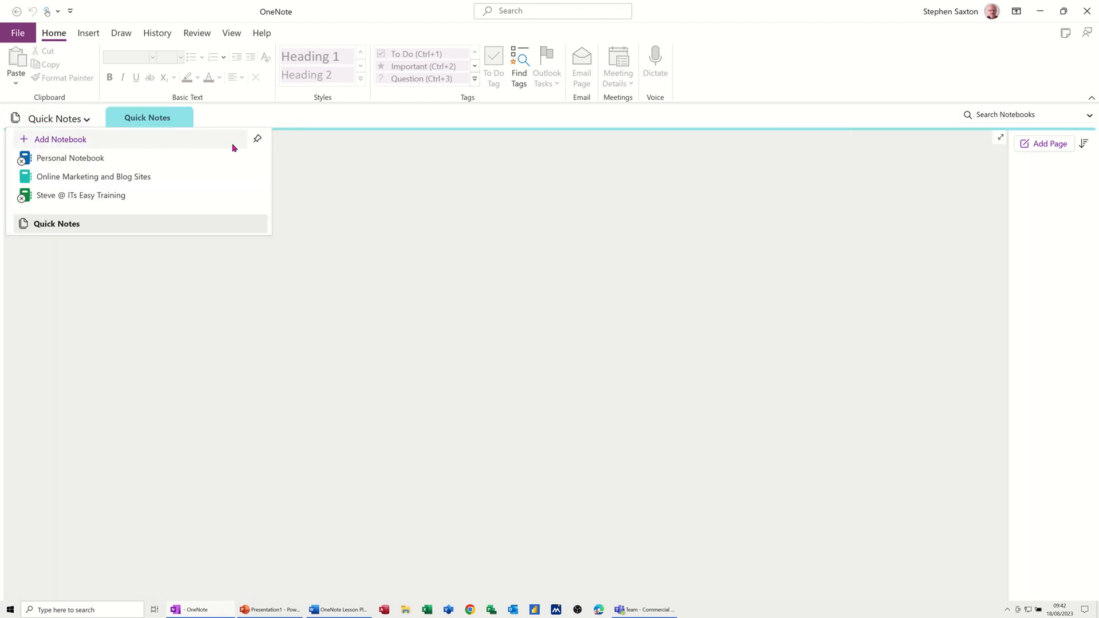
click(258, 139)
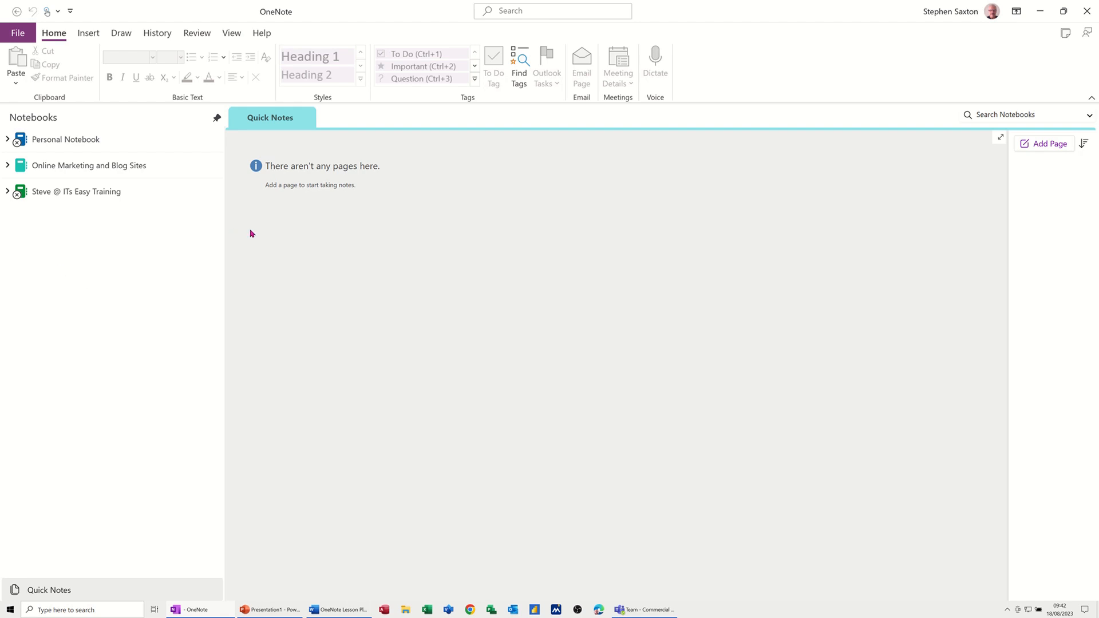
Create a new notebook named "Training in OneNote" stored on This PC
click(18, 33)
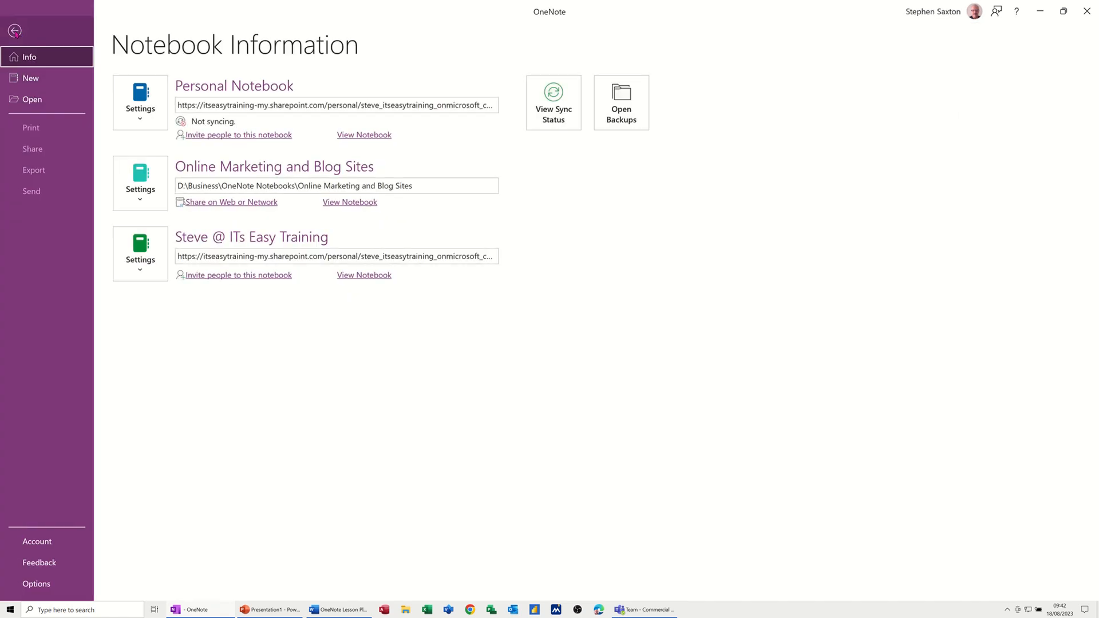
click(32, 80)
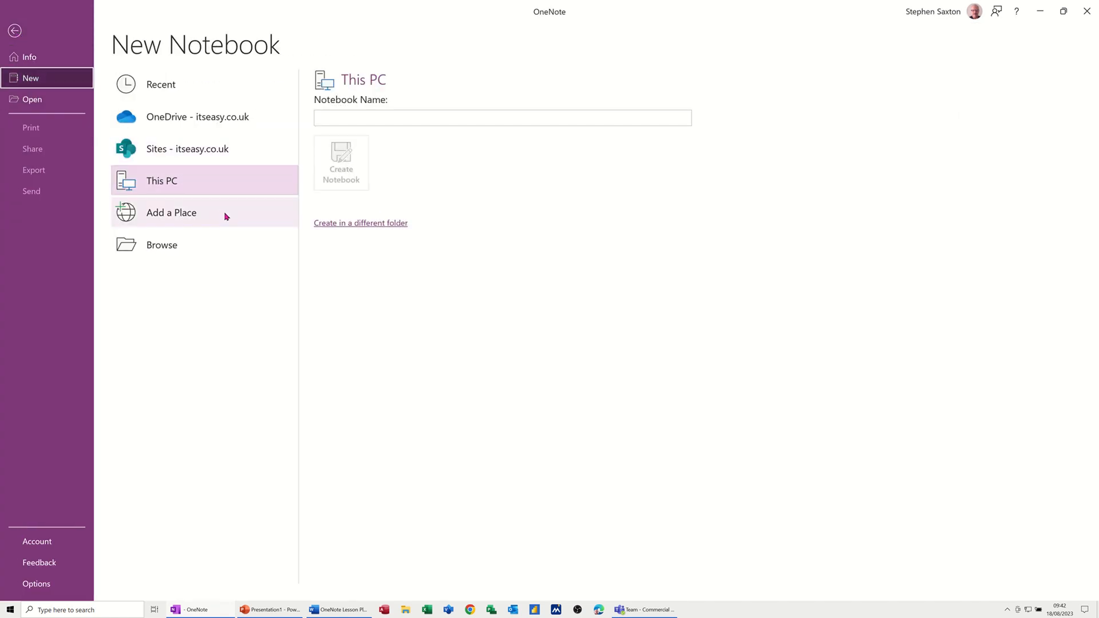
click(349, 116)
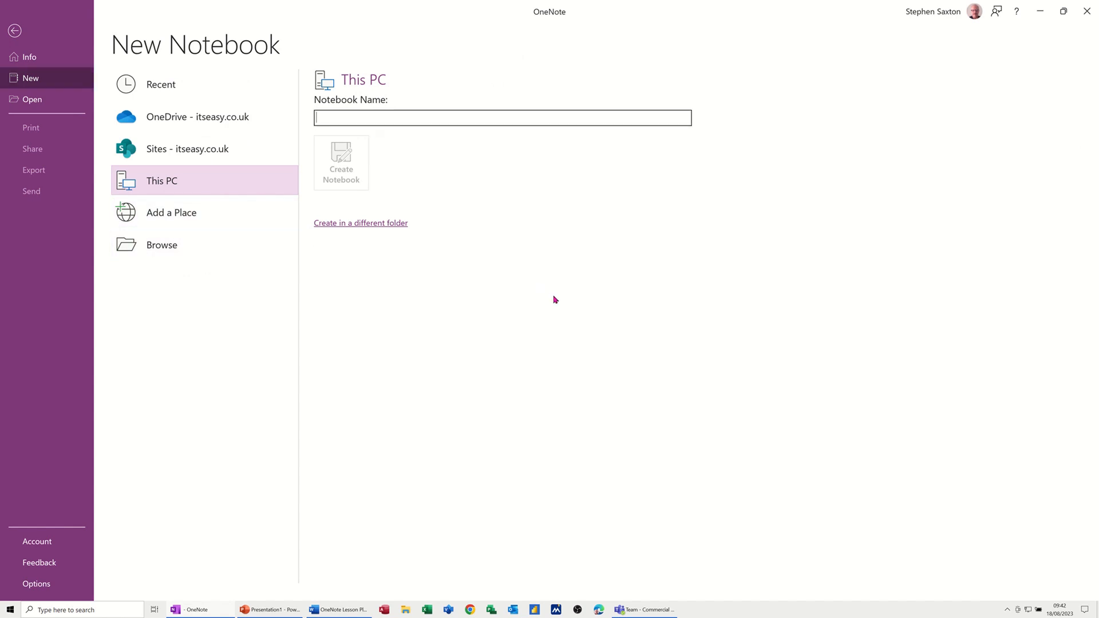
text(Training in)
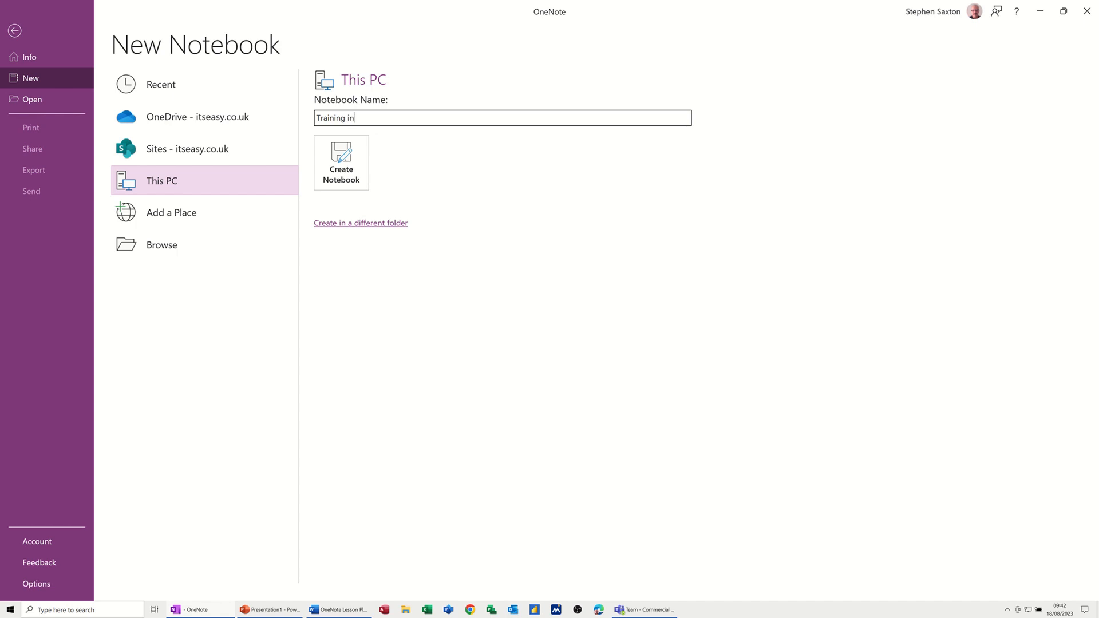
text( OneNote)
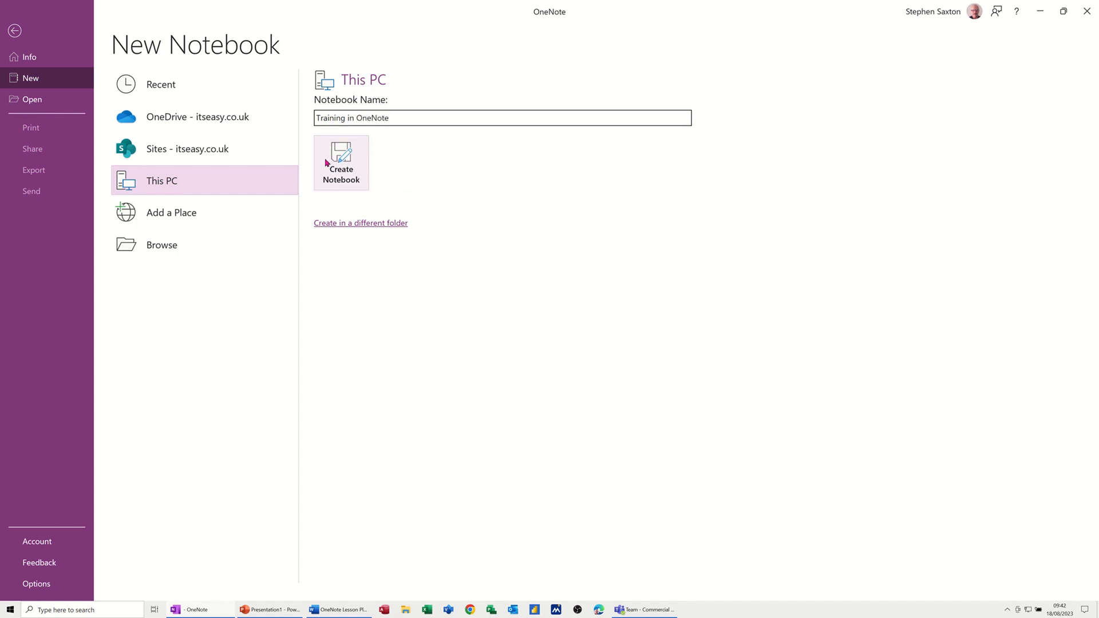
click(355, 173)
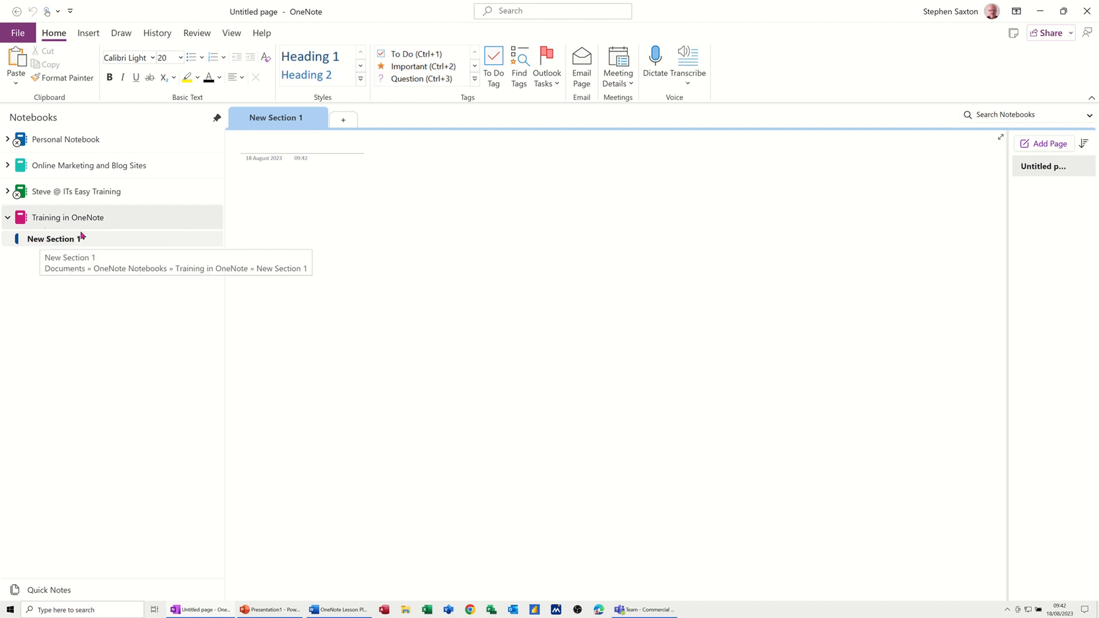
Rename the new notebook's first section as "OneNote Lesson Plan"
double_click(290, 120)
text(OnenO)
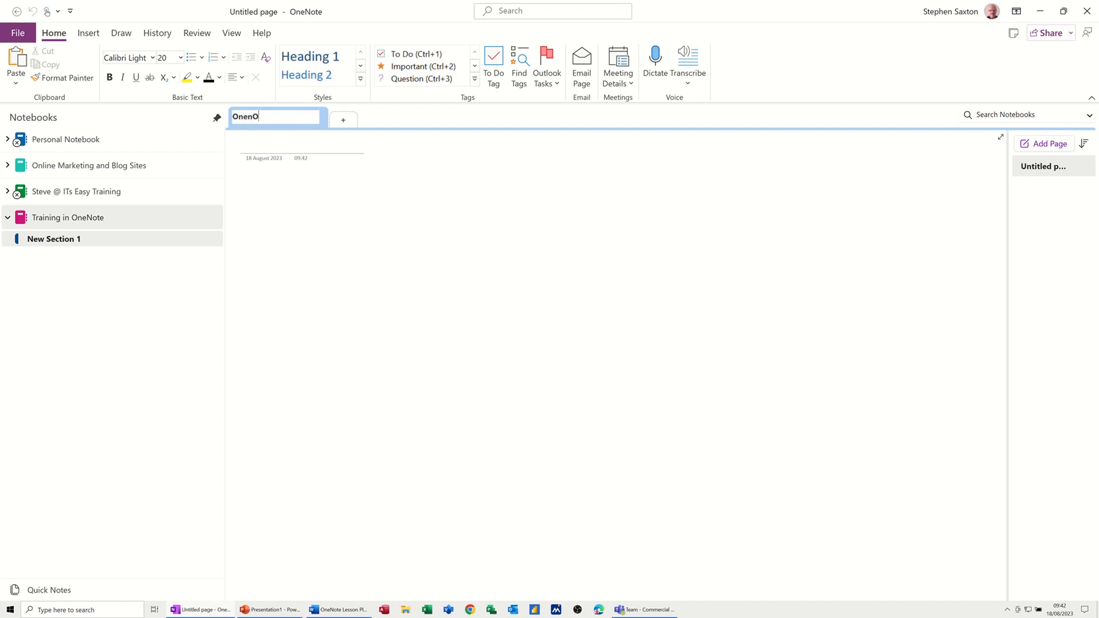
text(te Lesson Plan)
key(BackSpace)
key(BackSpace)
text(No)
Title the section's untitled page "Stage One"
click(294, 146)
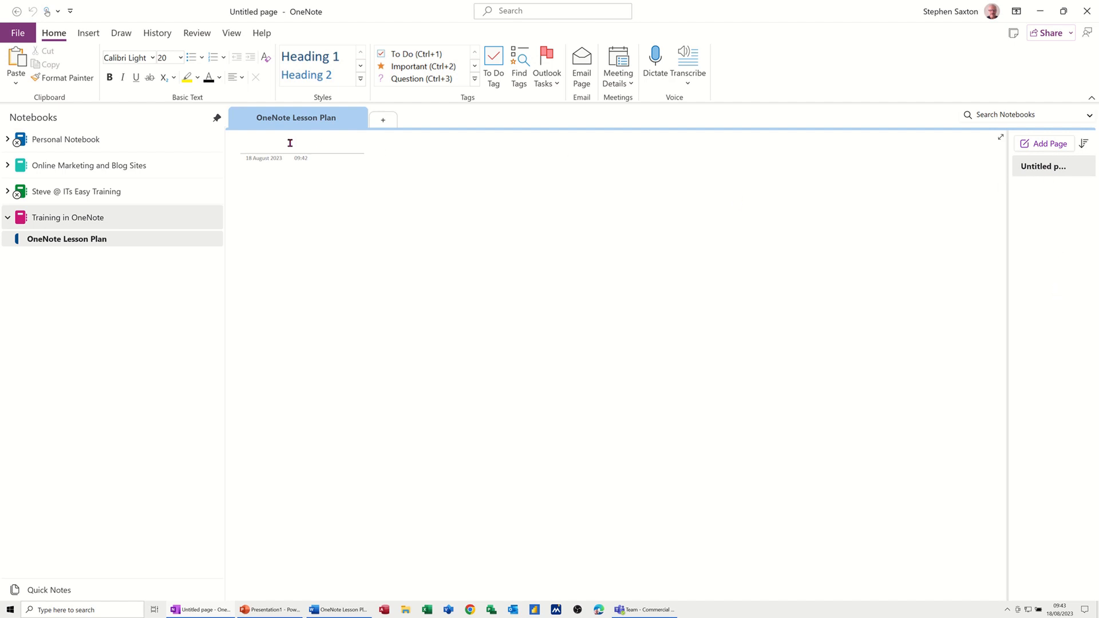
text(Stage)
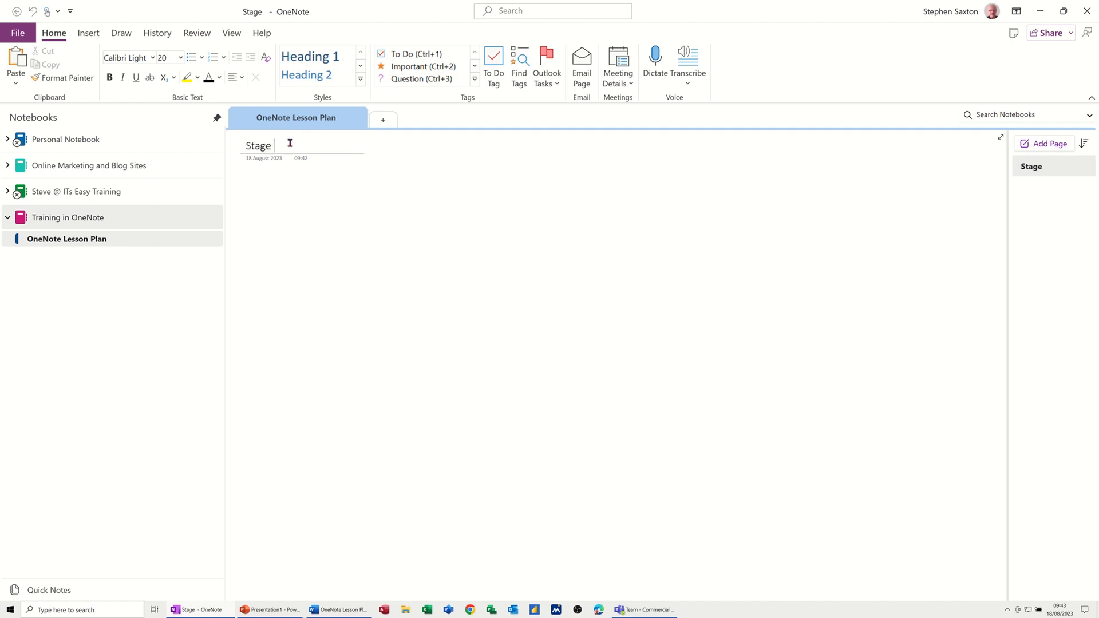
text( One)
Add two more pages to the OneNote Lesson Plan section, titled "Stage Two" and "Stage Three"
click(1033, 146)
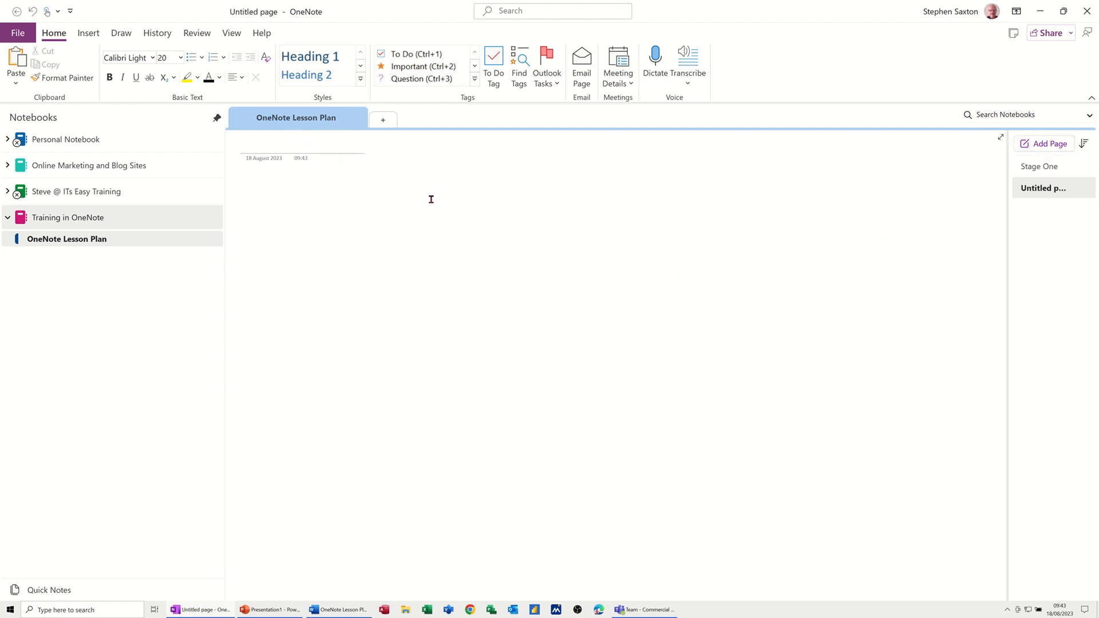
text(Stage )
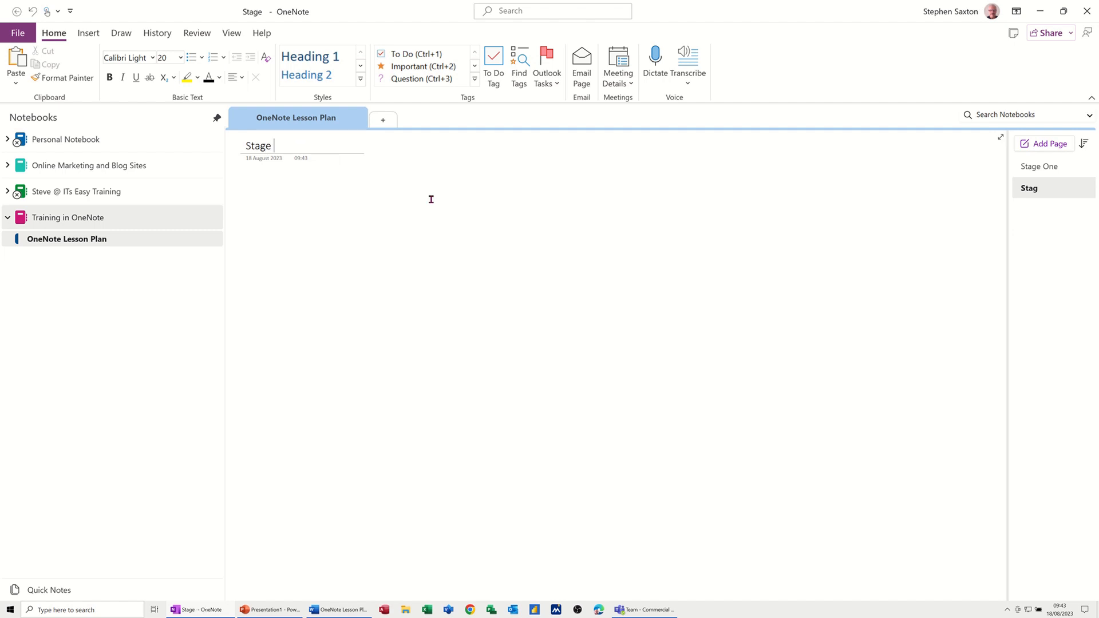
text(Two)
key(Return)
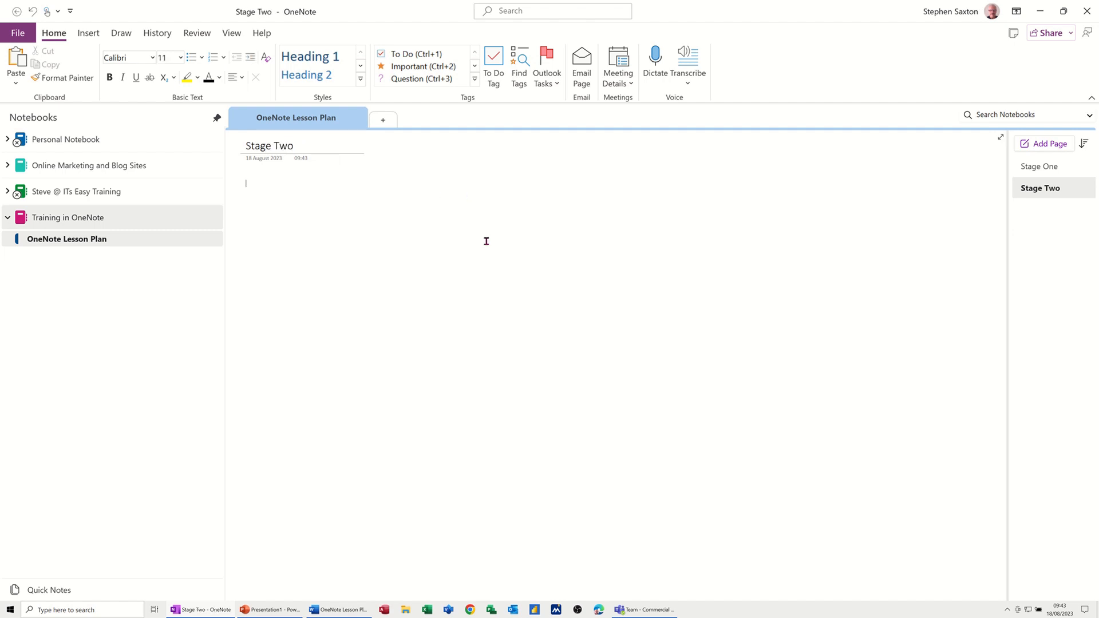
click(1046, 143)
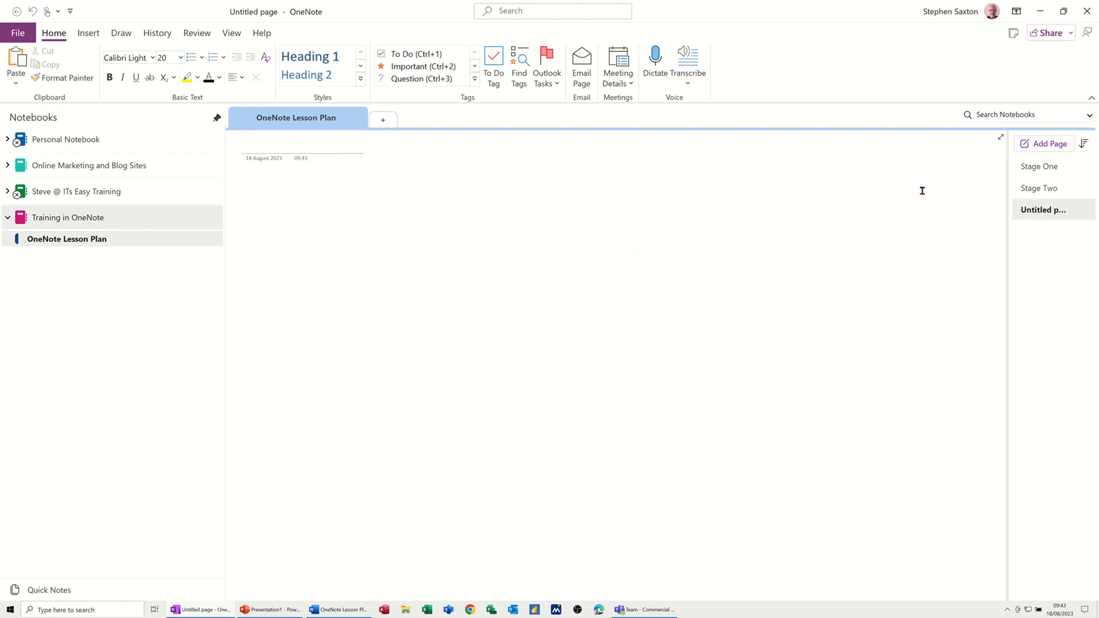
text(Stage Three)
click(338, 172)
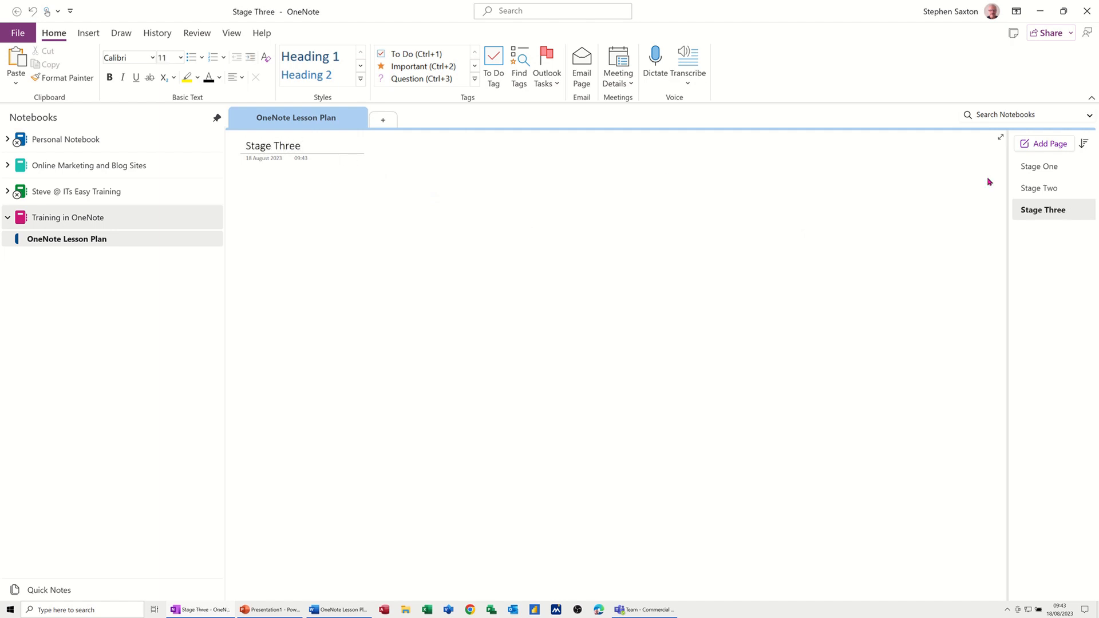
Add a second section named "Exercise" to the Training in OneNote notebook
click(1027, 167)
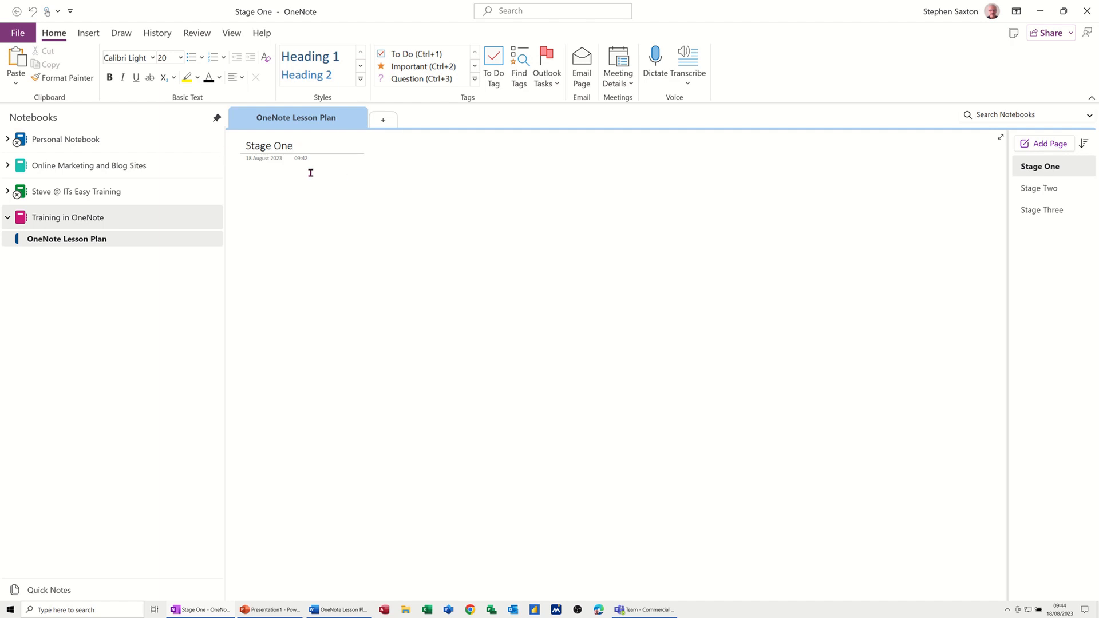
click(249, 174)
click(383, 121)
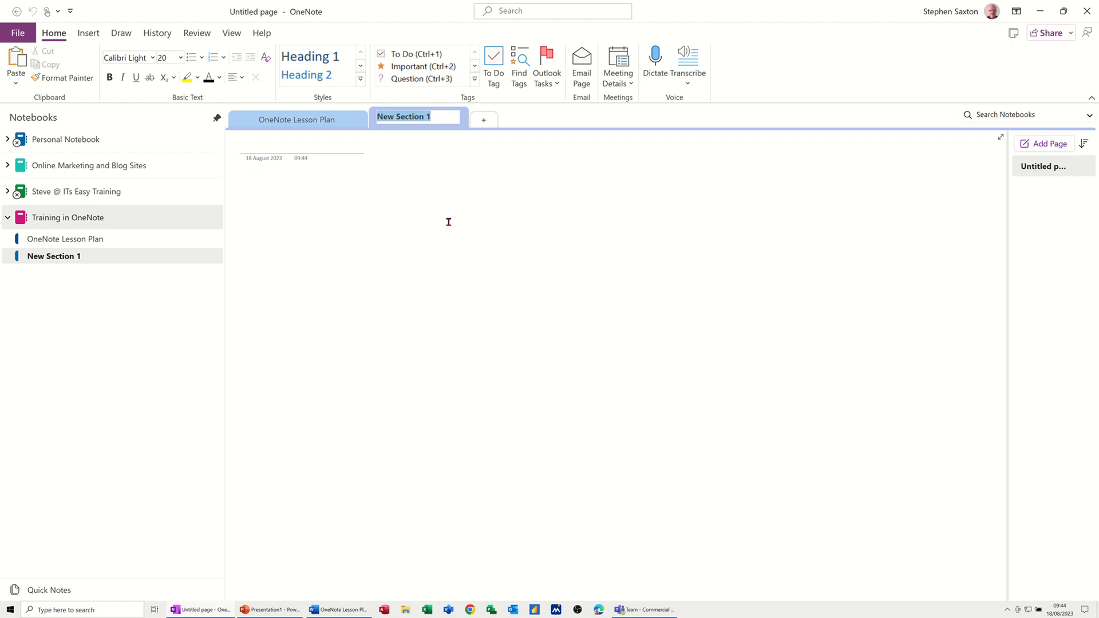
text(Exercise)
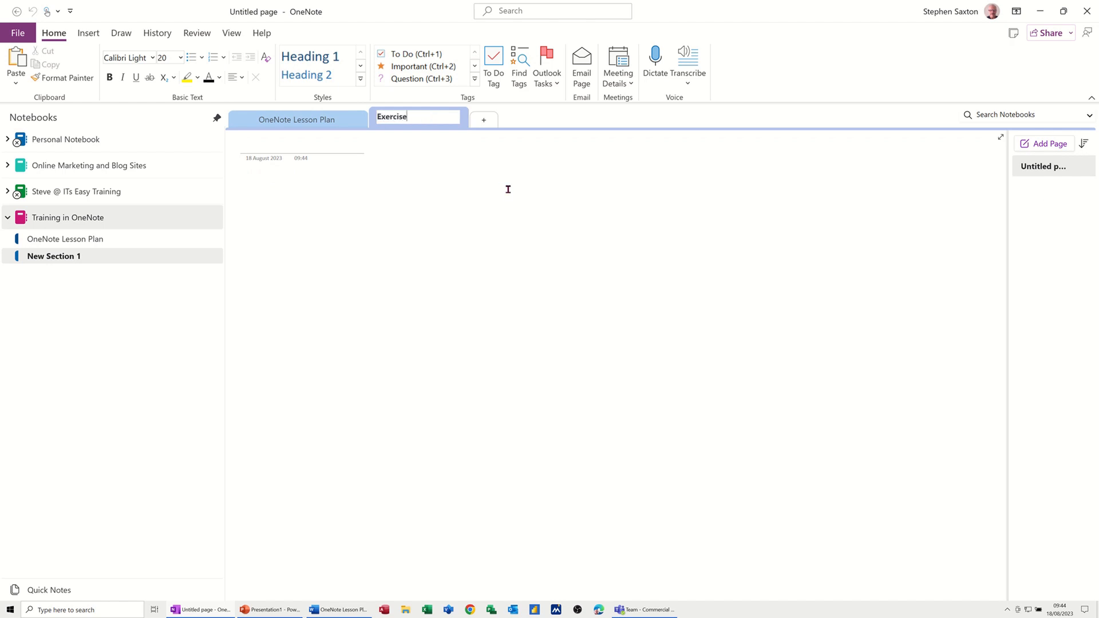
key(Return)
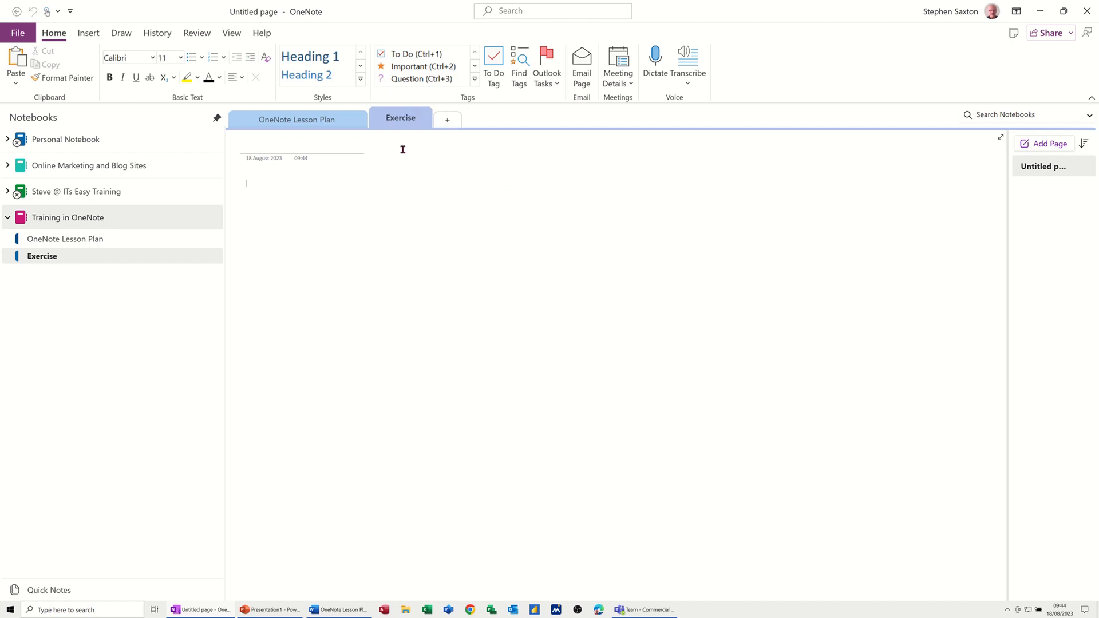
Return to the Stage One page of the OneNote Lesson Plan section and add the text "Introduction" in Heading 1 style
click(275, 123)
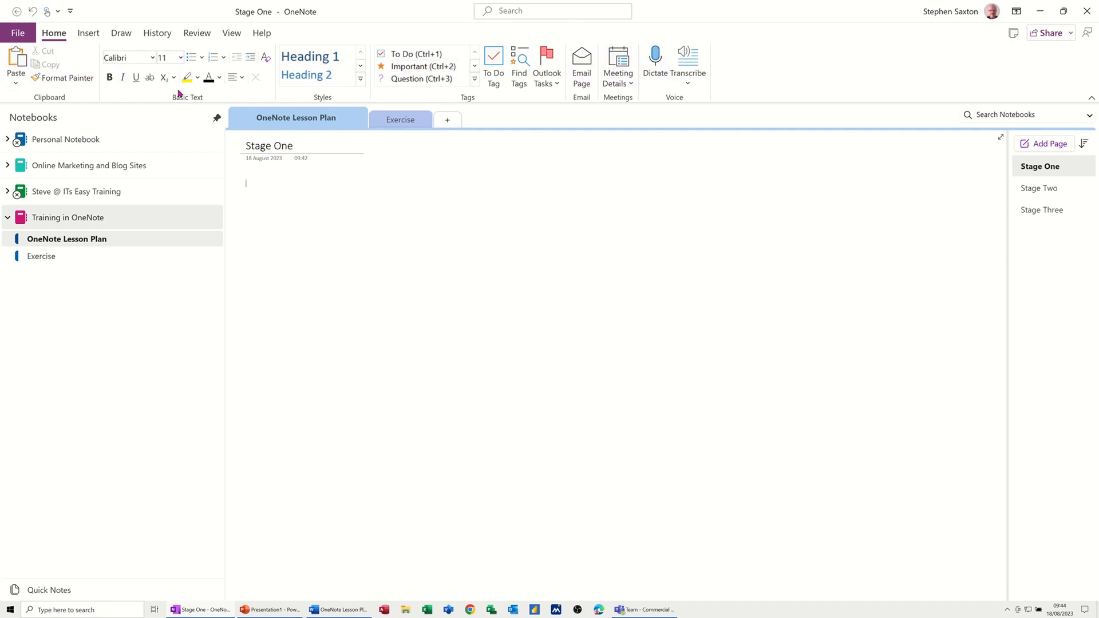
key(ctrl+i)
key(ctrl+i)
click(319, 57)
text(Introduction)
key(Return)
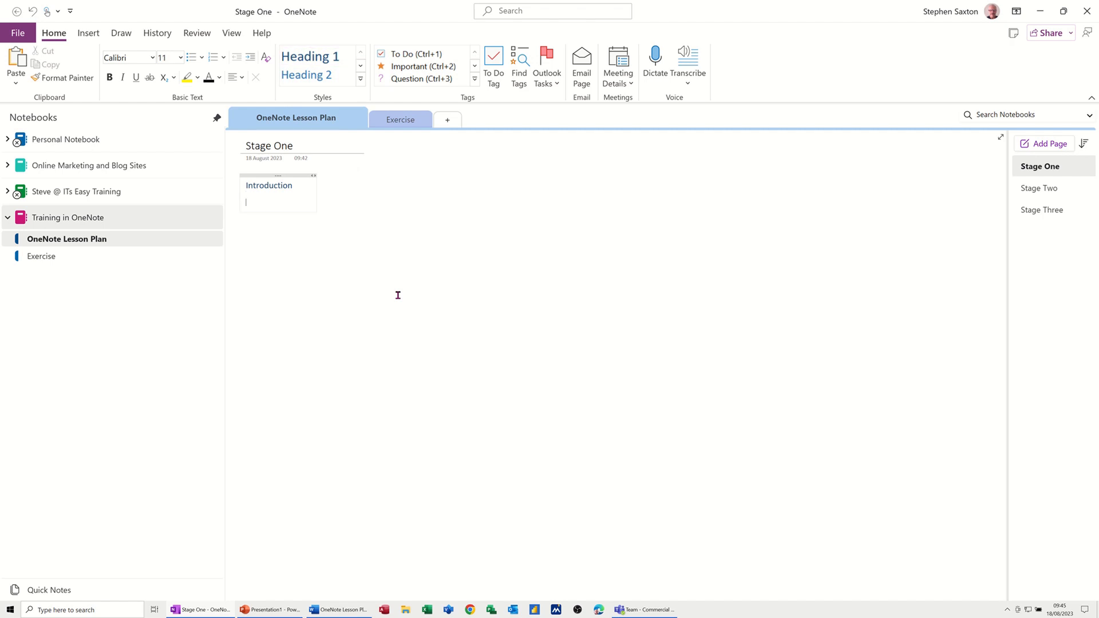
Add a numbered list of Part 1, Part 2 and Part 3 beneath the Introduction heading
mouse_move(296, 176)
mouse_down()
mouse_move(378, 188)
mouse_move(291, 177)
mouse_up()
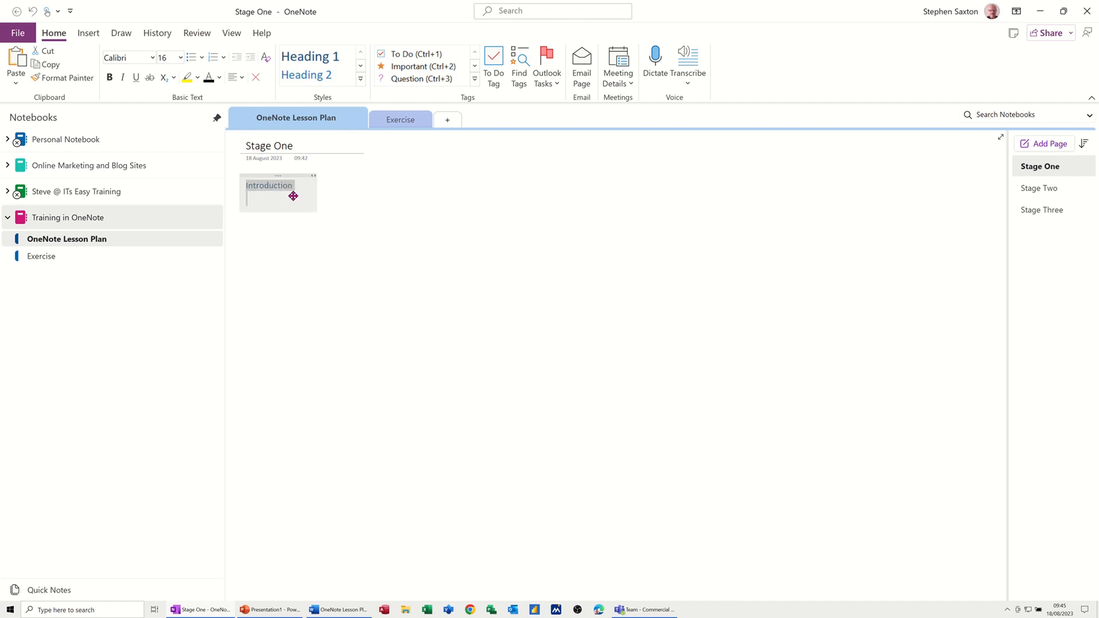
click(275, 200)
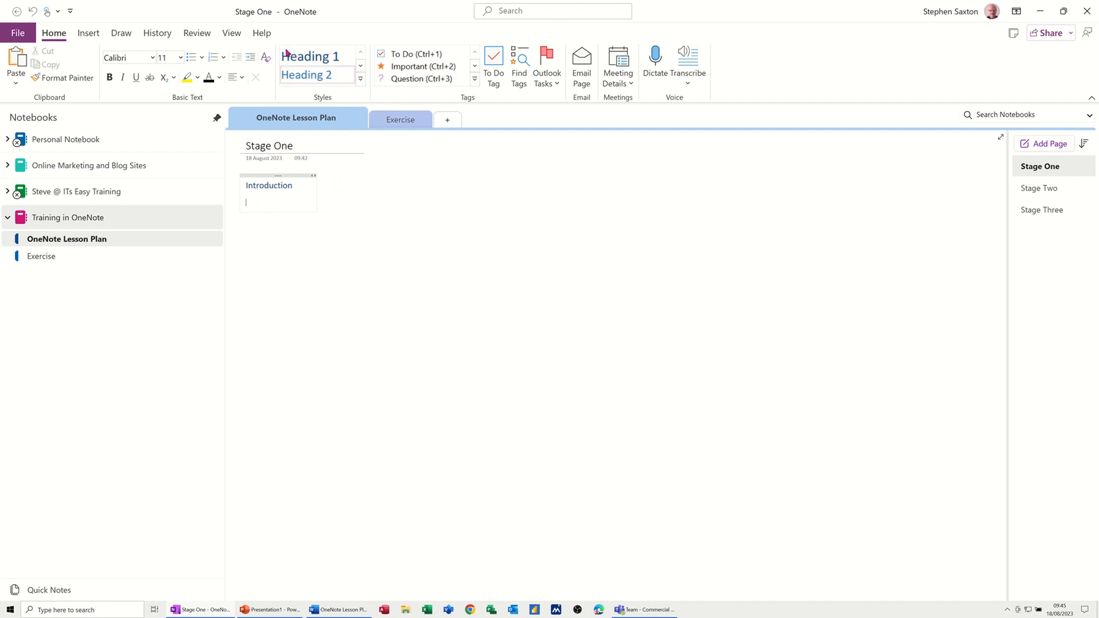
click(214, 57)
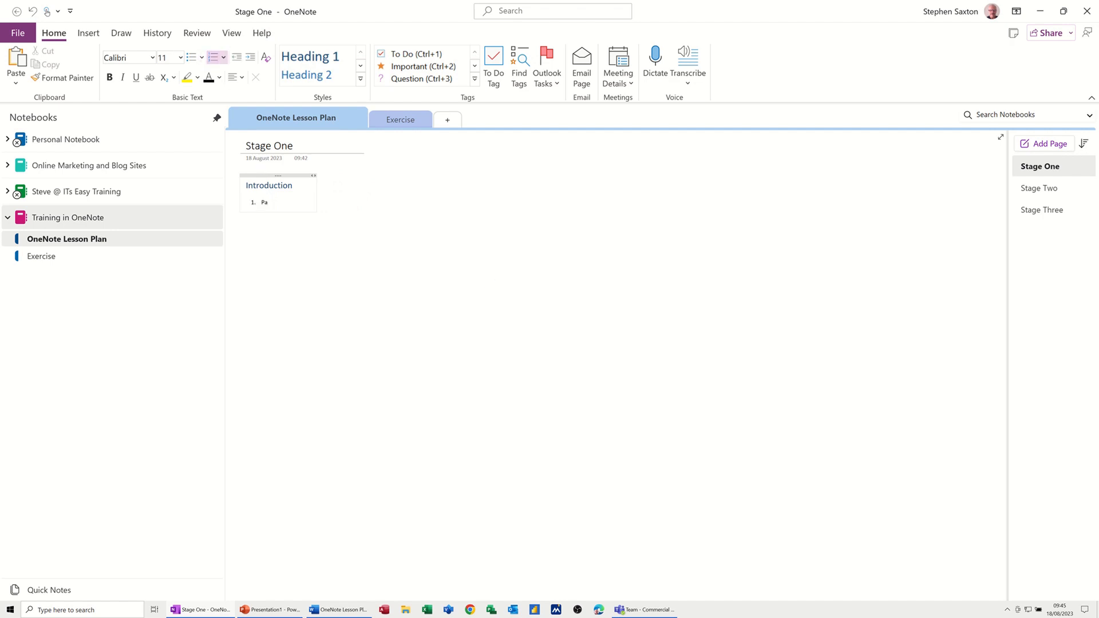
text(Part 2)
key(Return)
text(P)
right_click(268, 210)
click(294, 218)
click(359, 79)
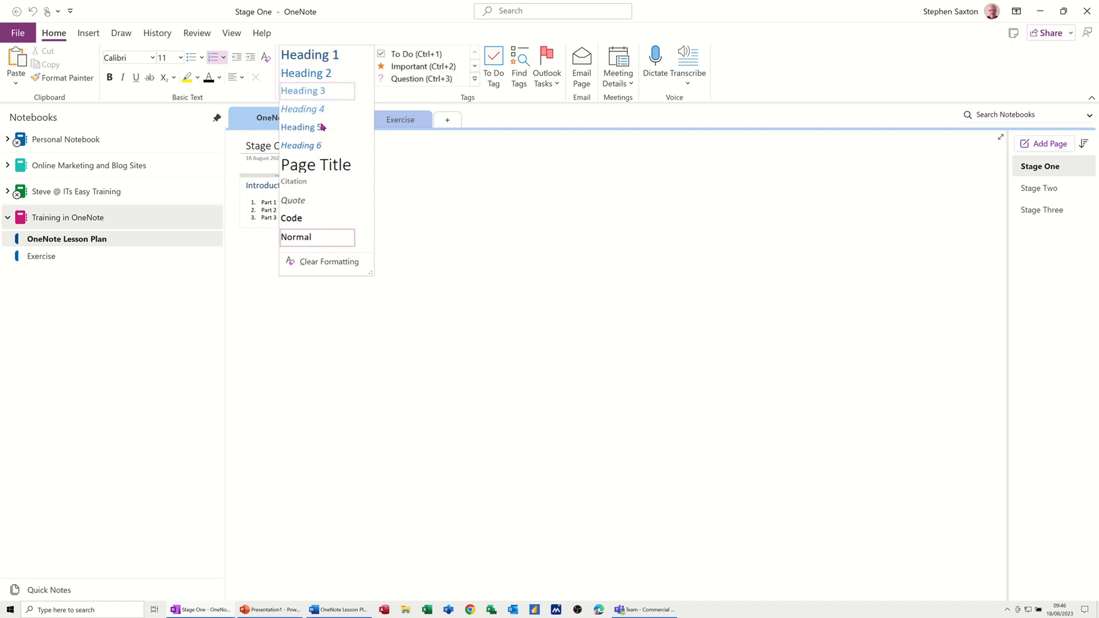
click(281, 275)
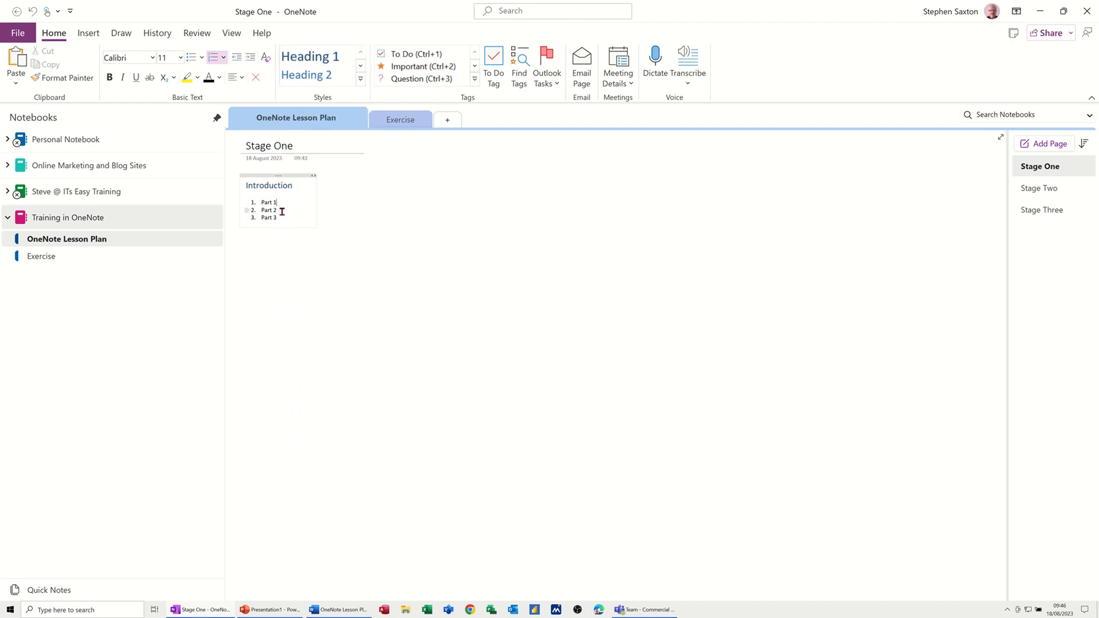
click(202, 59)
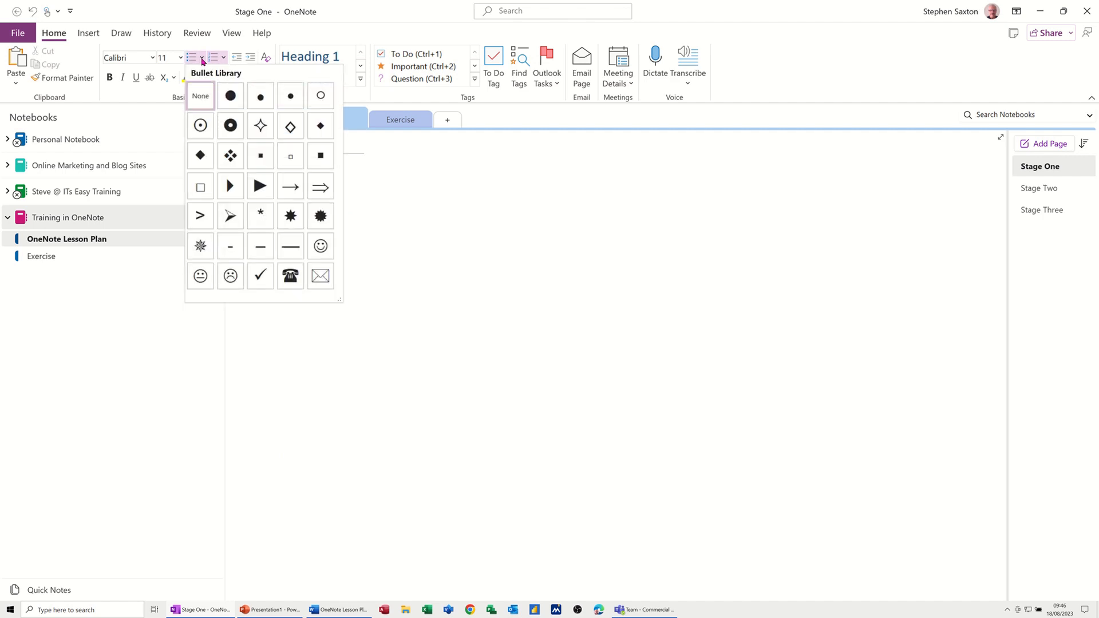
click(381, 236)
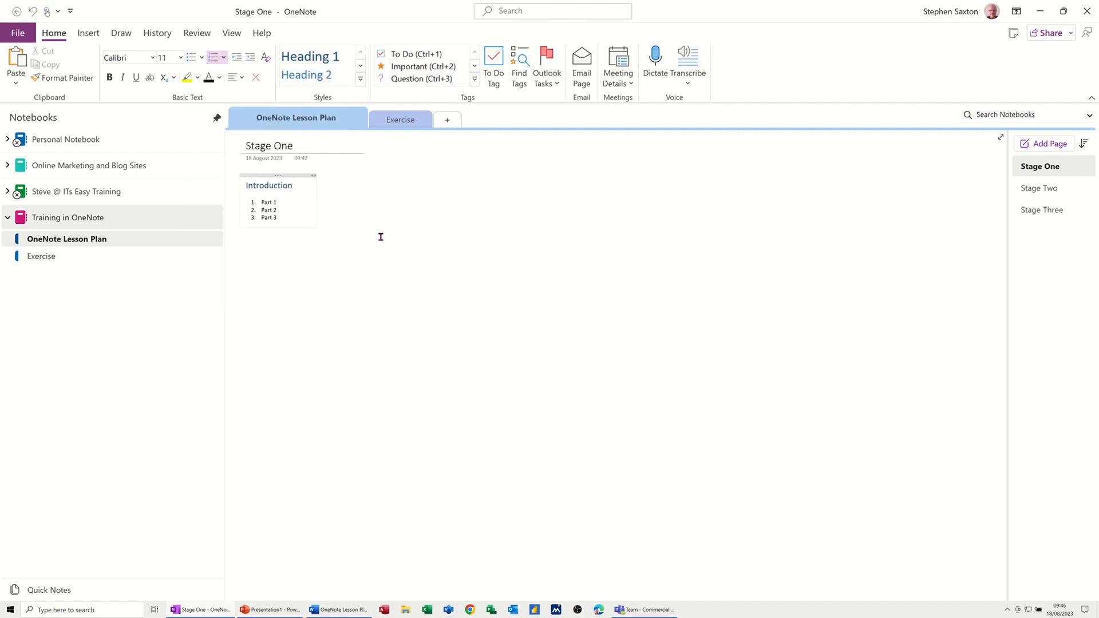
Start a separate note container beside the Introduction note with the heading "Phase 1"
click(375, 184)
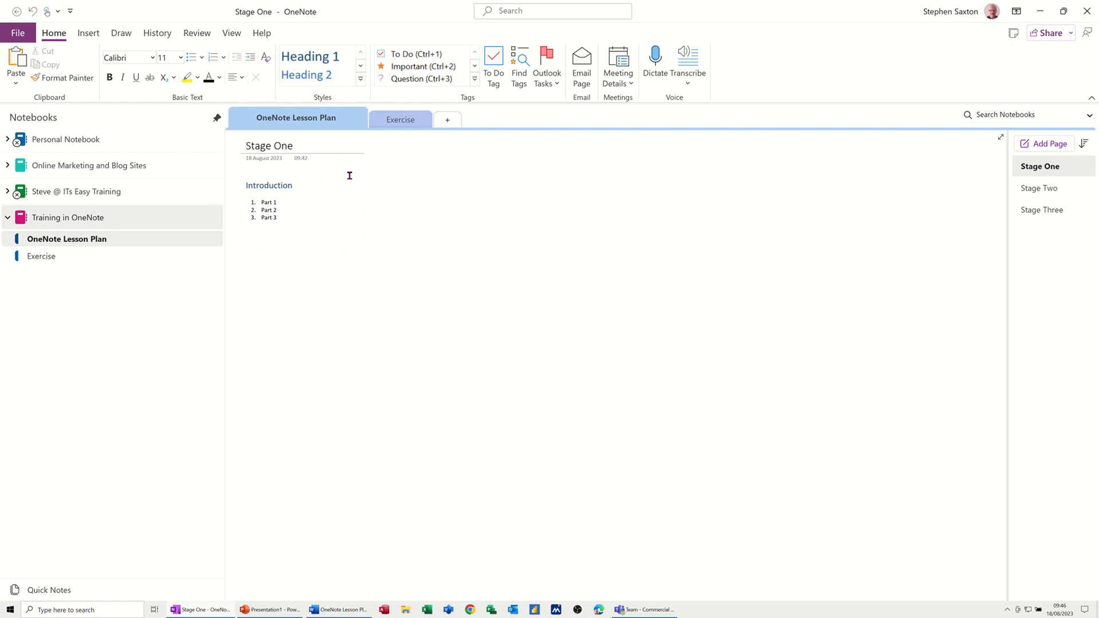
click(358, 185)
text(Phase 1)
key(Return)
Add a smiley-face bulleted list of Part 1, Part 2 and Part 3 under the Phase 1 heading
click(201, 58)
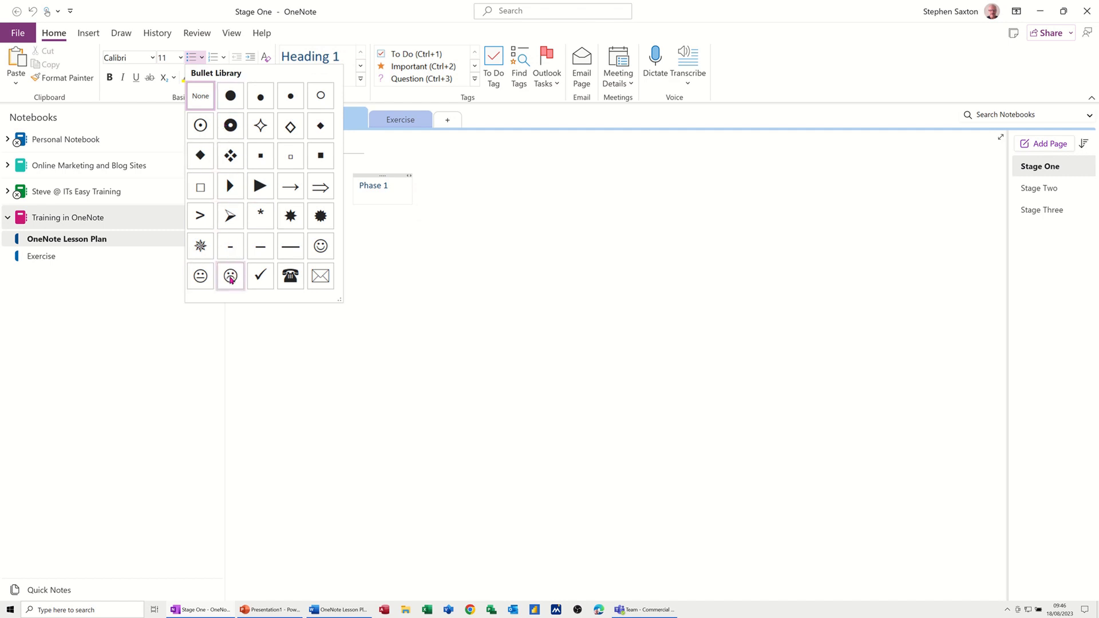
click(320, 246)
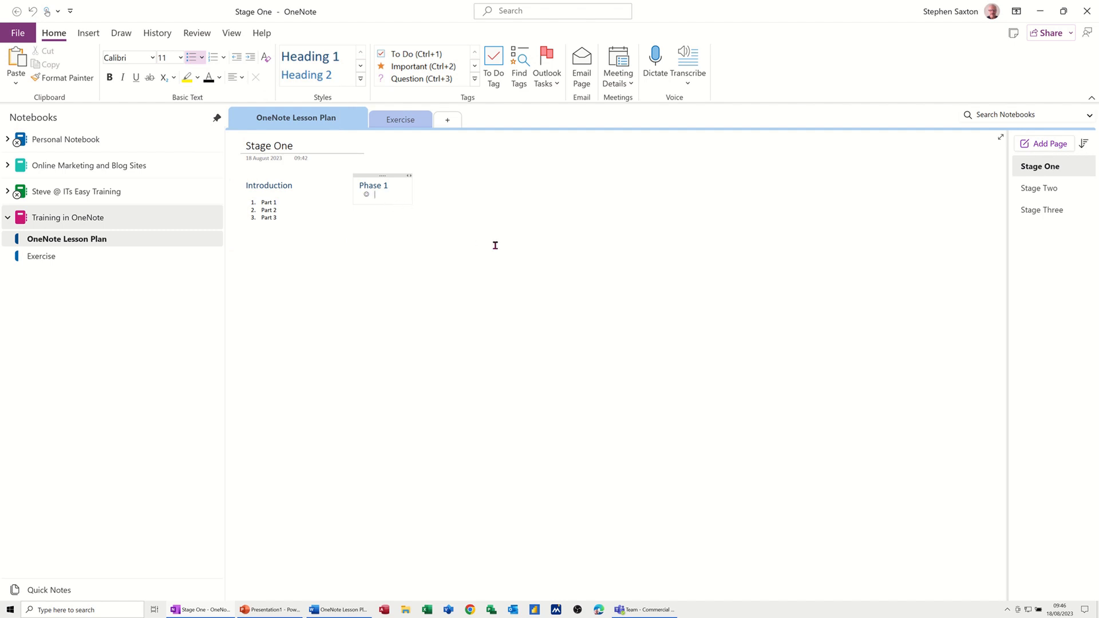
text(Part 1)
key(Return)
text(Part 2)
key(Return)
text(Part 3)
key(Return)
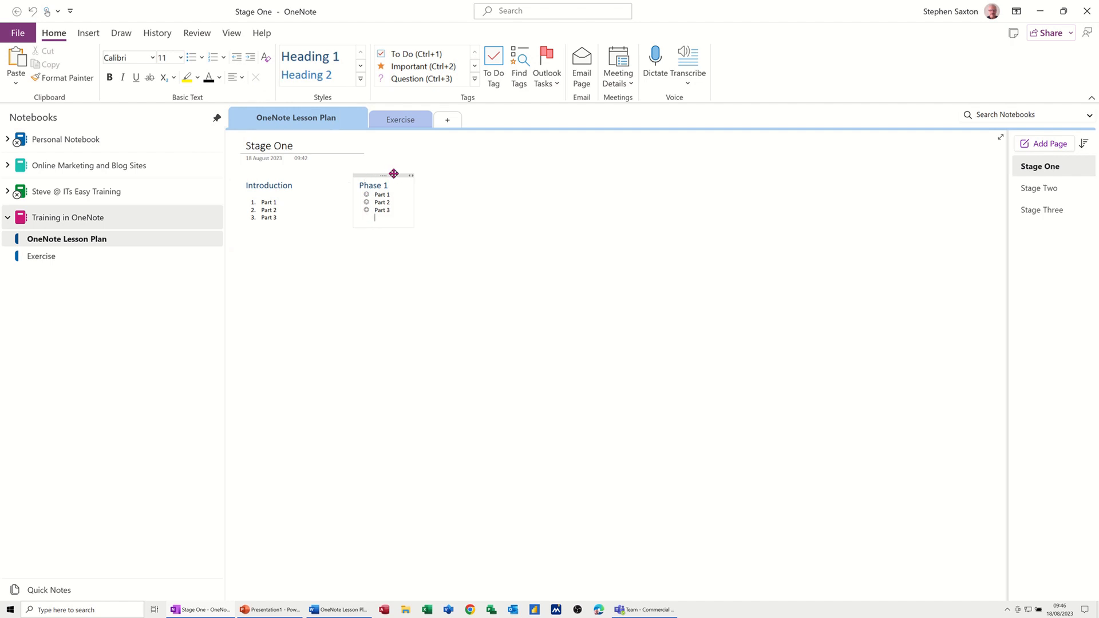
Merge the Phase 1 container into the Introduction container, placing it below the numbered list
drag(395, 173, 285, 267)
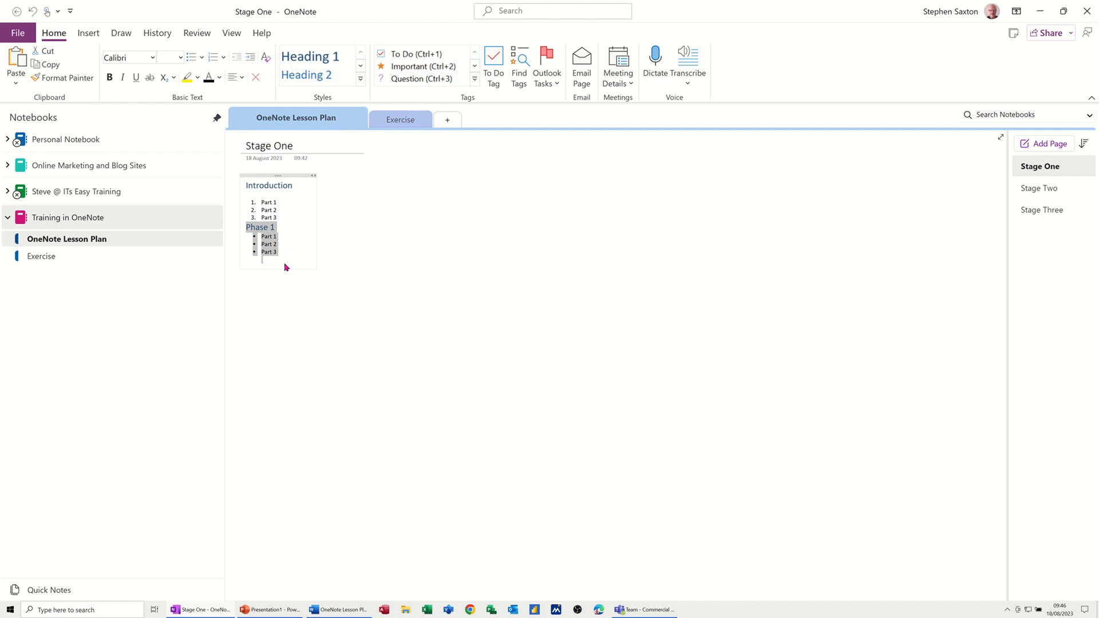
Move the combined Introduction and Phase 1 container slightly lower beneath the page title
click(305, 230)
mouse_move(289, 173)
mouse_down()
mouse_move(391, 227)
mouse_move(291, 181)
mouse_up()
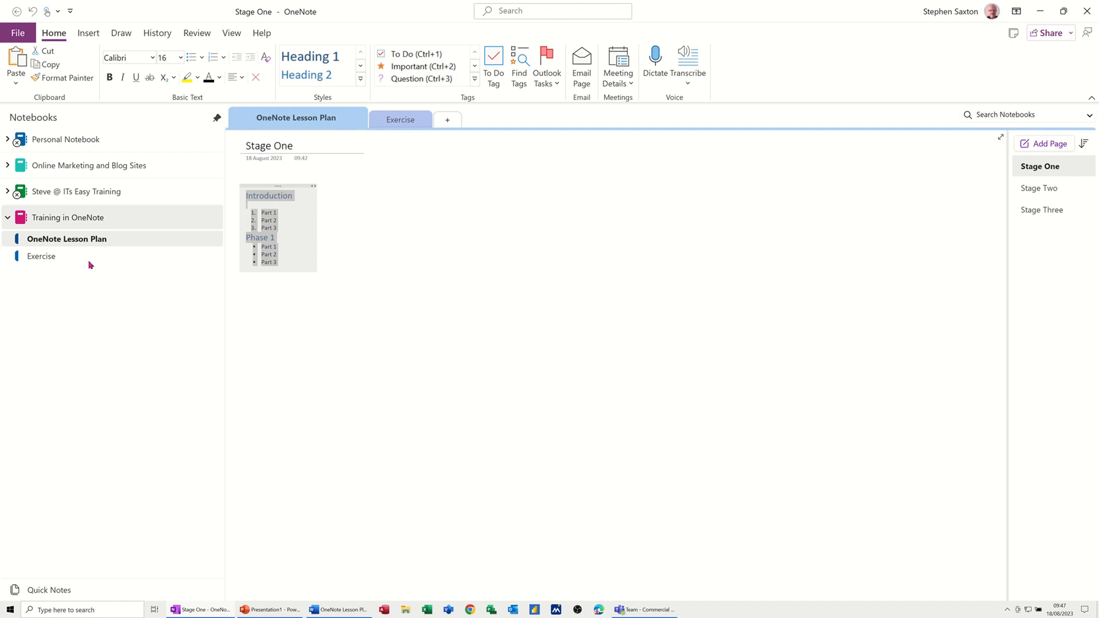
Centre the contents of the Introduction and Phase 1 container, and return them to left alignment
click(243, 78)
click(253, 108)
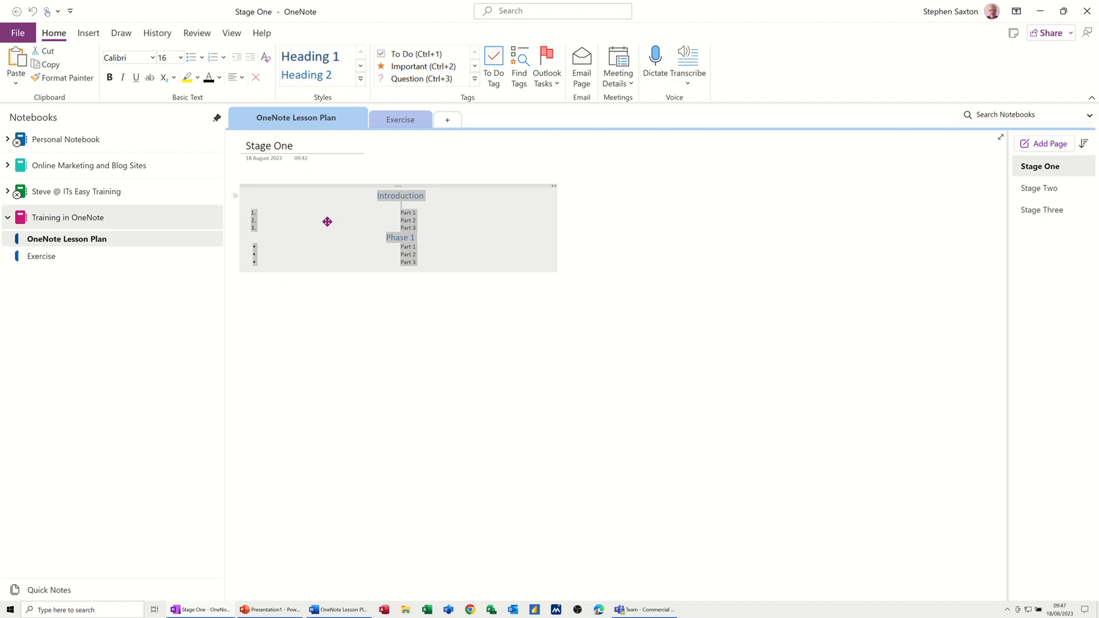
click(243, 79)
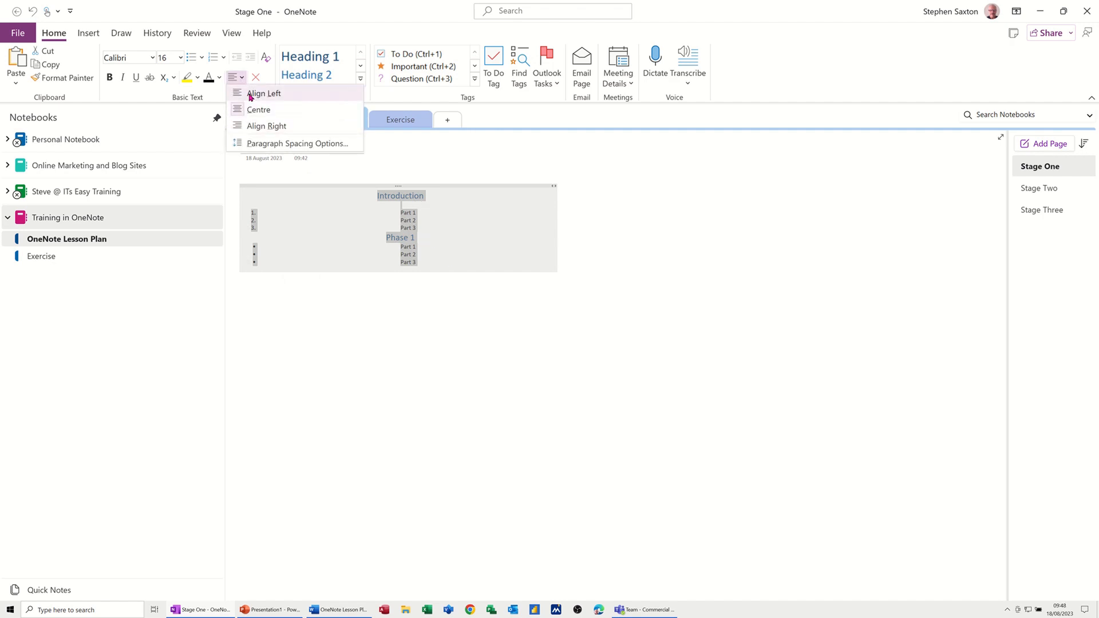
click(250, 94)
click(299, 226)
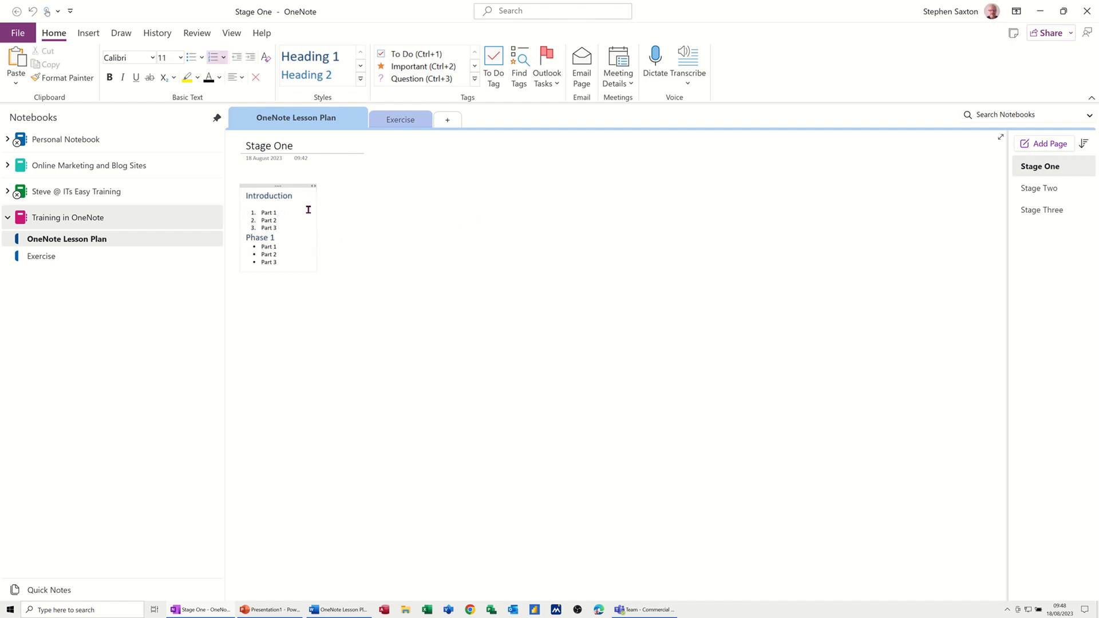
click(242, 78)
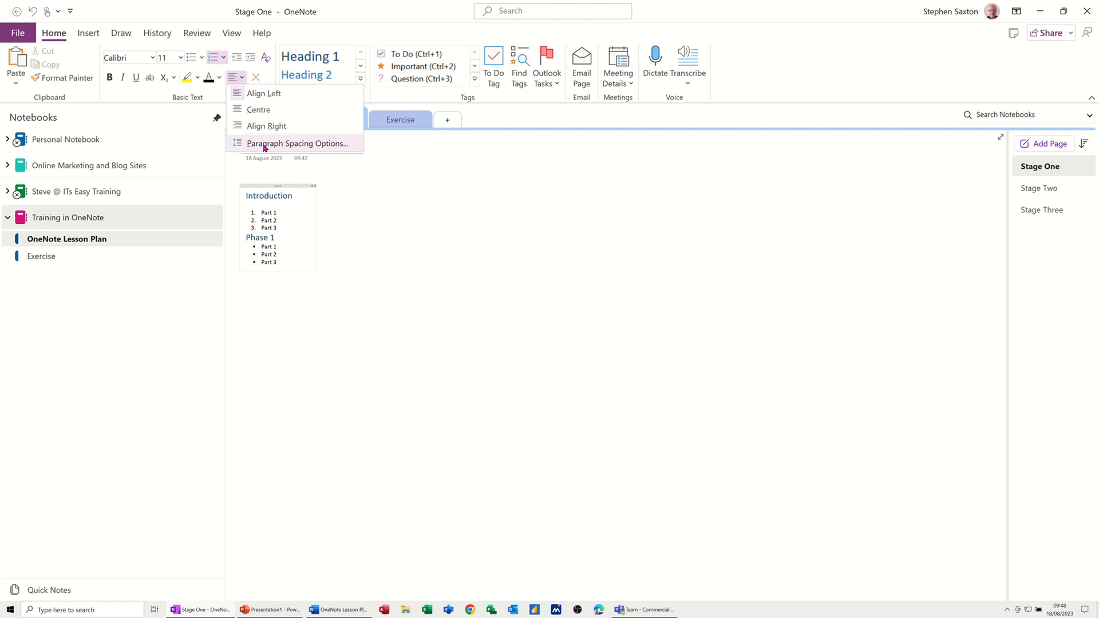
click(370, 270)
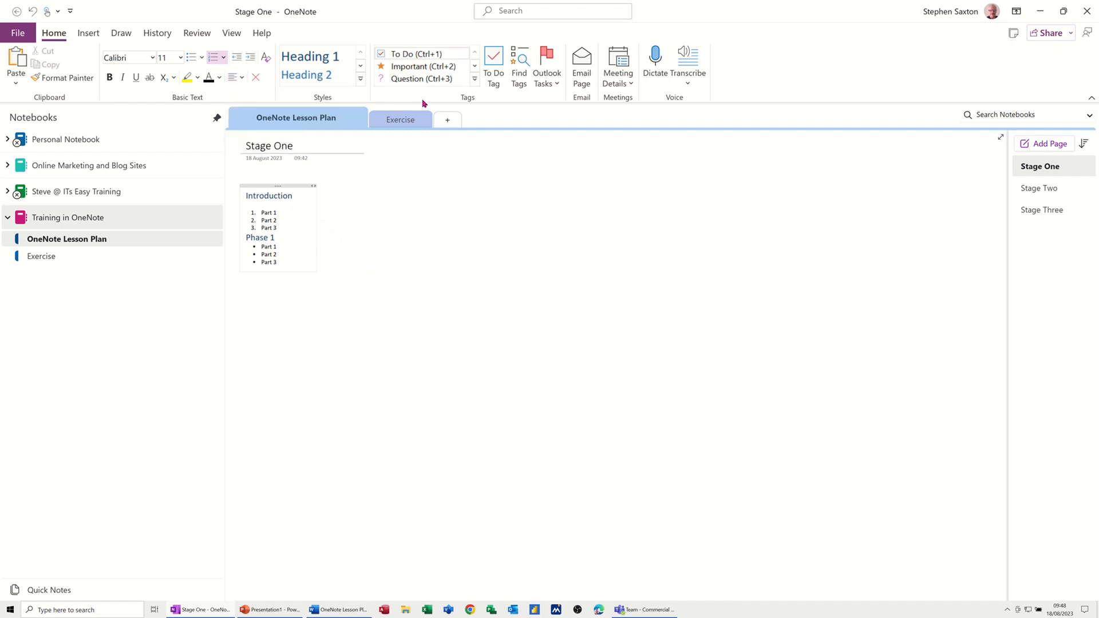
click(475, 78)
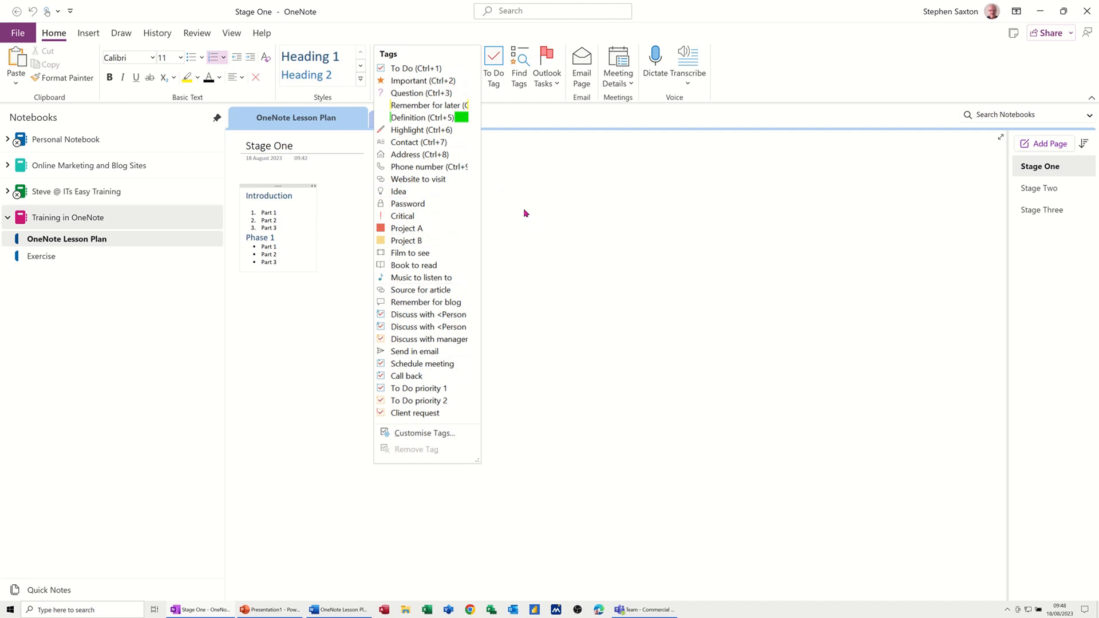
click(486, 227)
Create a to-do checklist of Move house, Move work and Buy Car in a new container beside the Introduction note
click(388, 191)
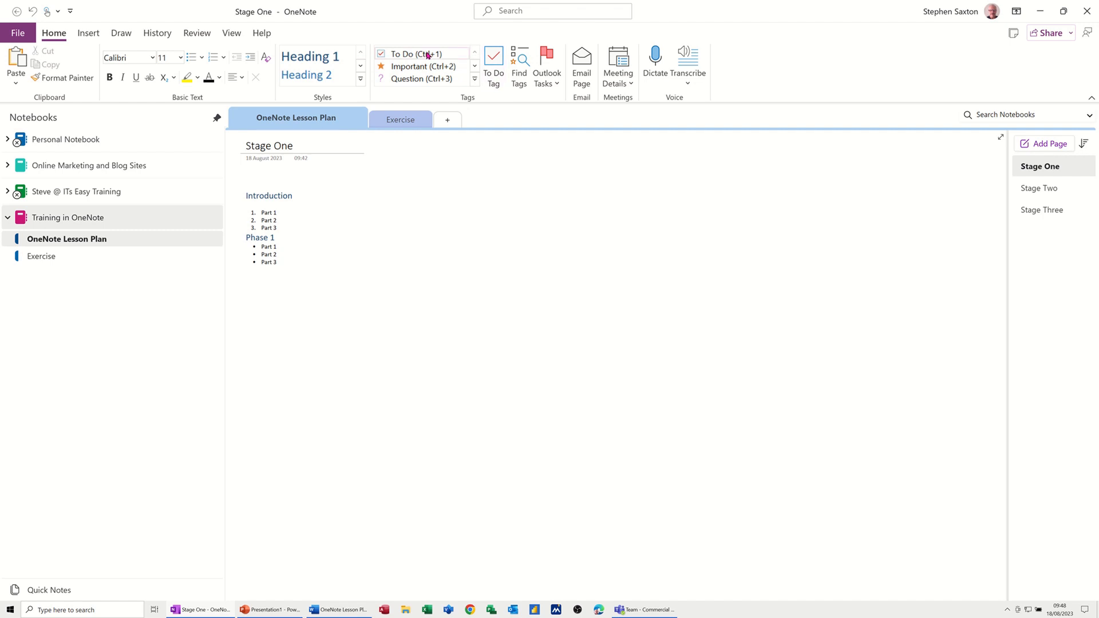
click(493, 64)
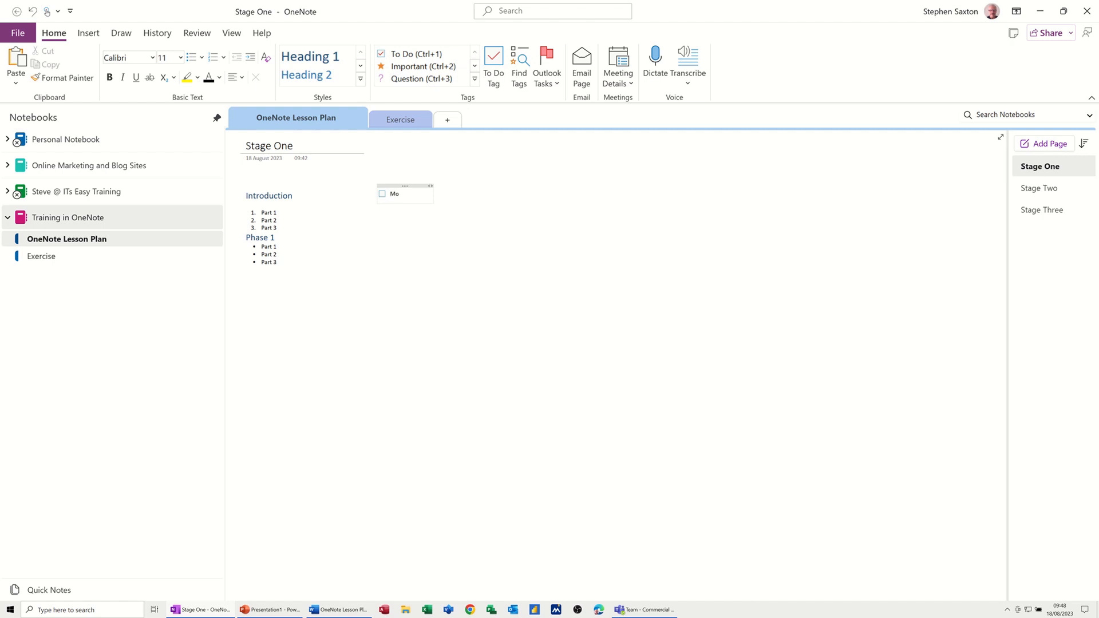
text(Move house)
key(Return)
text(Move work)
key(Return)
click(410, 249)
Tick off Move house and Move work, and shift the checklist container slightly closer to the Introduction note
click(382, 195)
click(382, 202)
mouse_move(394, 189)
mouse_down()
mouse_move(440, 223)
mouse_move(386, 190)
mouse_up()
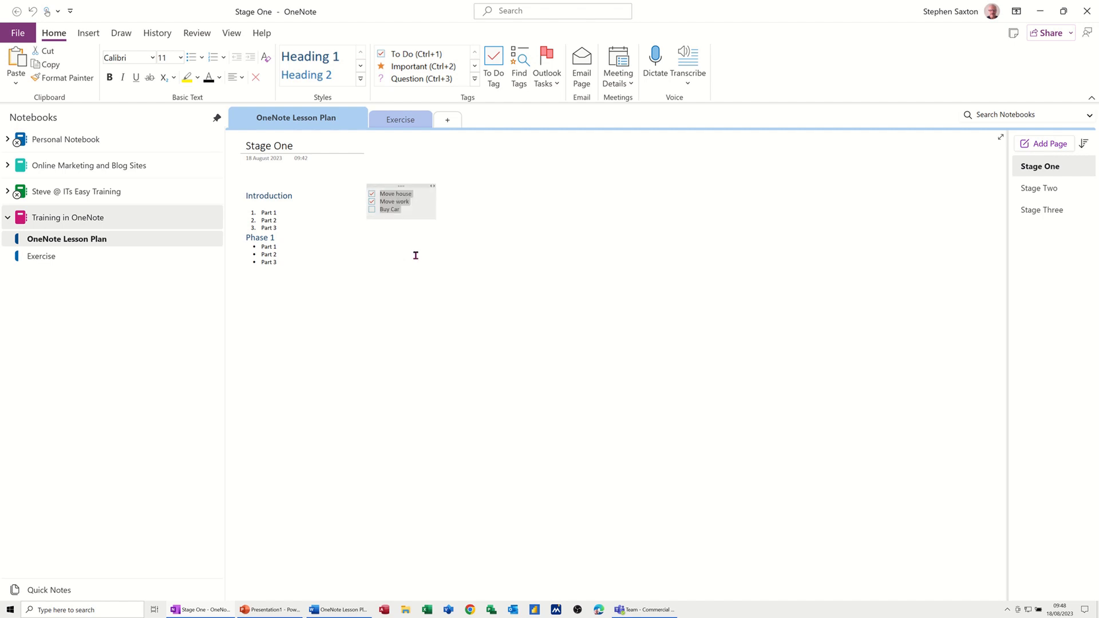
Add Project A and Project B entries with their matching tags in a new container beside the checklist, and move it up slightly
click(461, 215)
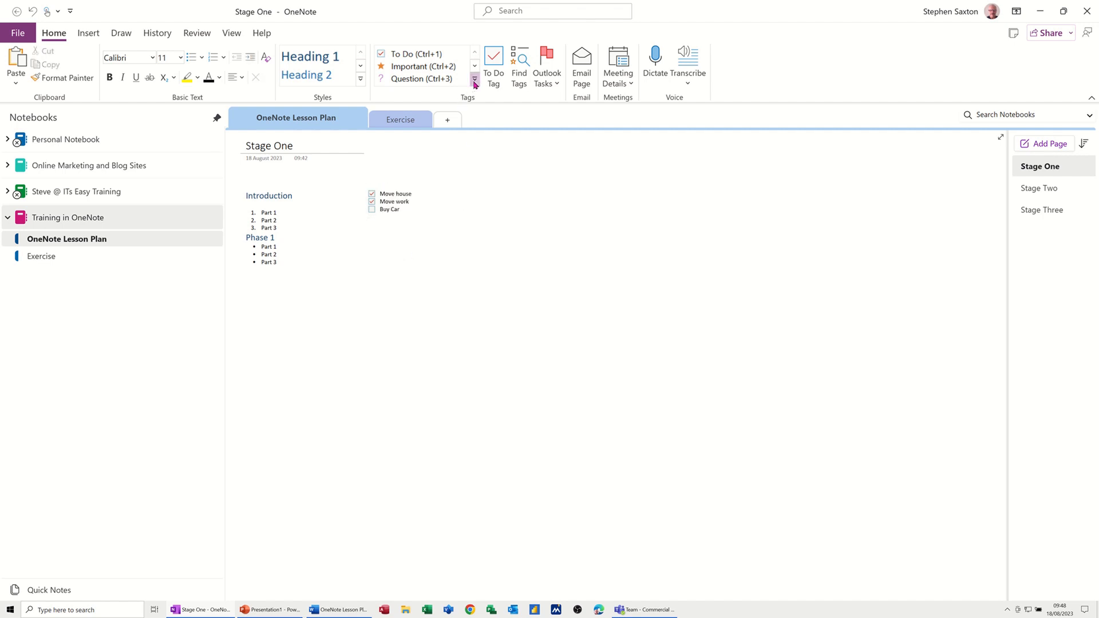
click(474, 80)
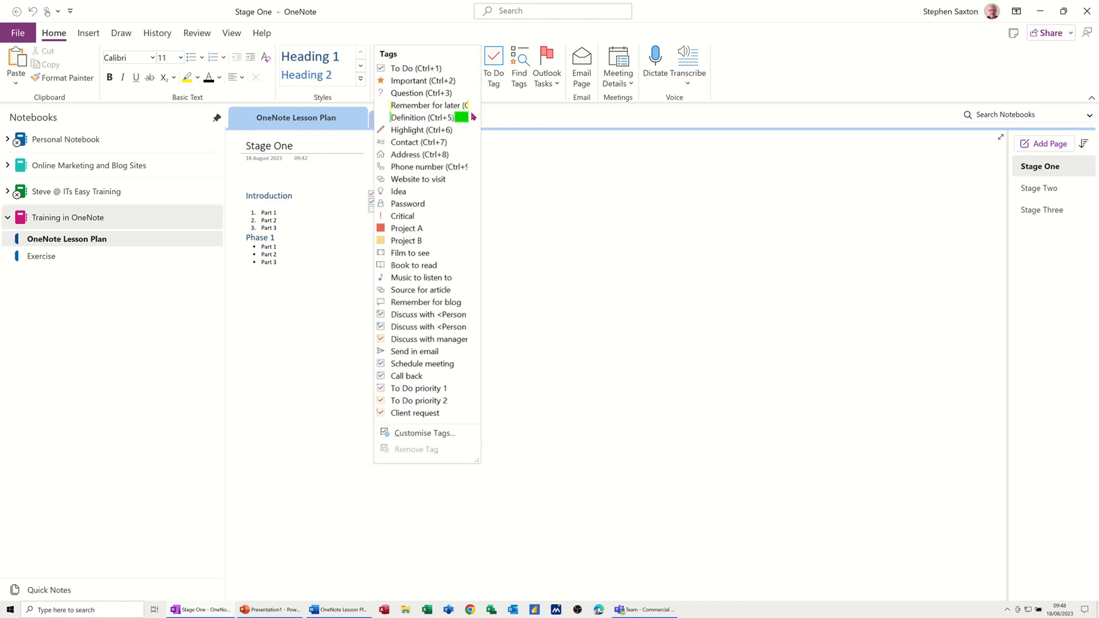
click(402, 229)
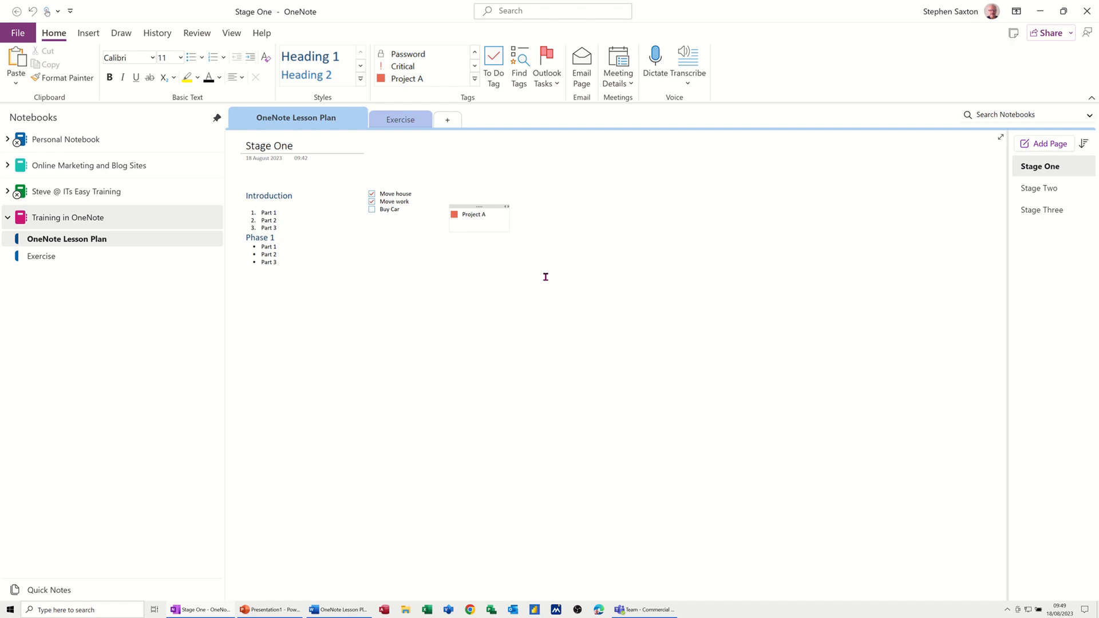
text(ct)
click(474, 79)
click(407, 240)
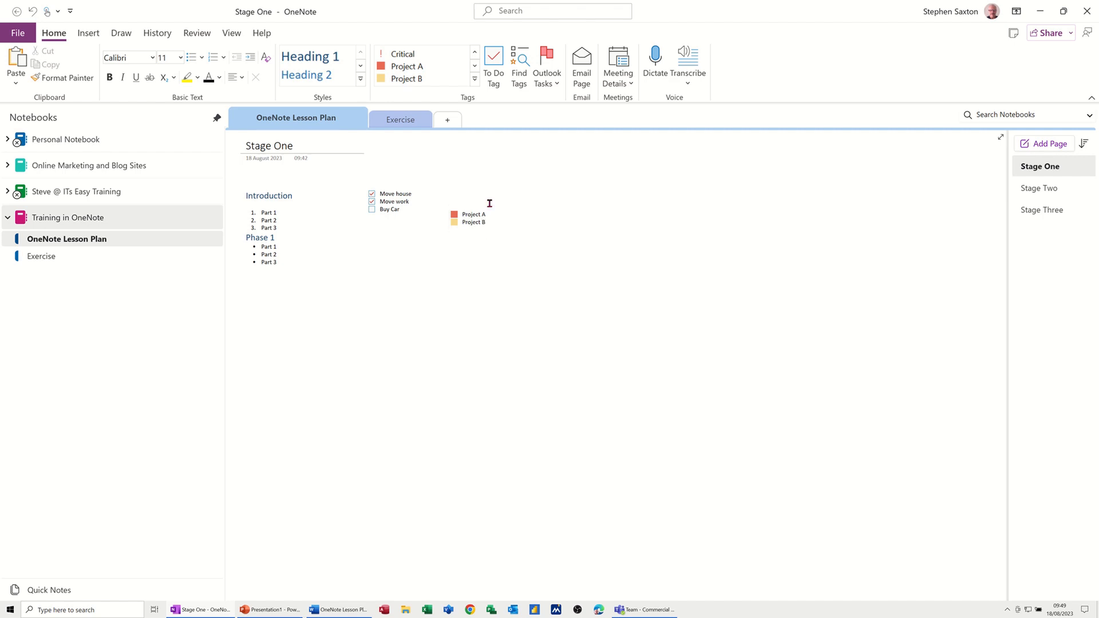
drag(487, 194, 487, 184)
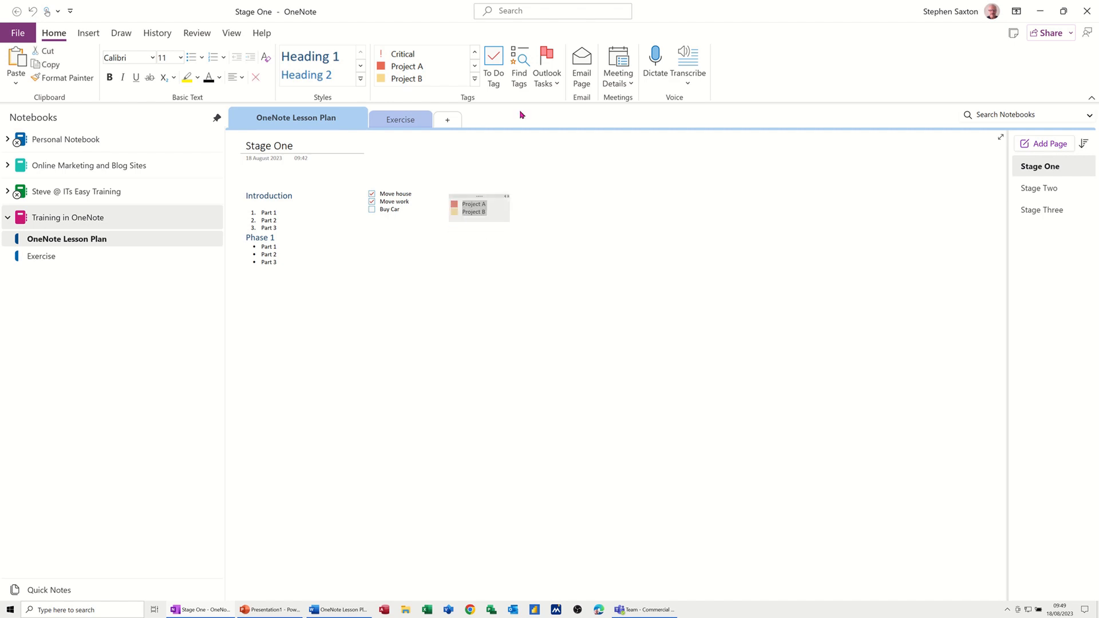
Find the tagged notes in the notebook and look at the options for grouping them
click(517, 63)
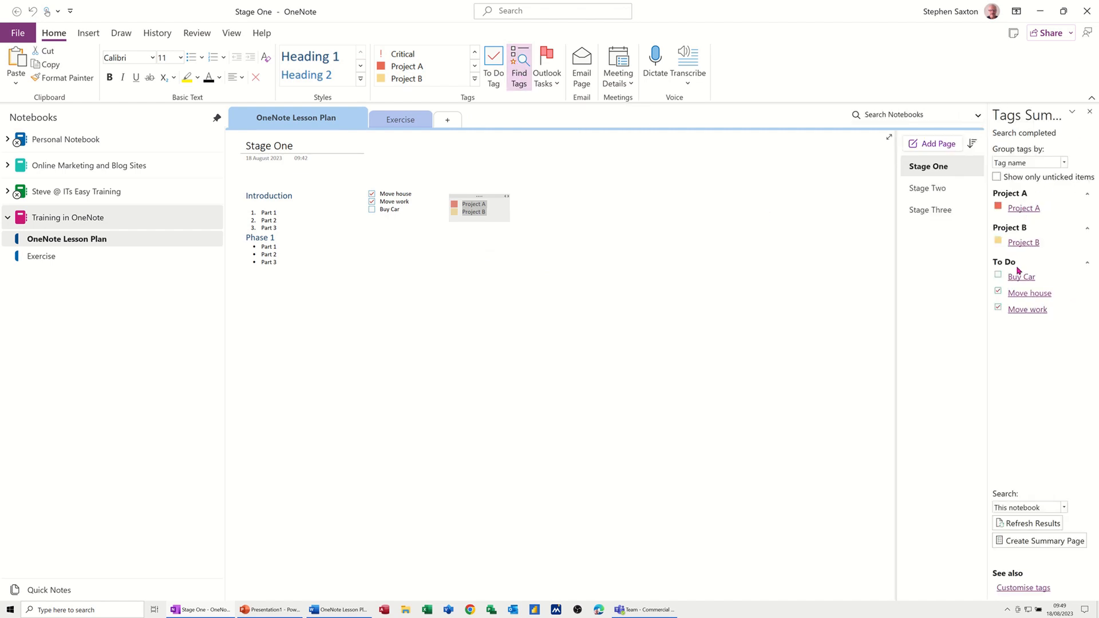
click(1063, 163)
click(1063, 163)
Jump to the Move house item from the tags summary and flag it as an Outlook task for Today
click(1024, 294)
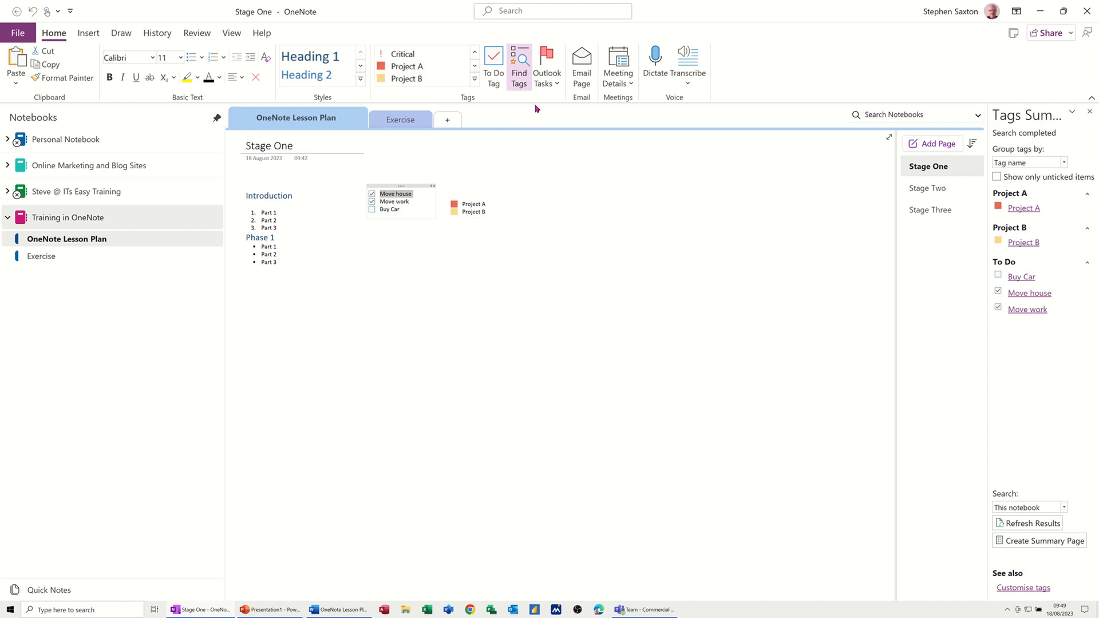
click(556, 84)
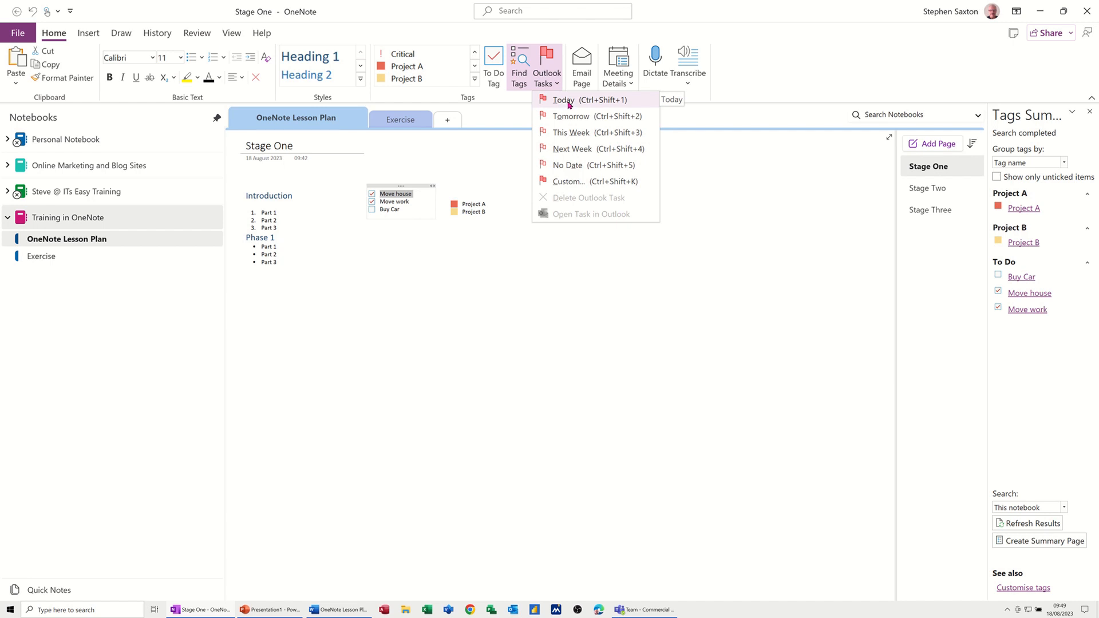
click(569, 102)
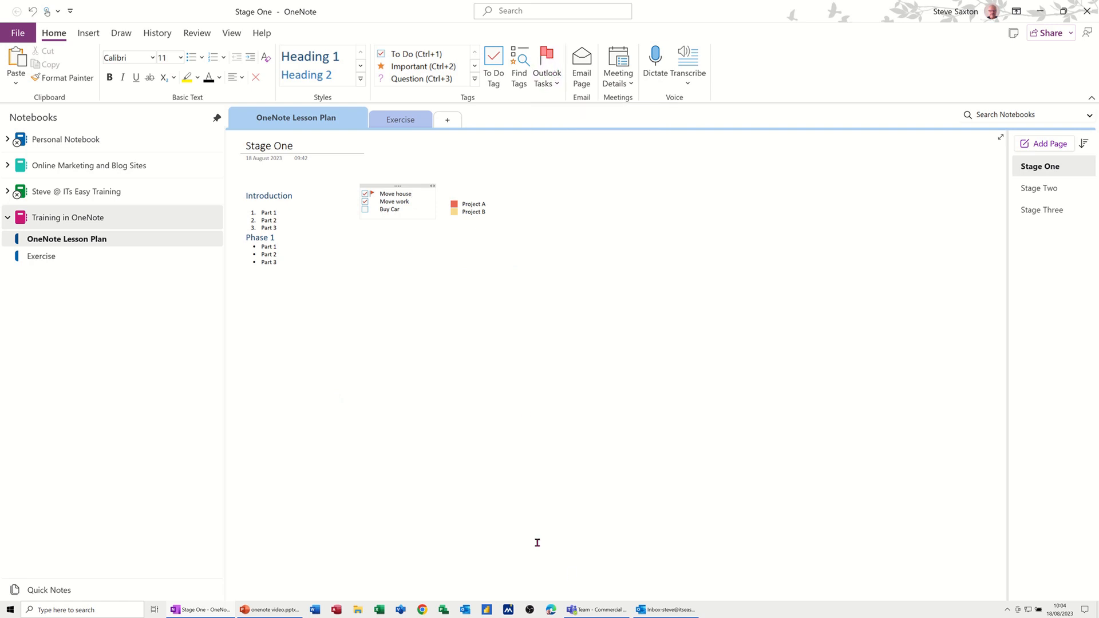
Switch to Outlook to check the flagged item in the To-Do List, and return to OneNote
click(655, 612)
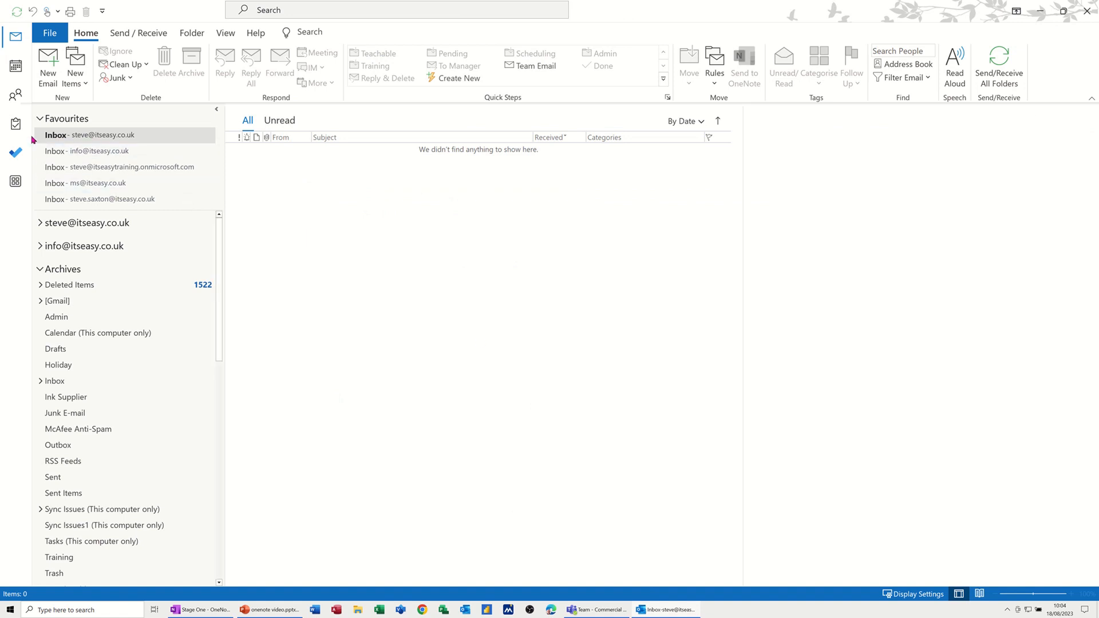
click(16, 126)
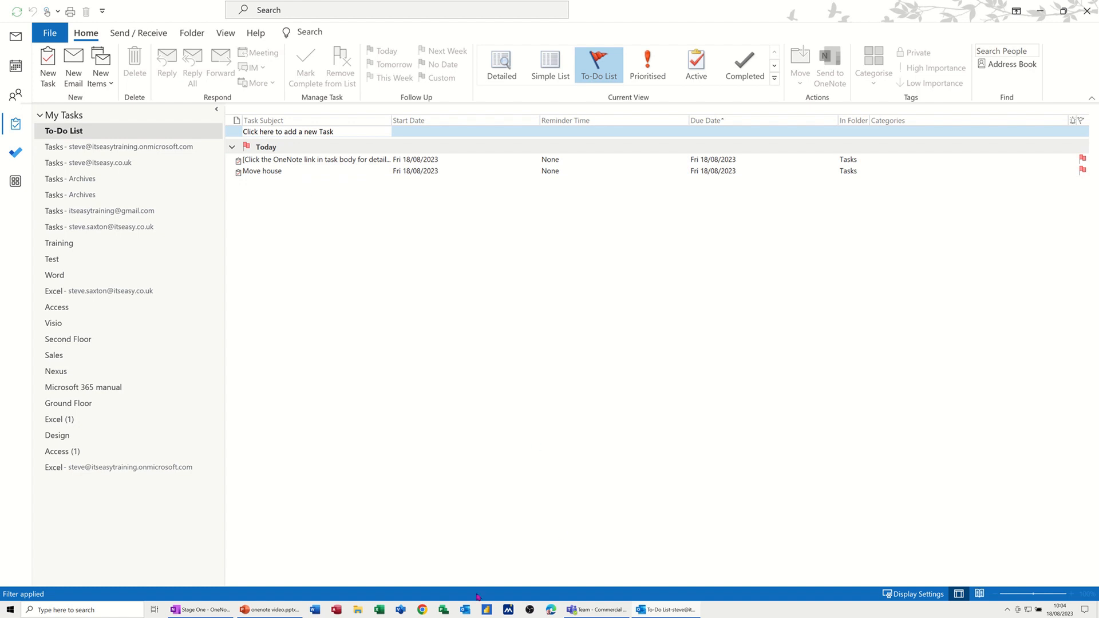
click(214, 610)
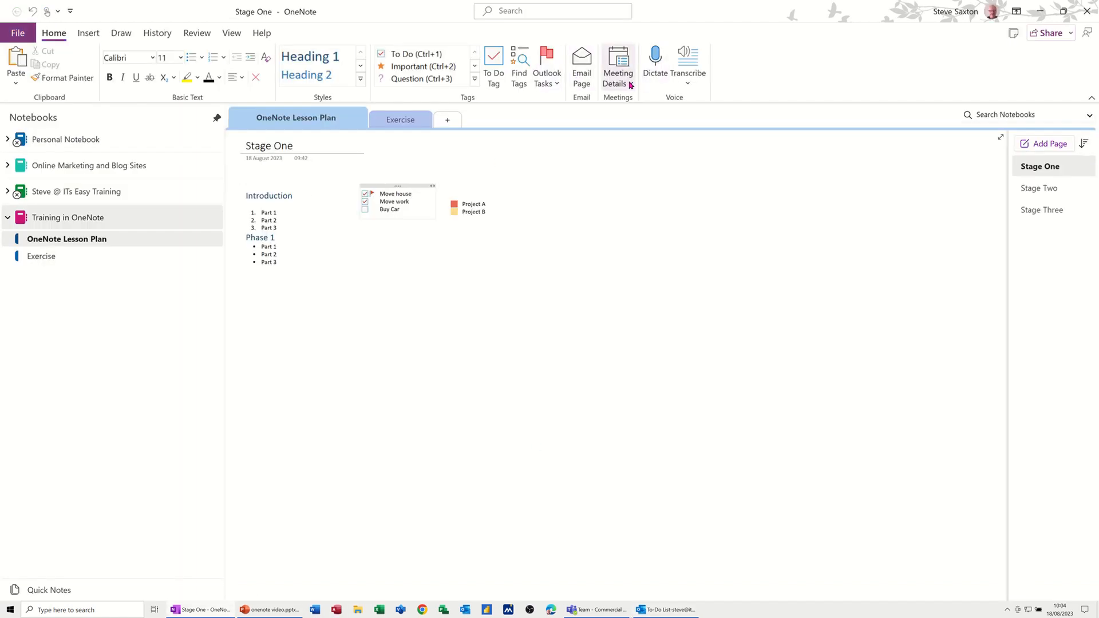
Create an email message containing the Stage One page, and close it without sending
click(580, 56)
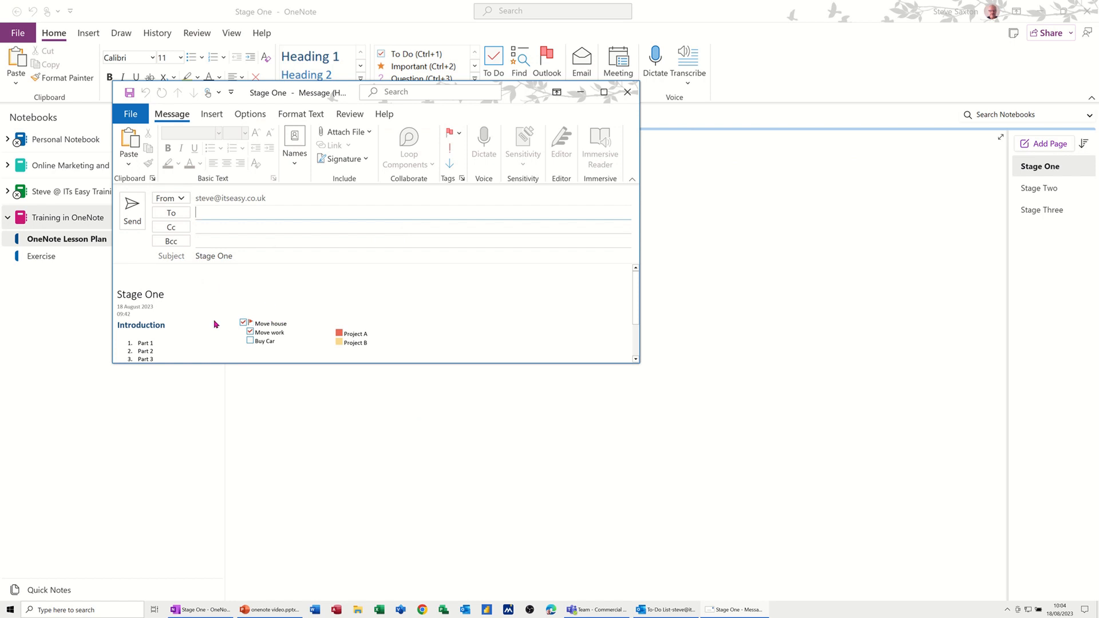
click(627, 92)
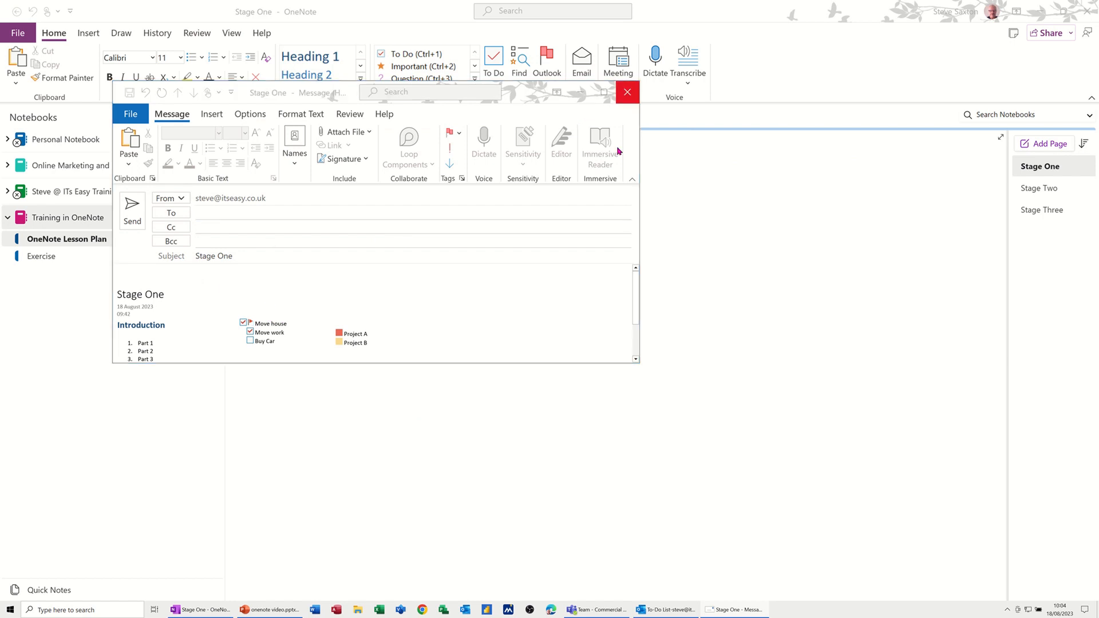
click(558, 331)
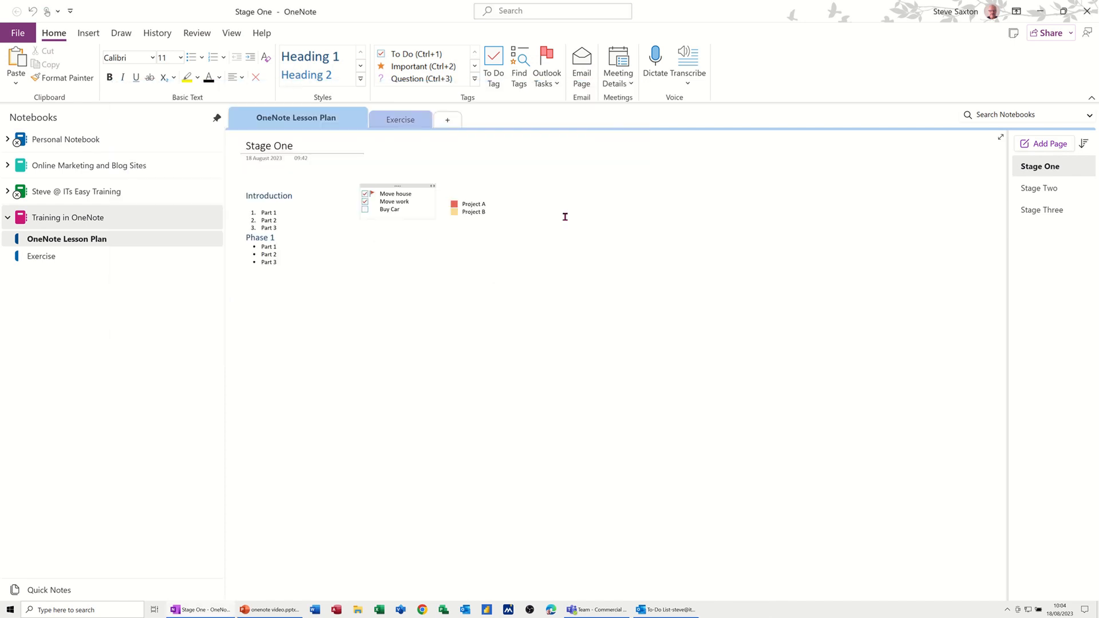
Insert the details of the Outlook meeting listed for 21 August 2023 into the Stage One page
click(628, 83)
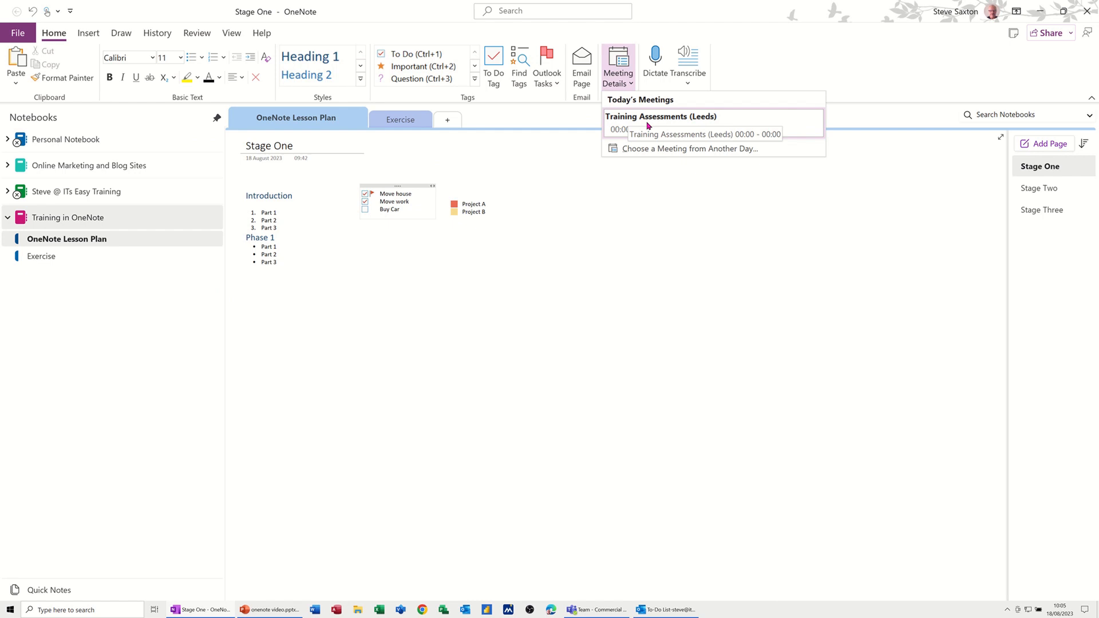
click(639, 150)
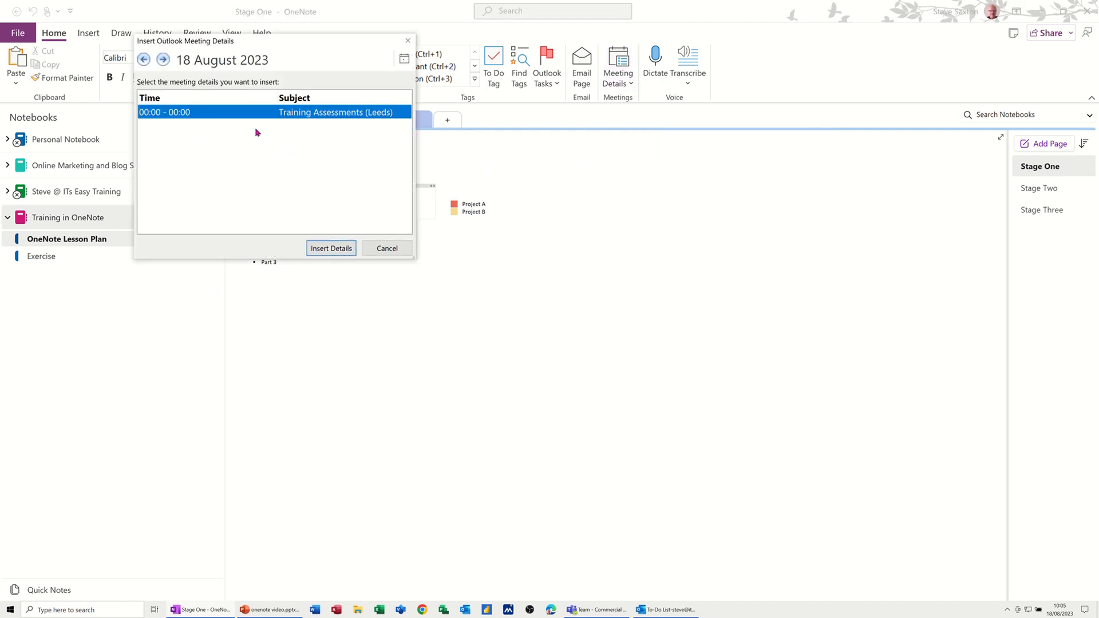
click(164, 59)
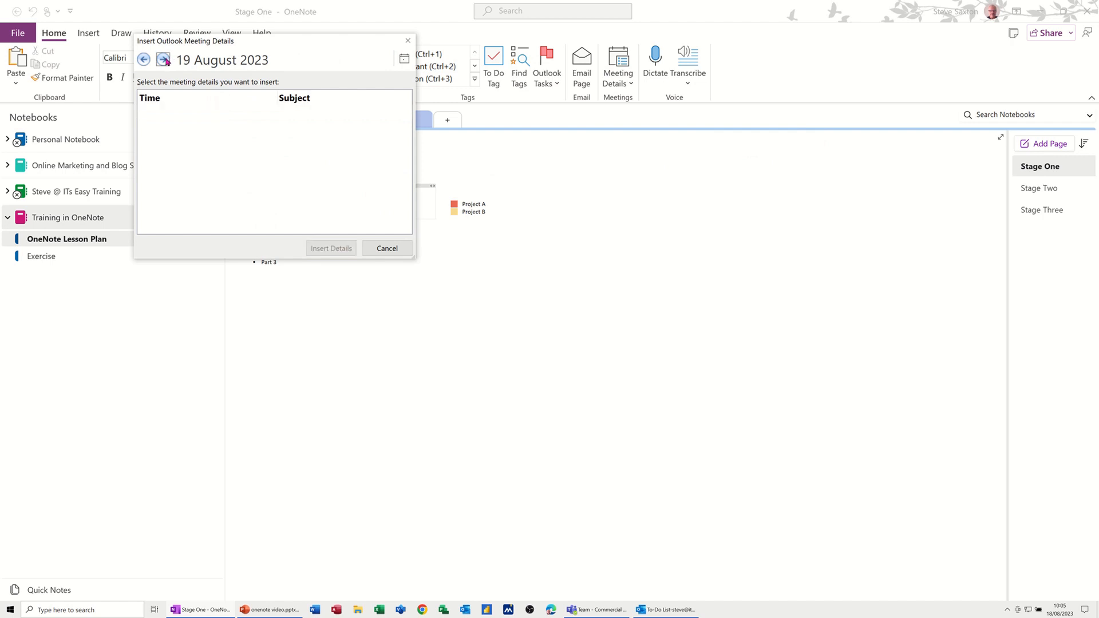
click(163, 60)
click(164, 59)
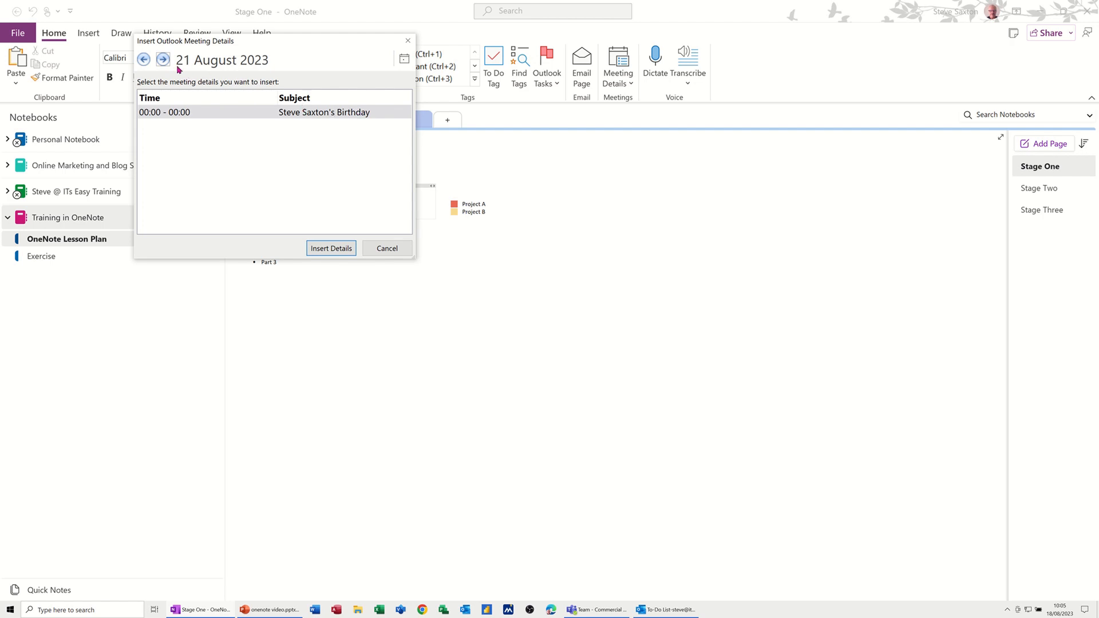
click(337, 250)
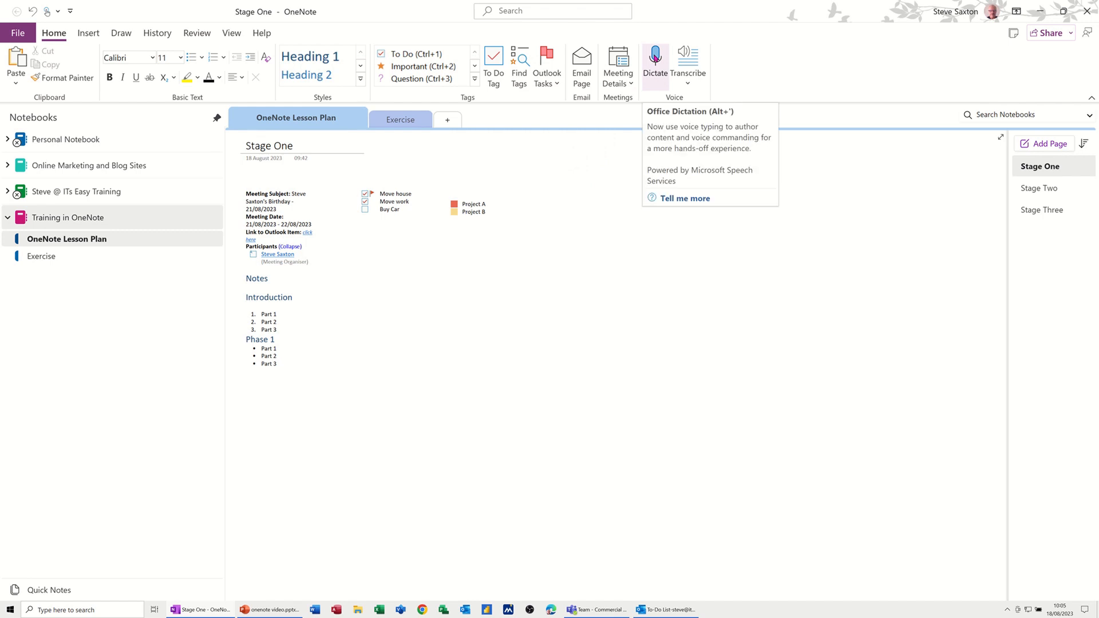
Dictate a note into a new container on the page, and set the spoken language for dictation to English (United Kingdom)
click(655, 58)
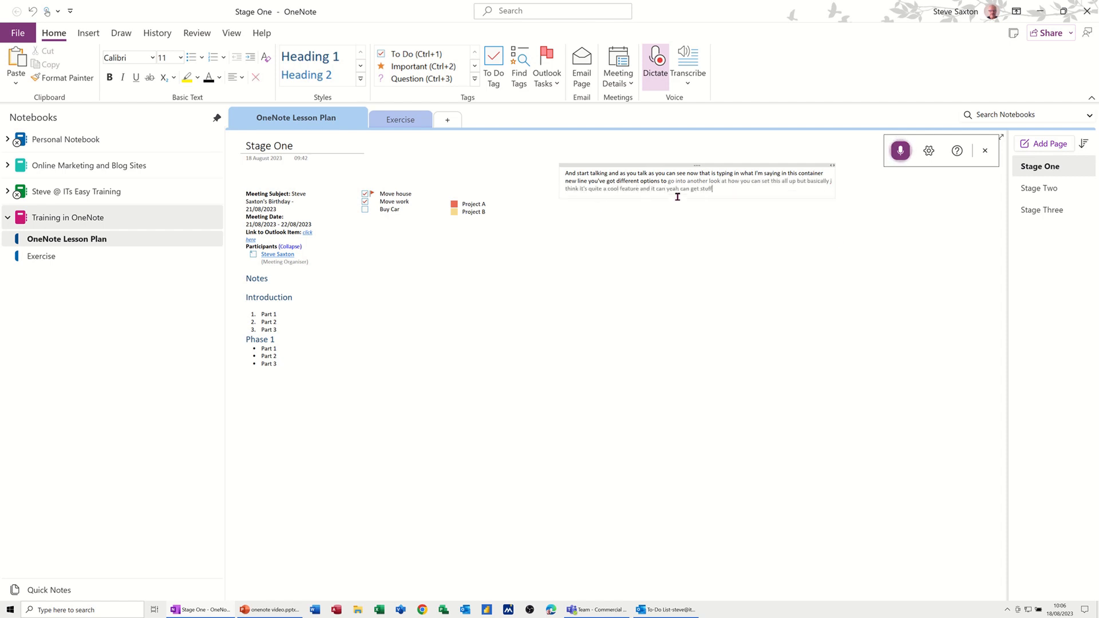
click(928, 152)
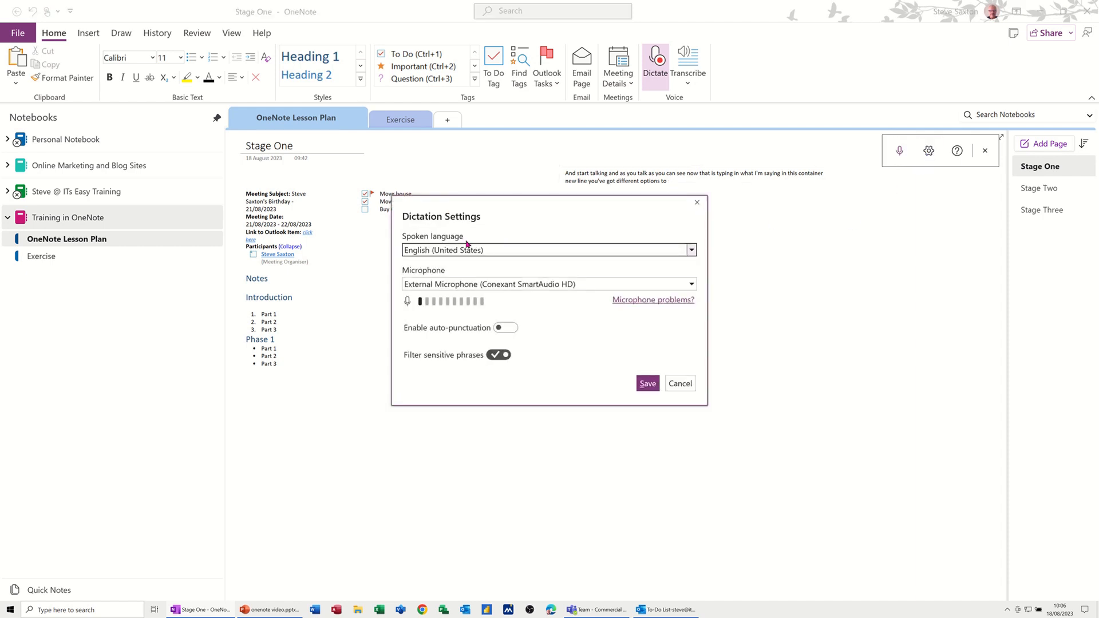
click(515, 252)
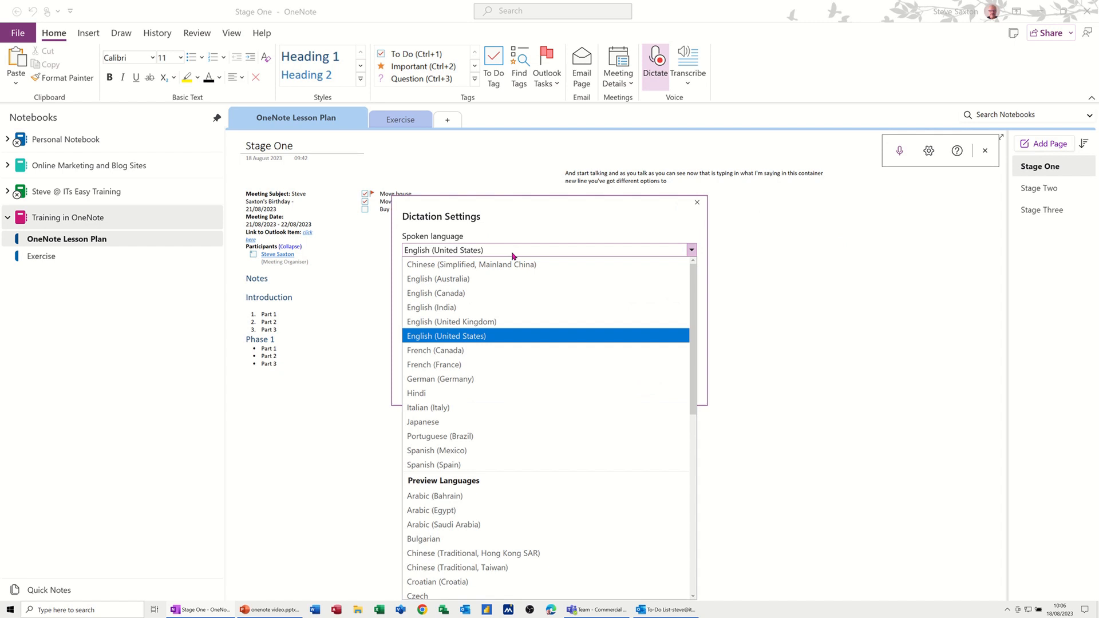
click(492, 322)
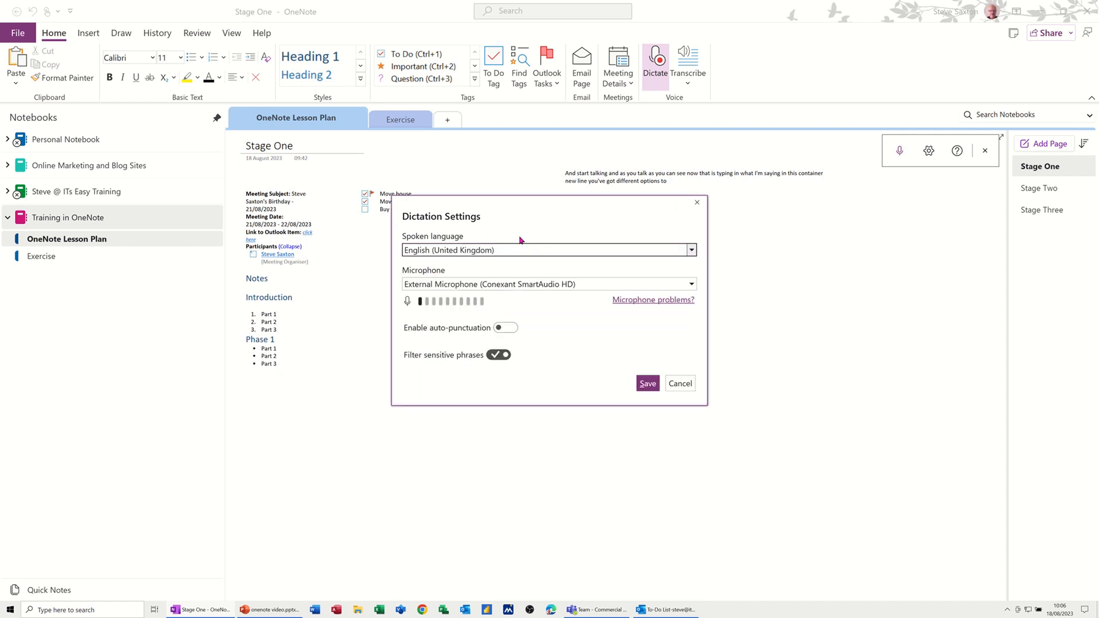
click(647, 384)
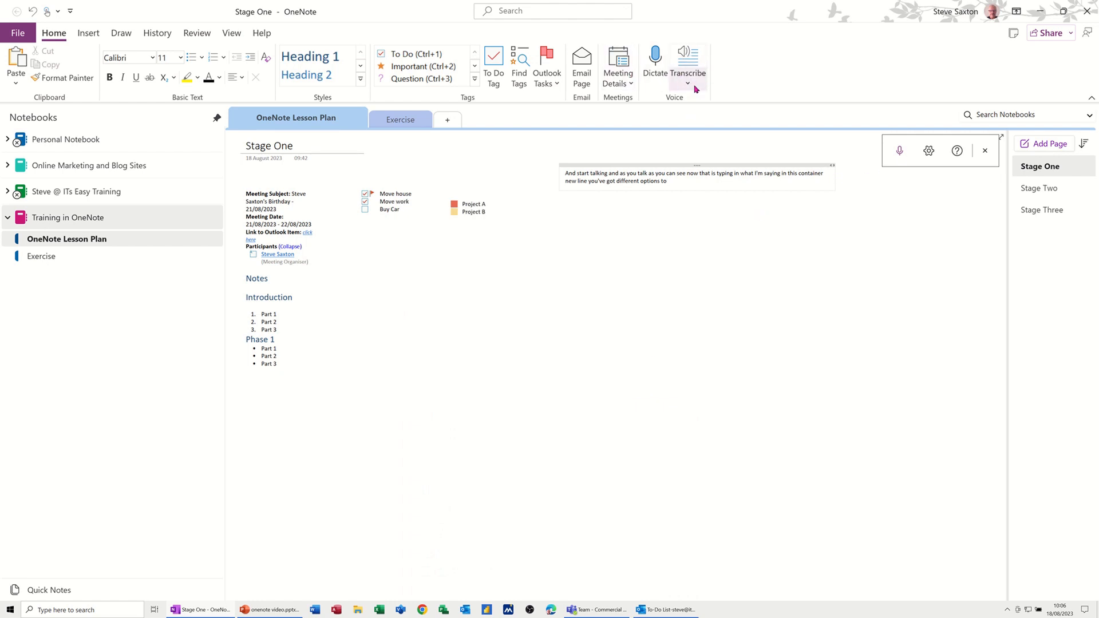
Record and transcribe a short audio clip on the Stage One page, and add the transcript to the page with speakers
click(589, 225)
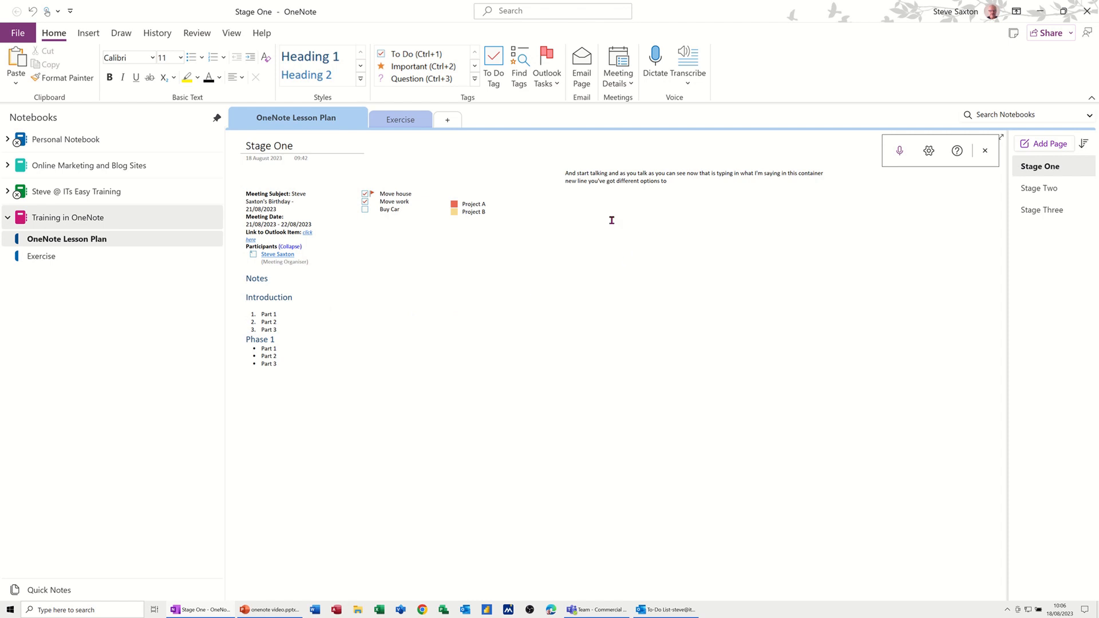
click(687, 84)
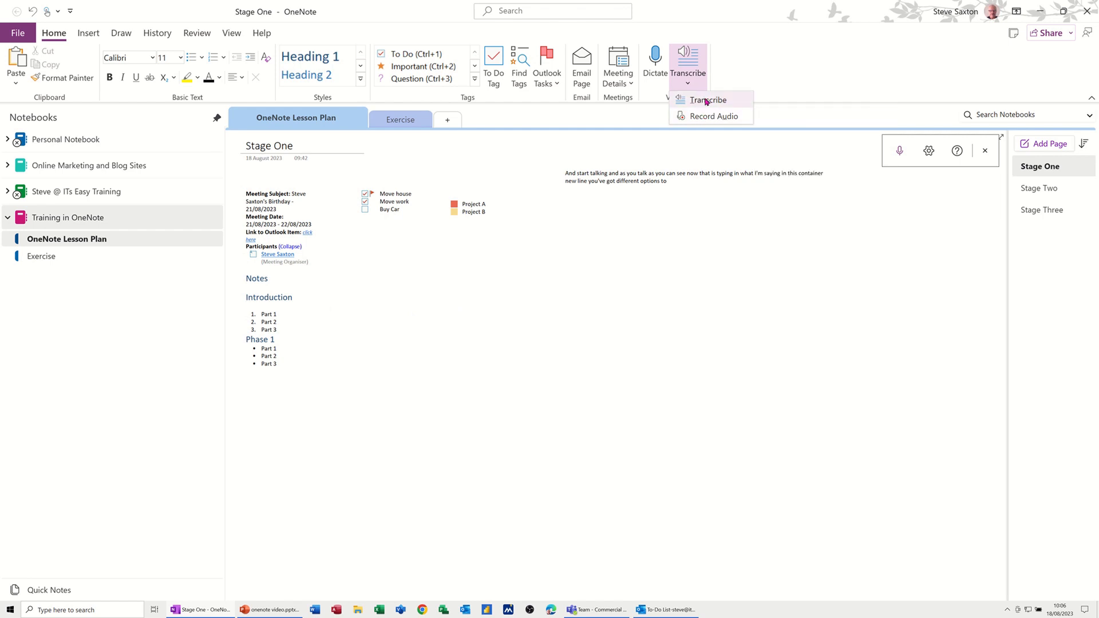
click(707, 101)
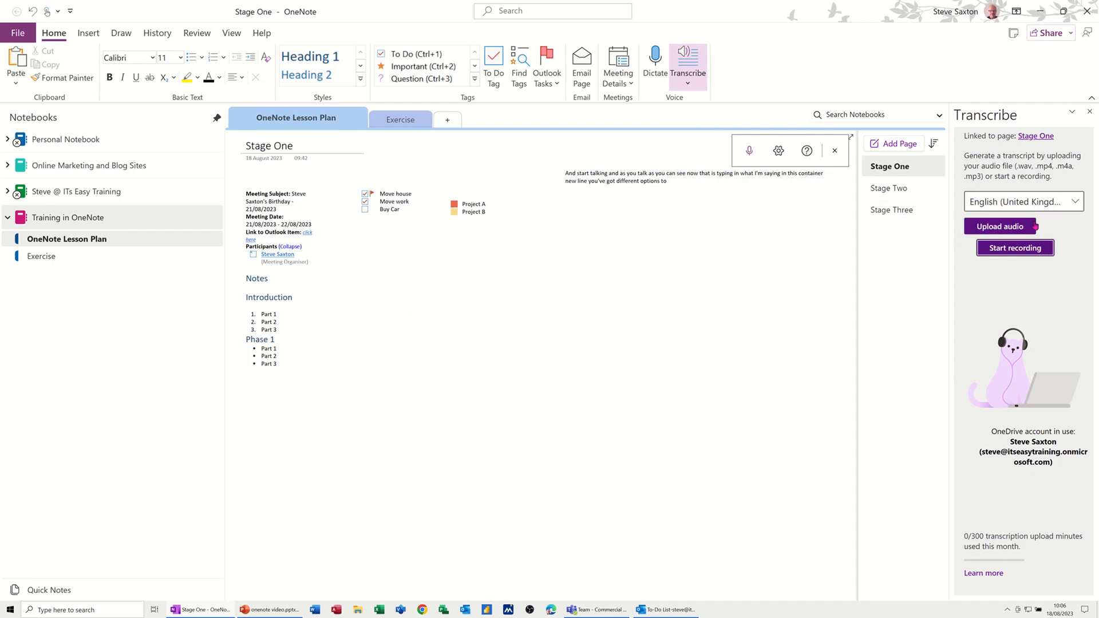
click(1010, 249)
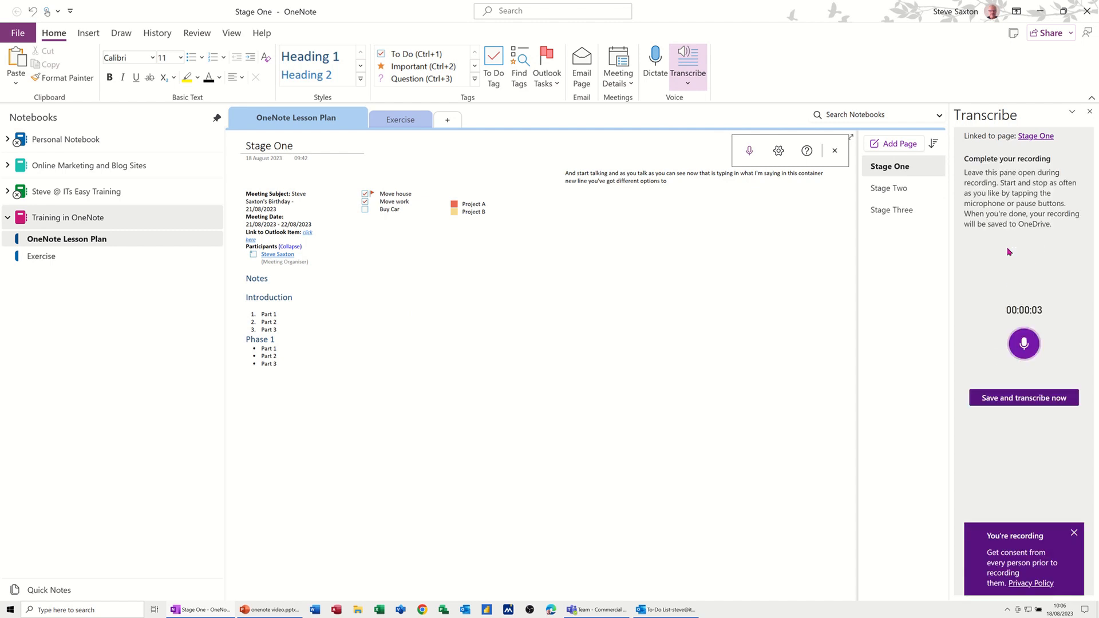
click(1019, 403)
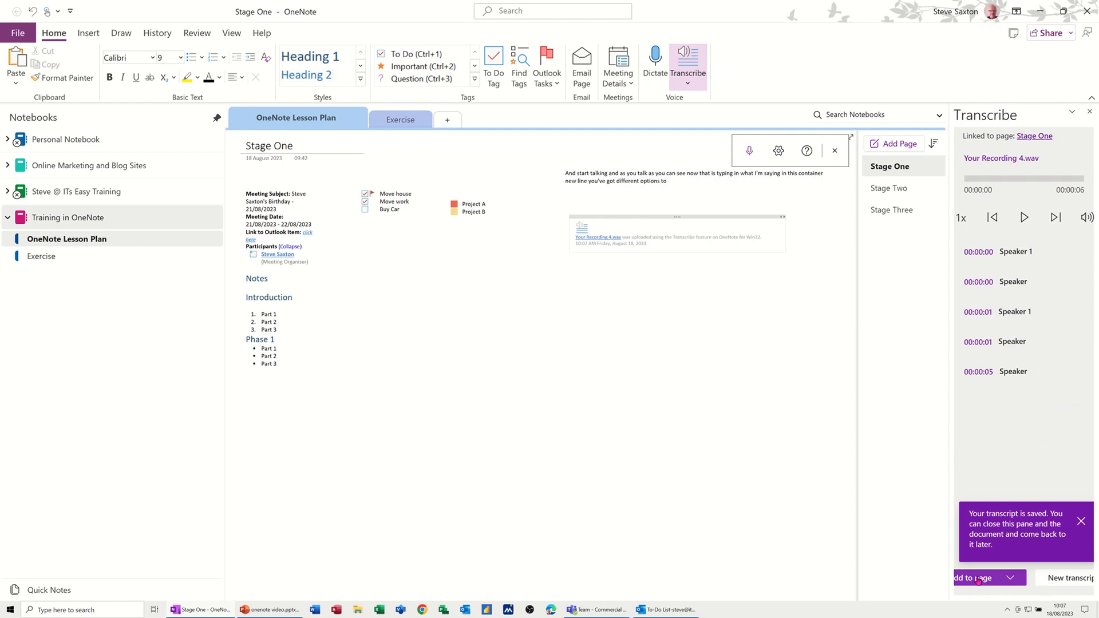
click(979, 579)
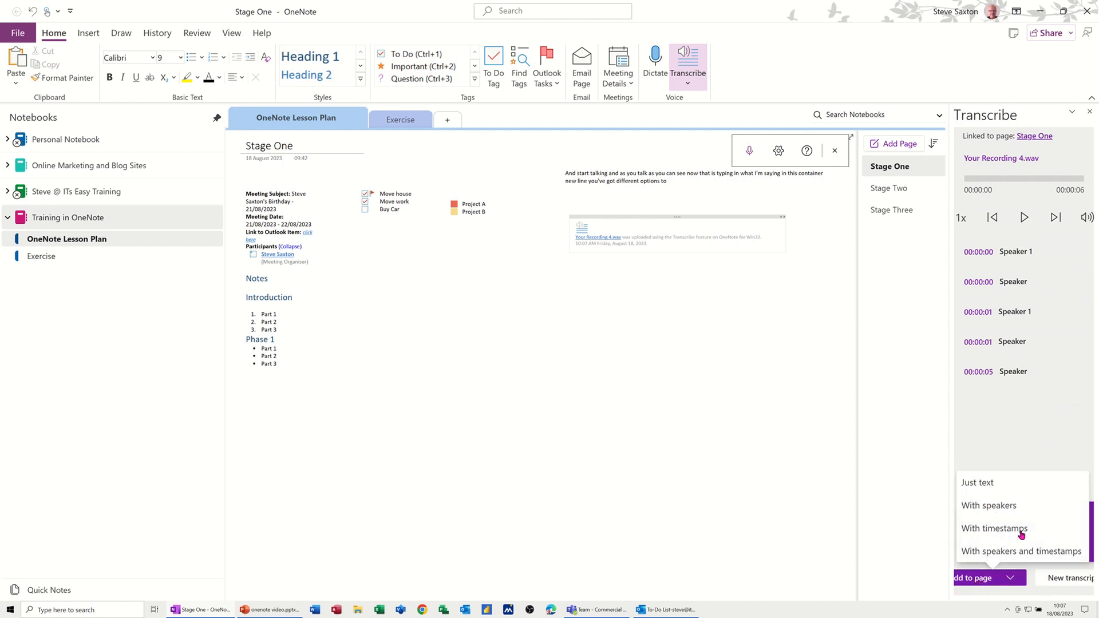
click(987, 507)
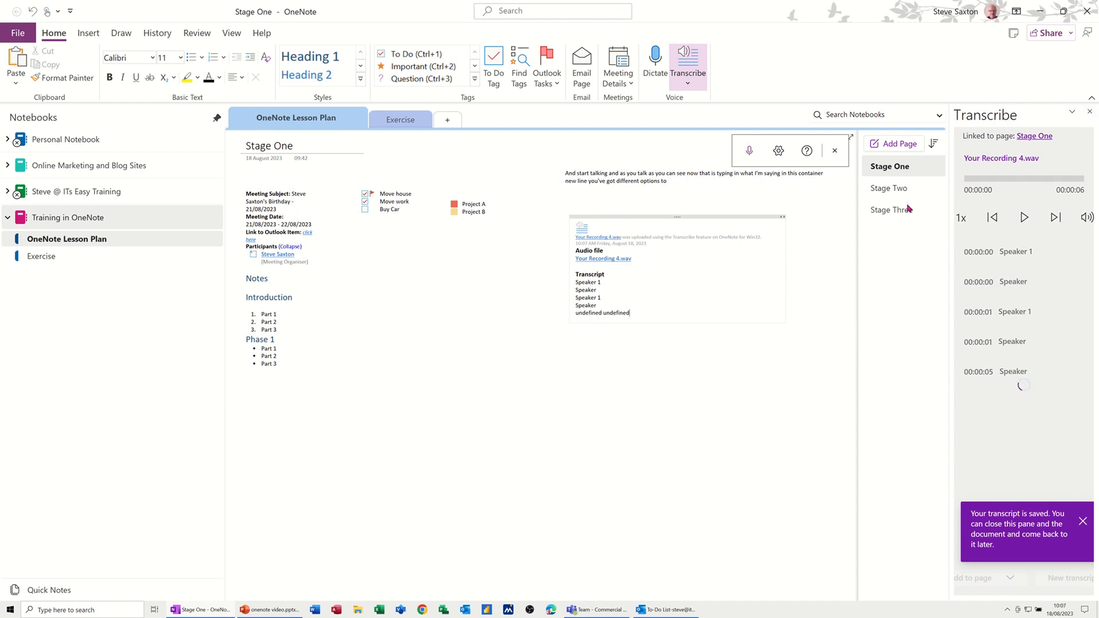
Delete the transcript and dictated note containers from Stage One, and close the dictation and transcription tools
drag(695, 215, 685, 246)
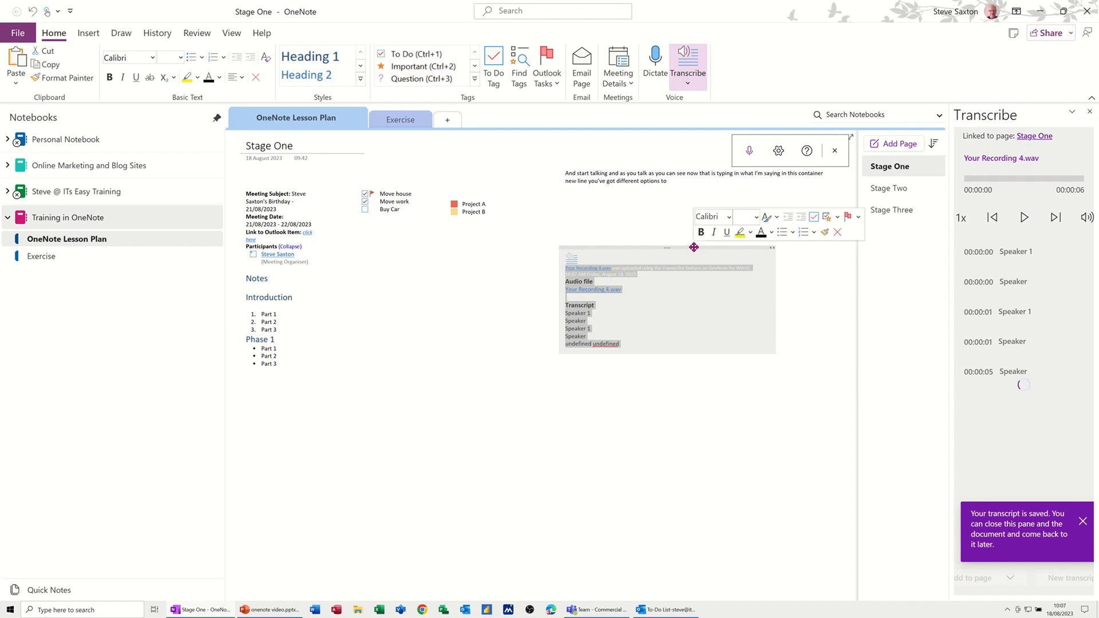
key(Delete)
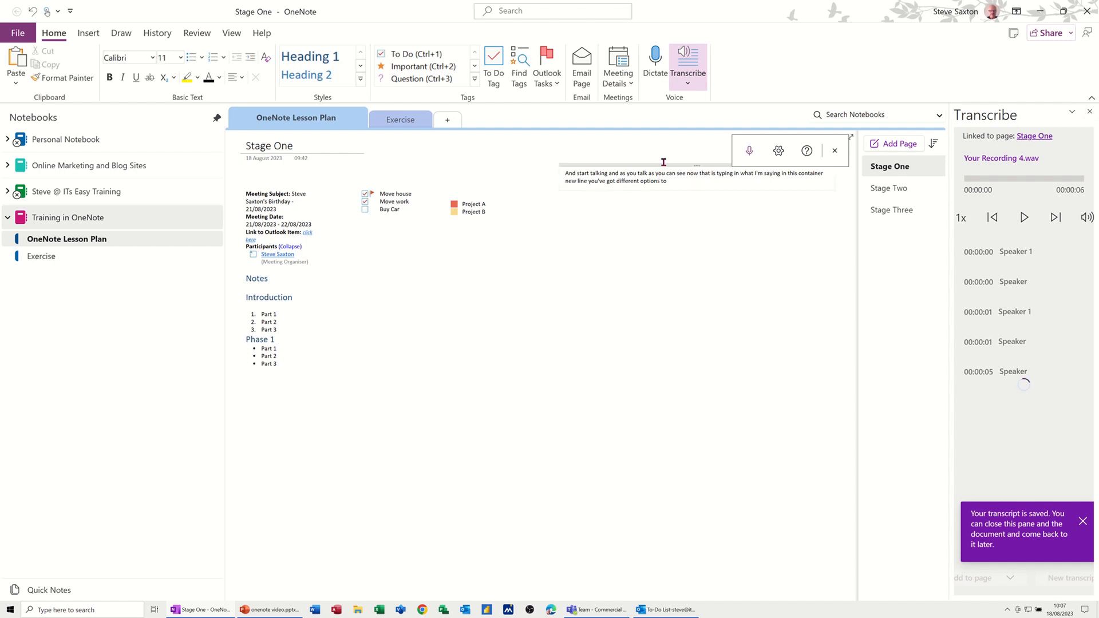
click(662, 165)
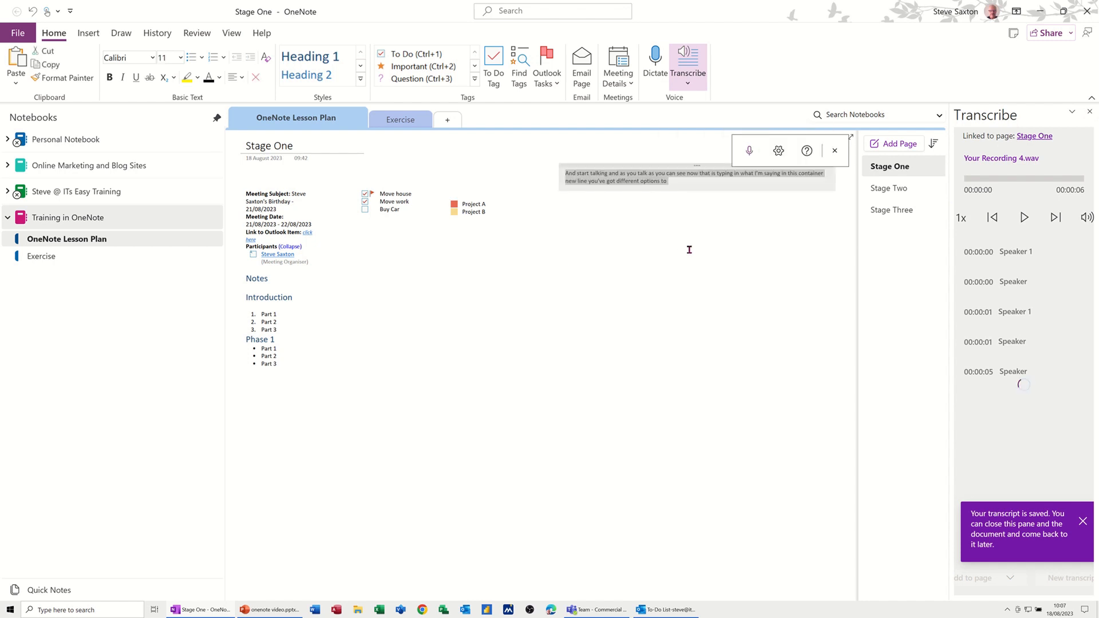
key(Delete)
click(834, 155)
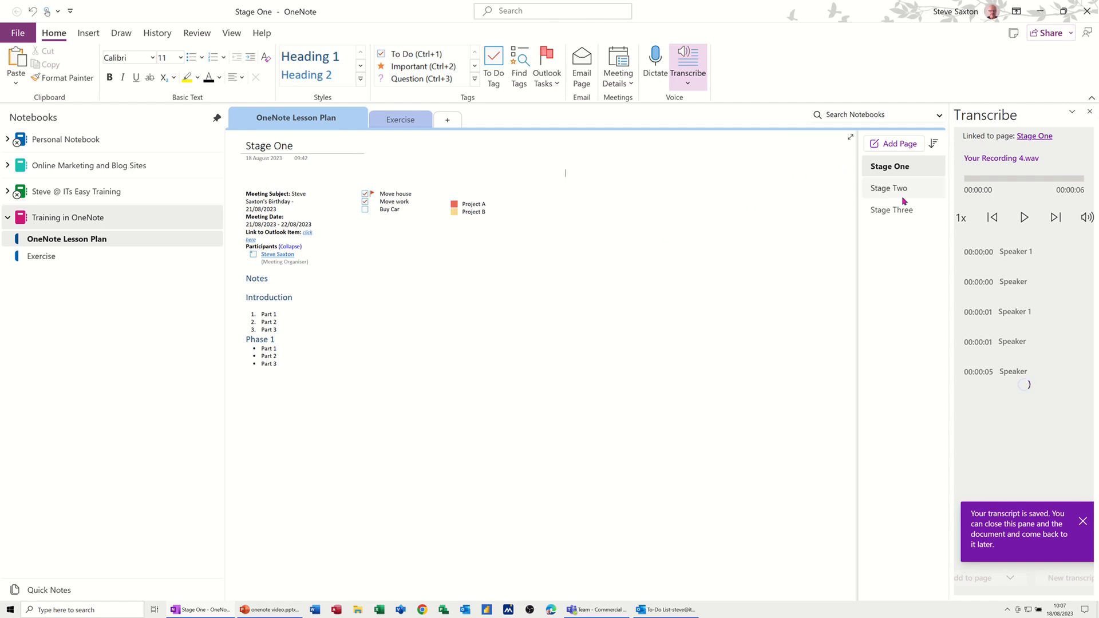
click(1089, 113)
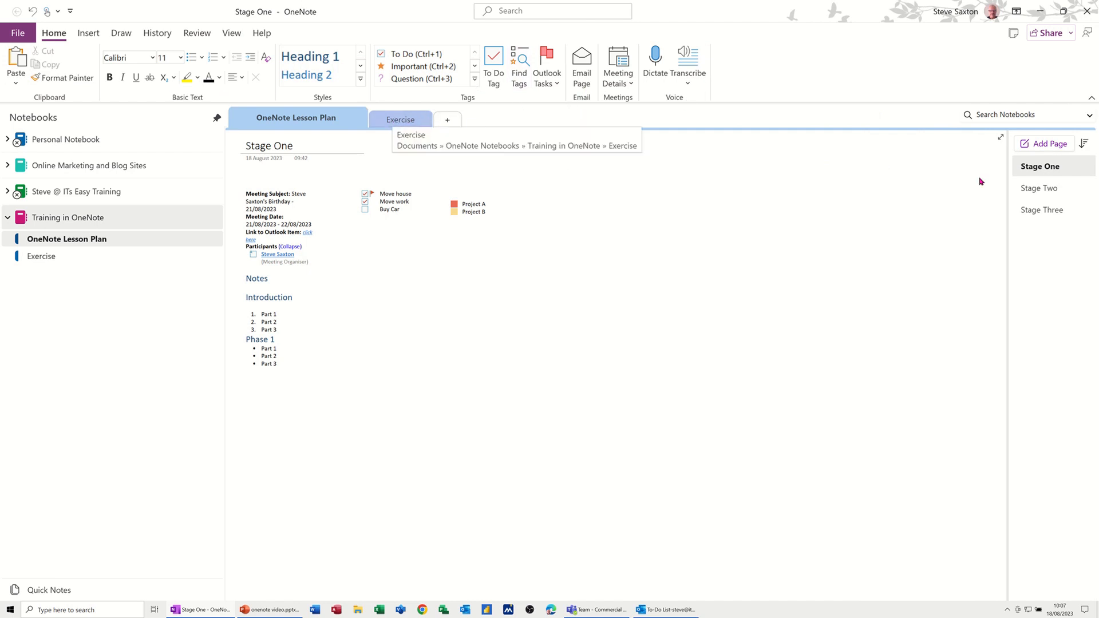
click(1037, 190)
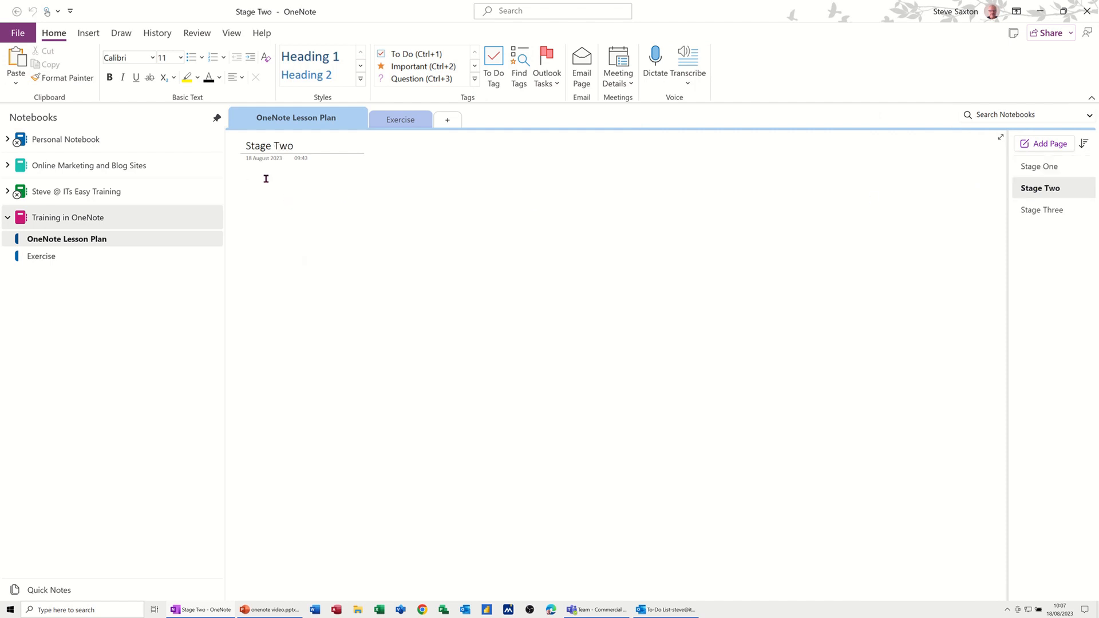
click(87, 34)
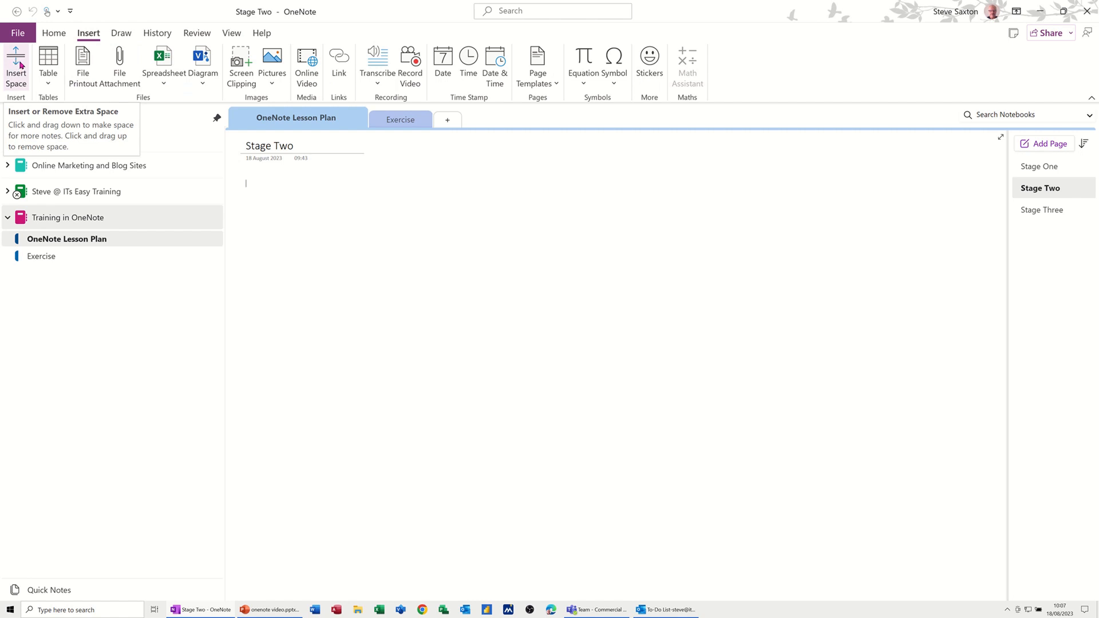
click(54, 32)
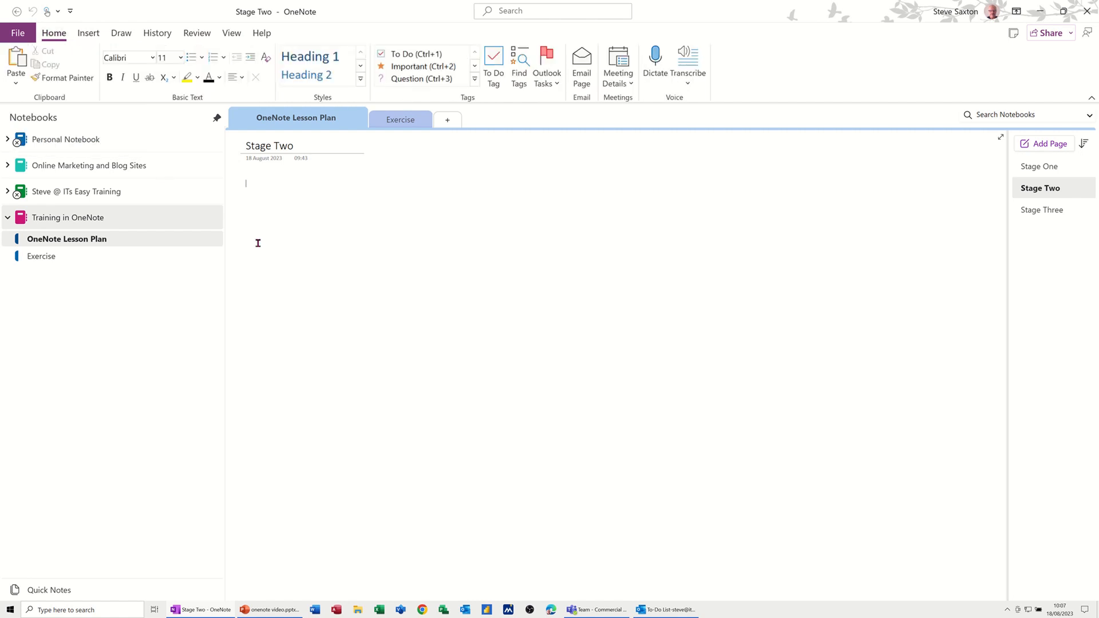
click(1038, 165)
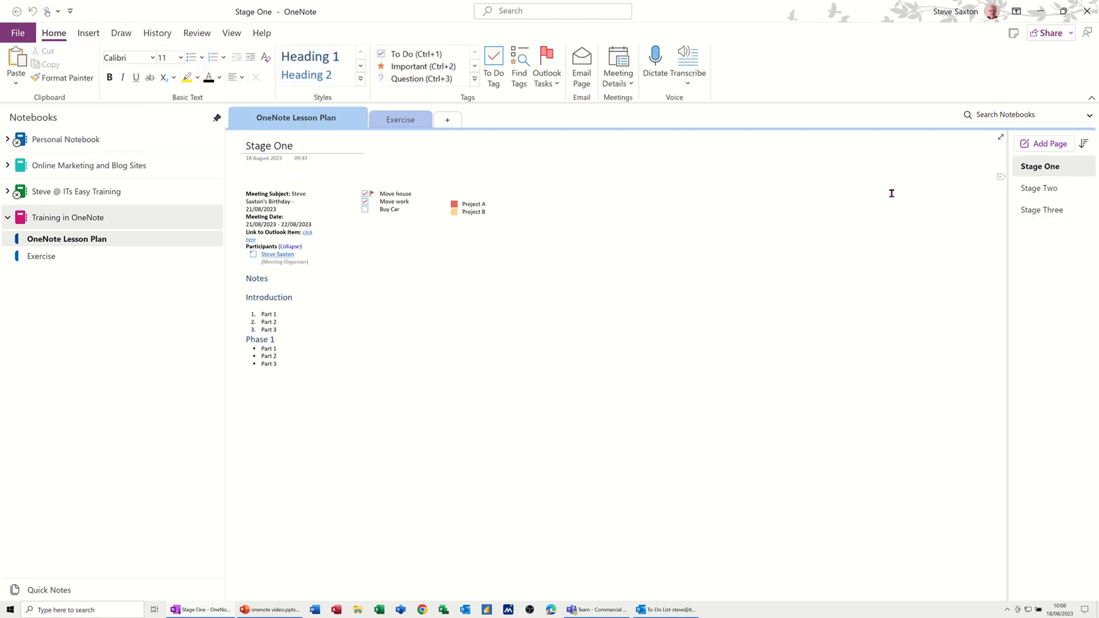
Insert extra space above the Notes heading on Stage One, separating it from the meeting details
click(87, 40)
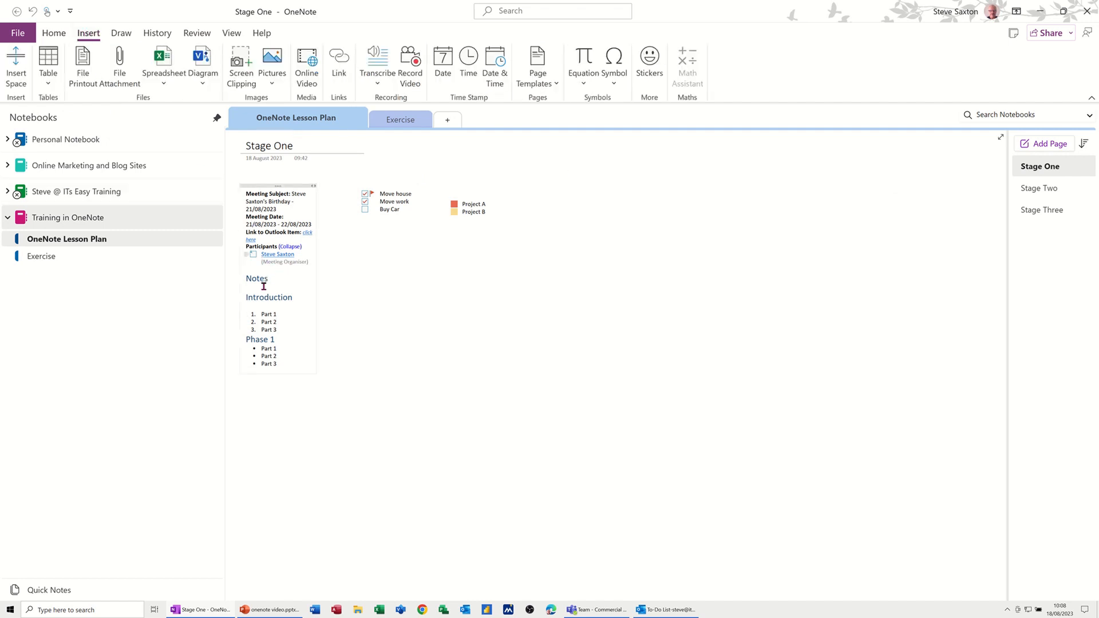
click(16, 68)
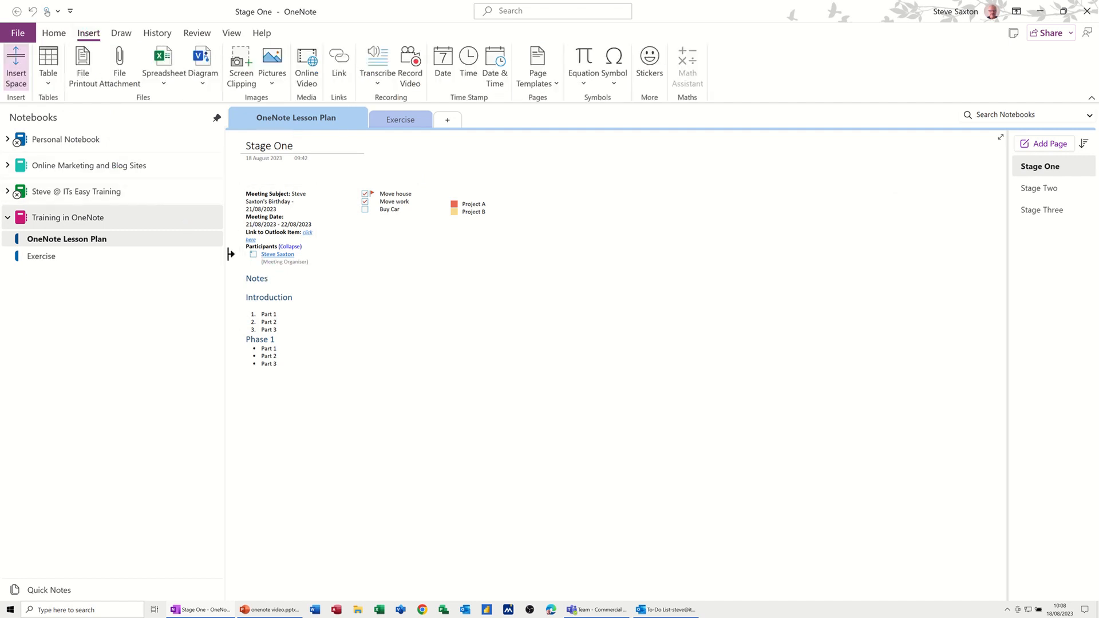
drag(266, 269, 280, 304)
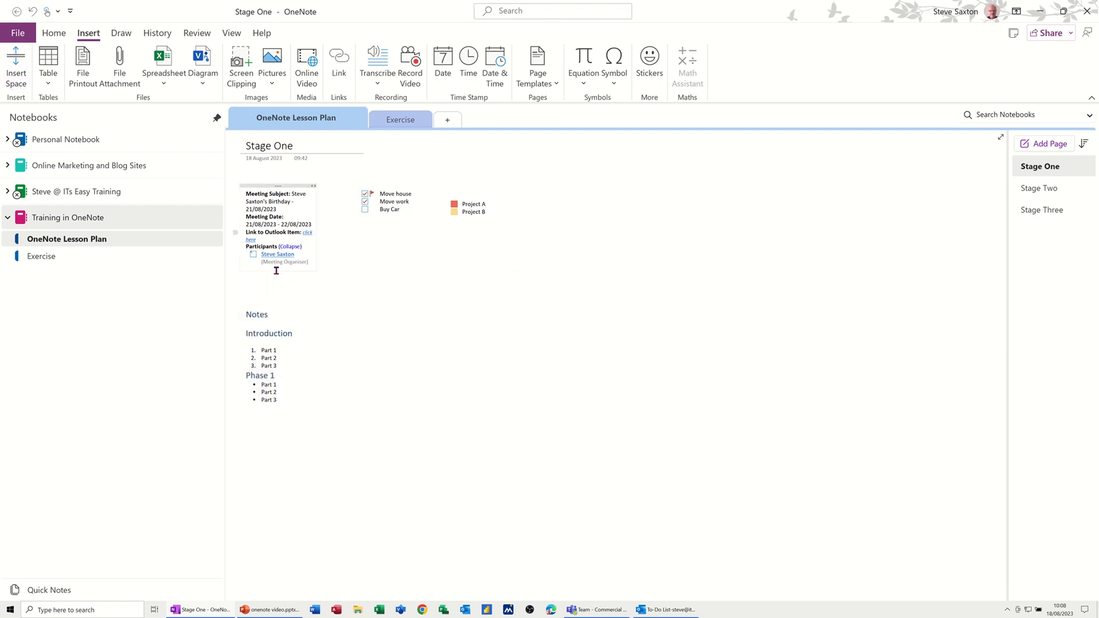
Delete the meeting details container from Stage One, and move the Notes container up beneath the page title, beside the task list
drag(290, 185, 567, 248)
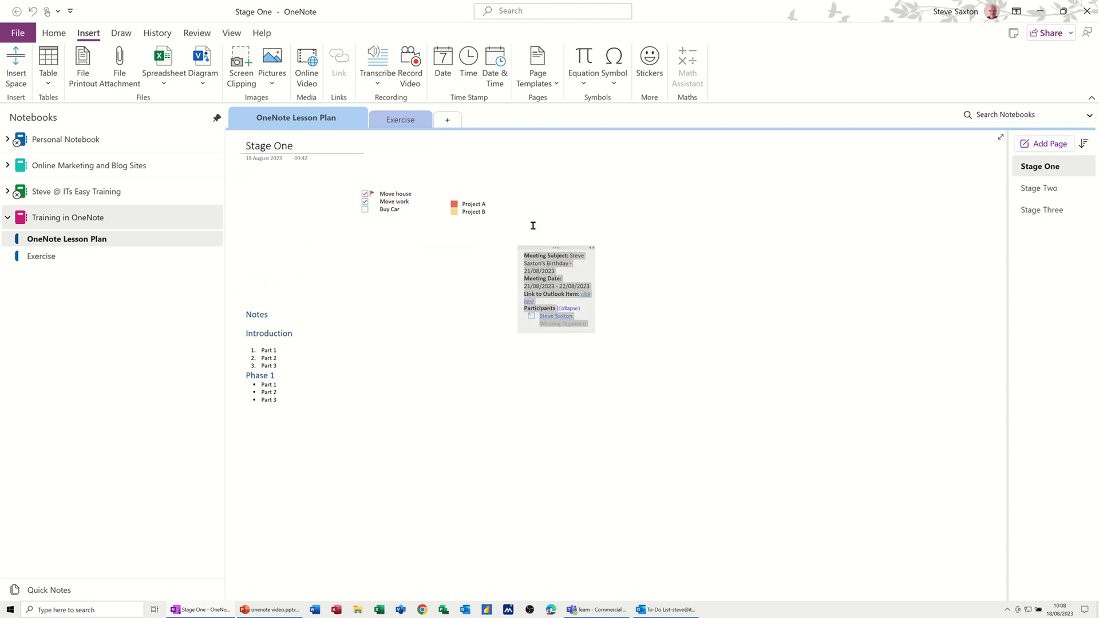
click(535, 248)
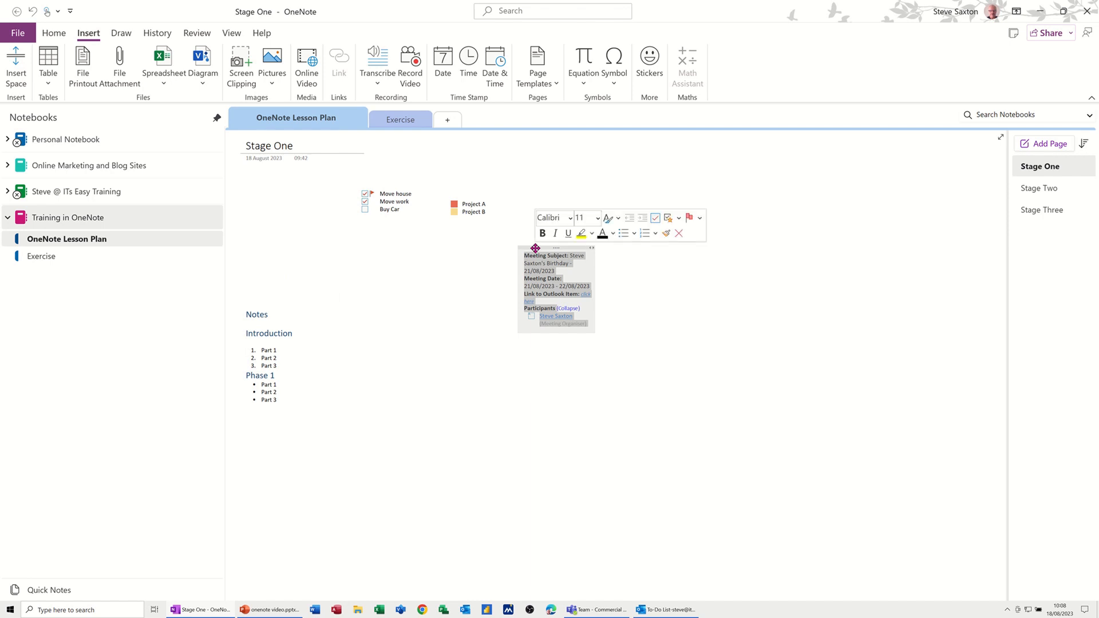
key(Delete)
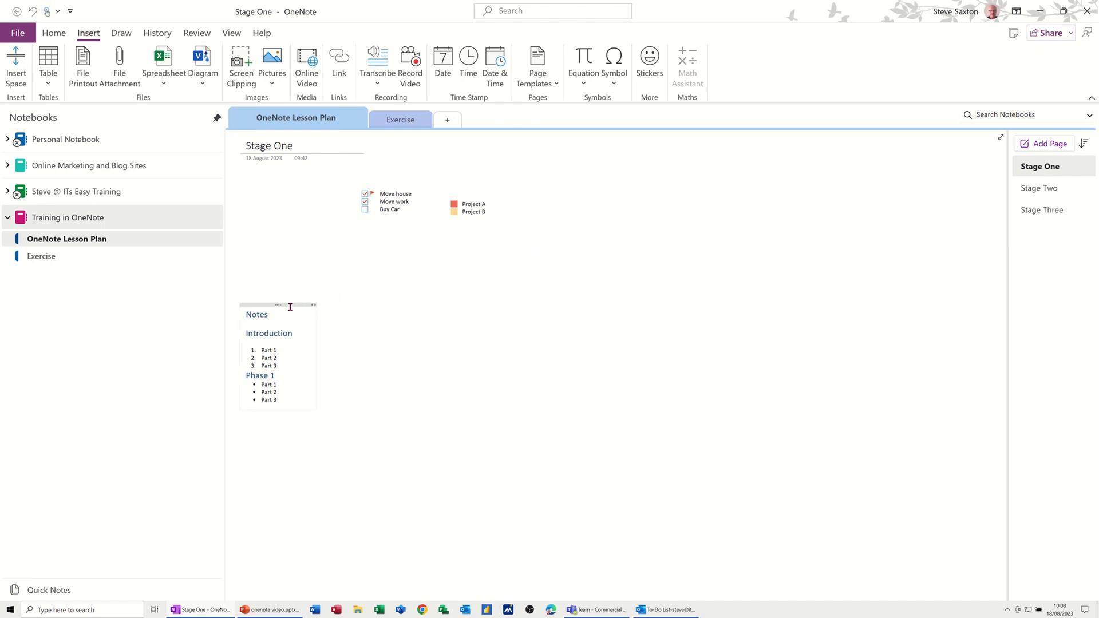
drag(291, 304, 299, 185)
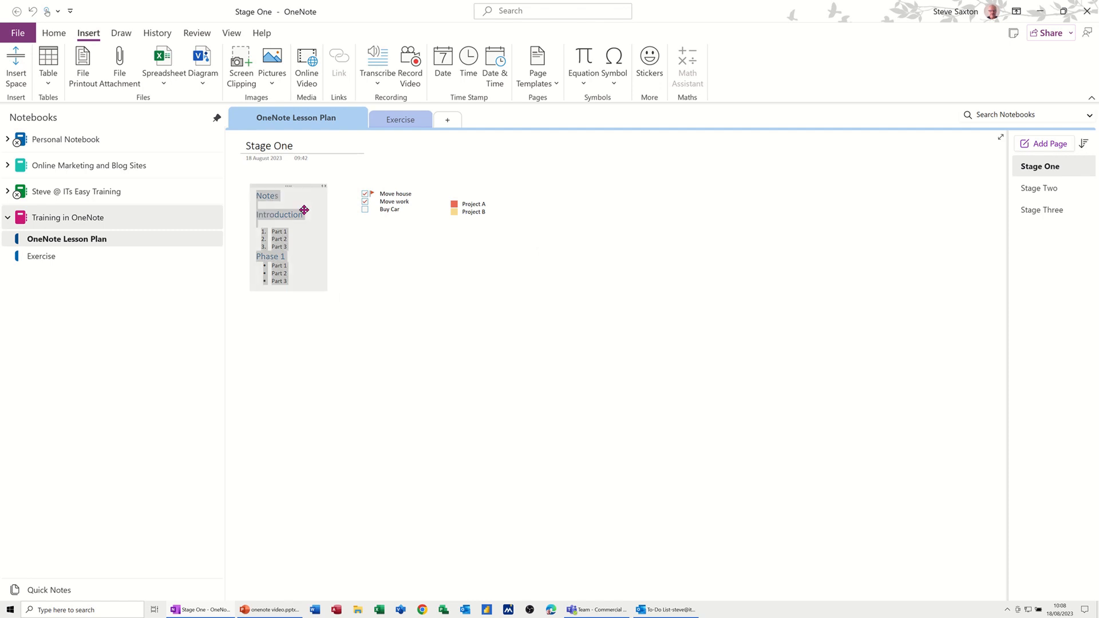
click(358, 266)
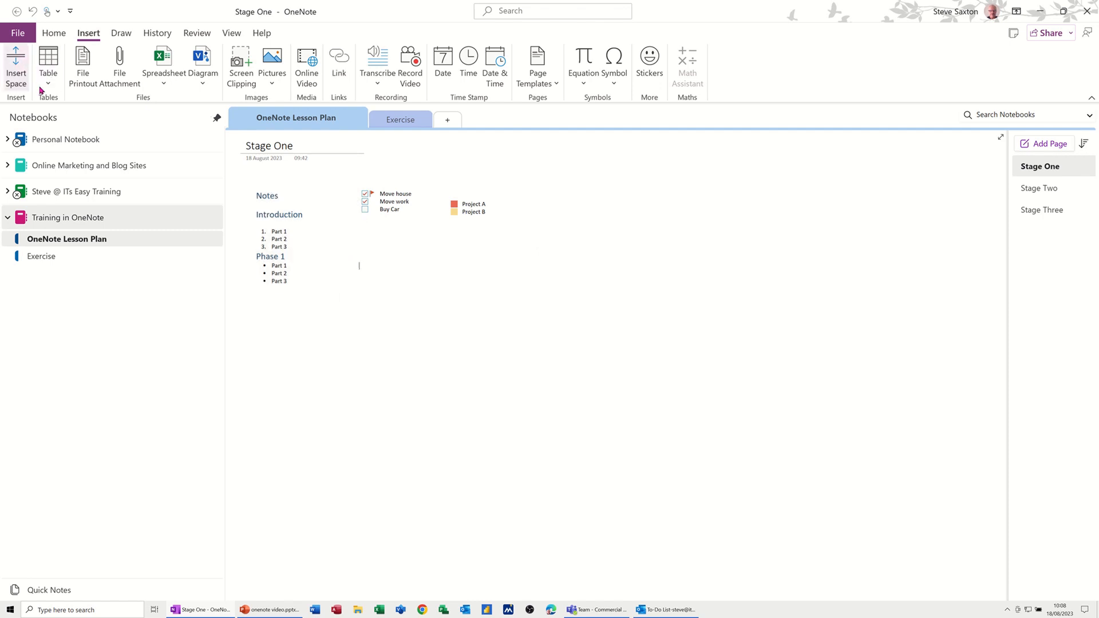
Insert a table with three columns and three rows on the Stage Two page
click(1027, 188)
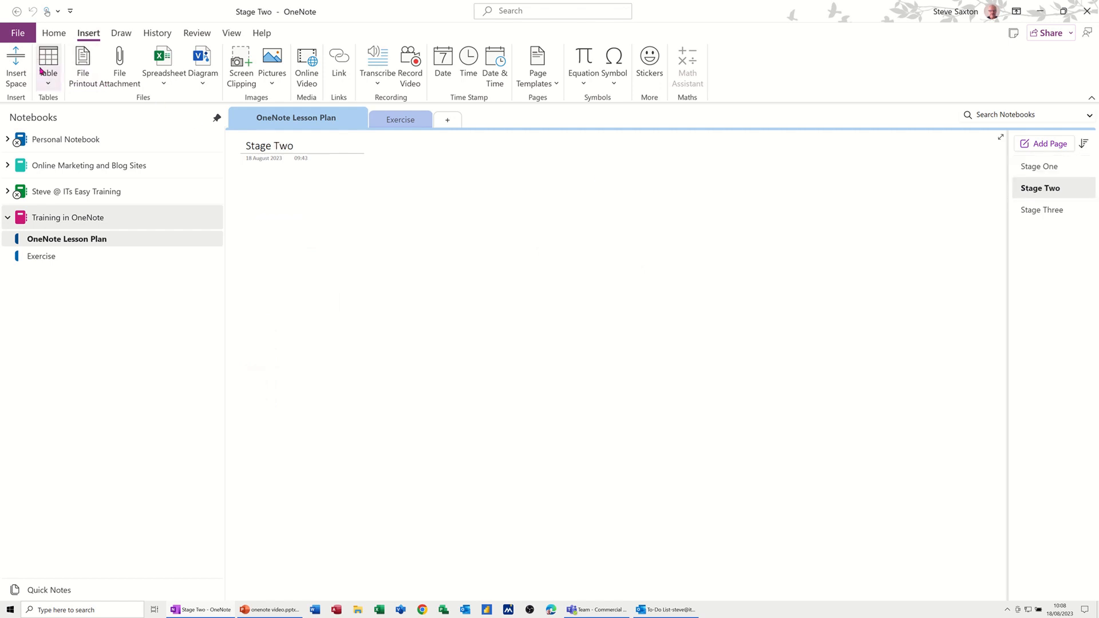
click(45, 84)
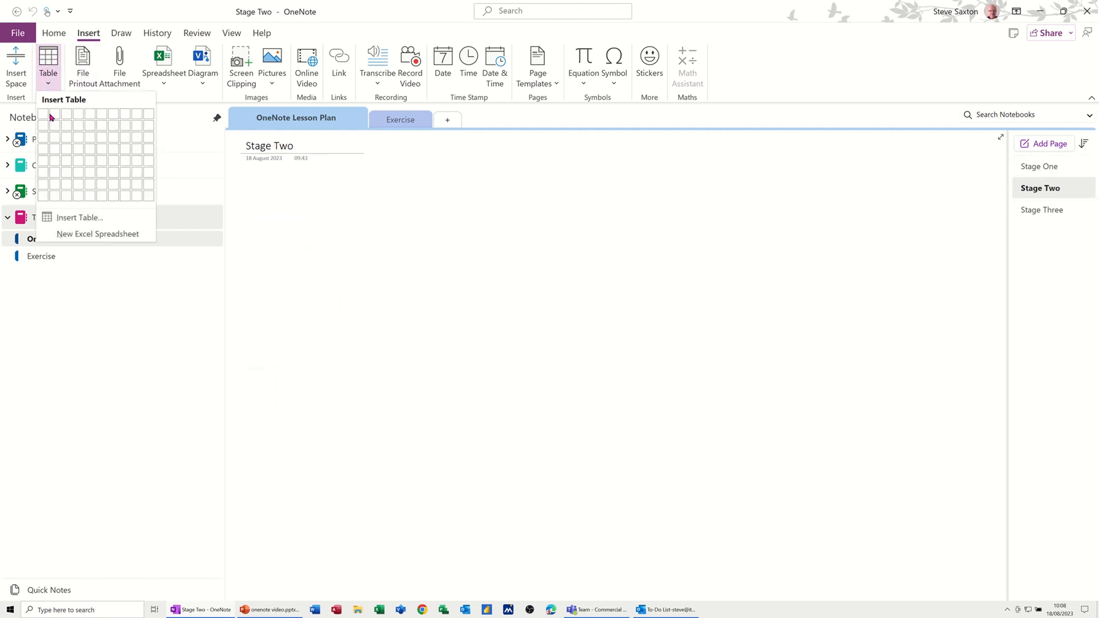
click(72, 139)
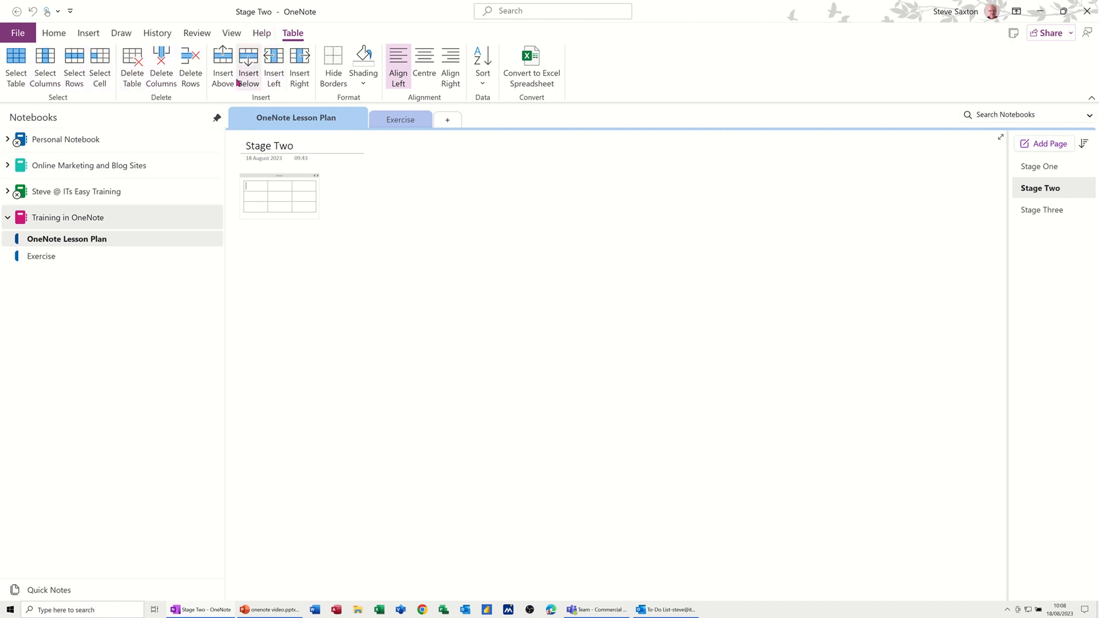
Add two rows below the table's first row and two columns to the right of its first column
click(249, 64)
click(250, 64)
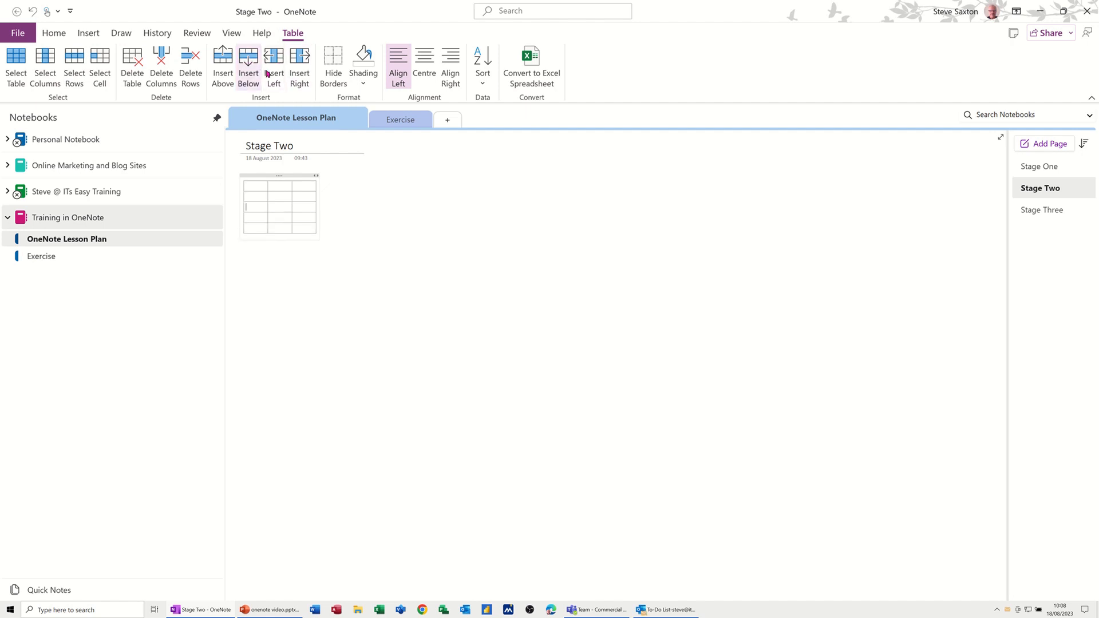
click(297, 67)
click(298, 68)
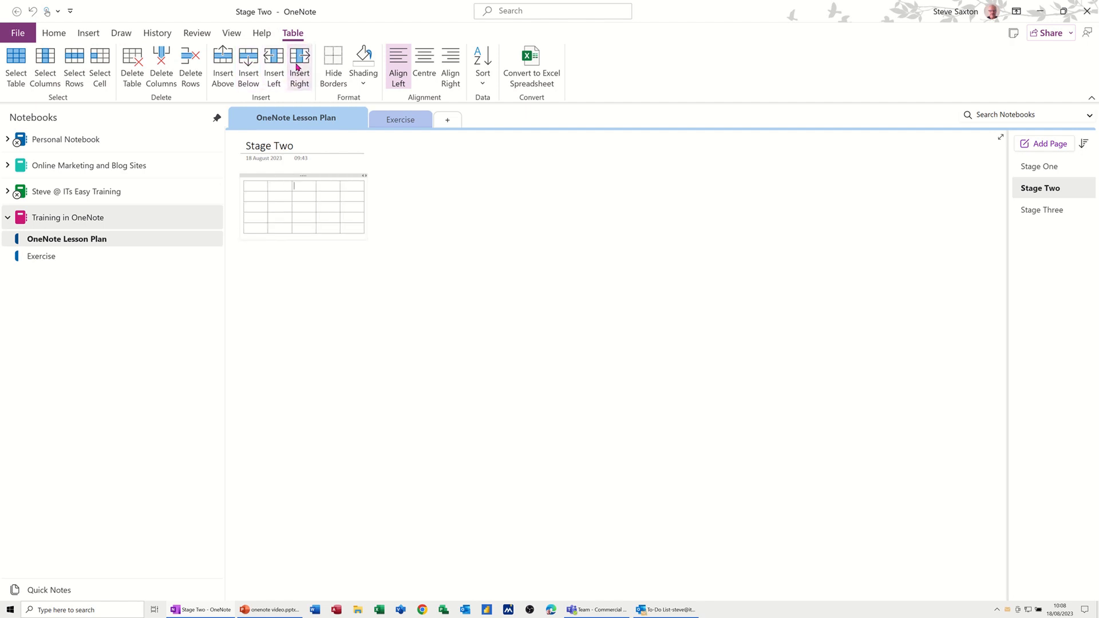
Shade the third cell of the table's first row and all of its second and third rows orange
click(363, 82)
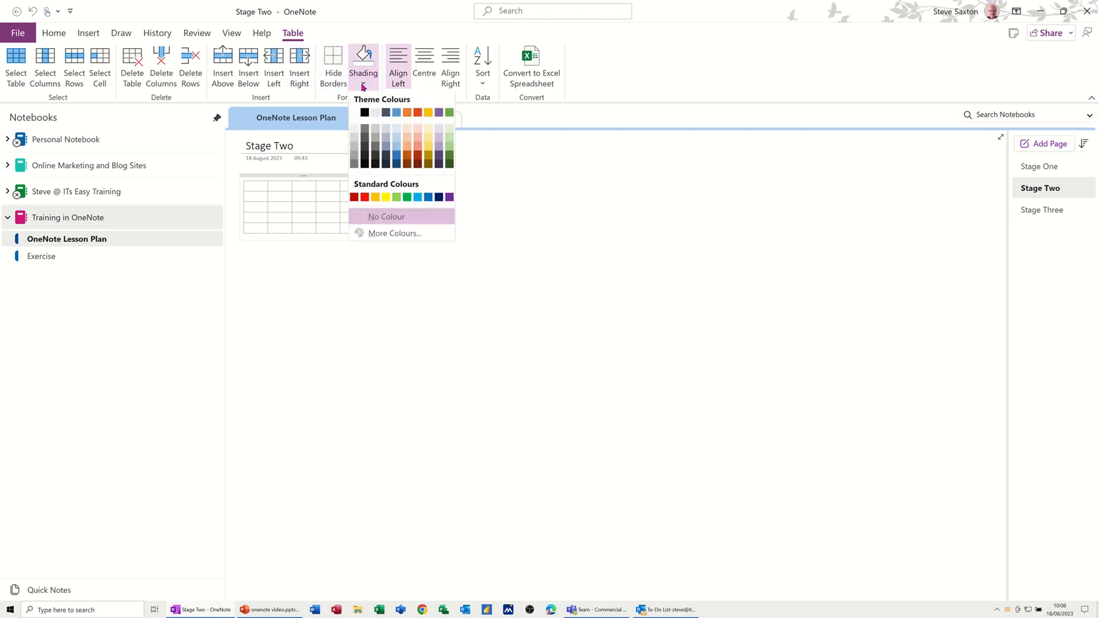
click(405, 113)
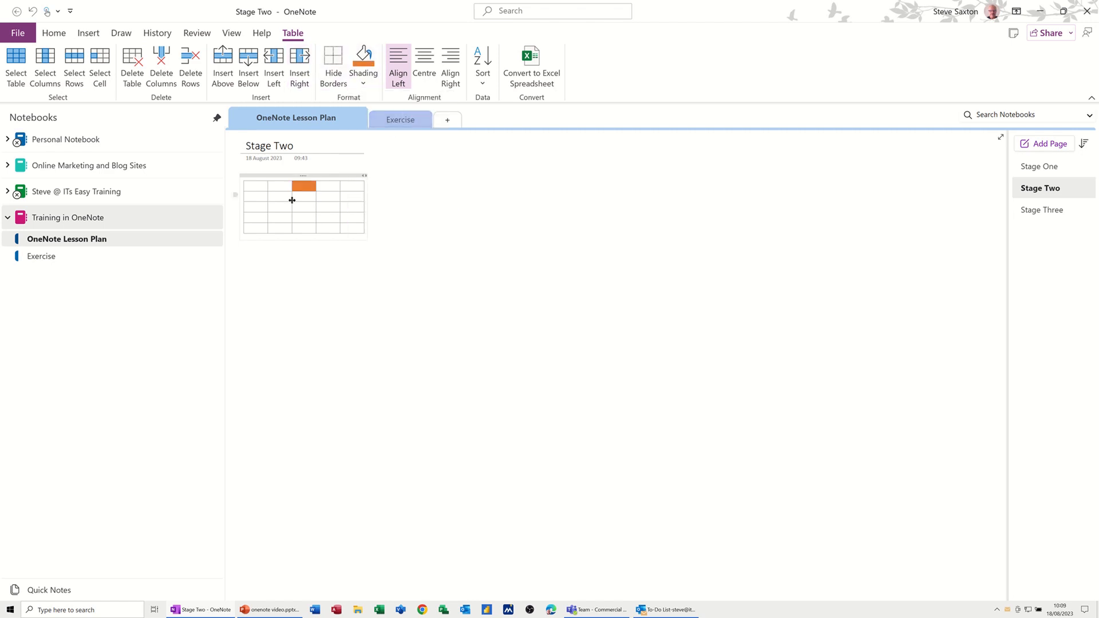
drag(259, 195, 351, 202)
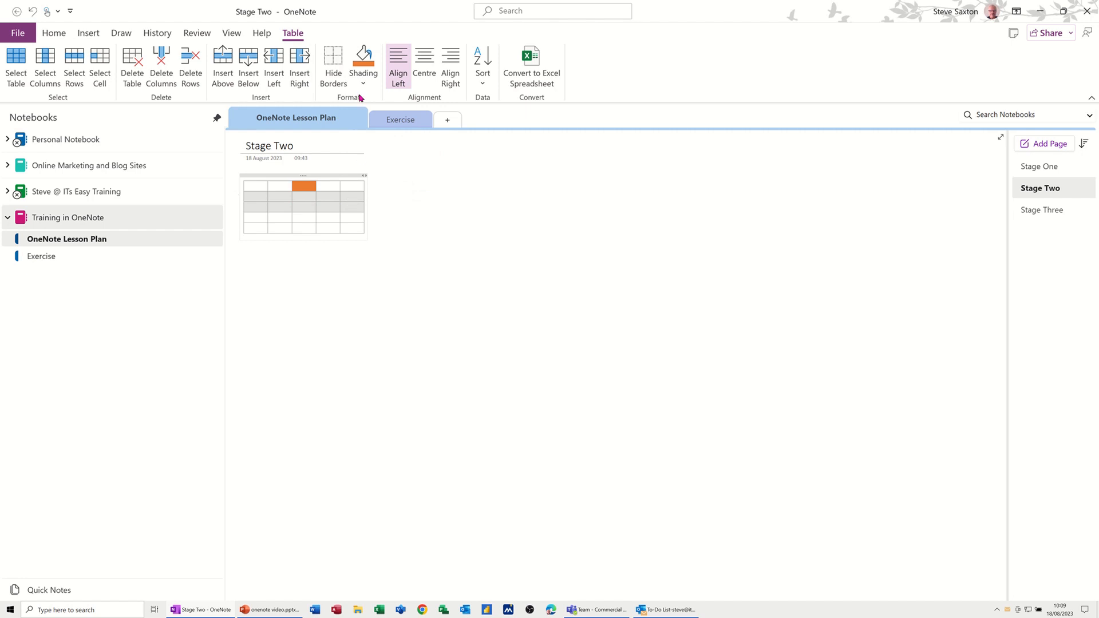
click(365, 56)
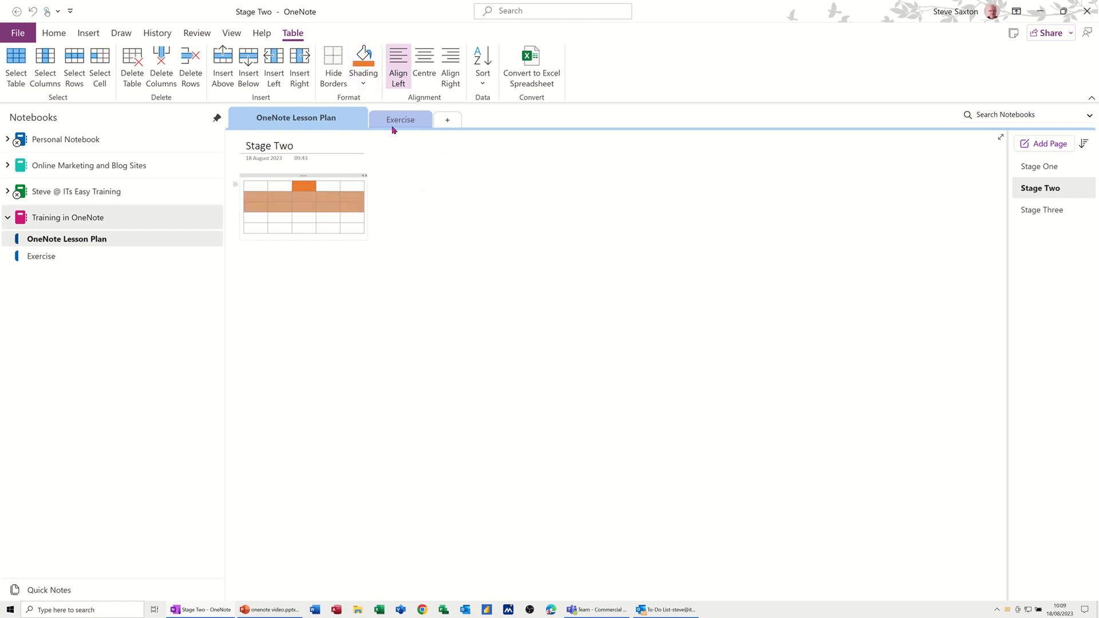
click(483, 84)
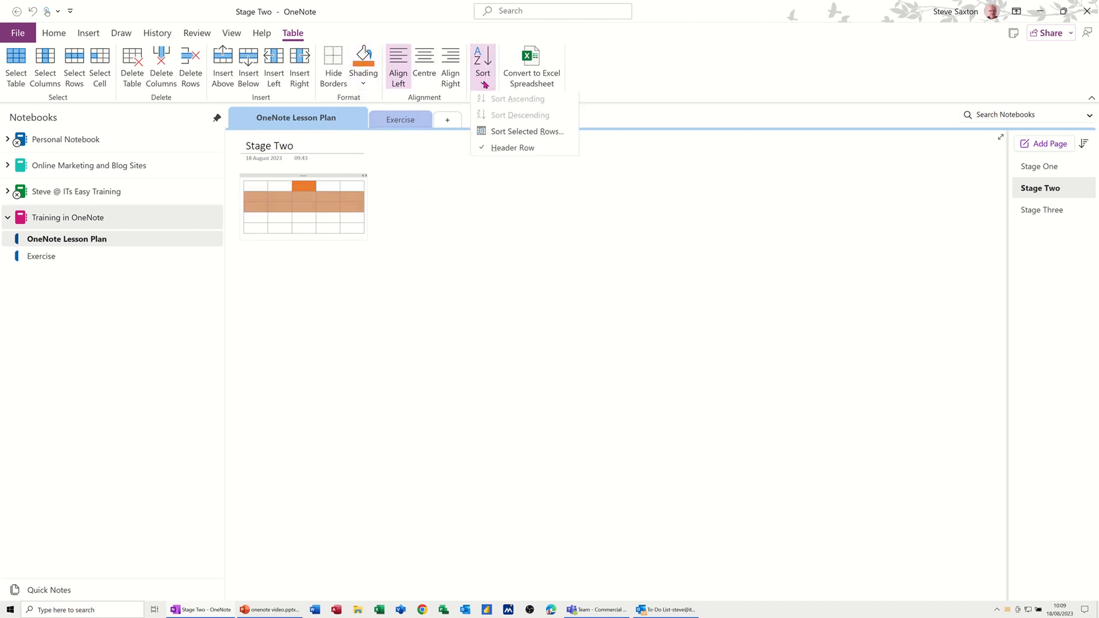
click(484, 83)
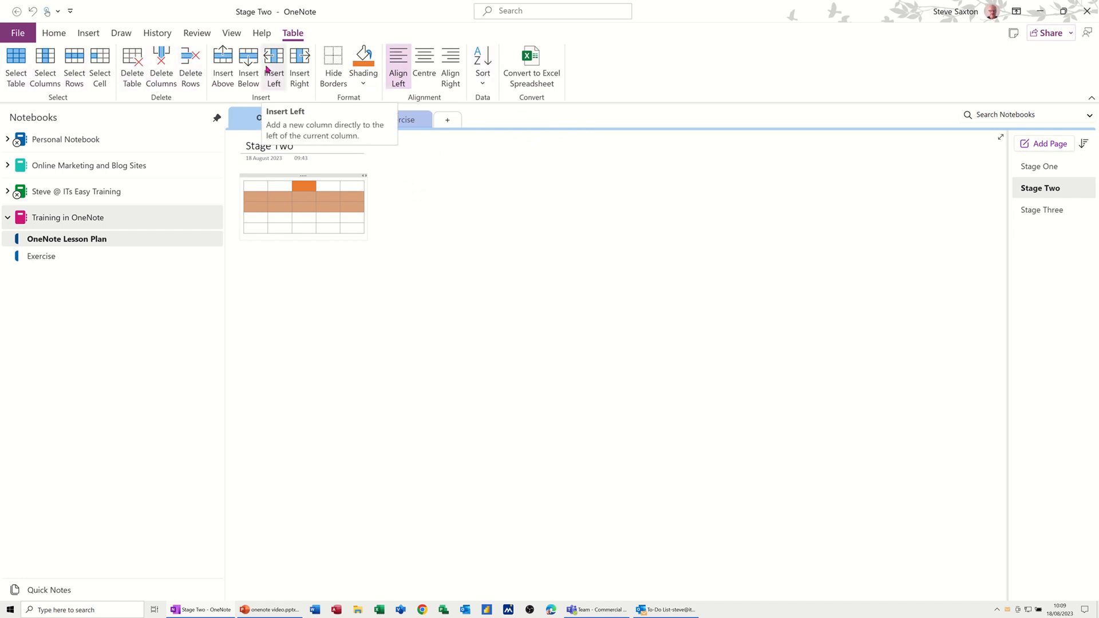
Build a second table to the right of the orange-shaded one, with a first name in its first cell, five columns and four rows
click(419, 182)
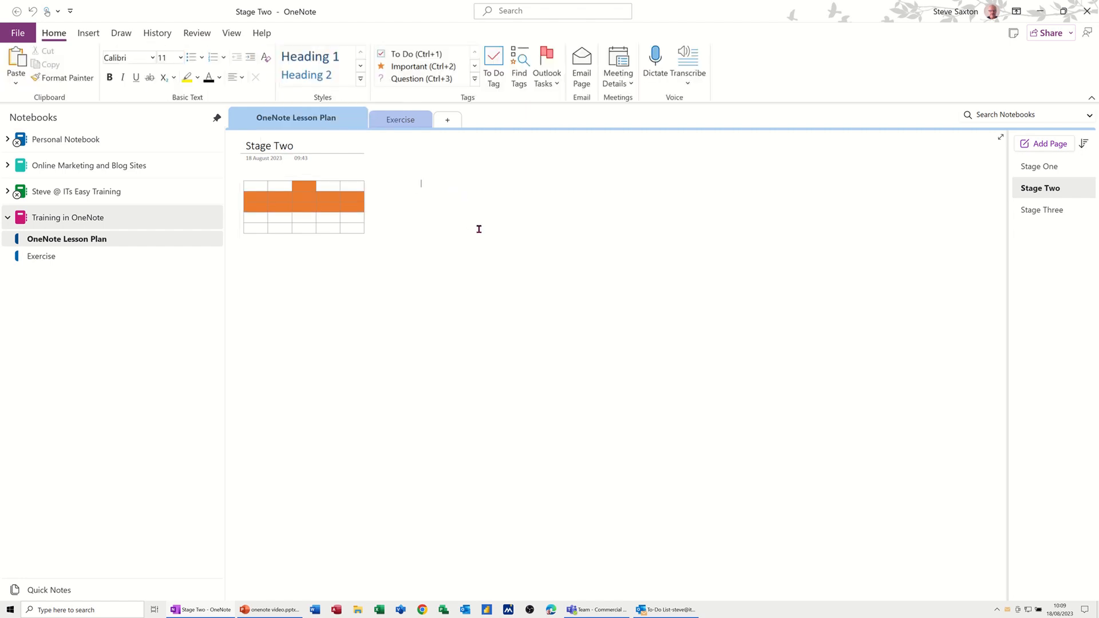
text(steve)
key(Tab)
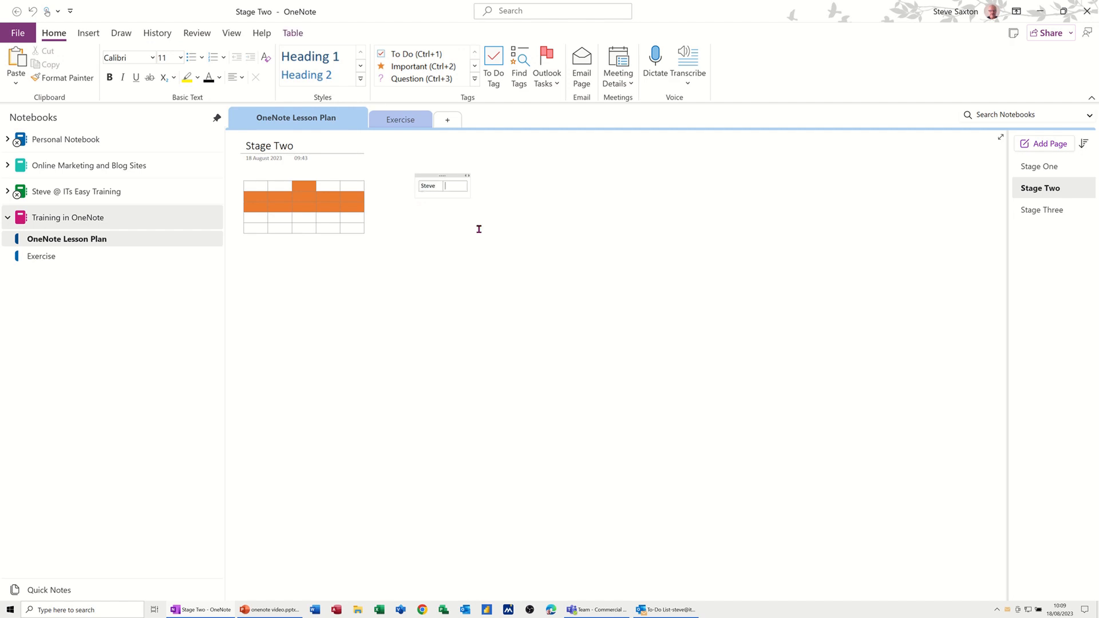
key(Tab)
key(Tab)
key(Return)
key(Return)
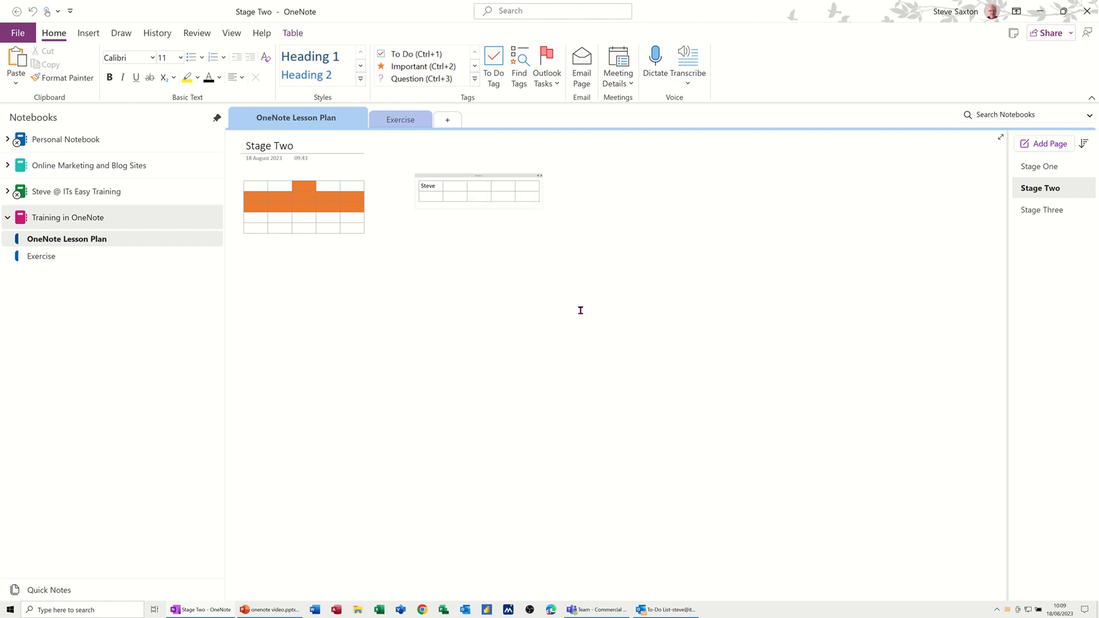
key(Tab)
key(Tab)
key(Tab)
key(Tab)
key(Tab)
key(Tab)
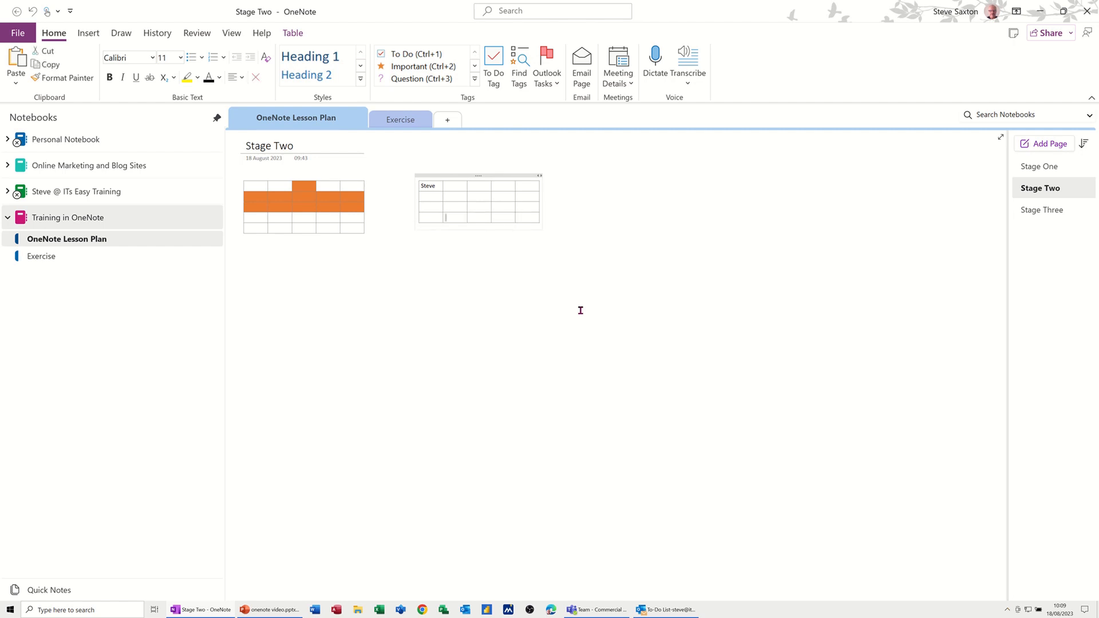
Delete the whole second table from the Stage Two page
click(445, 175)
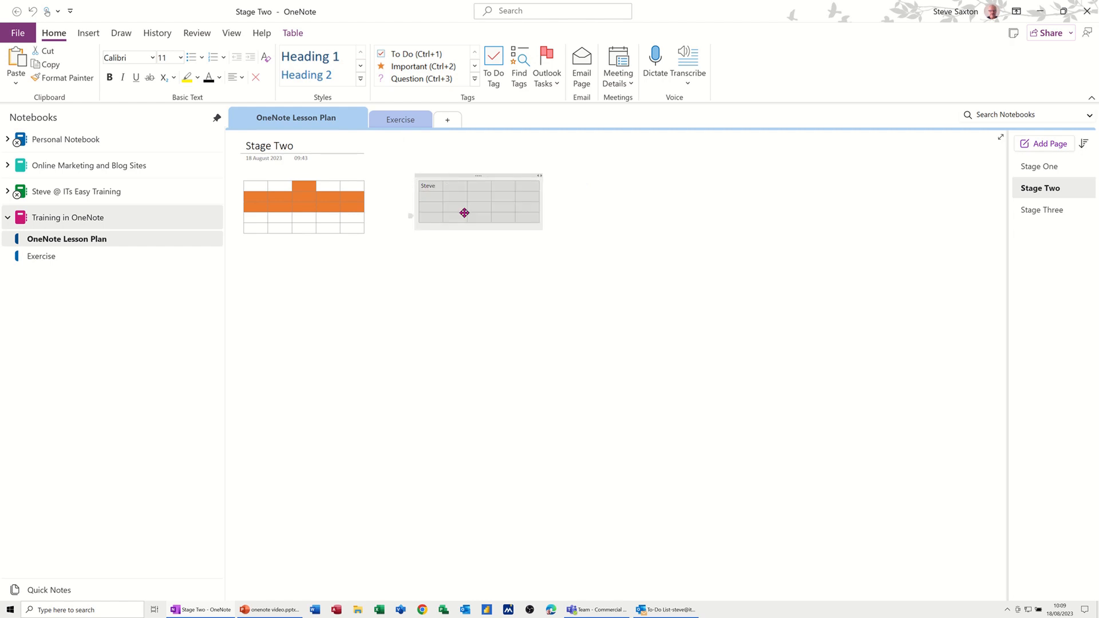
key(Delete)
Attach the Charting 2023 V3 file from the Examples > Excel 2023 folder to the Stage Two page and place it beside the table
click(318, 198)
click(89, 34)
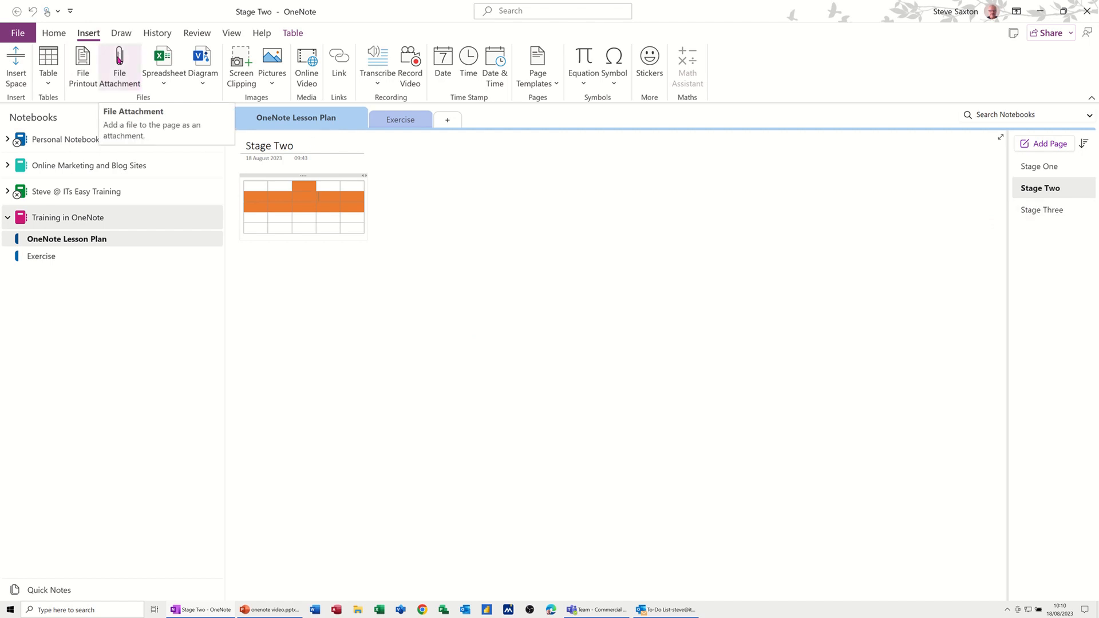
click(119, 57)
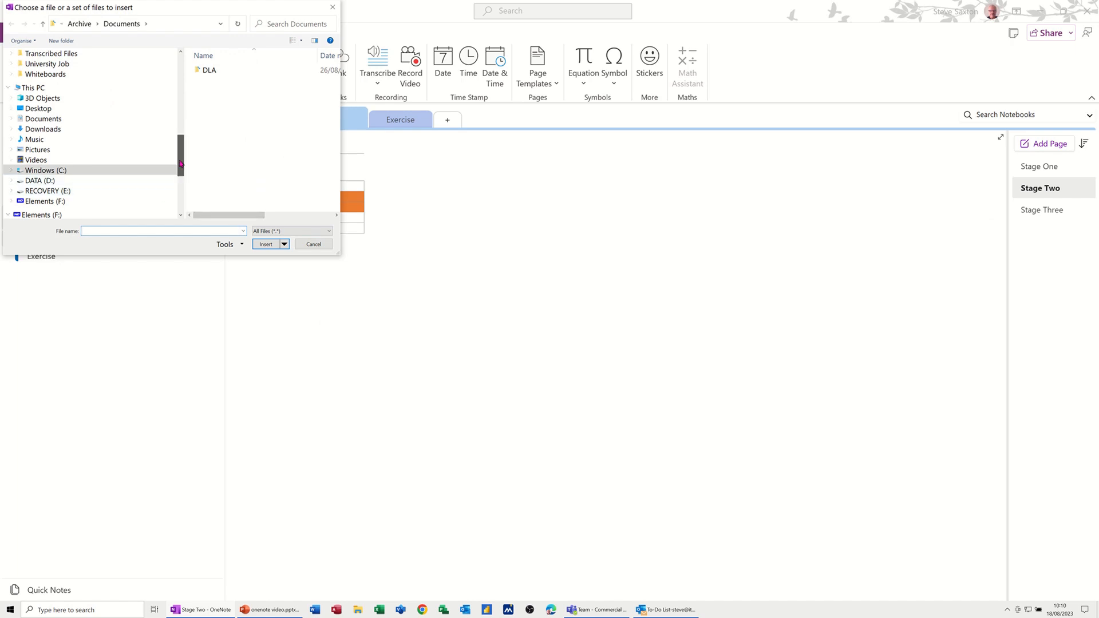
scroll(180, 160, up, 5)
click(40, 115)
click(220, 98)
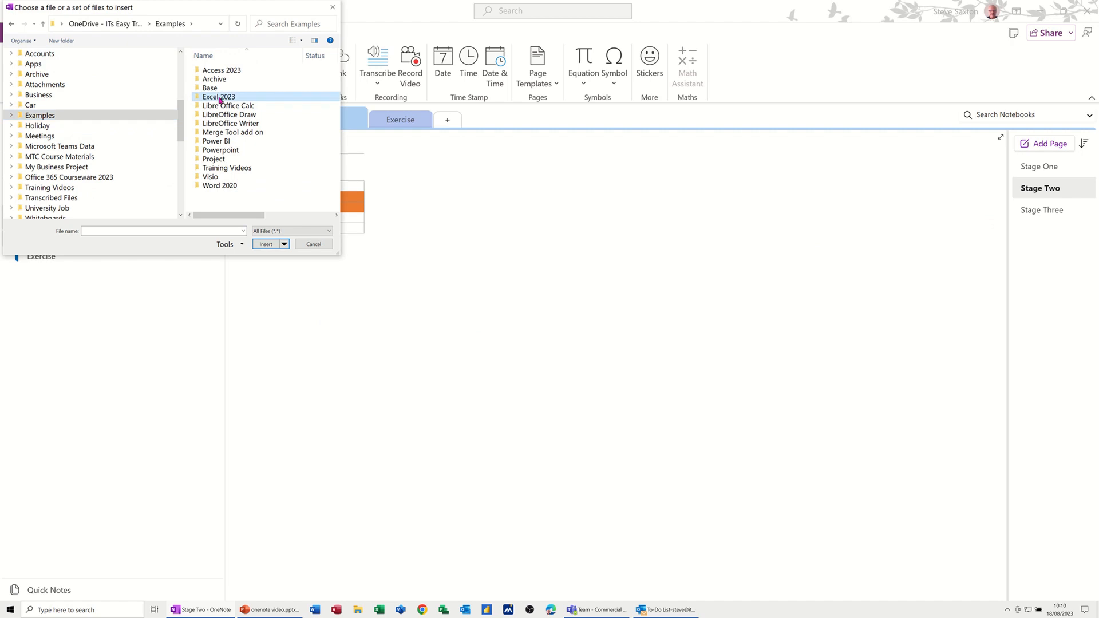
double_click(217, 100)
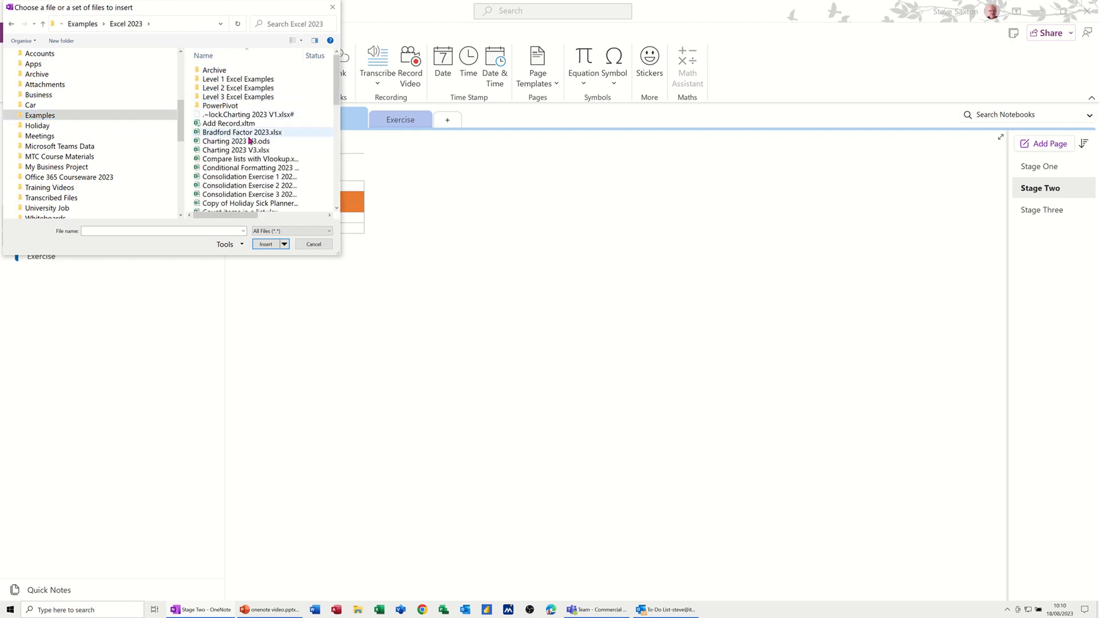
double_click(217, 145)
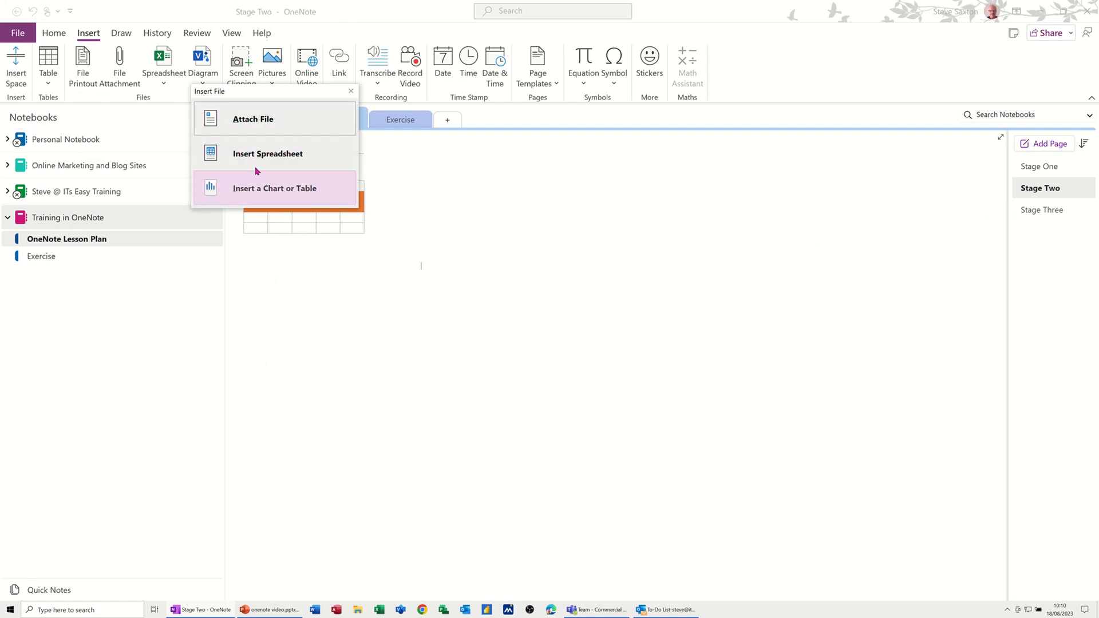
click(252, 120)
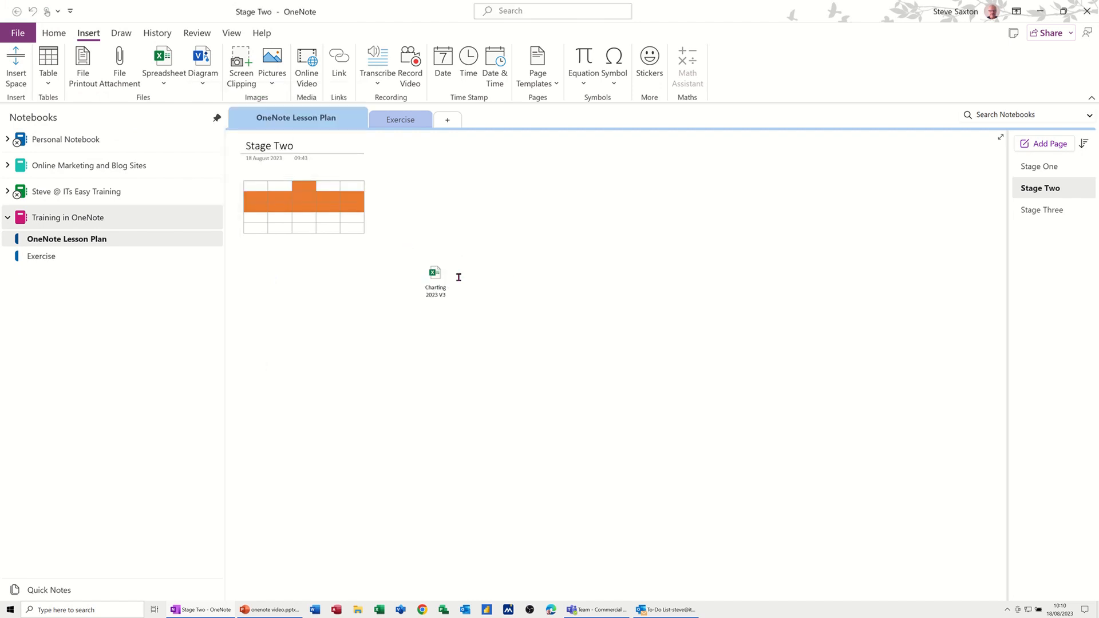
drag(435, 272, 404, 184)
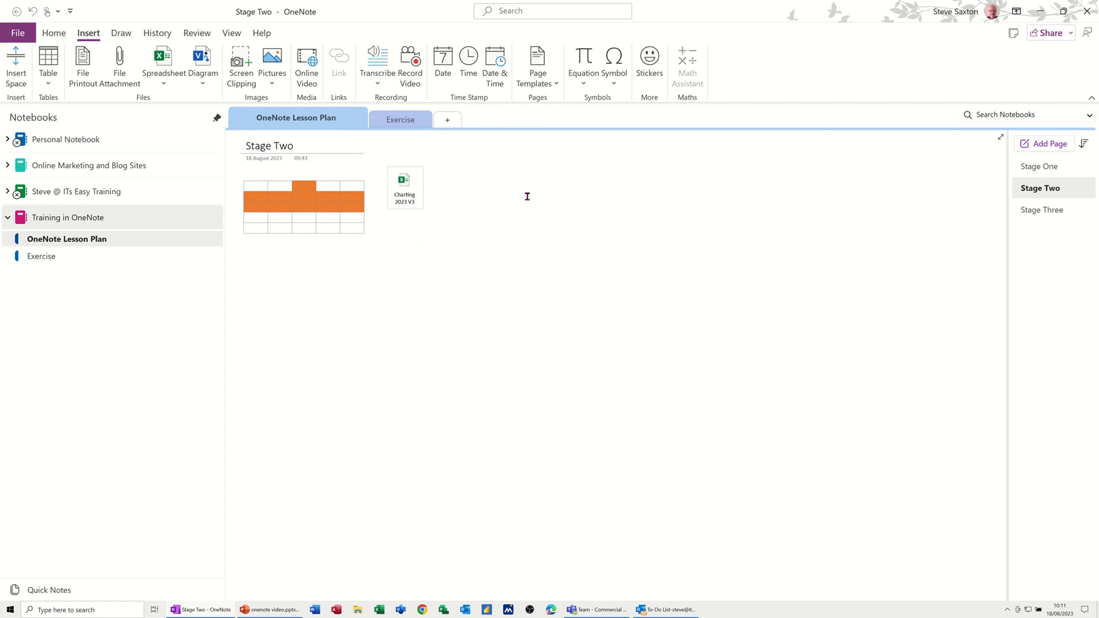
mouse_move(408, 189)
Switch to Word and enter the line "Intro" in a blank document, using the full screen
click(314, 610)
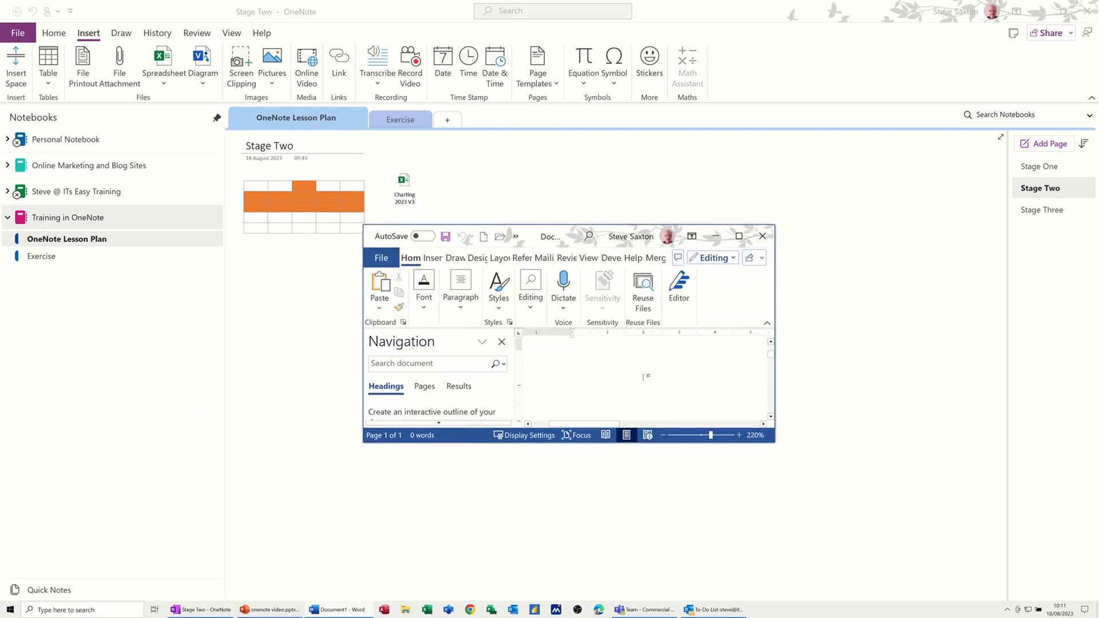
click(739, 236)
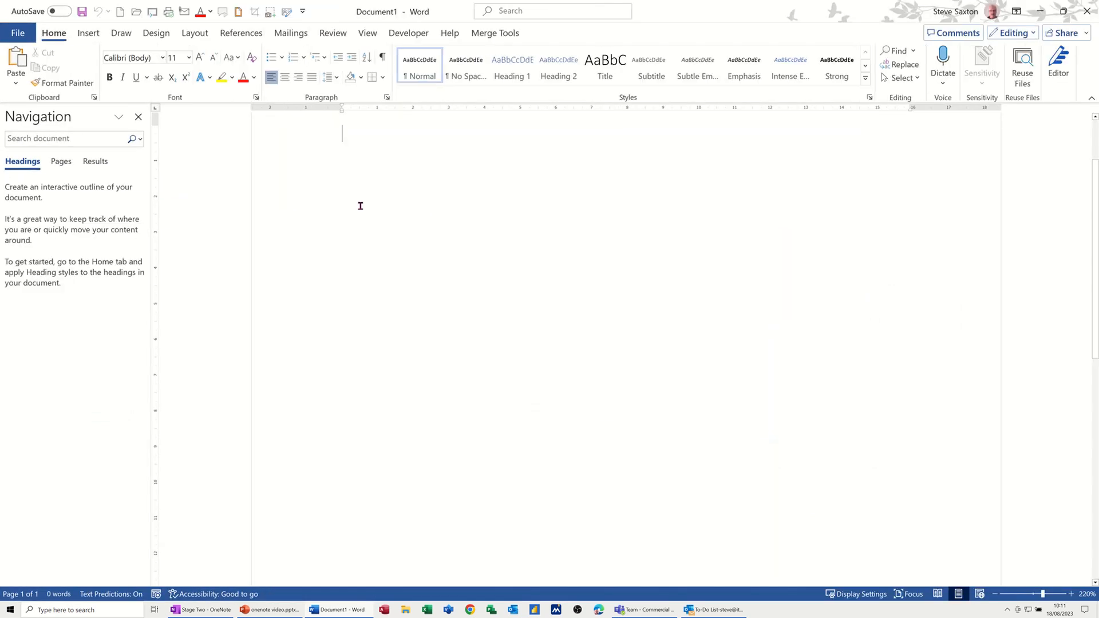
text(intro)
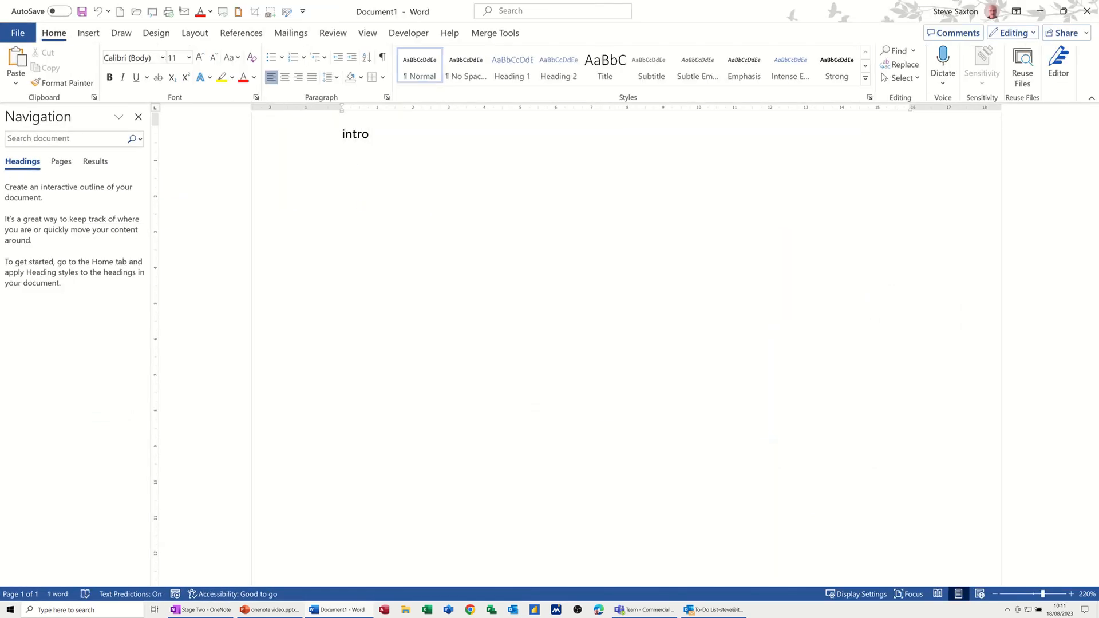
key(Return)
key(BackSpace)
key(Return)
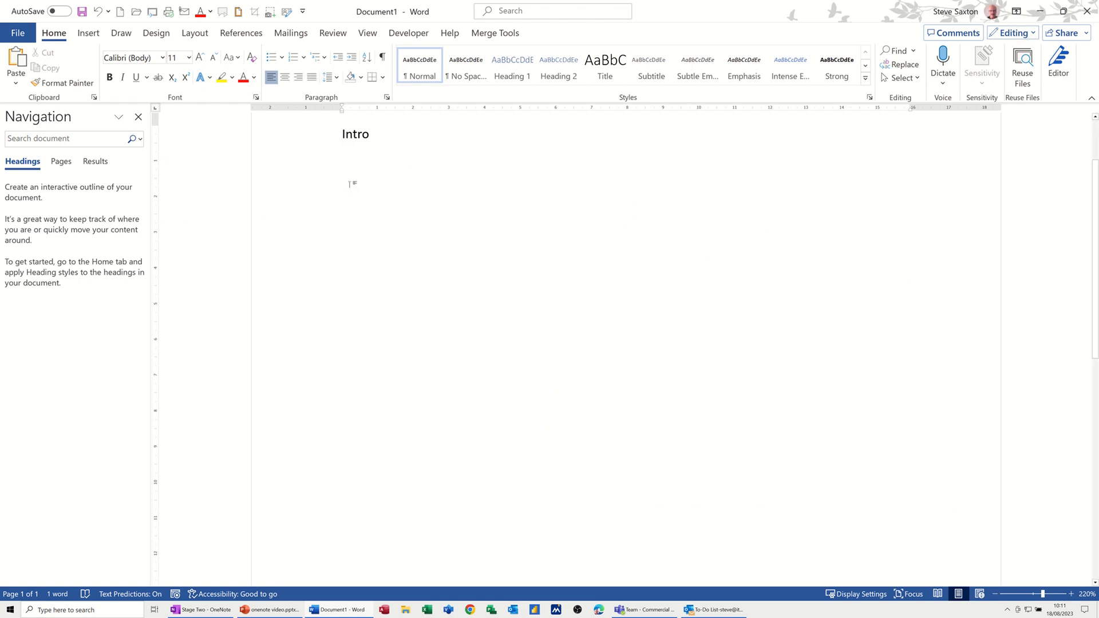
Print the document with OneNote (Desktop) as the printer
click(18, 33)
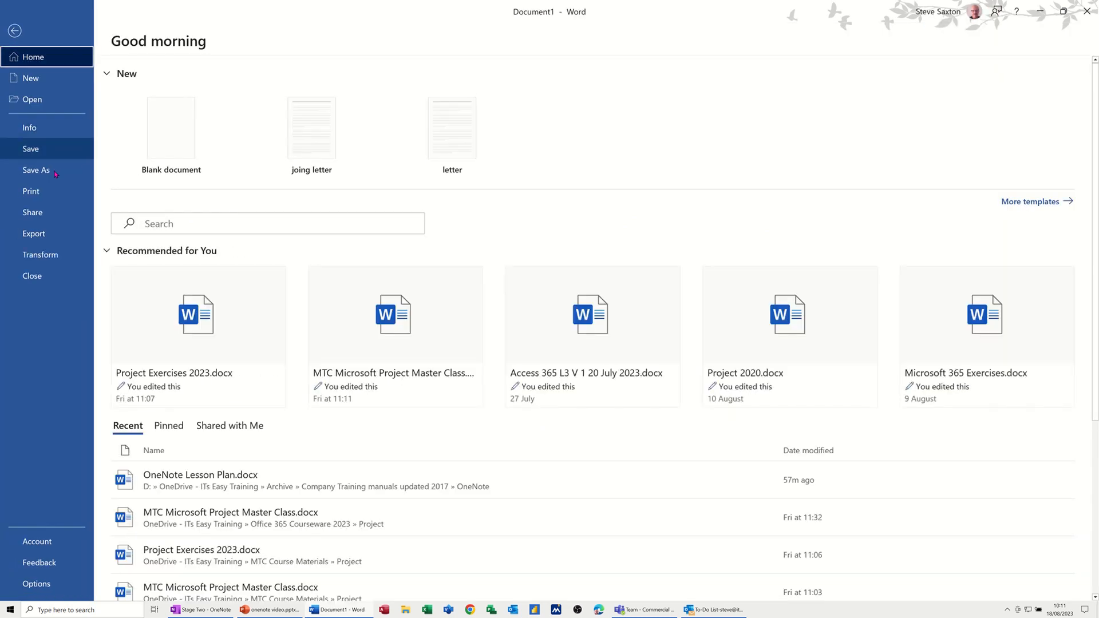
click(34, 191)
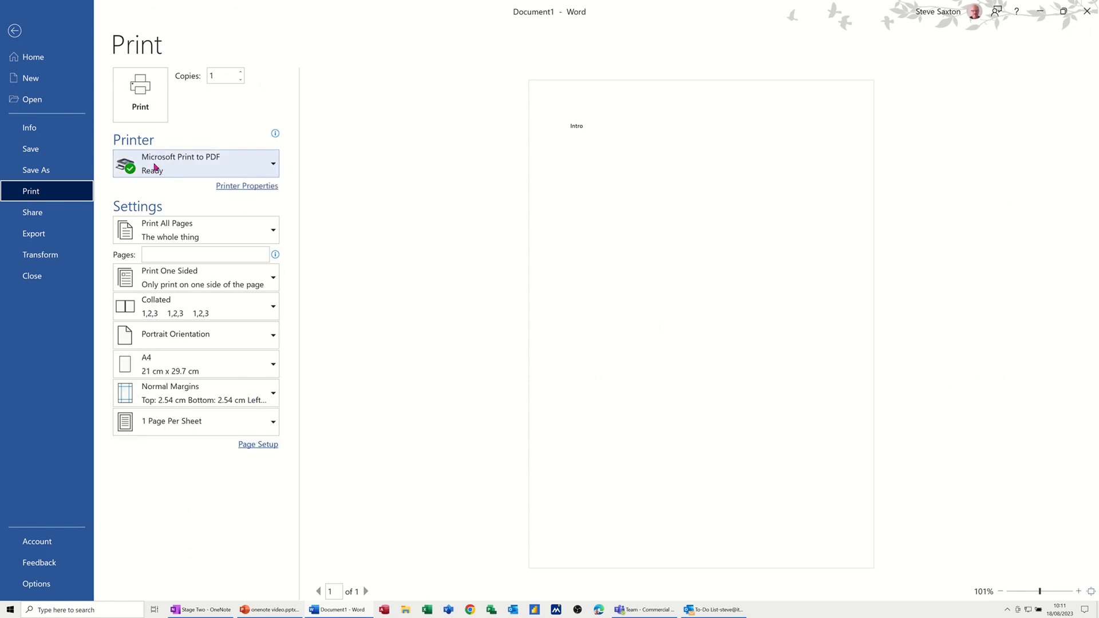
mouse_move(182, 167)
click(271, 166)
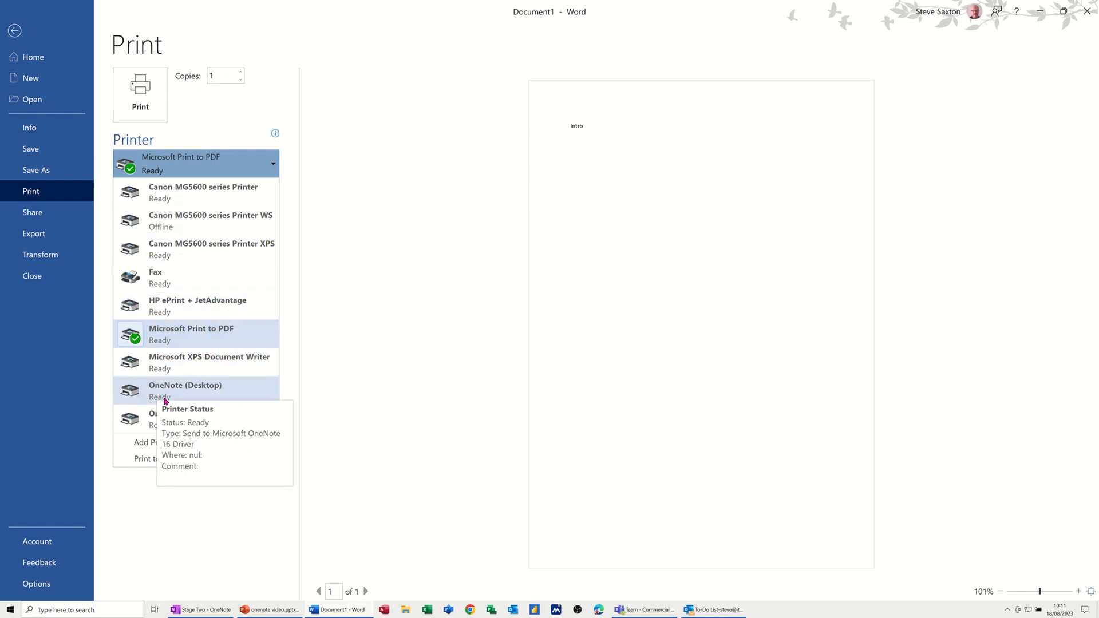
mouse_move(183, 424)
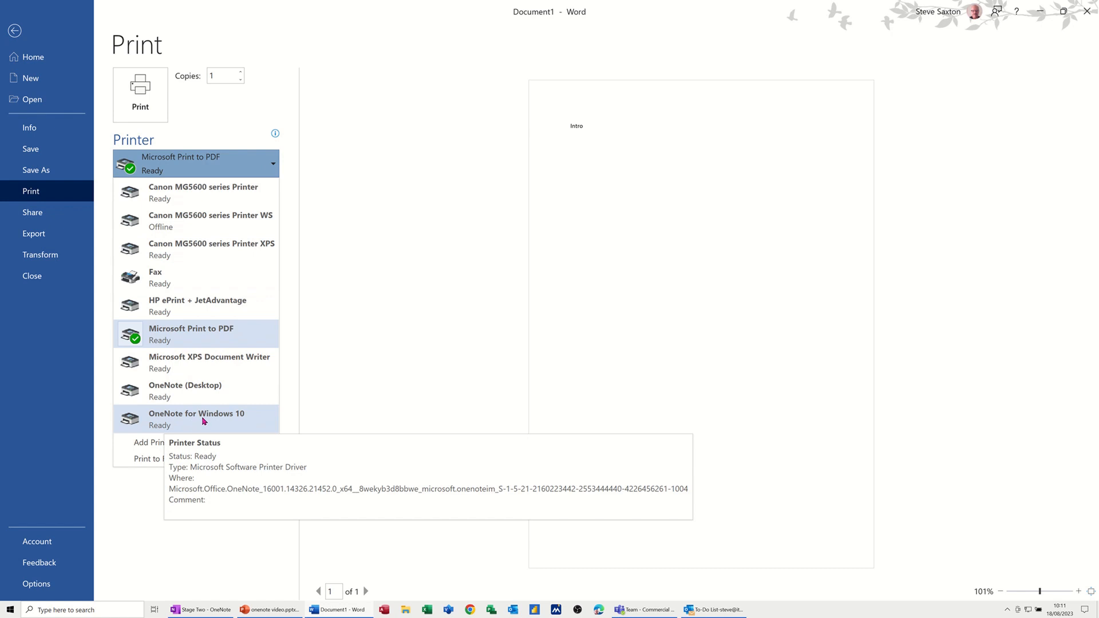
click(205, 391)
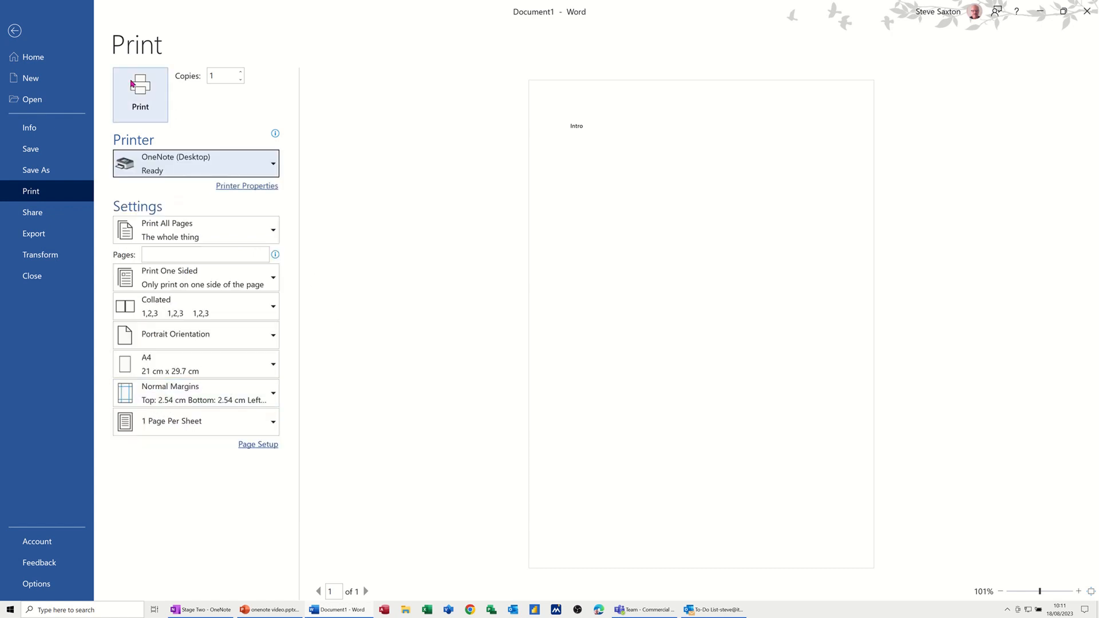
click(146, 96)
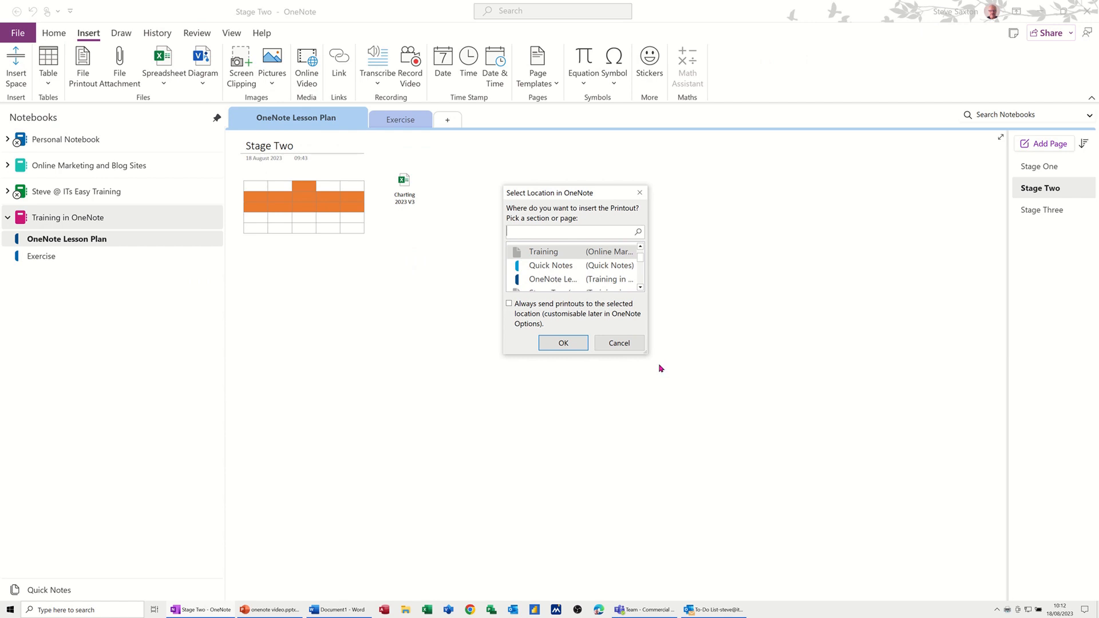
Send the printout to the Stage Three page of the OneNote Lesson Plan section, enlarging the location dialog to find it
drag(650, 356, 832, 534)
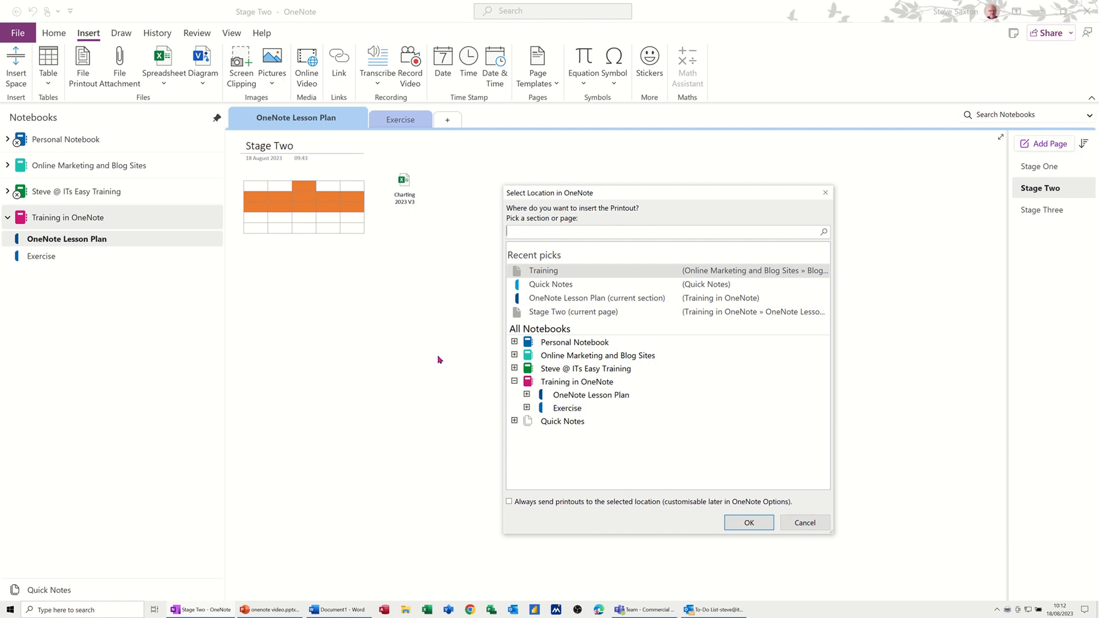
click(527, 394)
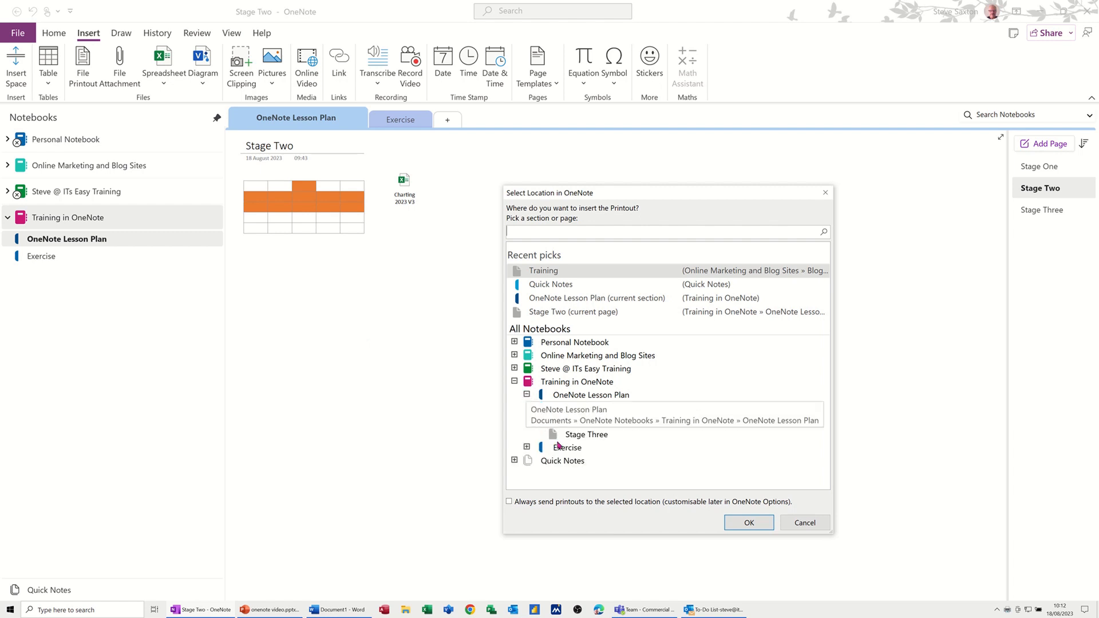
click(581, 435)
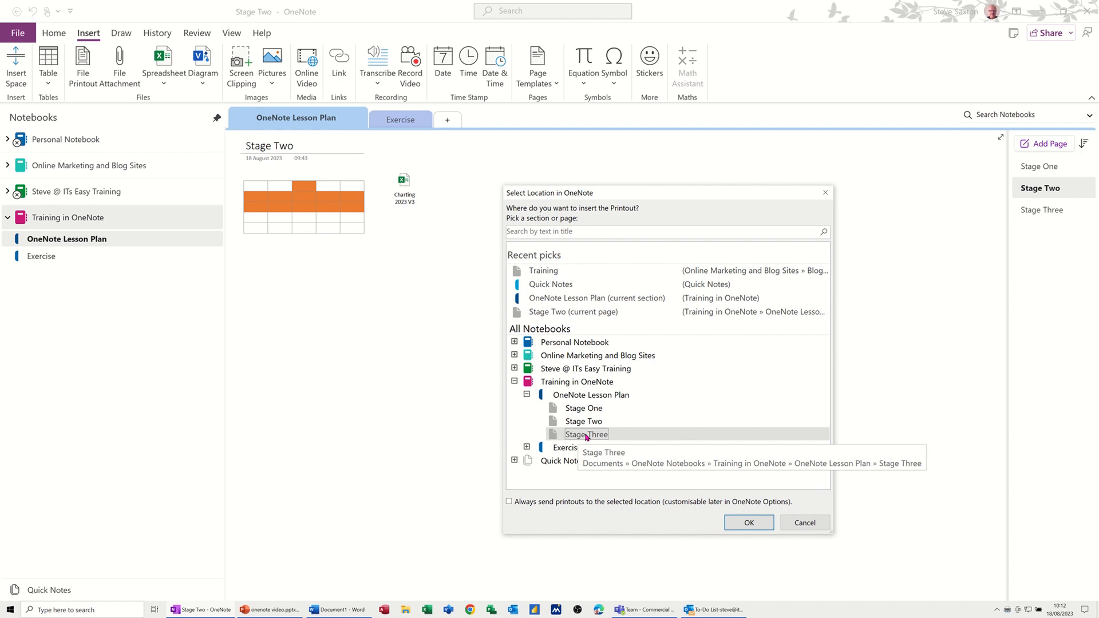
click(742, 522)
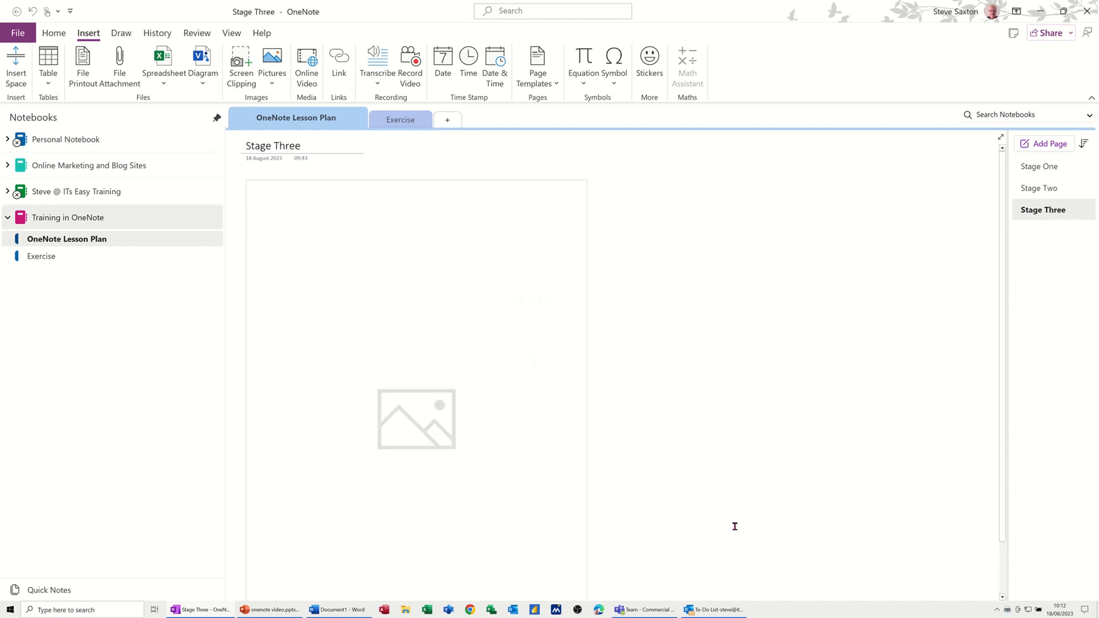
click(342, 194)
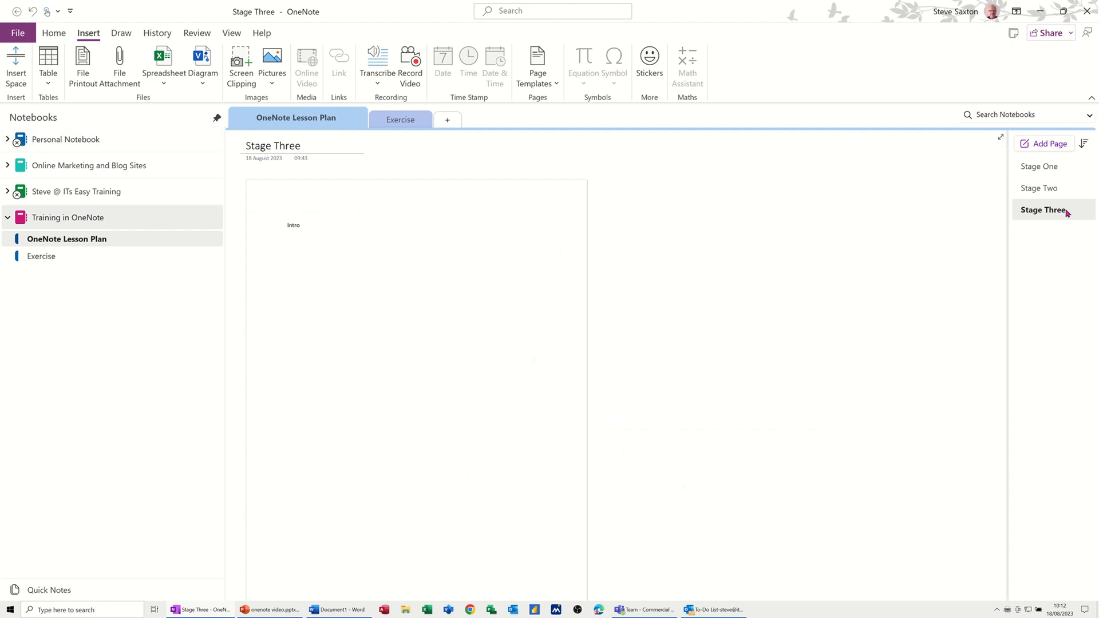
Insert a new Excel spreadsheet on the Stage Two page and move it up beside the attached file
click(1026, 188)
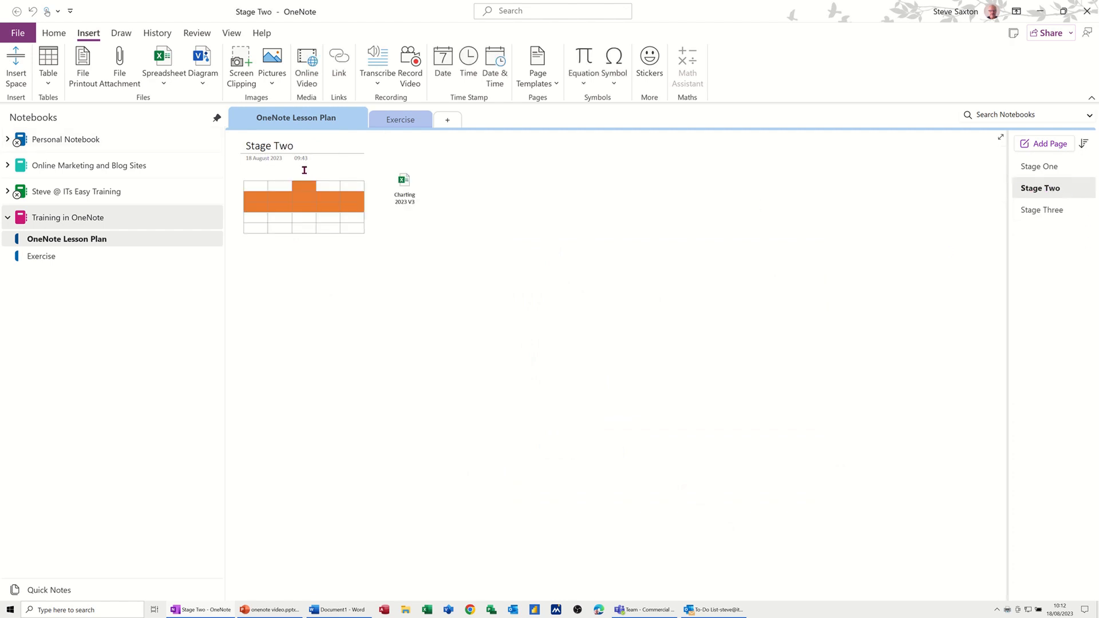
click(163, 85)
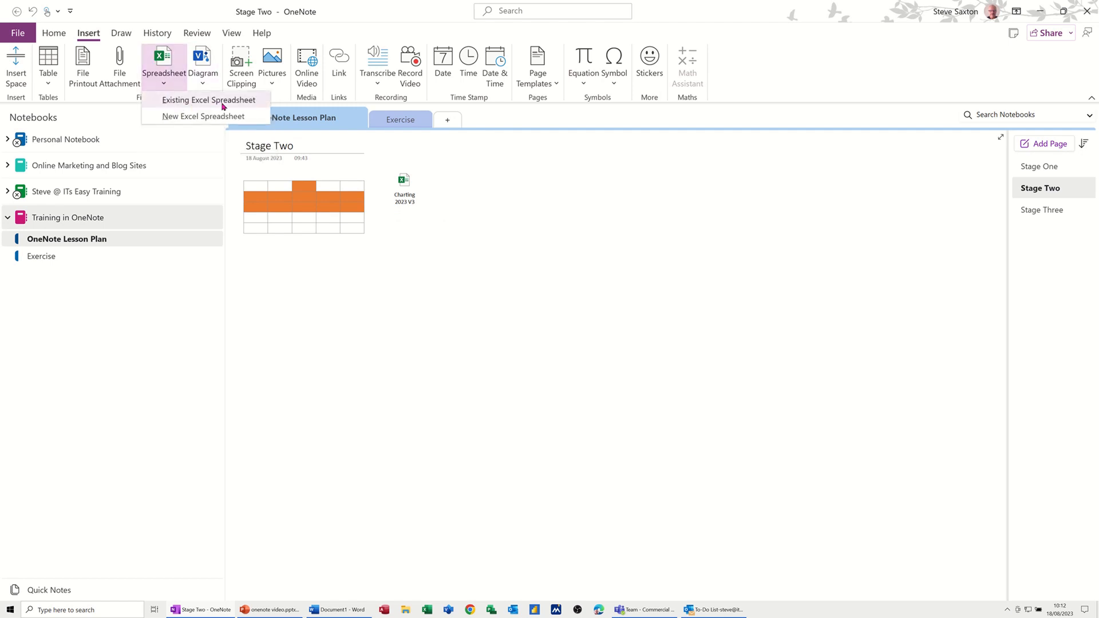
click(194, 120)
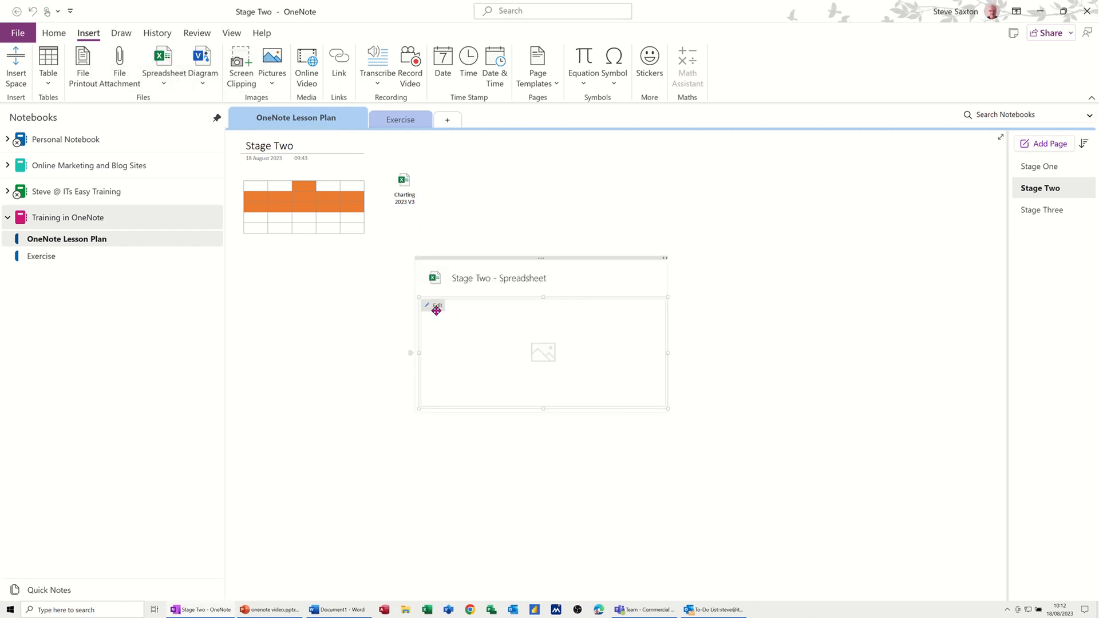
drag(513, 259, 523, 165)
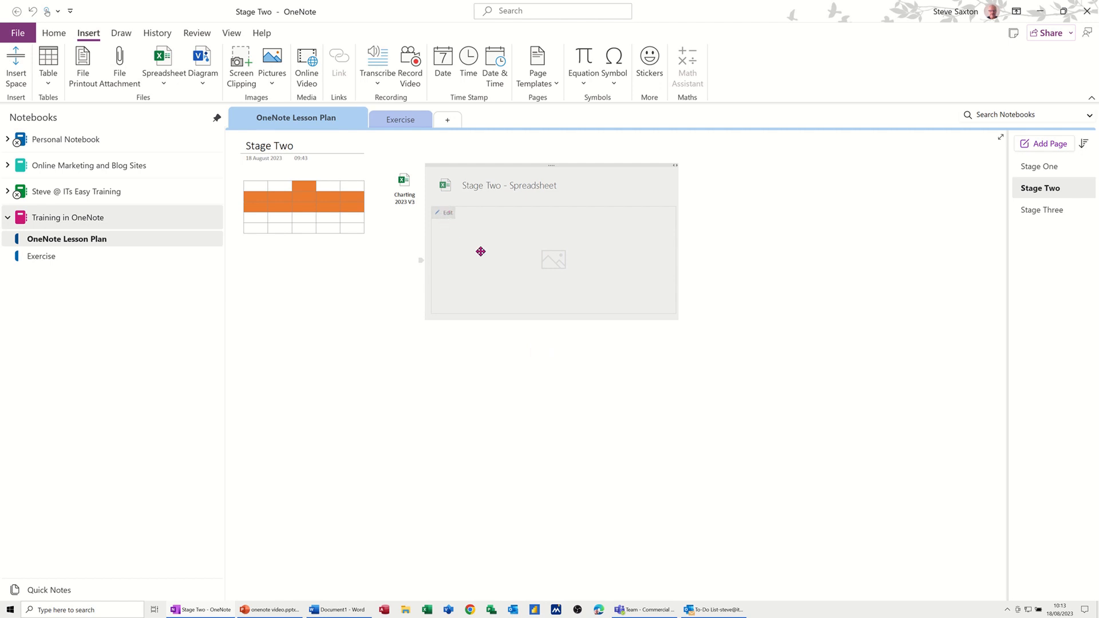
Open the embedded spreadsheet in Excel, enter the date 18/08/2023 in A2 and fill the date series down to A12
click(448, 214)
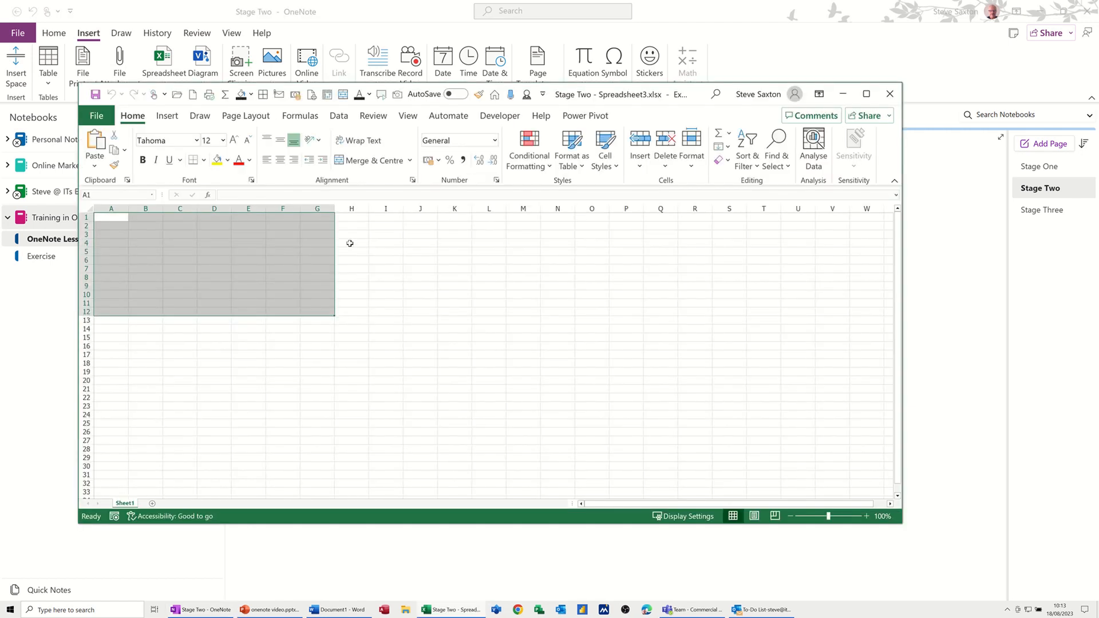
click(112, 225)
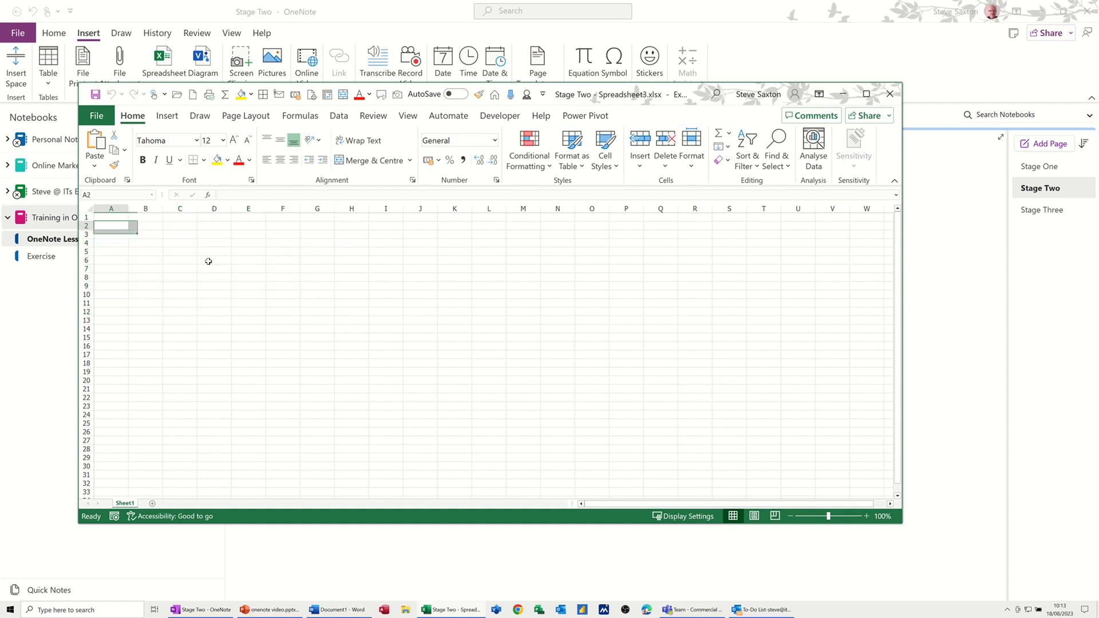
key(ctrl+semicolon)
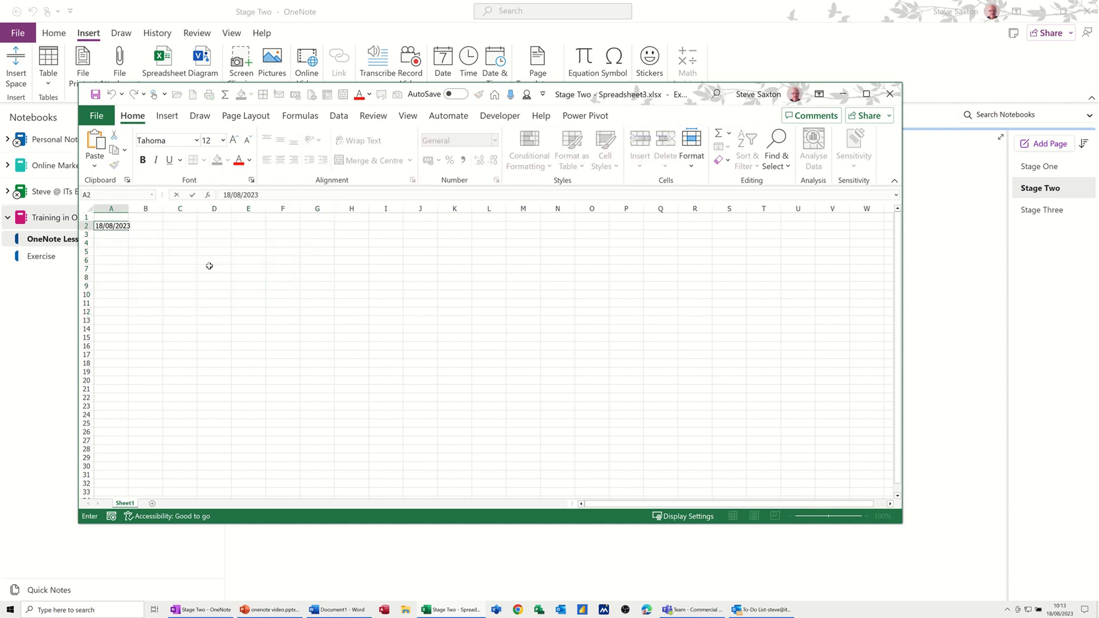
key(Return)
click(114, 225)
drag(132, 229, 133, 314)
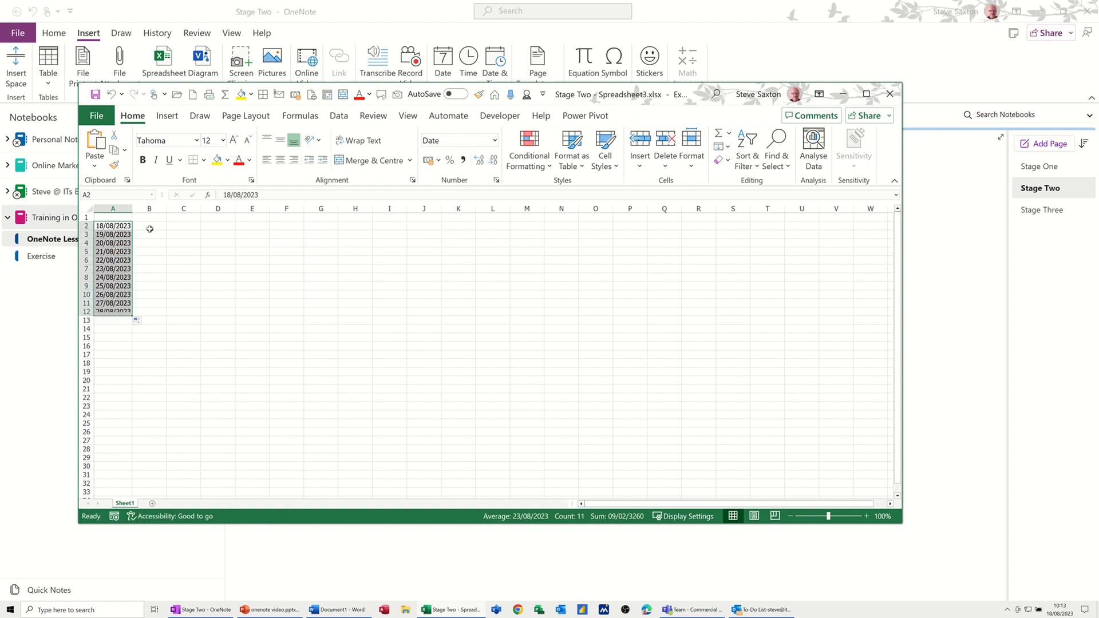
Save the embedded spreadsheet with its date series and close Excel to return to the Stage Two page
click(152, 226)
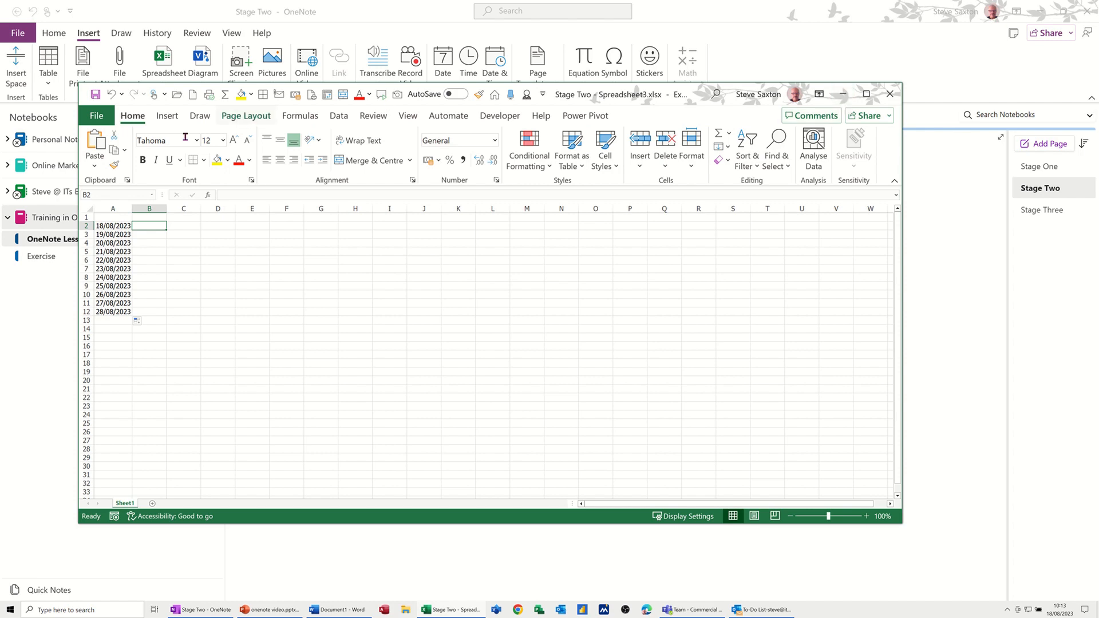
click(95, 96)
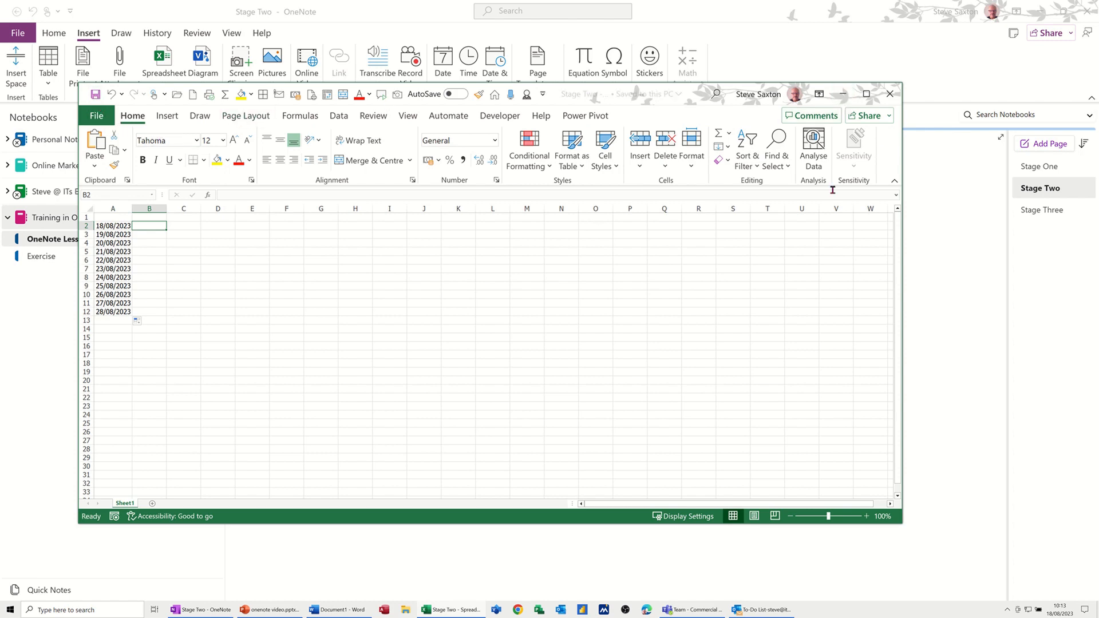
click(890, 93)
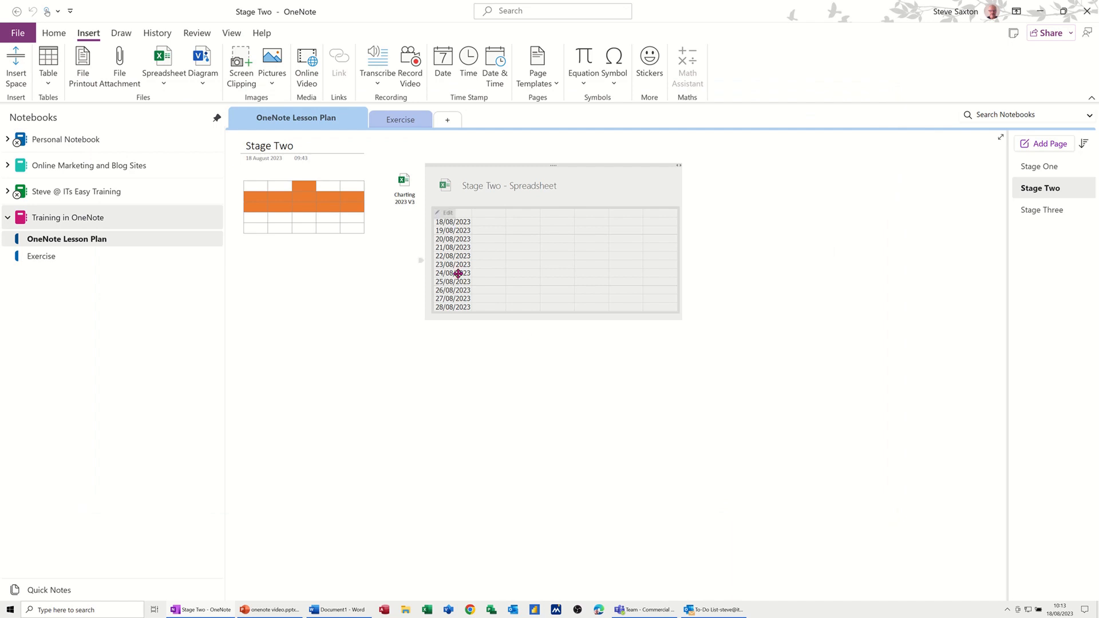
click(717, 241)
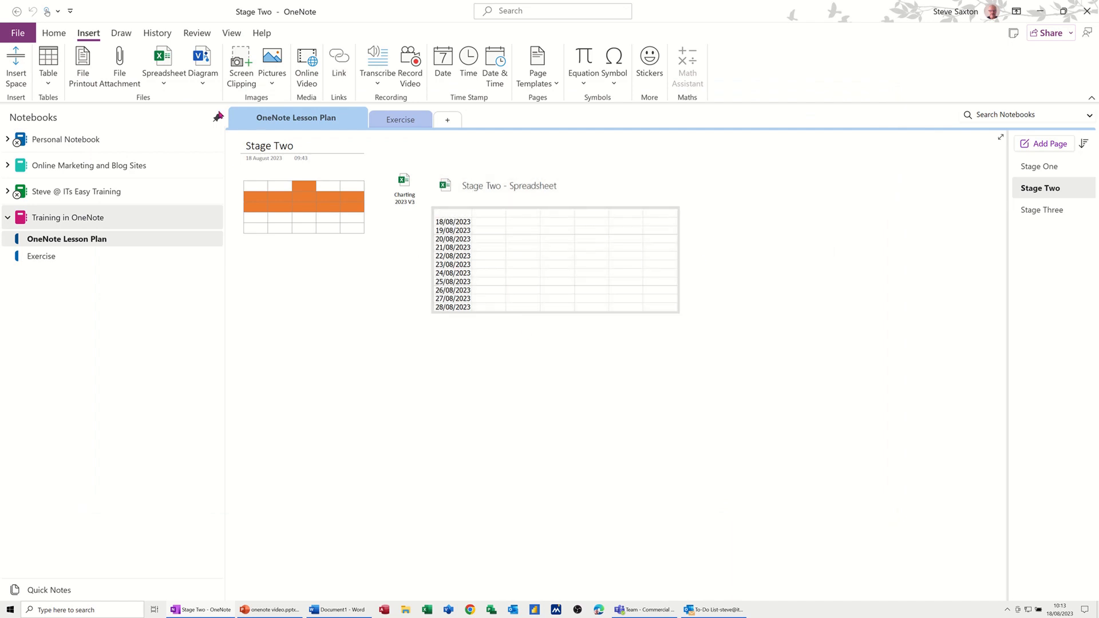
click(204, 84)
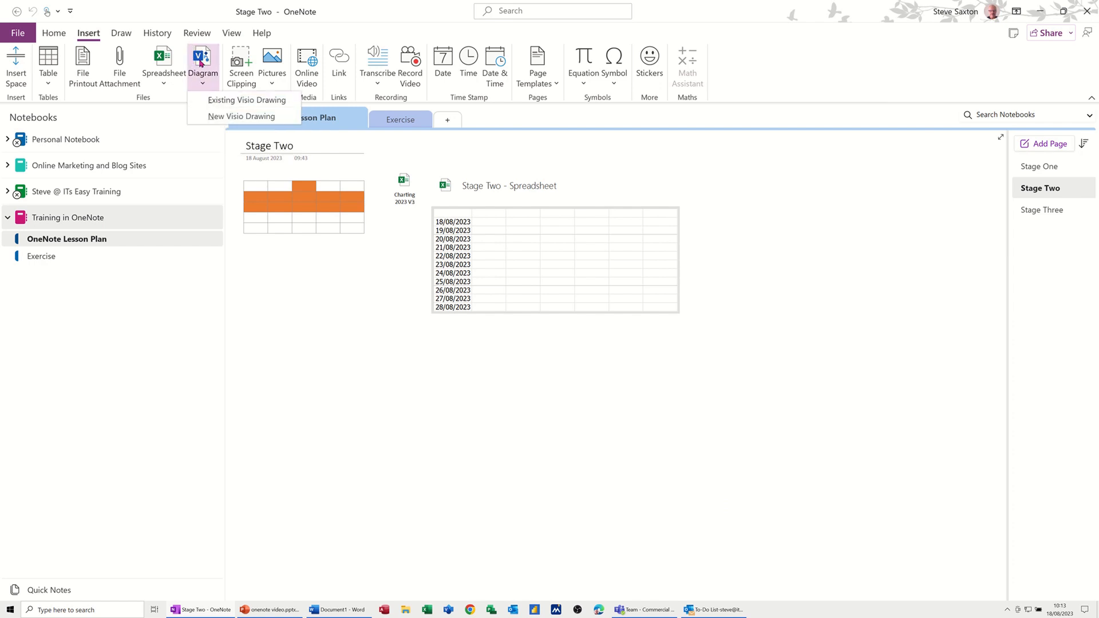
click(513, 342)
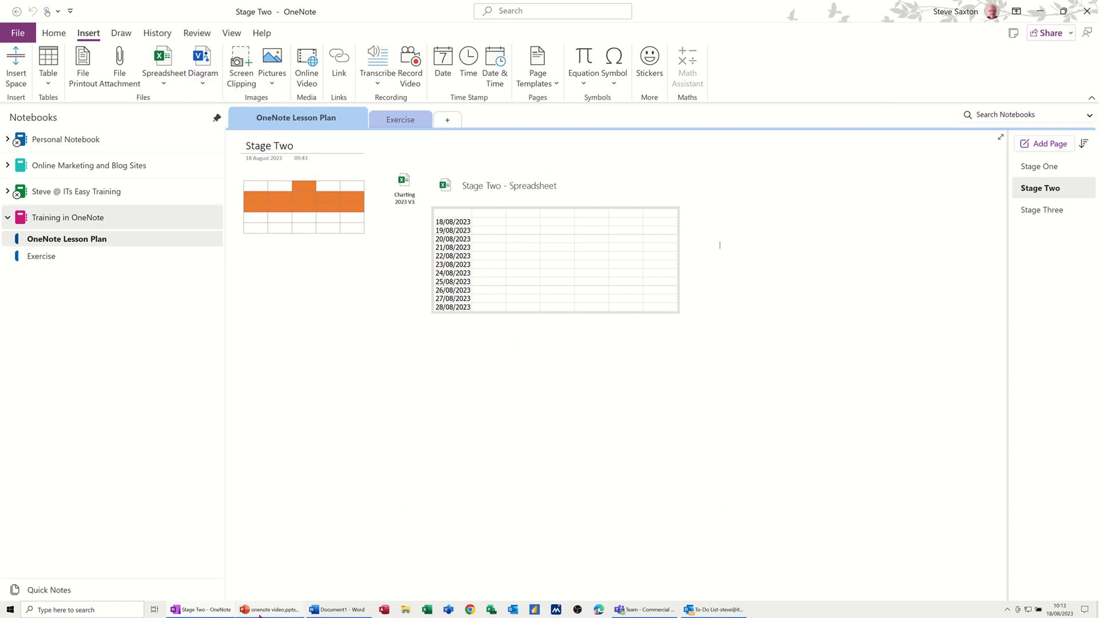
Switch to Word, open Project 2020.docx and go to its OVERVIEW section on the Microsoft Project booklet
click(326, 611)
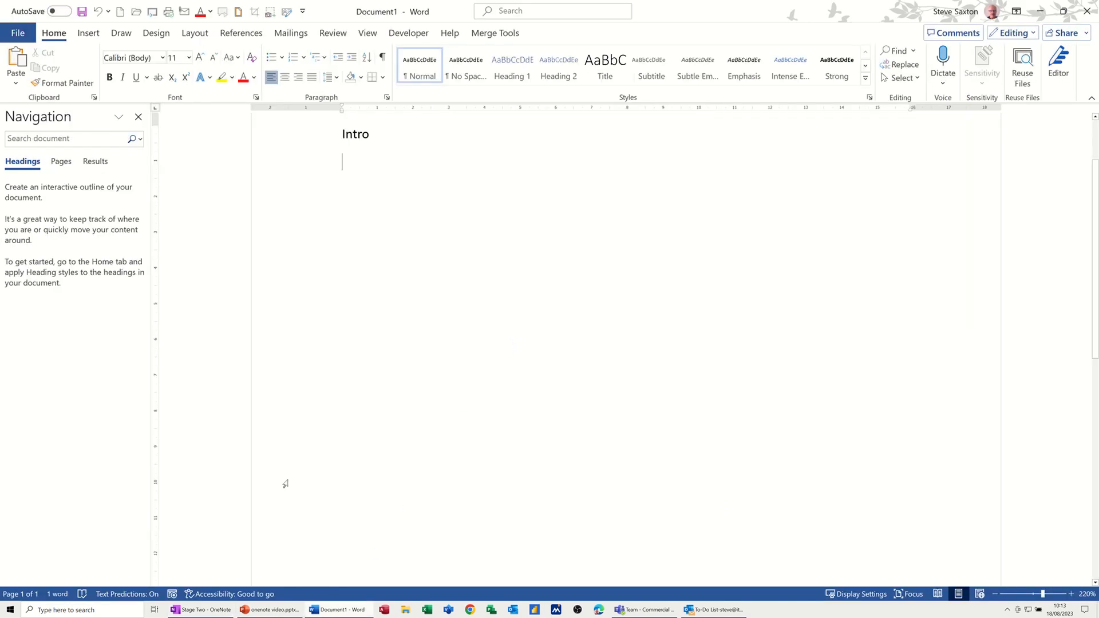
click(25, 37)
key(Escape)
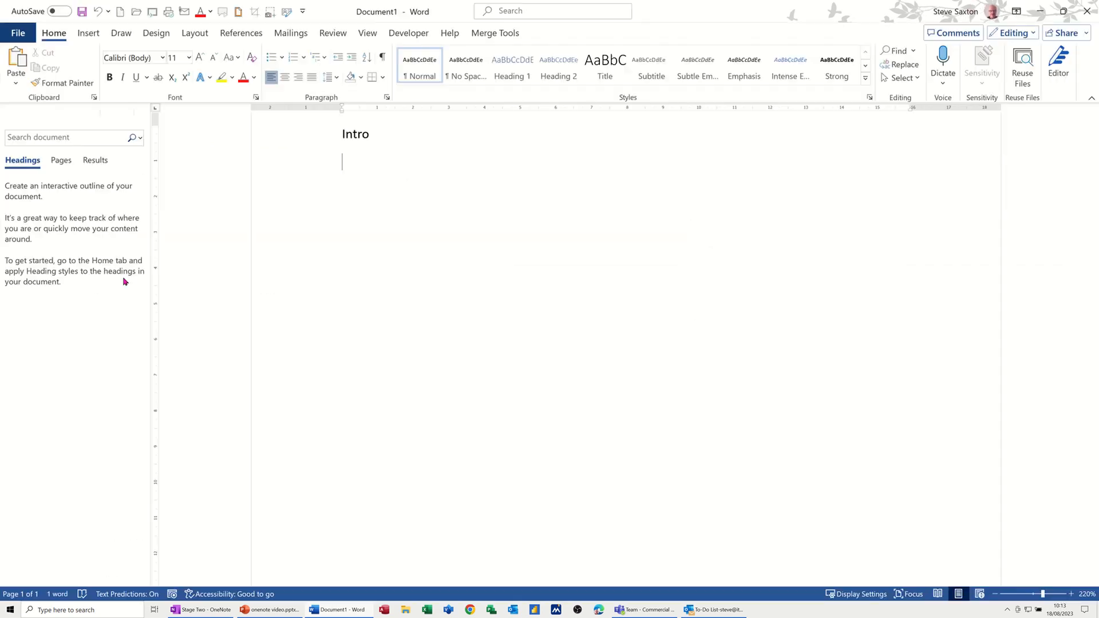
click(21, 36)
key(Escape)
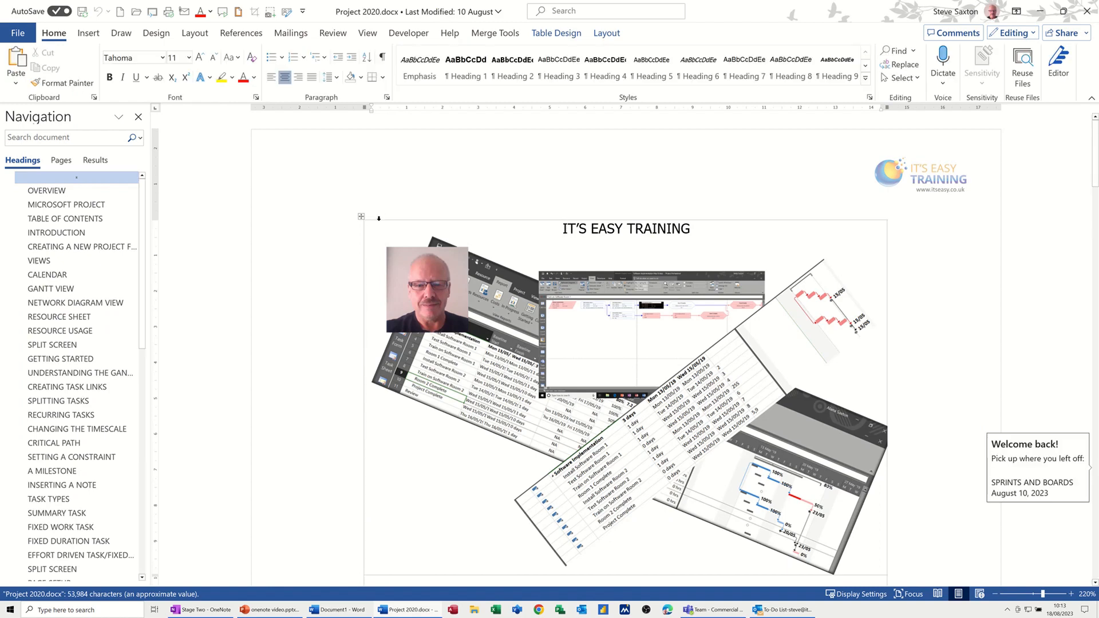
scroll(468, 376, down, 12)
scroll(467, 376, down, 5)
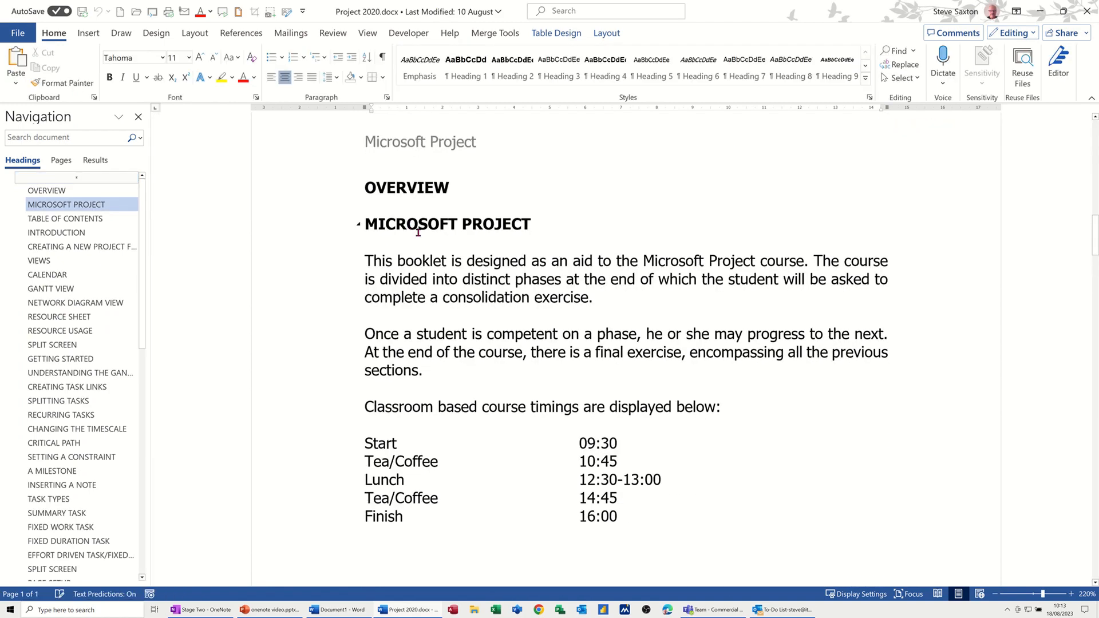
Switch to OneNote, insert a screen clipping of the OVERVIEW heading and first two paragraphs, and shift it slightly closer to the spreadsheet
click(202, 610)
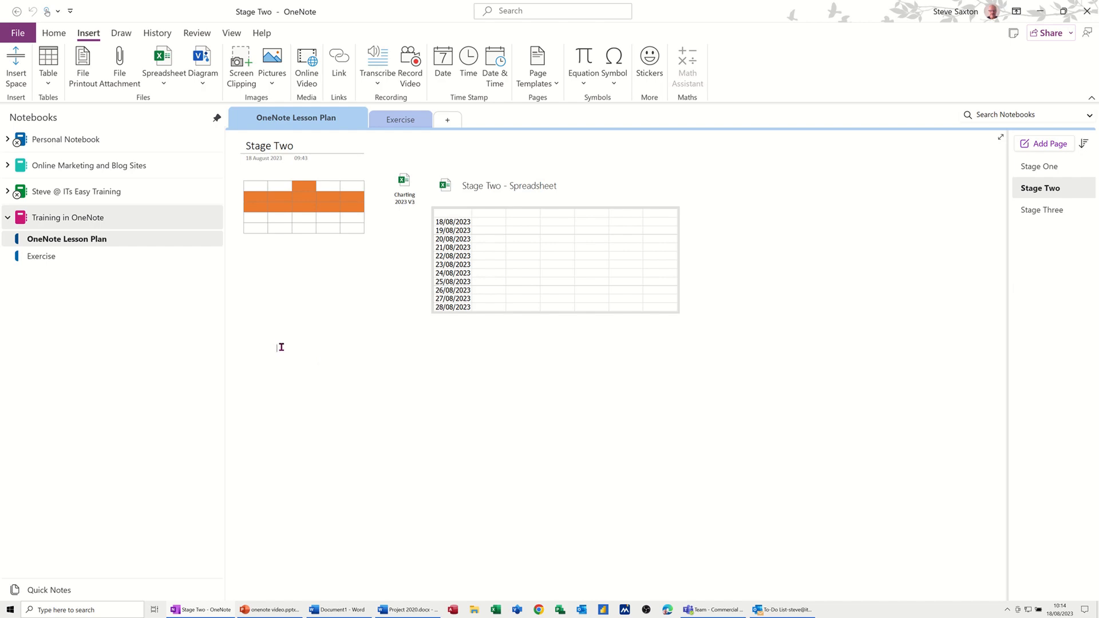
click(241, 60)
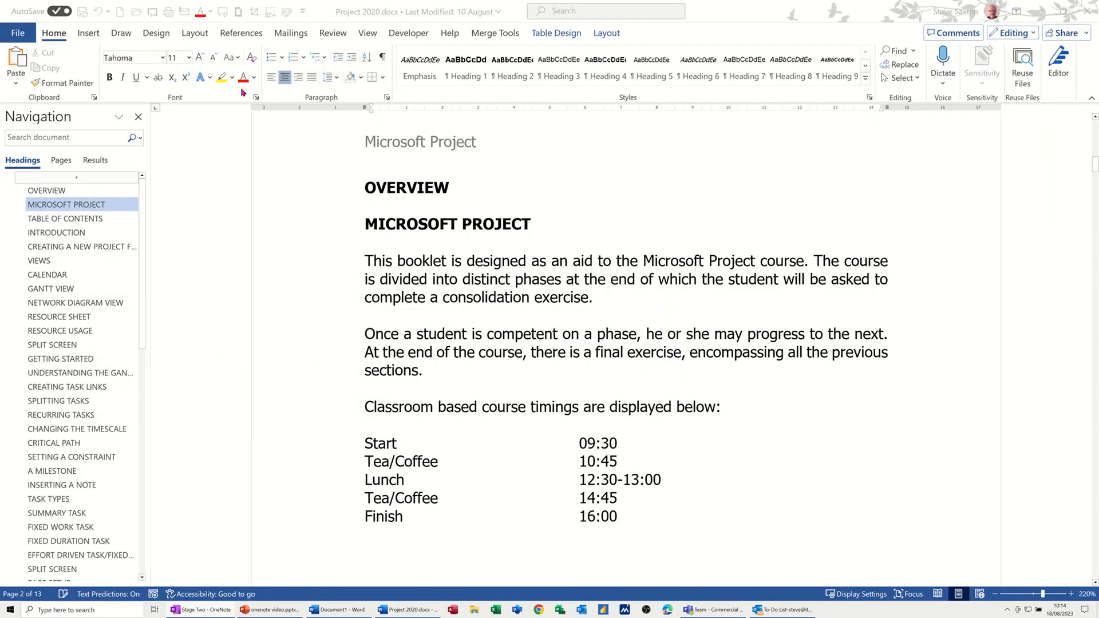
drag(331, 173, 911, 378)
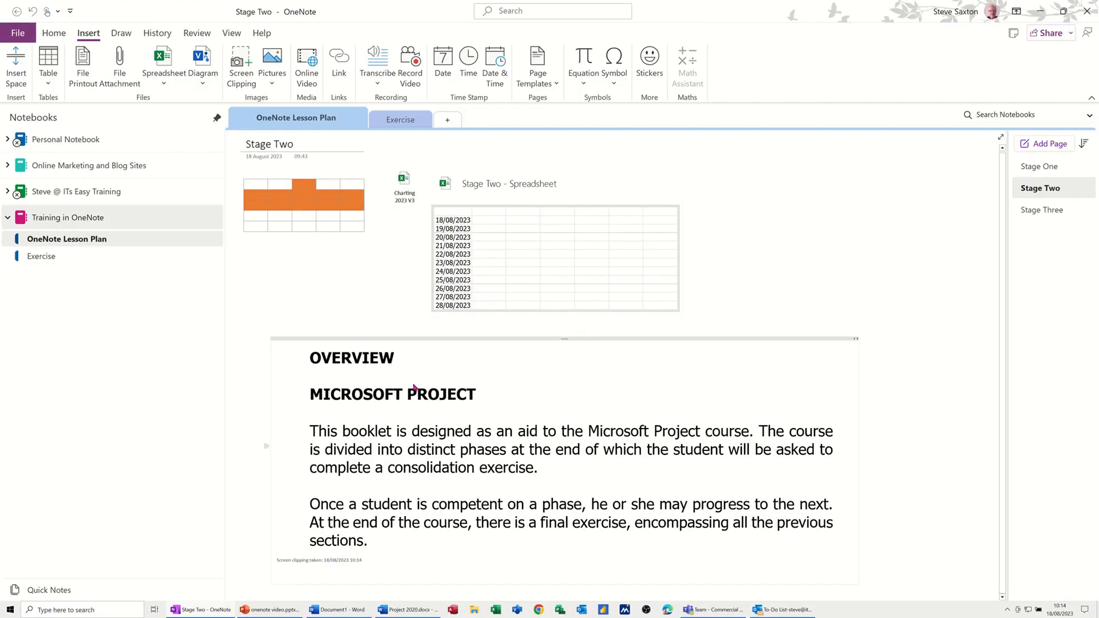
drag(452, 338, 439, 328)
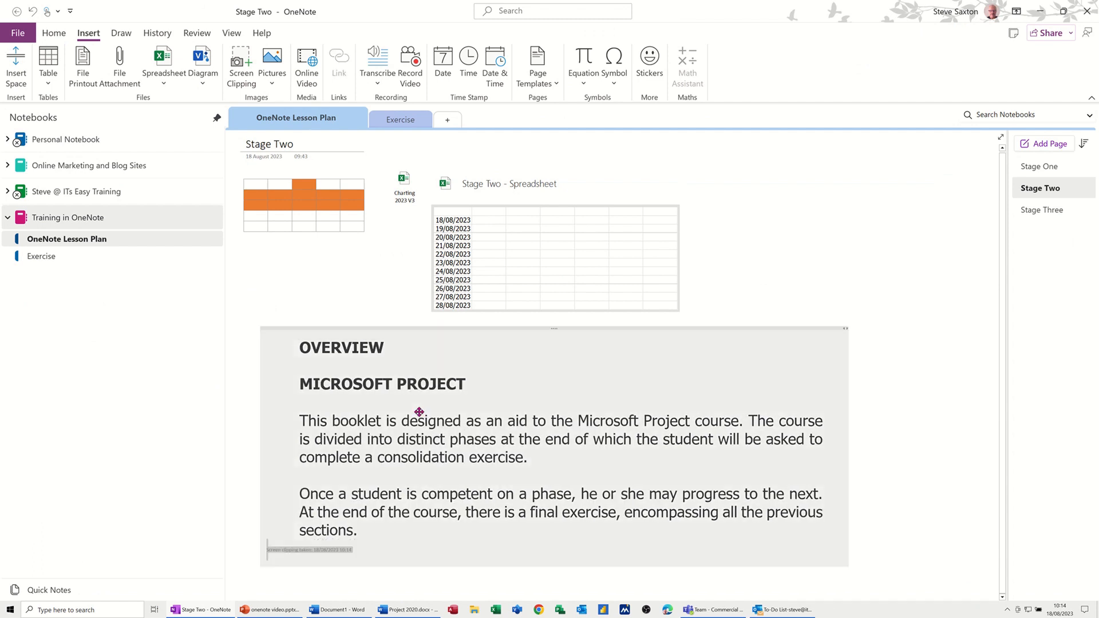
click(430, 484)
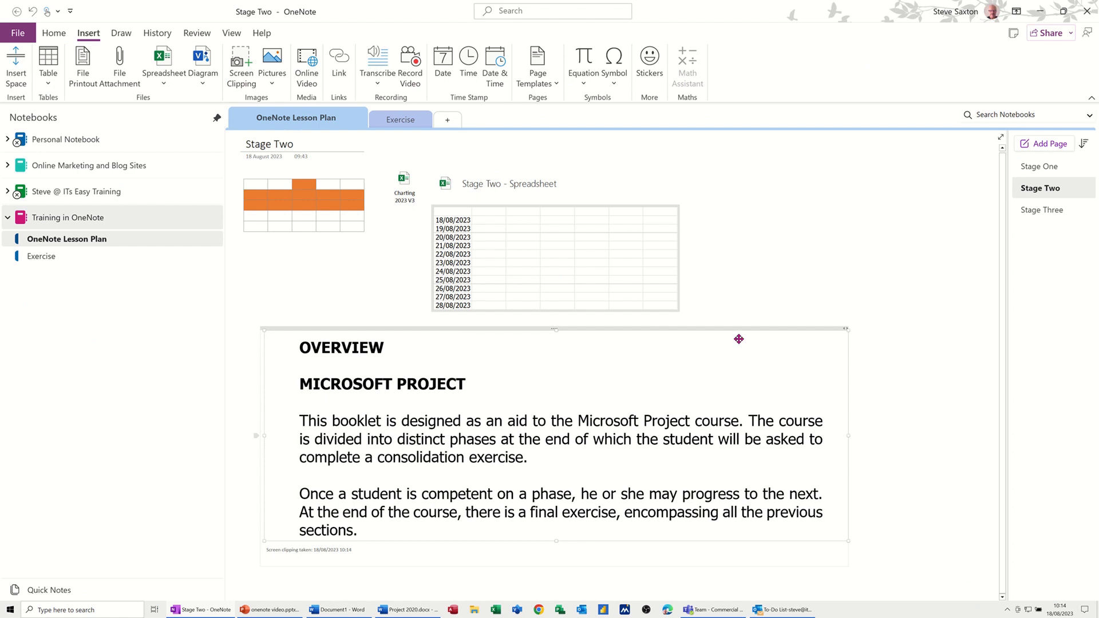
Delete the screen clipping and the embedded spreadsheet from the Stage Two page
click(725, 328)
key(Delete)
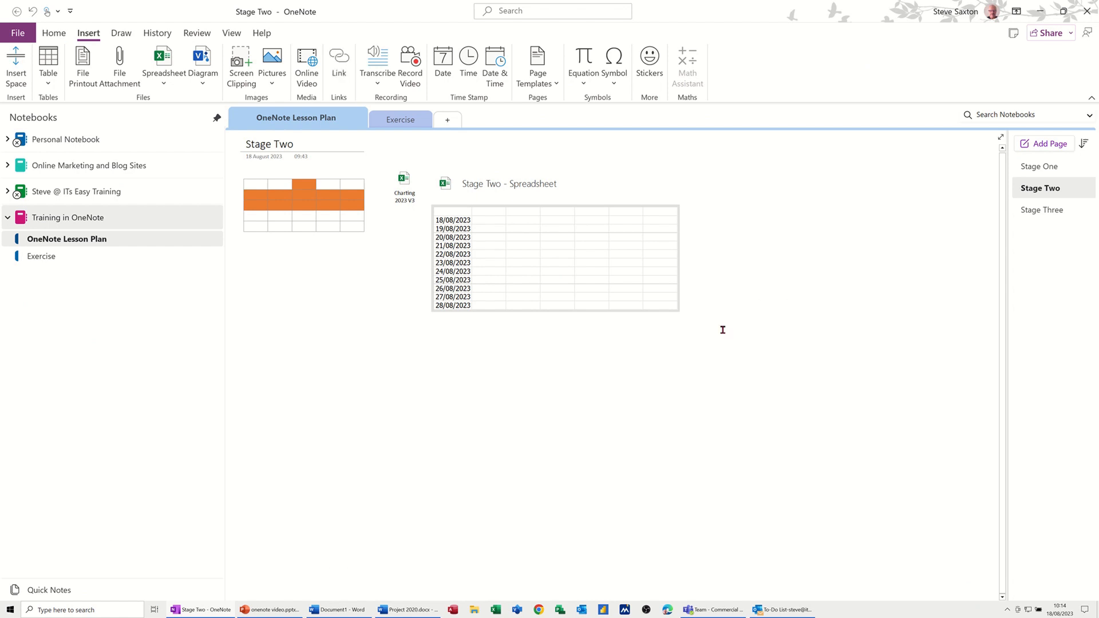
click(587, 164)
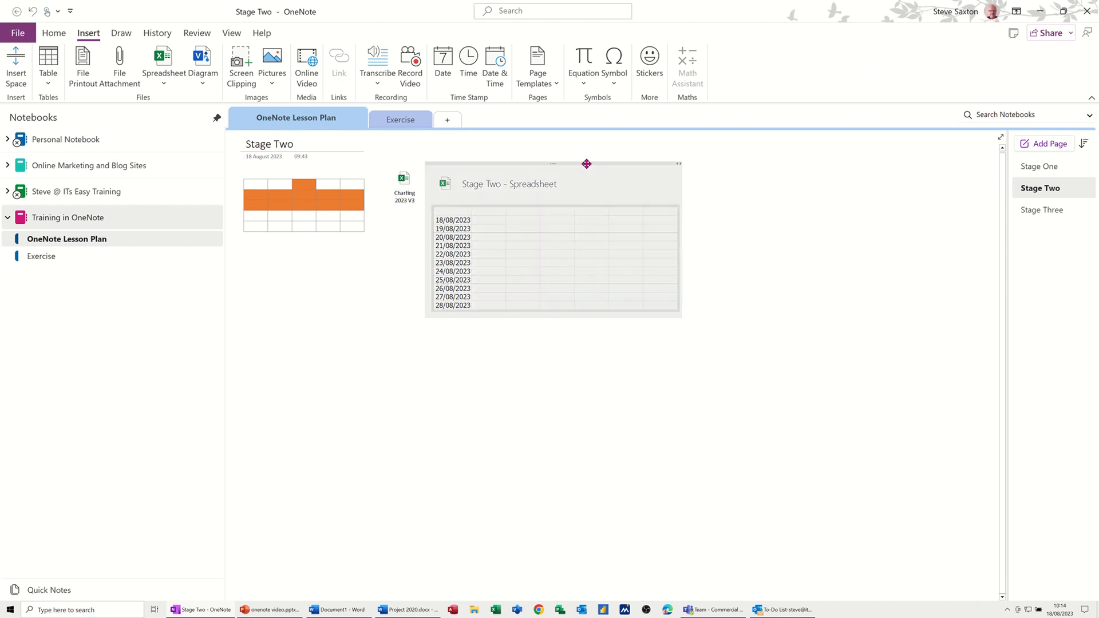
key(Delete)
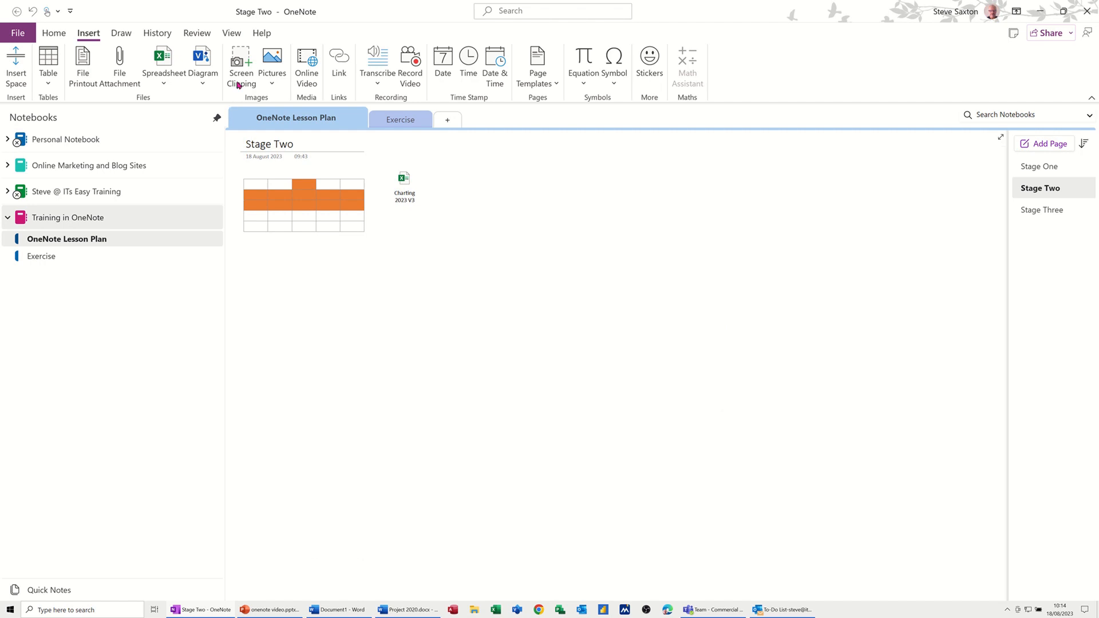
Insert the picture british artillery.jpg from the PHOTOS Waterloo folder and position it directly below the orange table
click(273, 75)
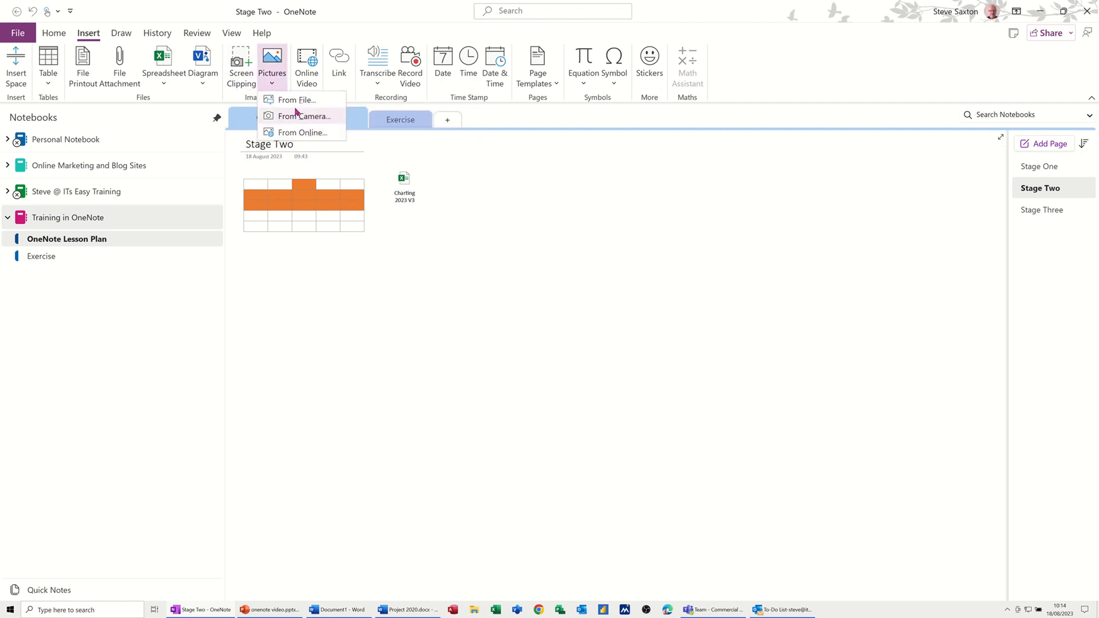
click(294, 102)
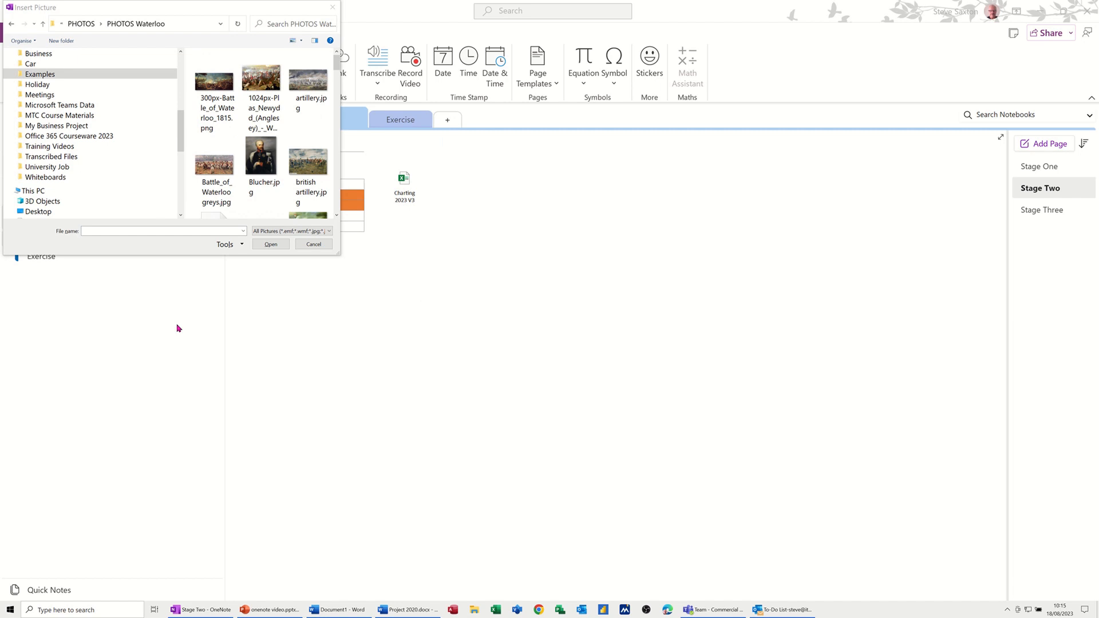
click(314, 166)
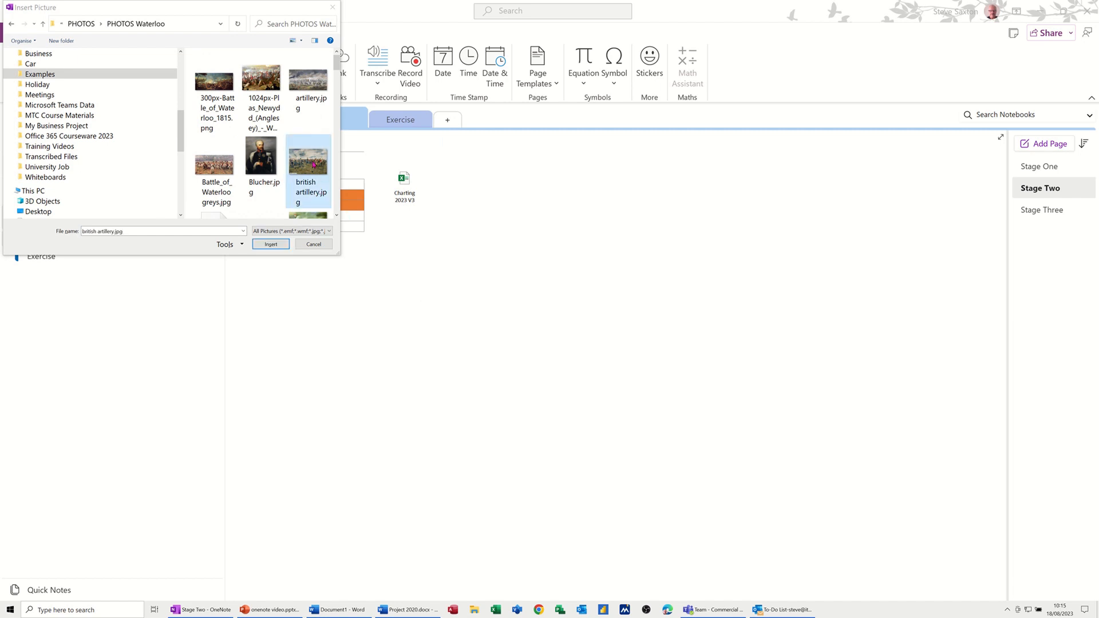
click(271, 245)
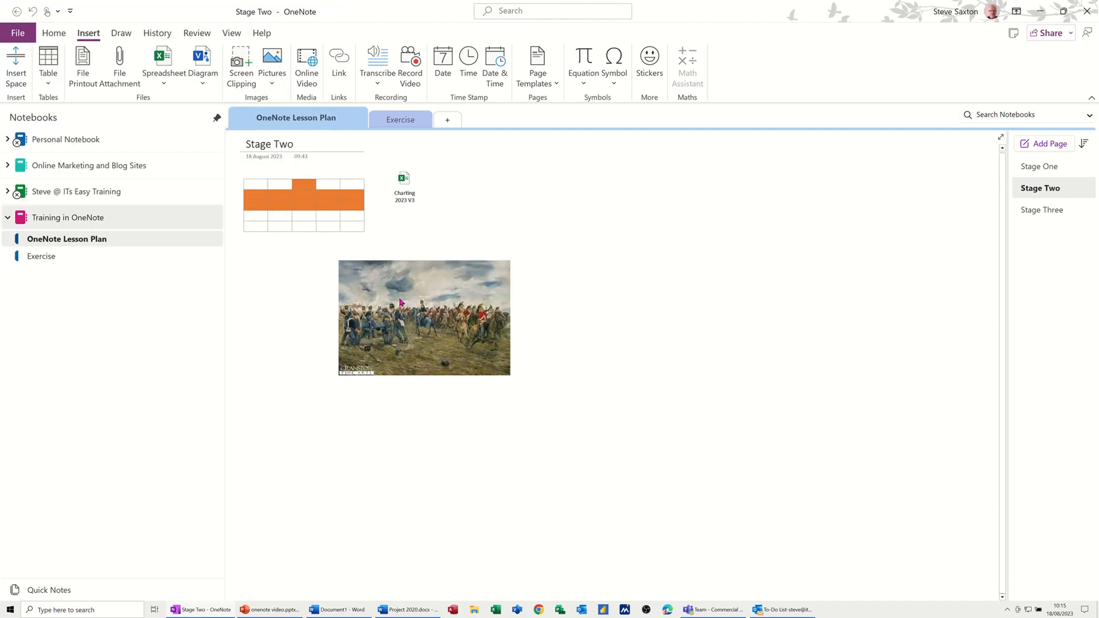
drag(448, 287, 382, 295)
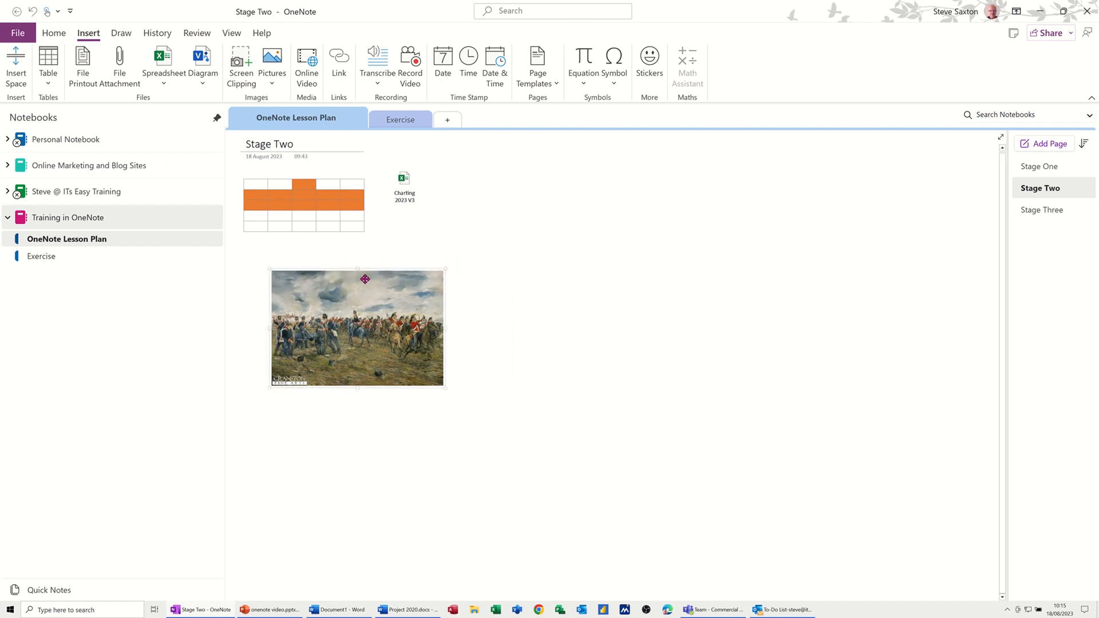
drag(394, 294, 369, 272)
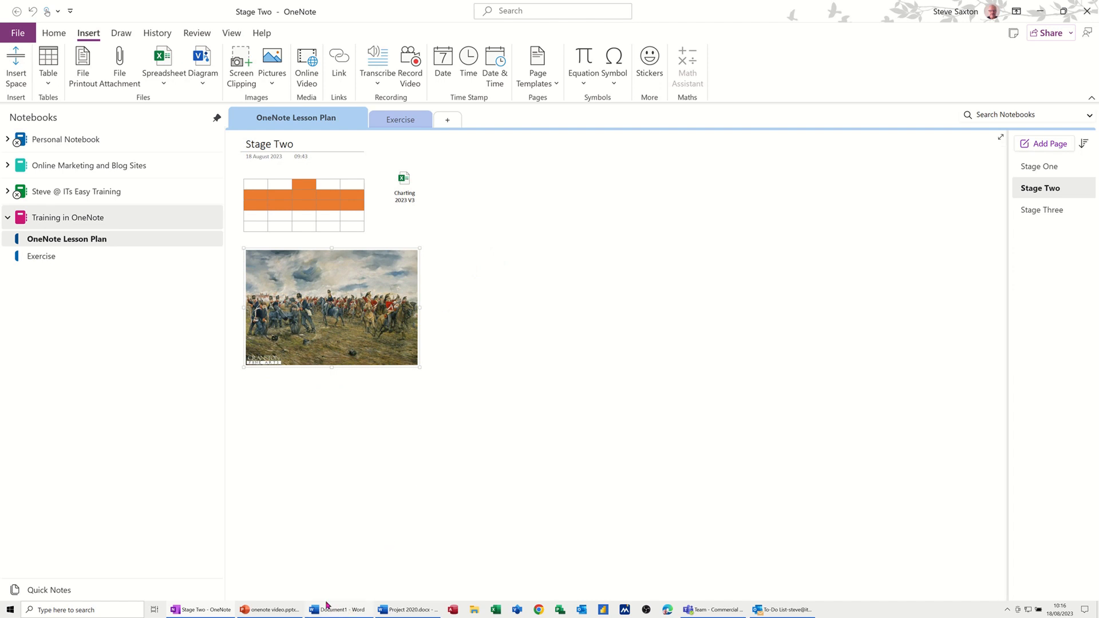
Insert a screen clipping of the MICROSOFT PROJECT heading and its first paragraph from the Word document below the artillery picture
click(241, 63)
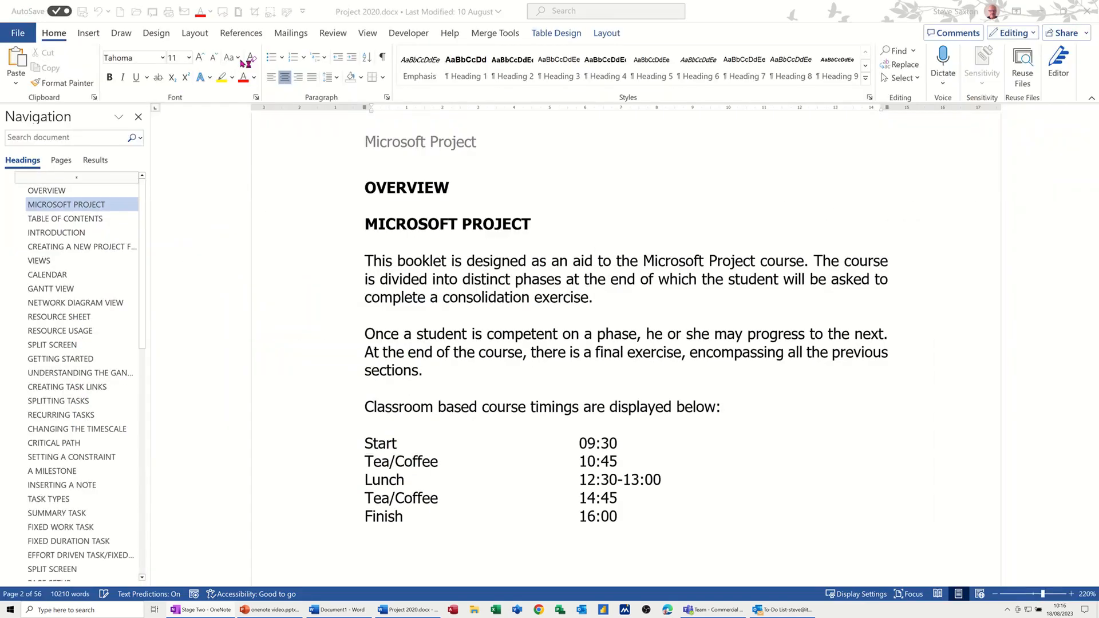
drag(357, 211, 901, 308)
click(441, 428)
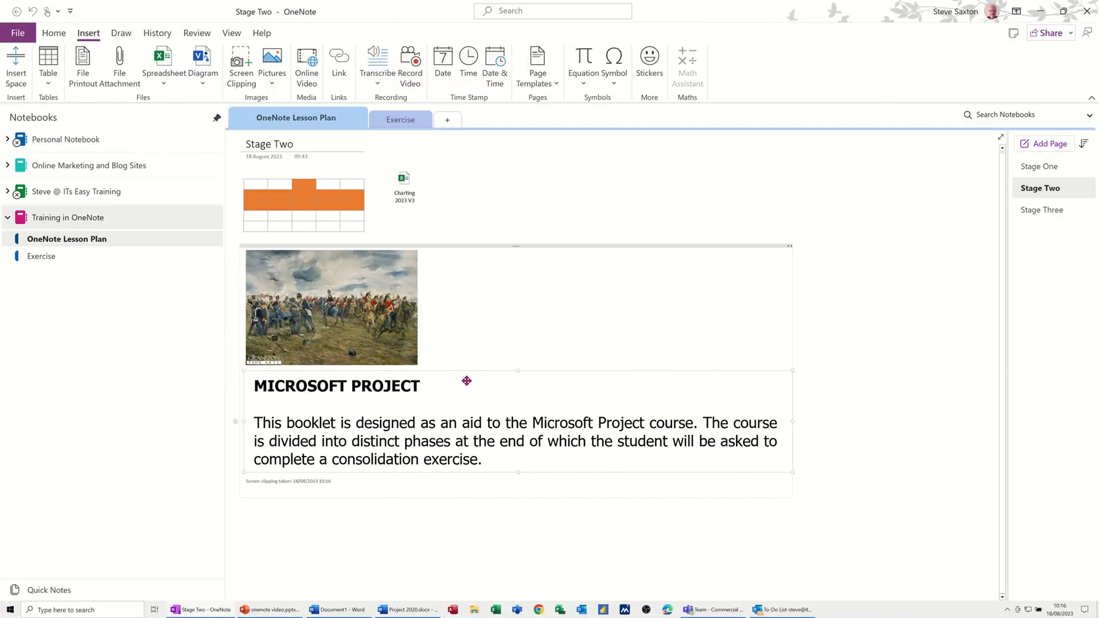
right_click(442, 437)
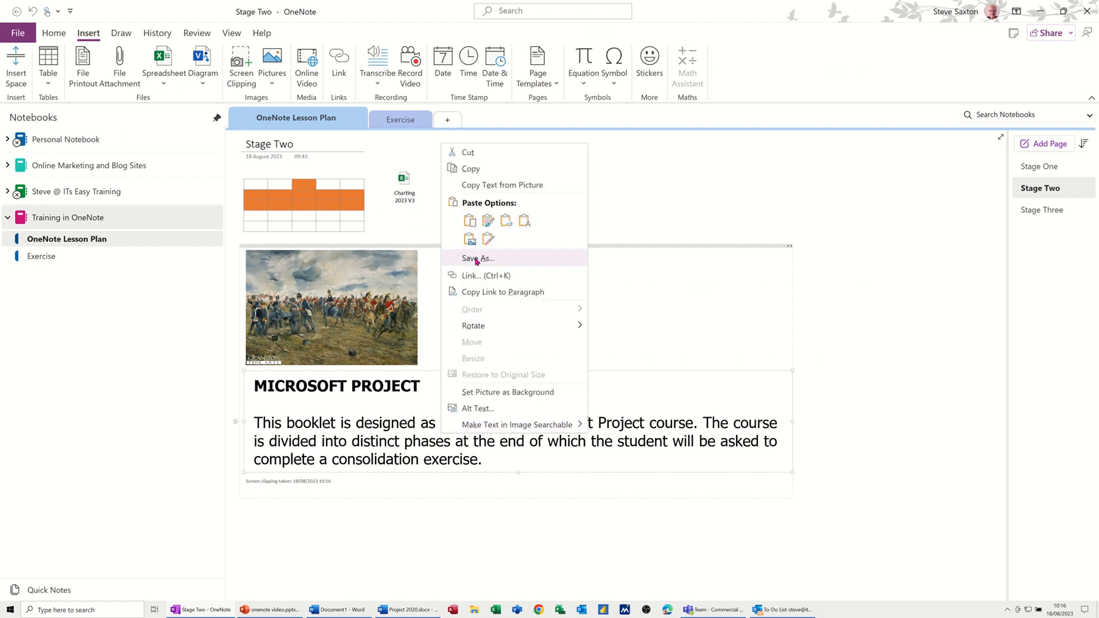
click(549, 503)
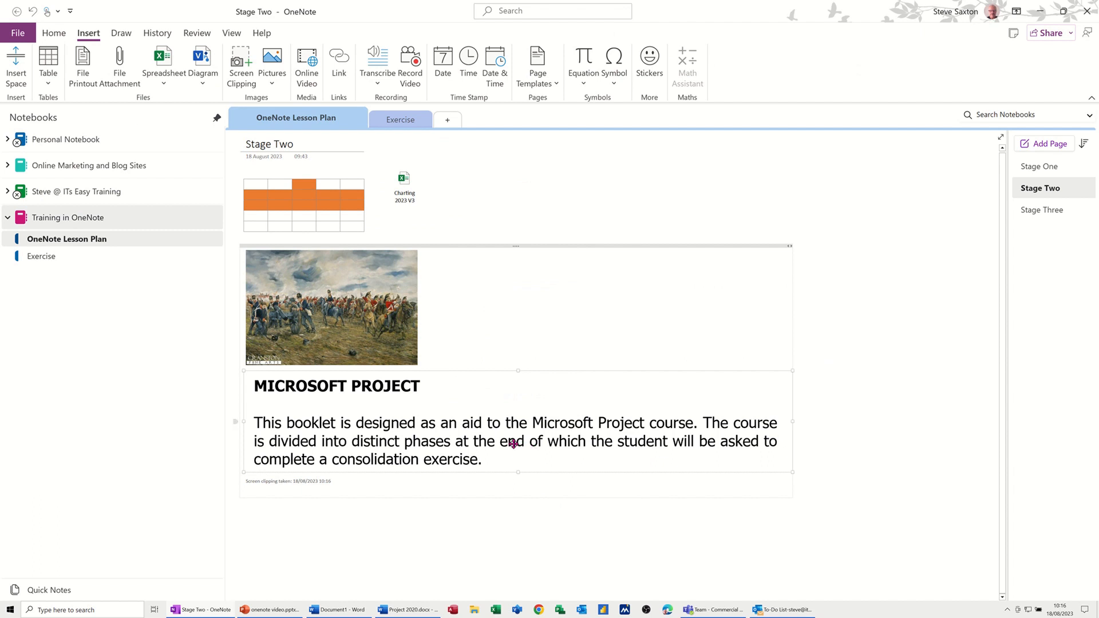
Switch to Document1 in Word and paste the screen clipping below the Intro line
click(339, 609)
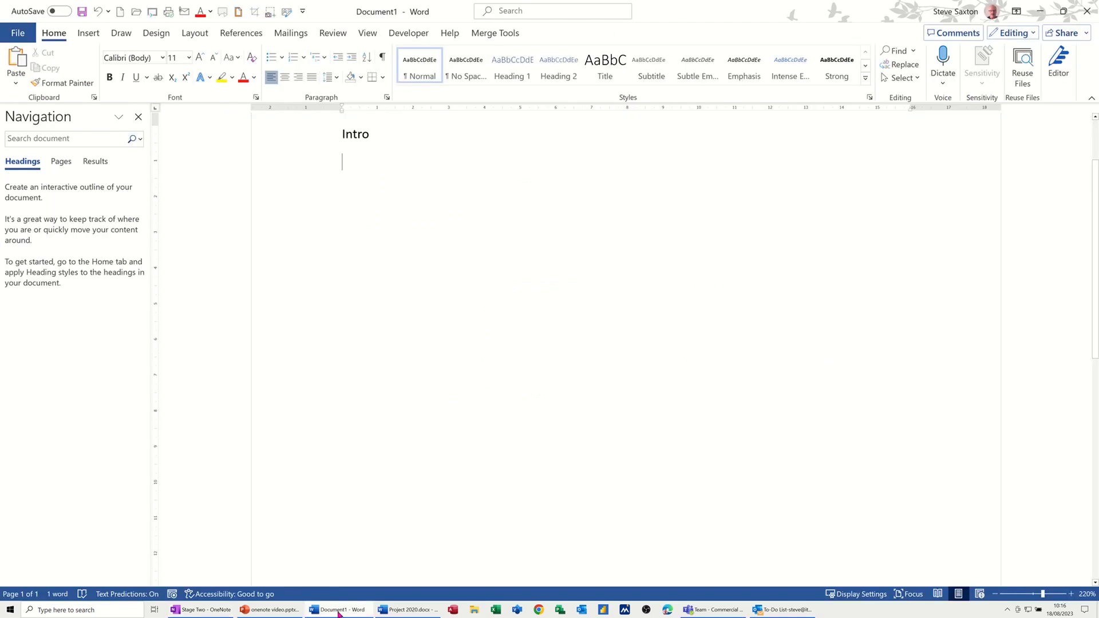
right_click(350, 200)
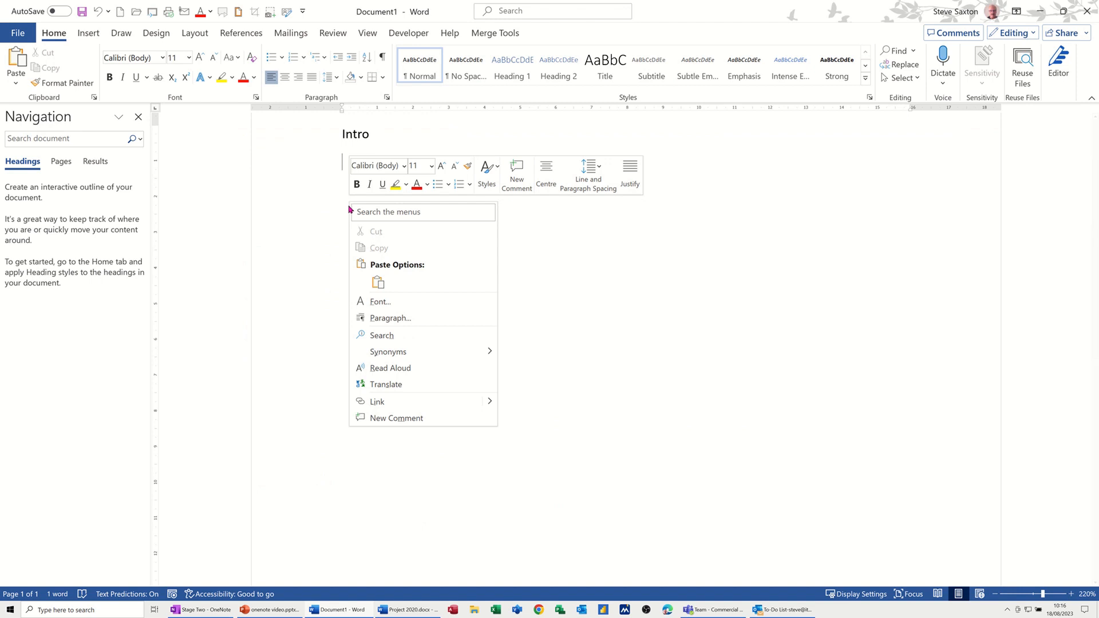
click(376, 285)
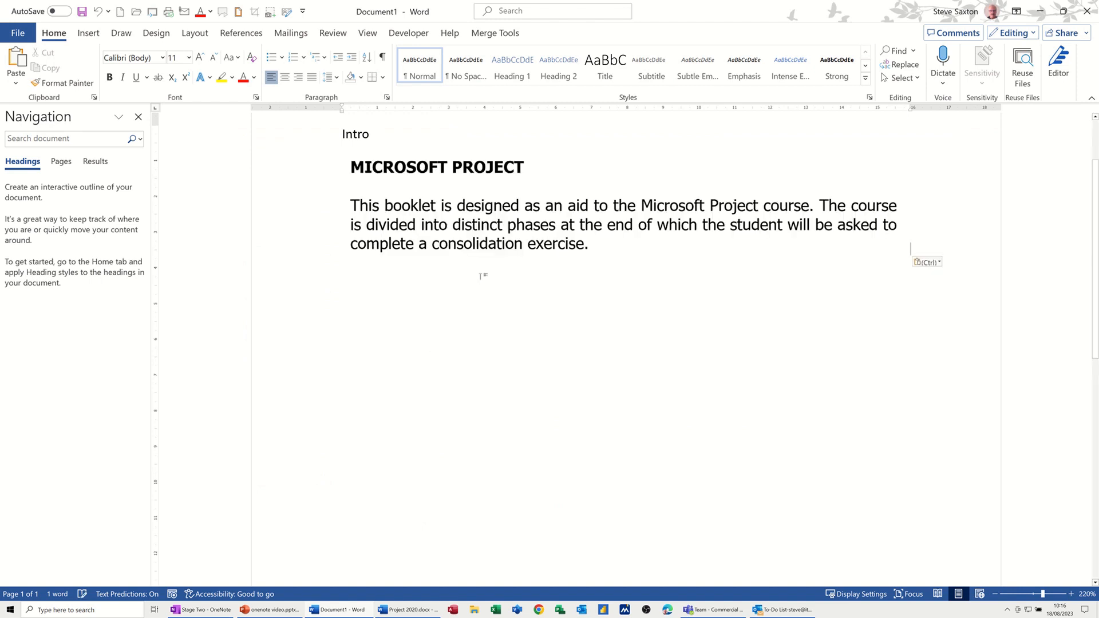
Save the pasted clipping as a PNG picture in the Pictures folder under a custom file name
click(479, 235)
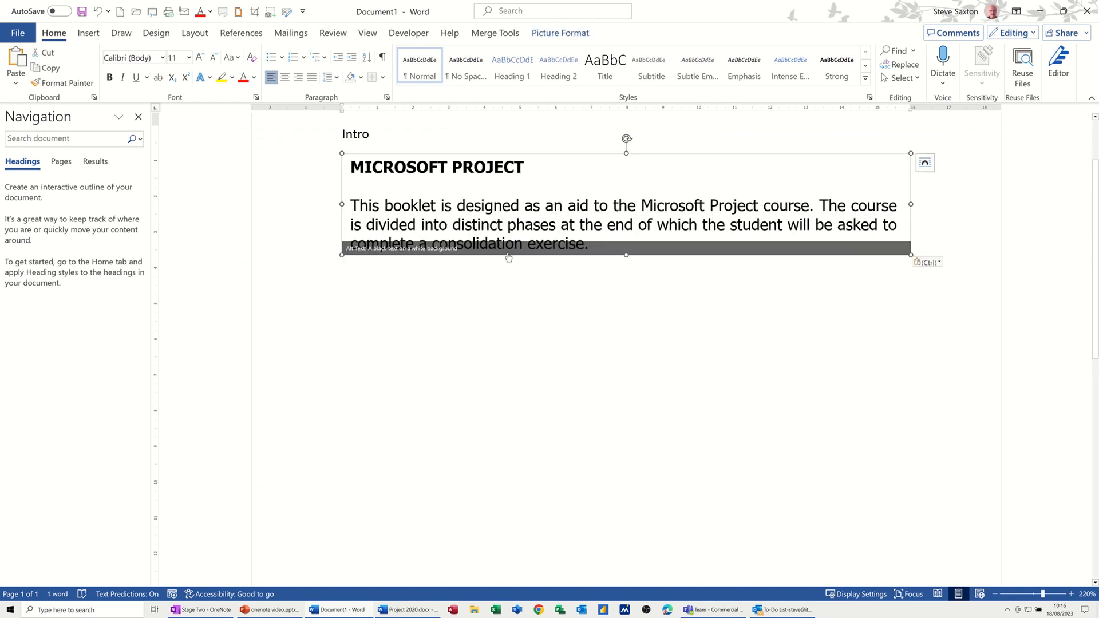
right_click(504, 201)
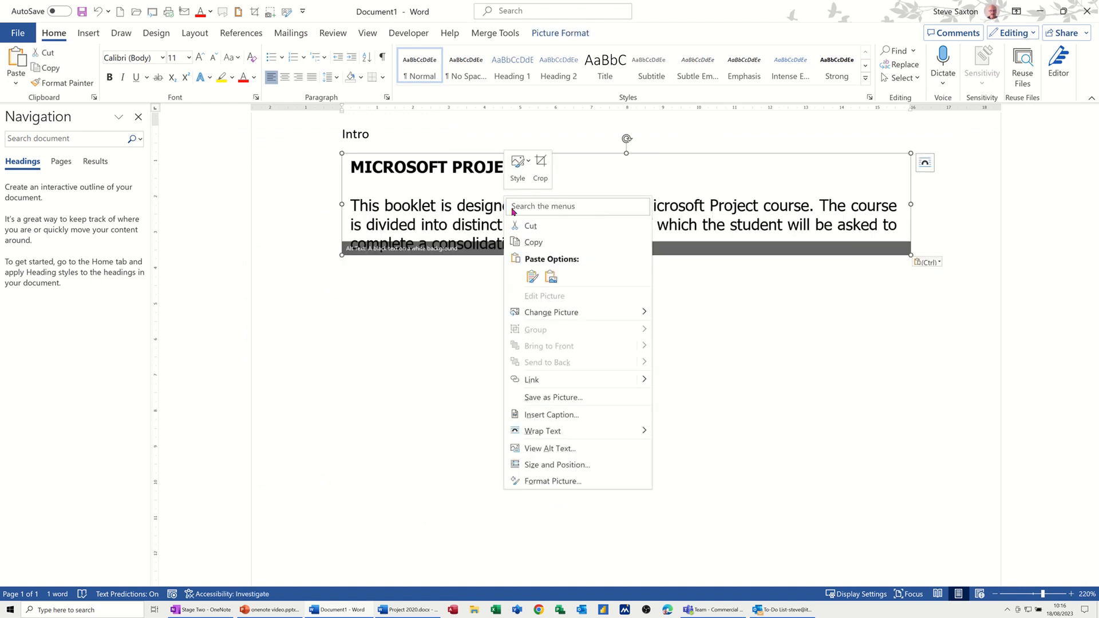
click(539, 398)
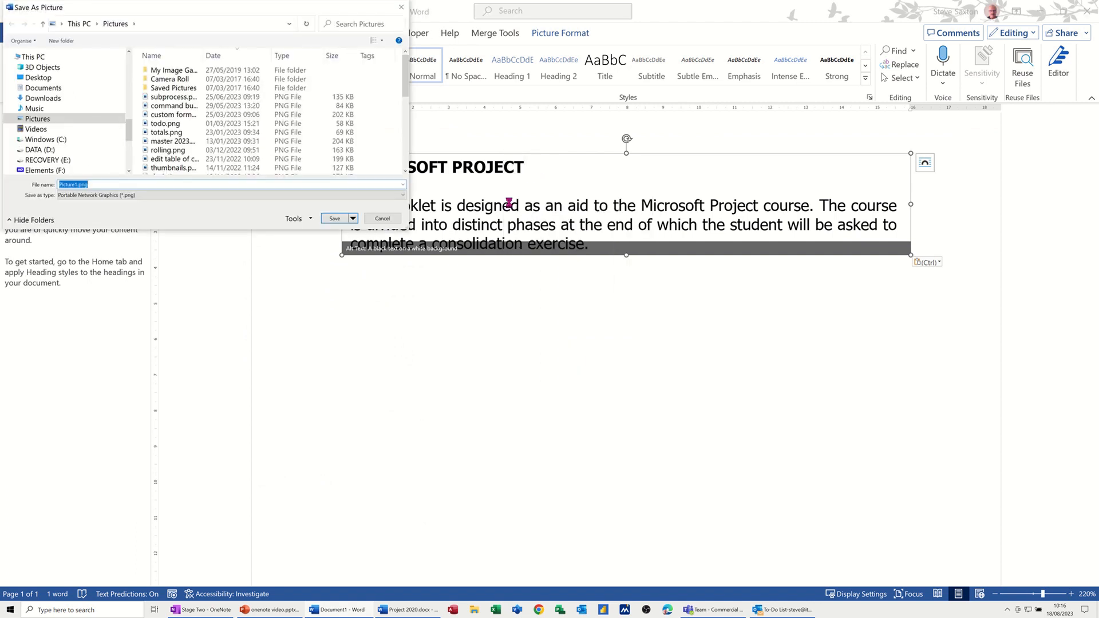
text(steve pi)
click(337, 219)
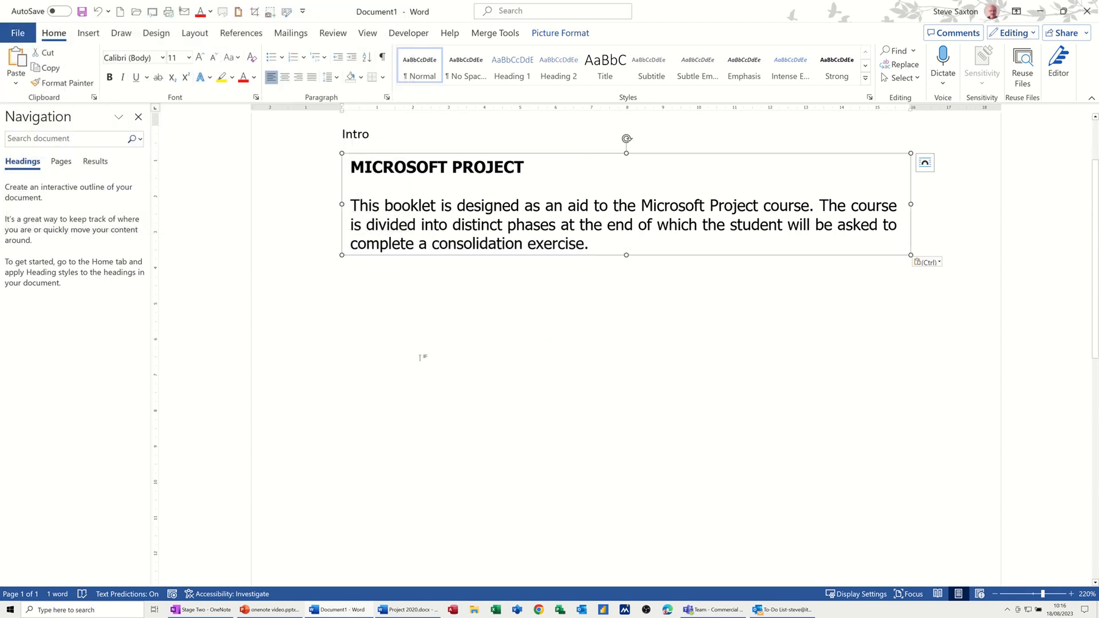
Switch to OneNote and delete the container holding the artillery picture and the screen clipping from the Stage Two page
click(221, 612)
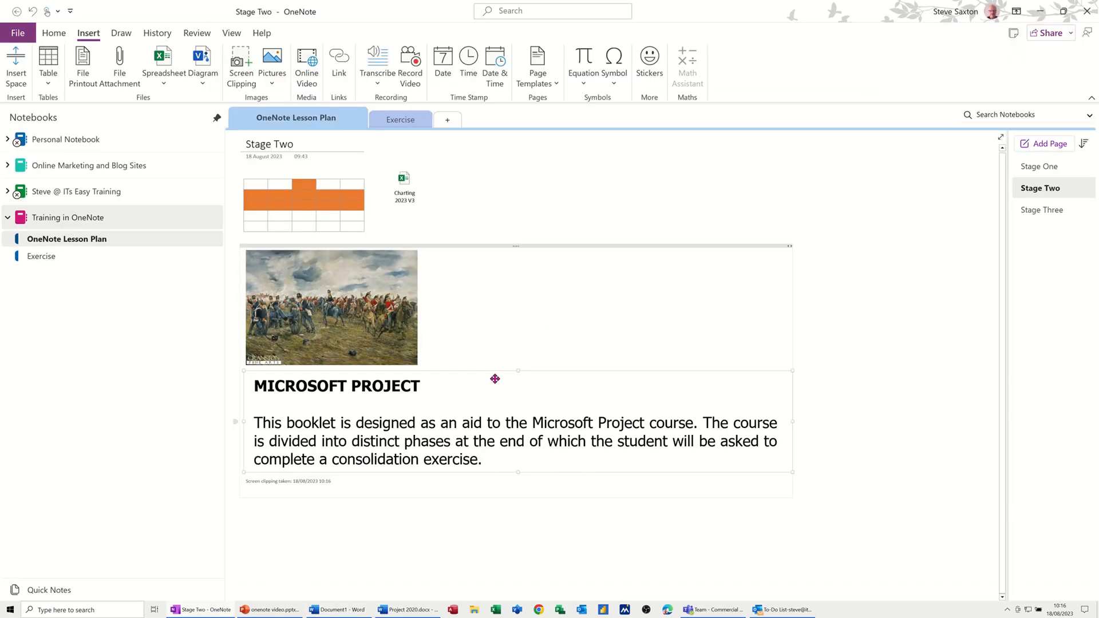
click(483, 244)
key(Delete)
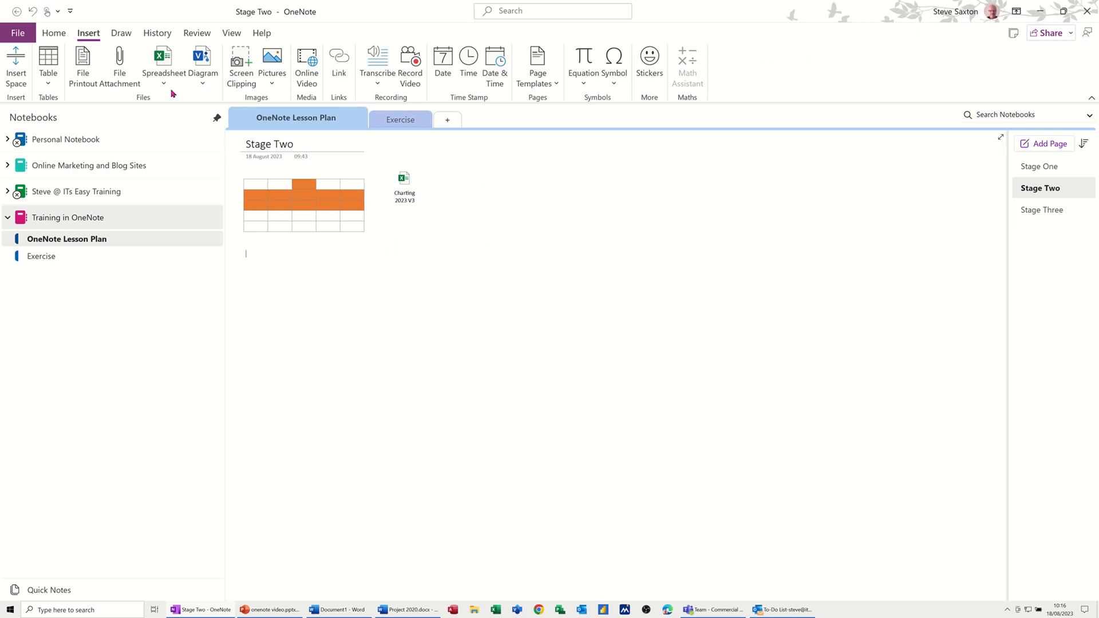
Insert the saved clipping PNG from the Pictures folder below the orange table and move it further right
click(272, 85)
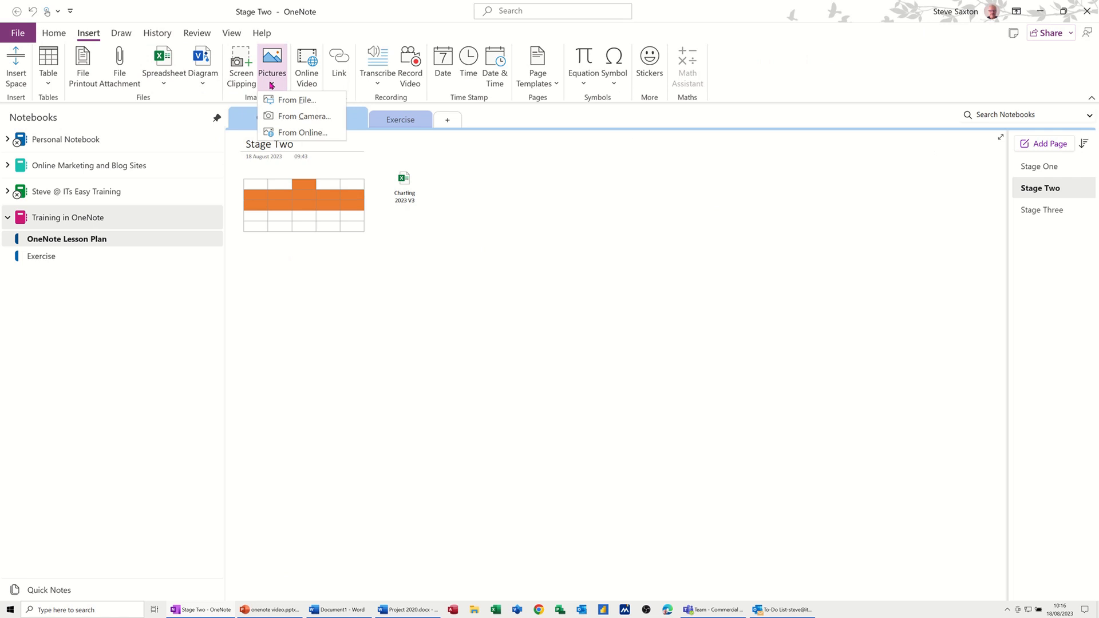
click(289, 99)
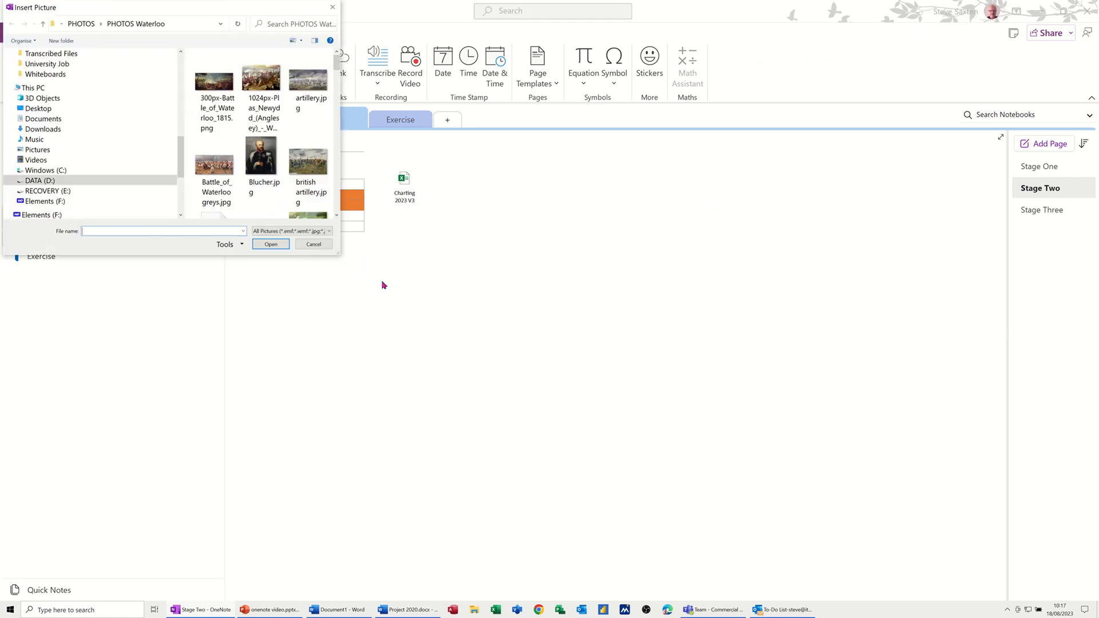
click(46, 150)
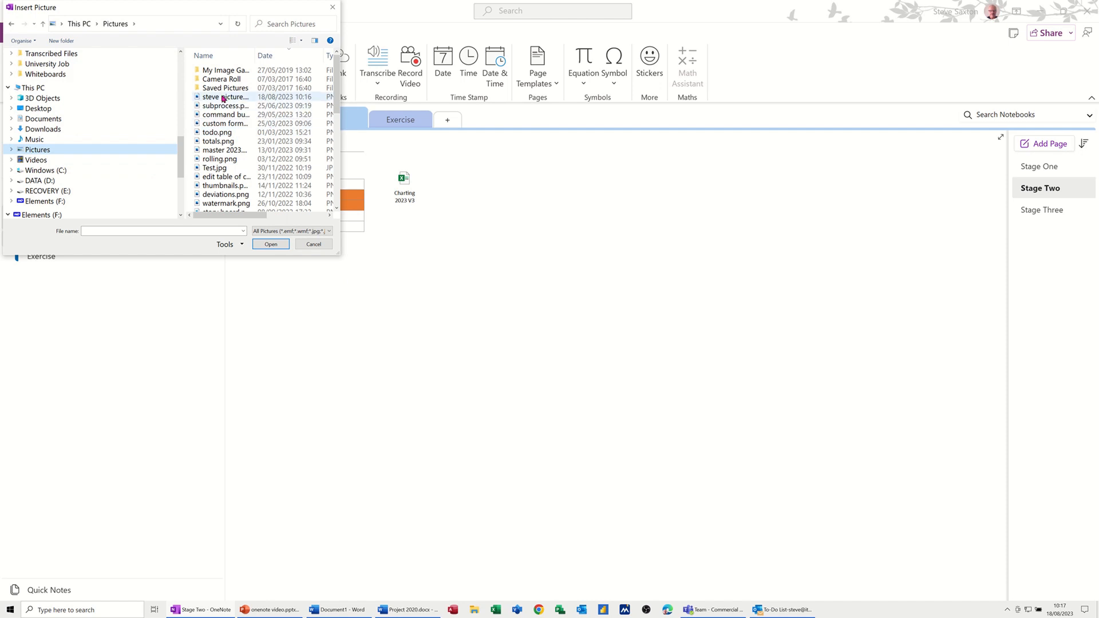
double_click(223, 99)
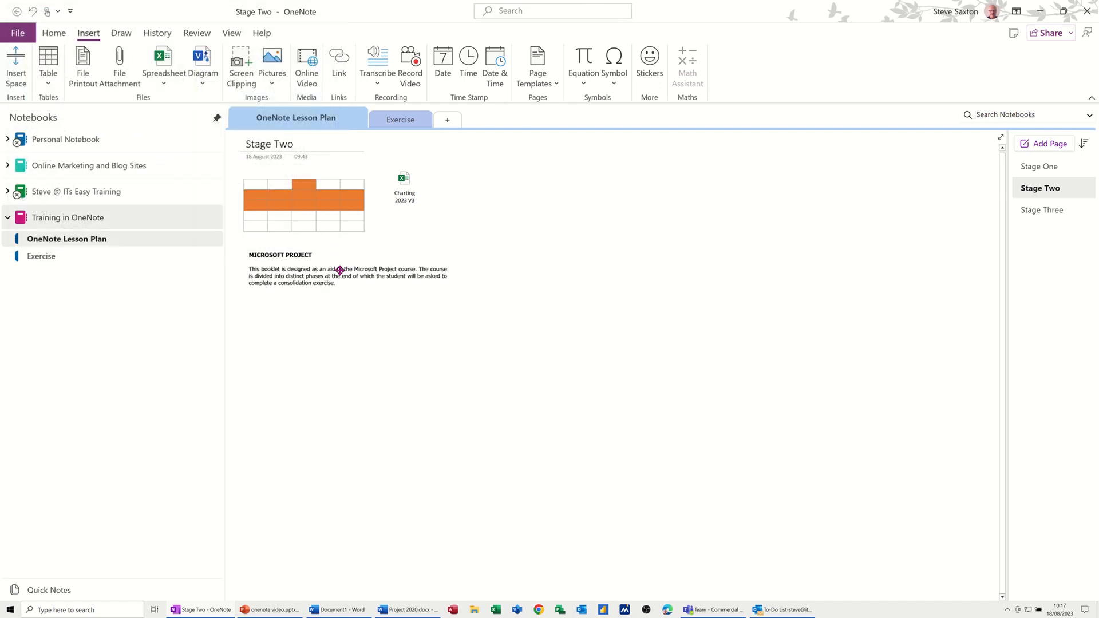
drag(329, 271, 421, 282)
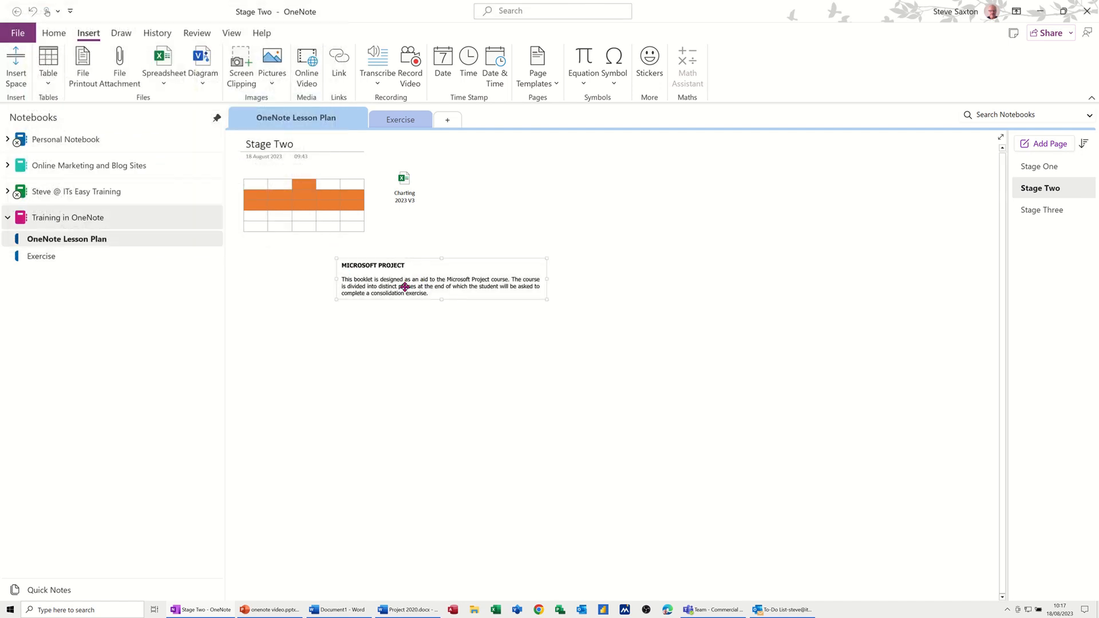
Copy the text from the MICROSOFT PROJECT picture and paste it into the empty area below the picture
right_click(425, 282)
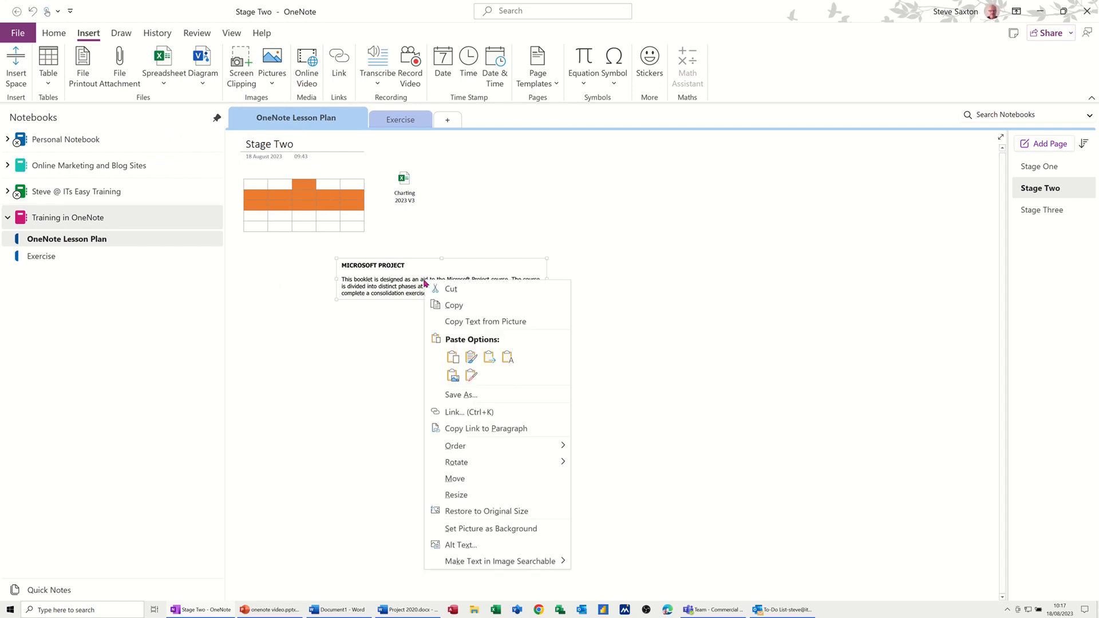
click(465, 322)
click(360, 322)
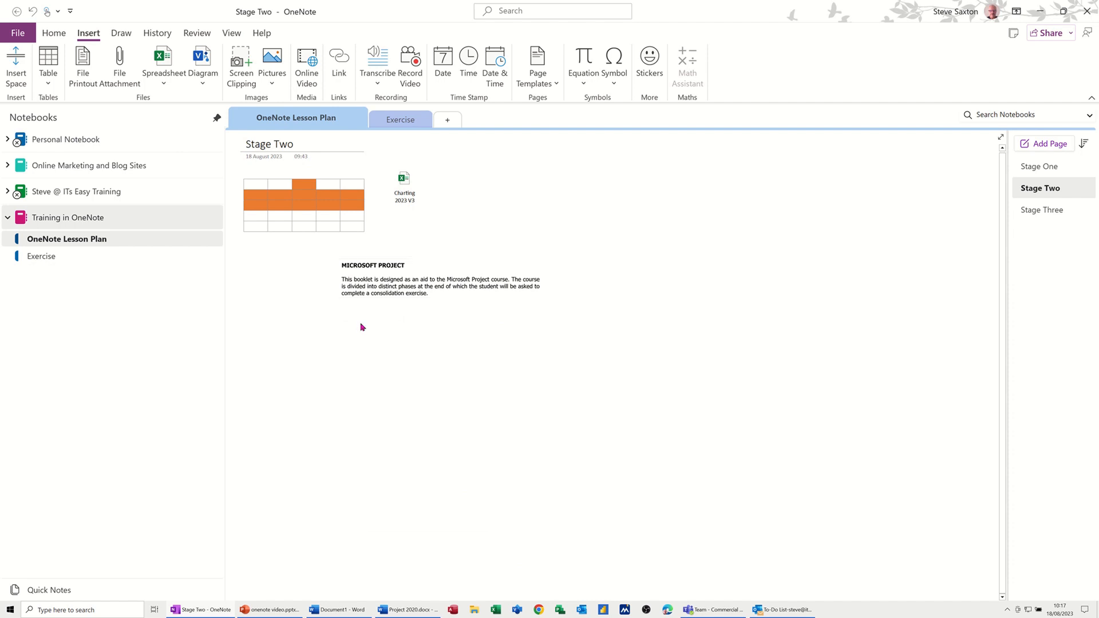
right_click(360, 324)
click(387, 383)
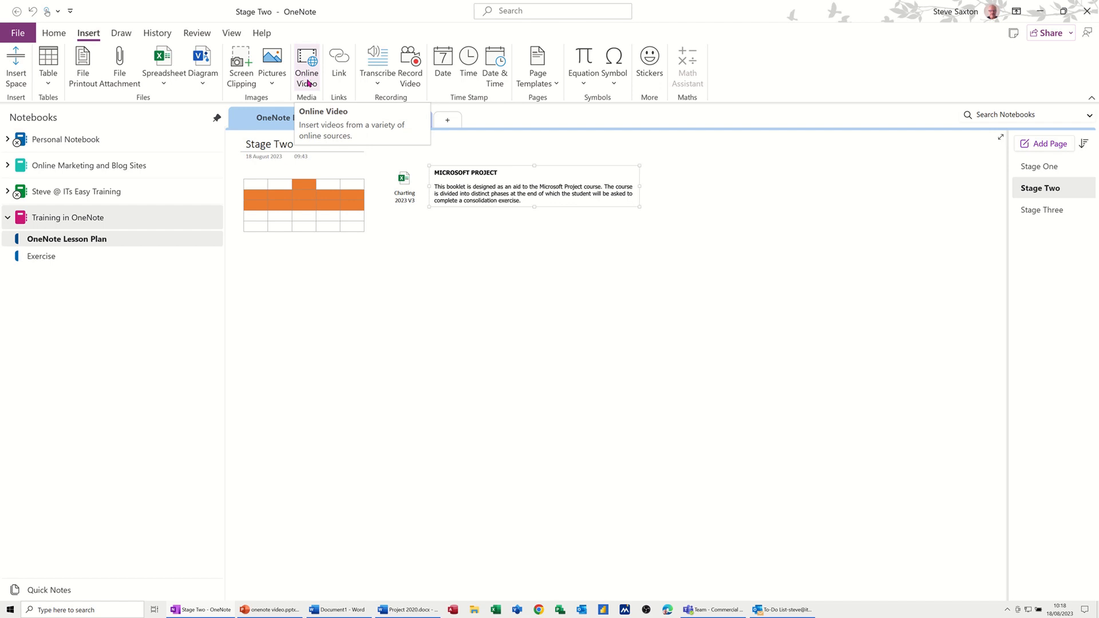
Add the text Training below the clipping, linked to the Stage One page of OneNote Lesson Plan, and test the link before returning to Stage Two
click(487, 252)
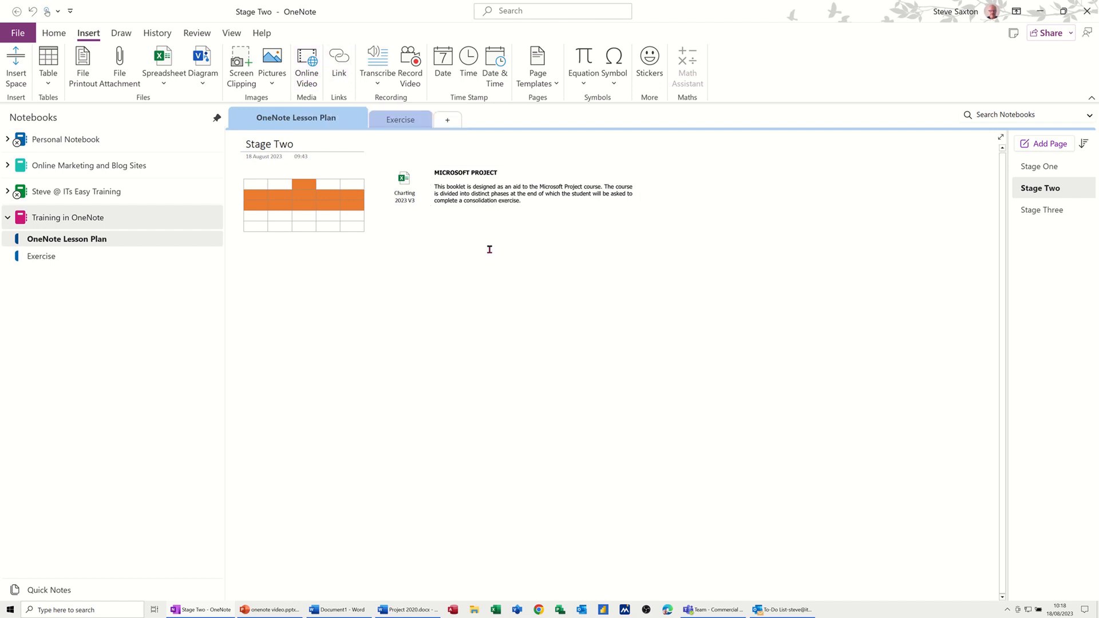
text(Tra)
double_click(494, 255)
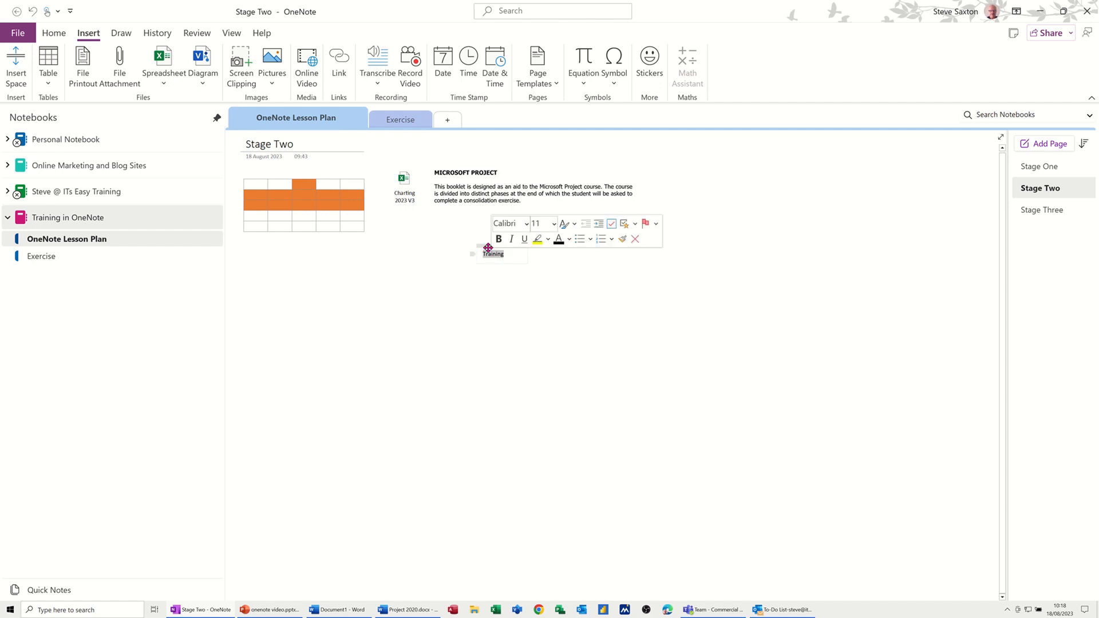
click(338, 65)
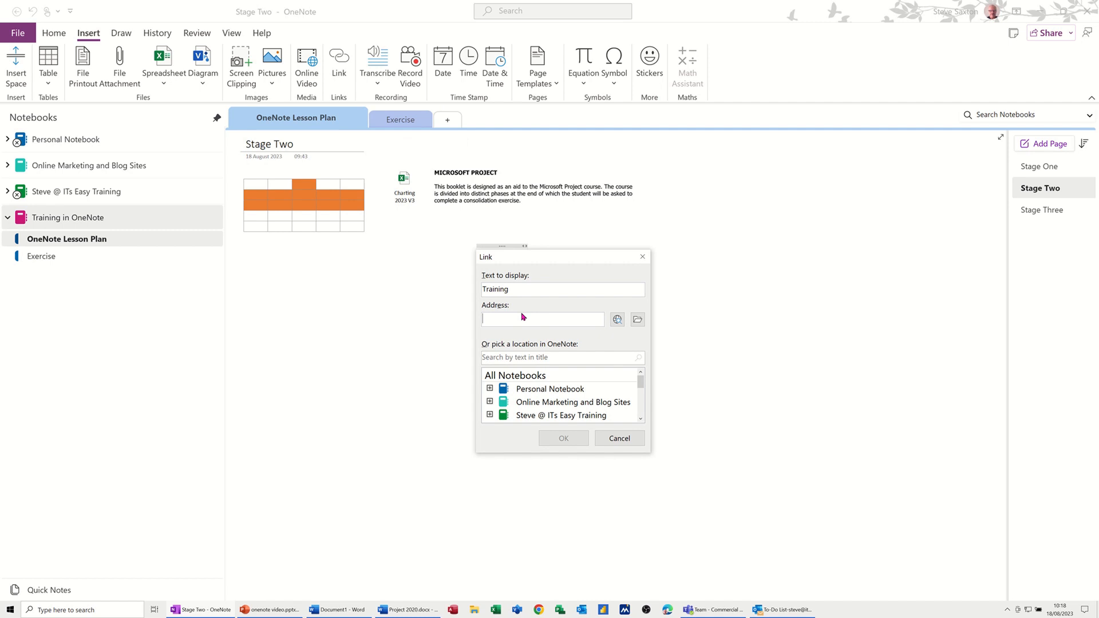
drag(641, 383, 641, 389)
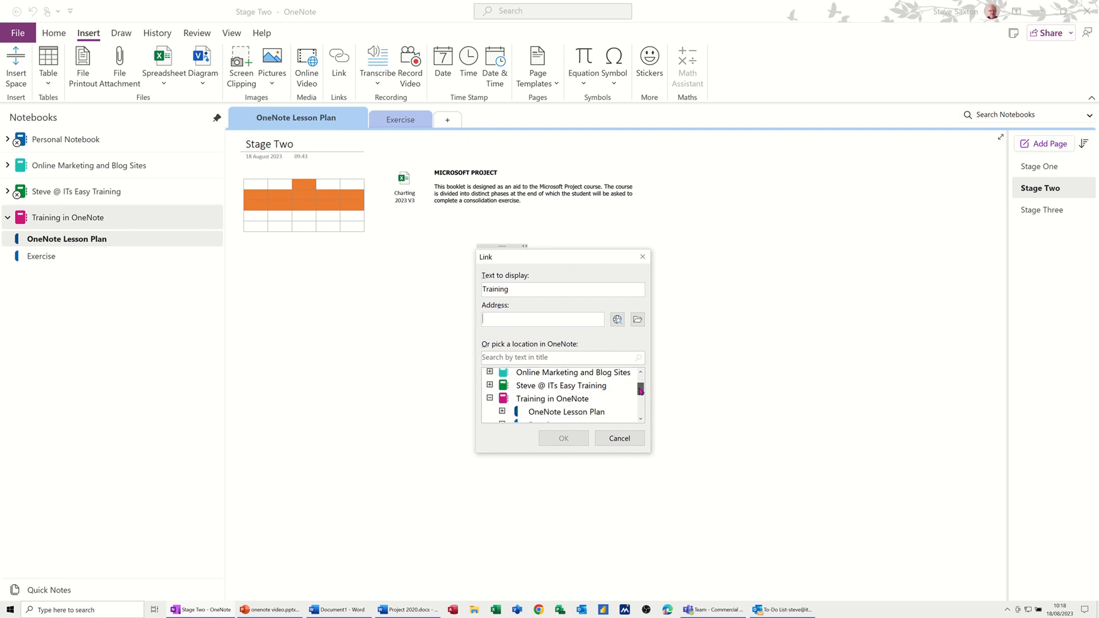
click(501, 412)
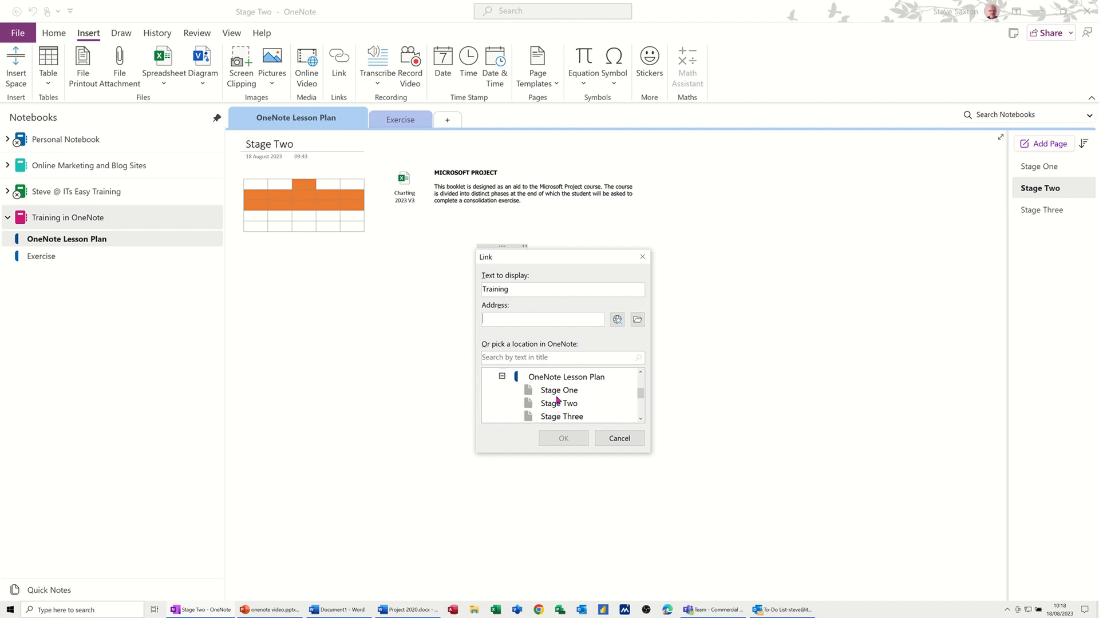
click(557, 395)
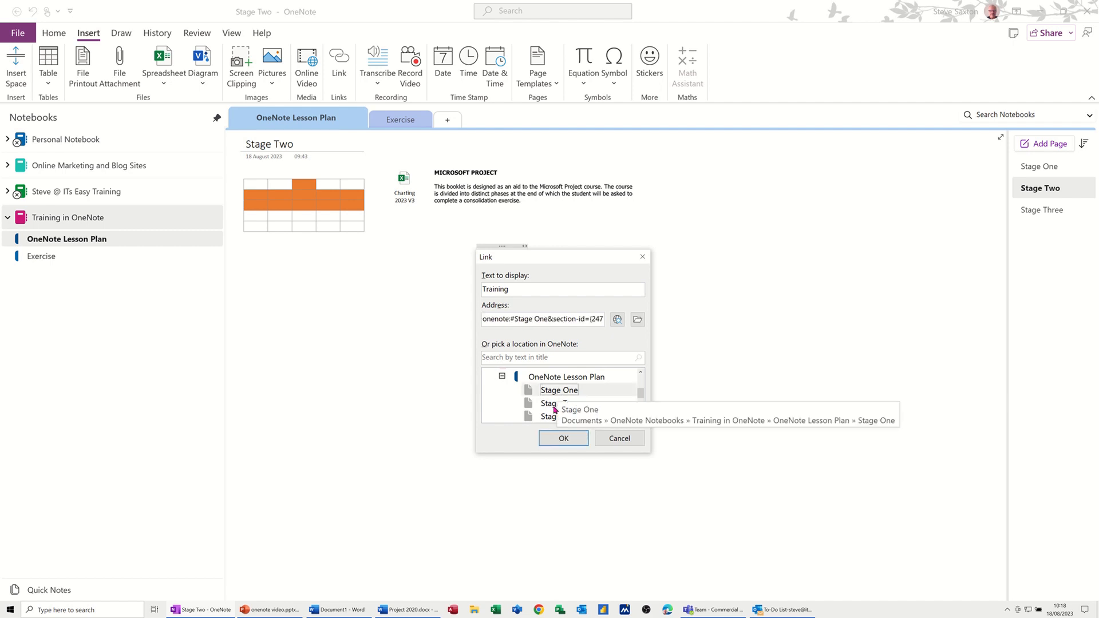
click(559, 439)
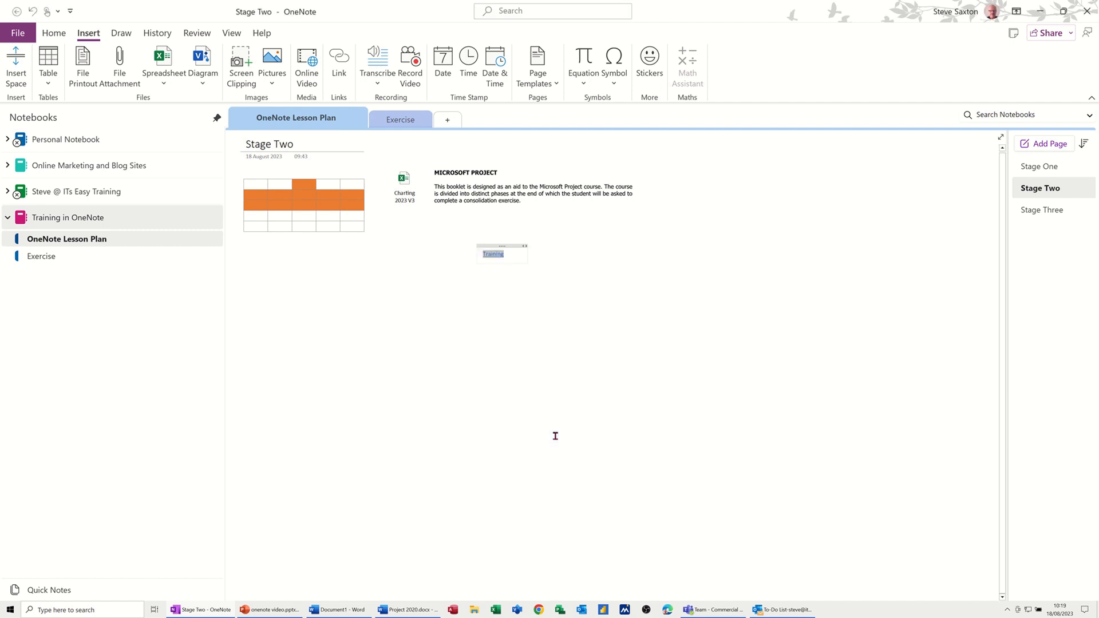
click(494, 255)
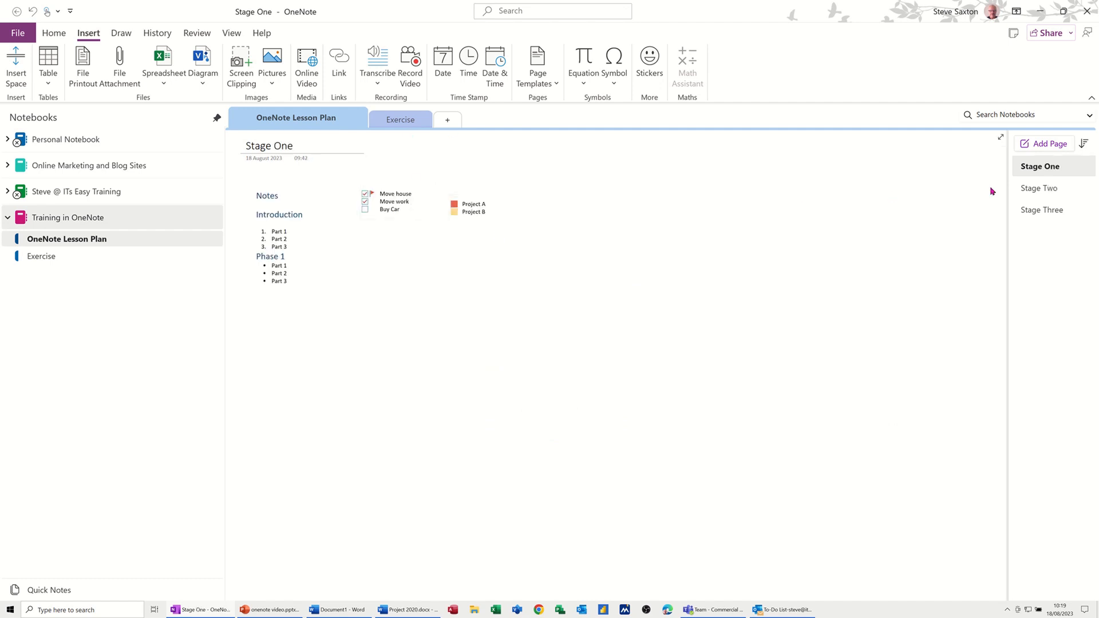
click(1027, 189)
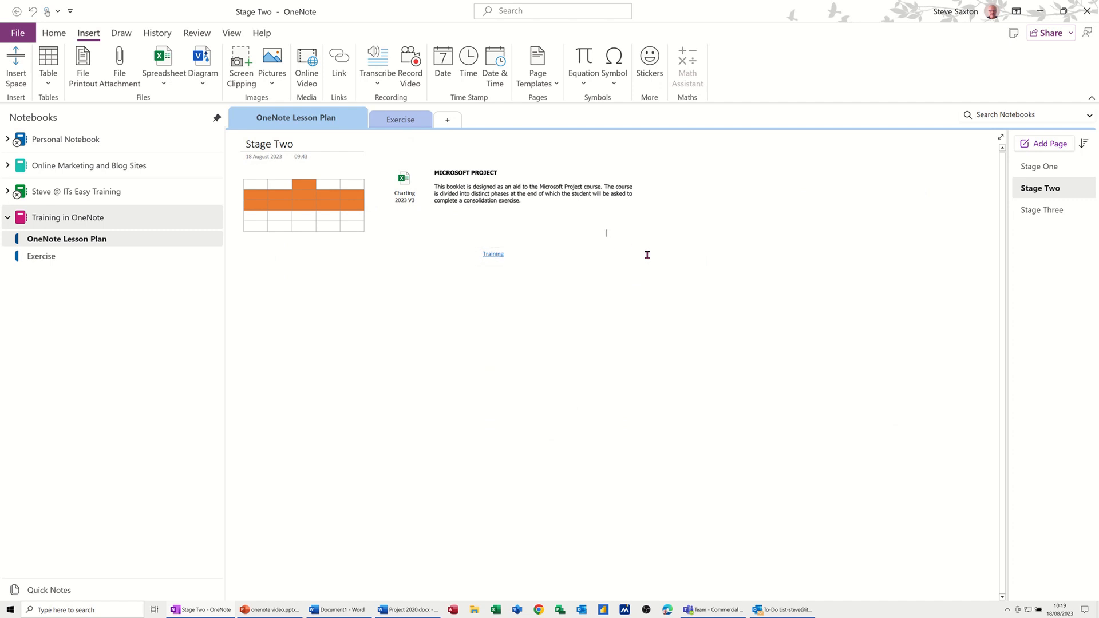
Add a Stage One page link just below the clipping's paragraph, follow it, and return to Stage Two
click(608, 232)
click(622, 234)
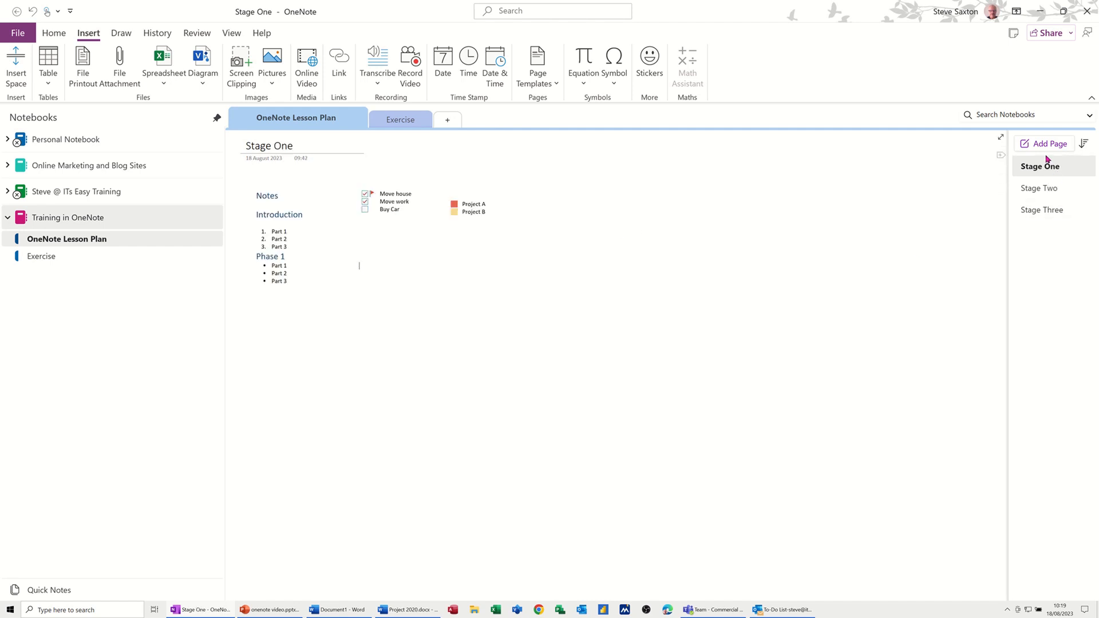
click(1035, 188)
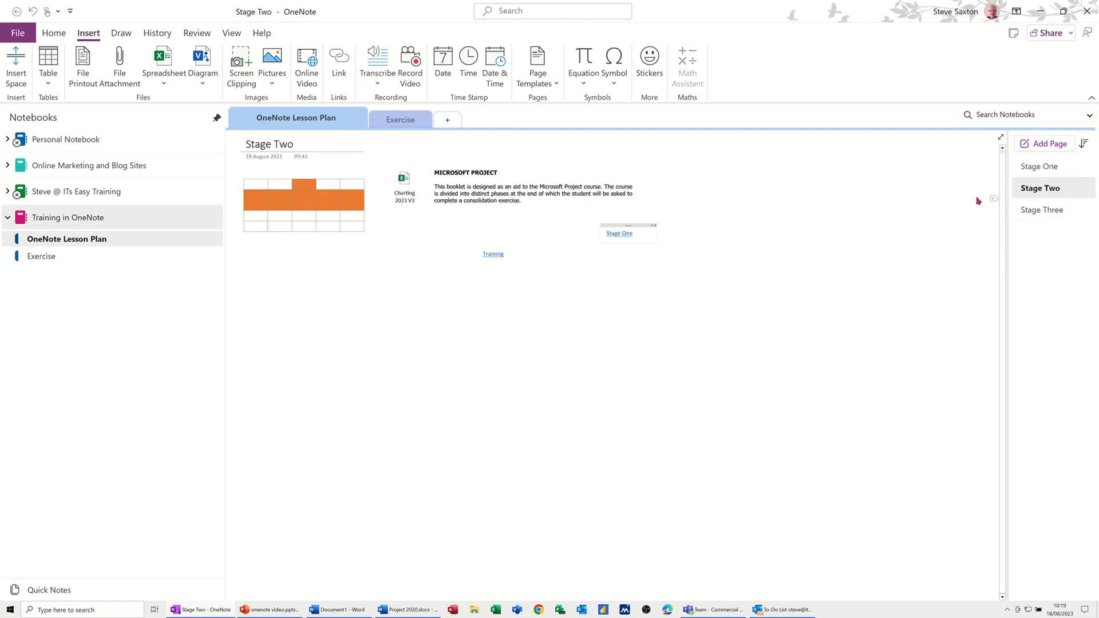
Create a linked new page with [[Stage Four]] below the Stage One link, follow the link, and return to Stage Two
click(617, 262)
text([[Stage Four)
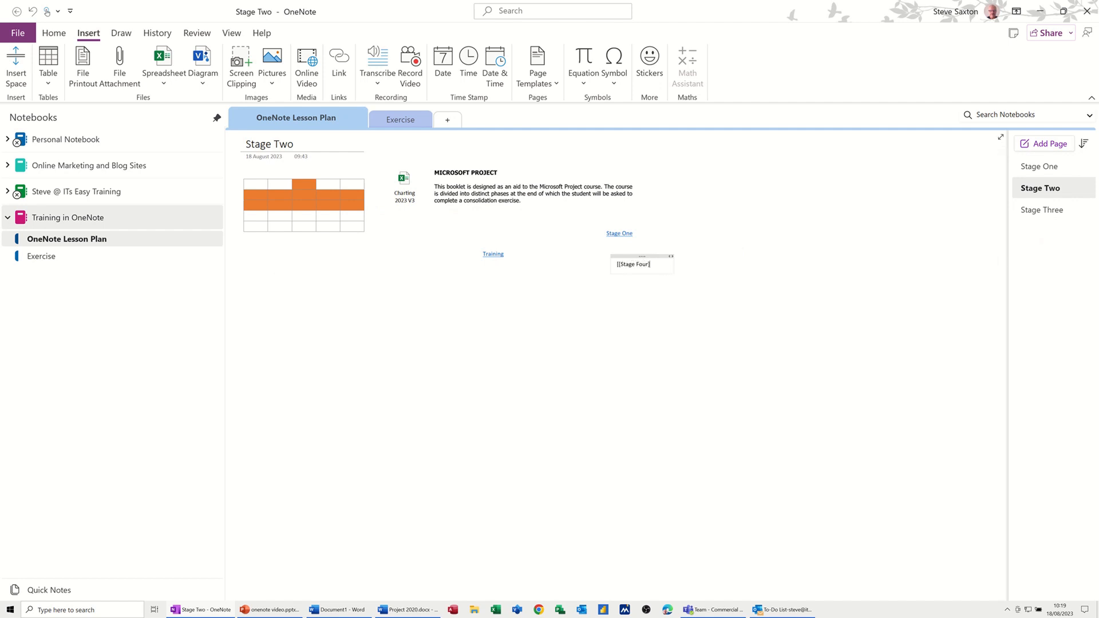
text(]])
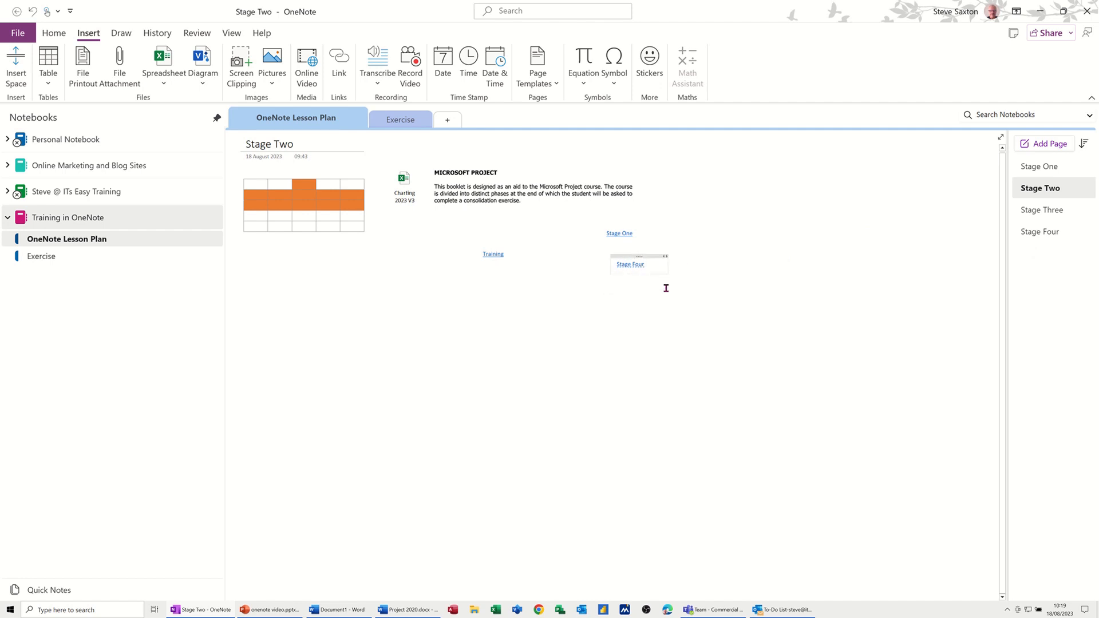
click(630, 265)
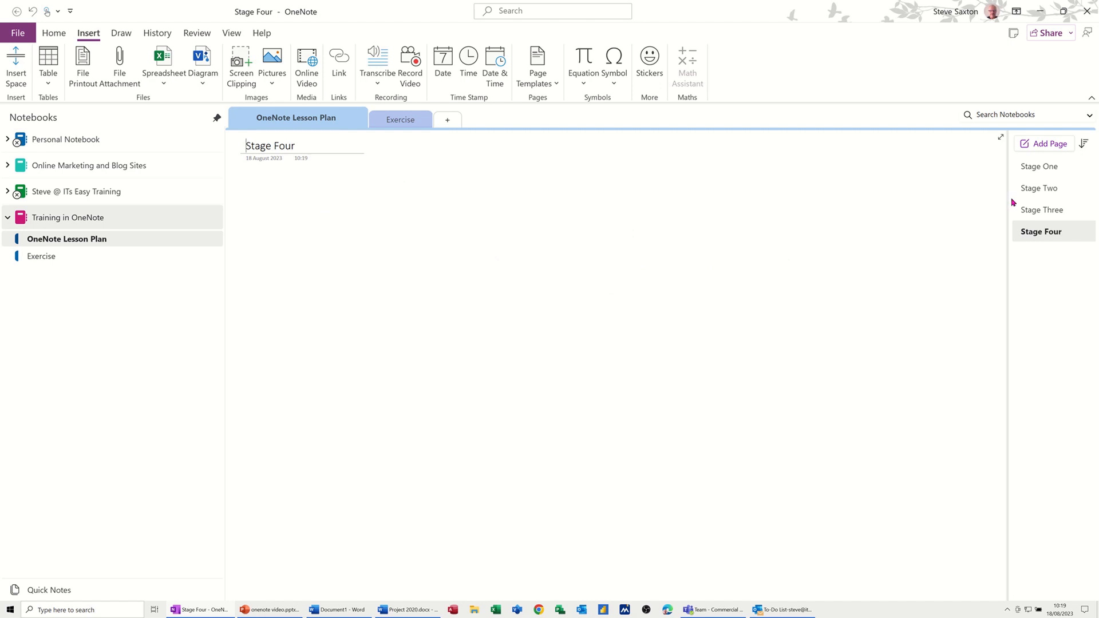
click(1033, 190)
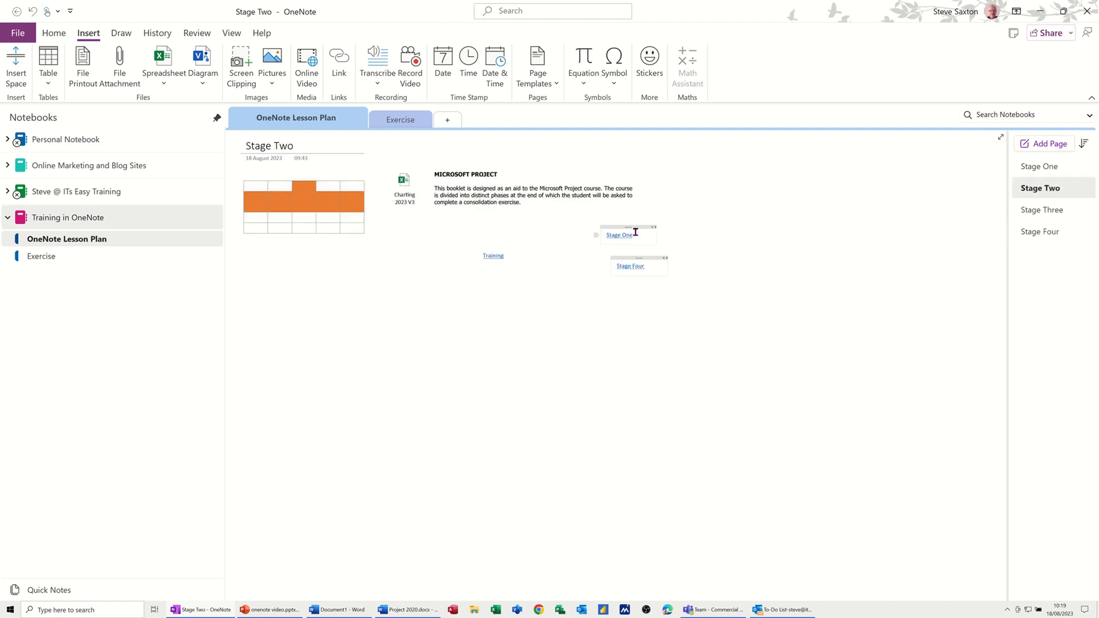
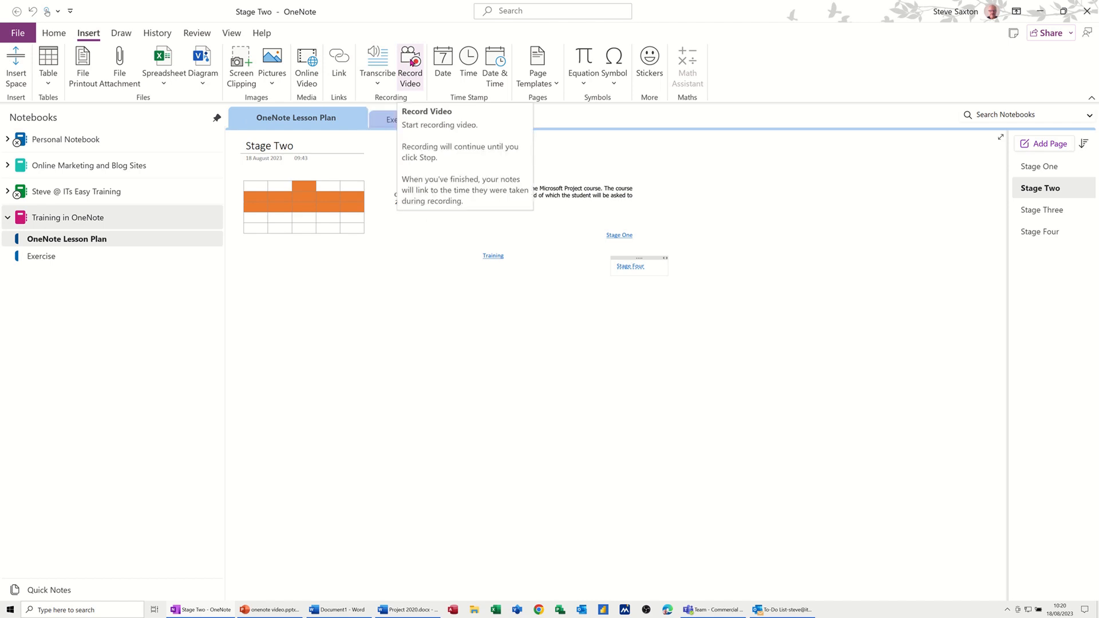
Record a short video on the Stage Two page and move its note container to the right of the MICROSOFT PROJECT clipping
click(411, 62)
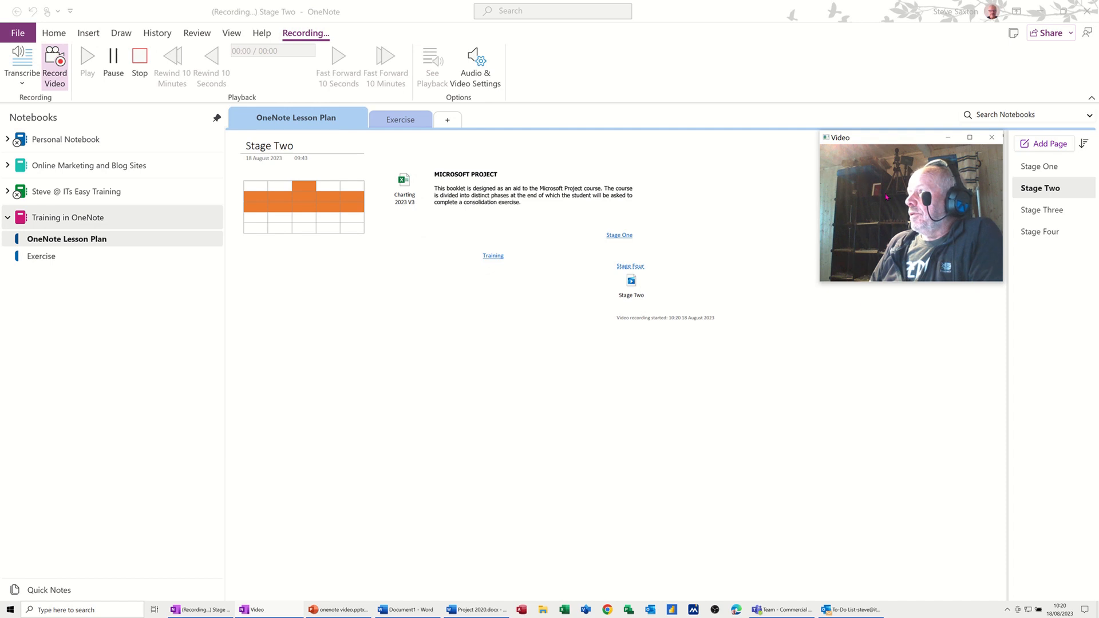
click(140, 63)
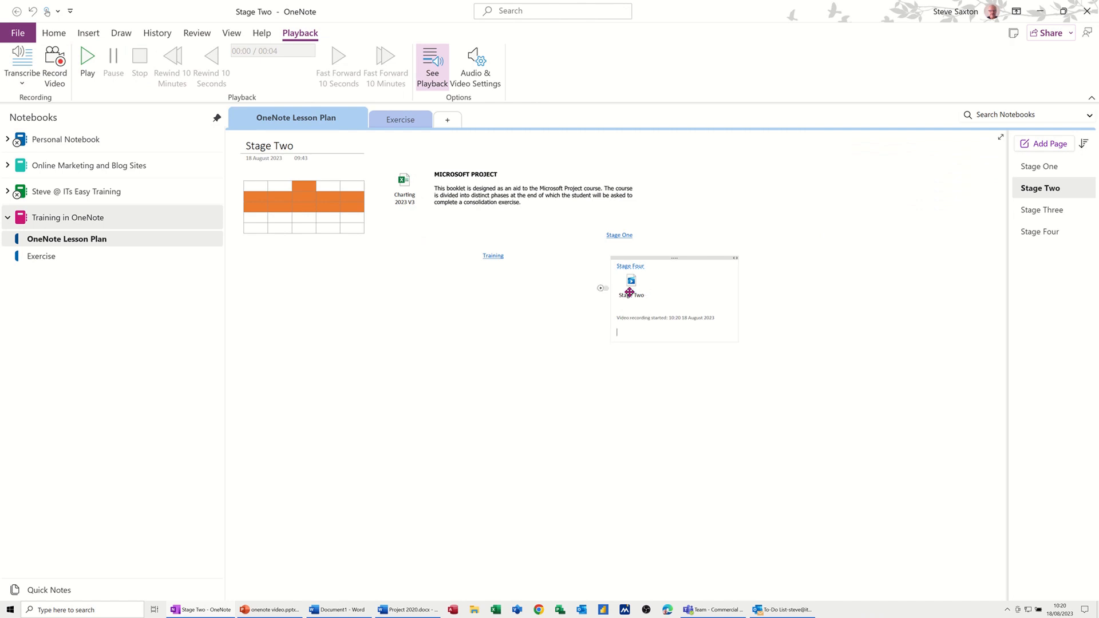
drag(690, 258, 752, 198)
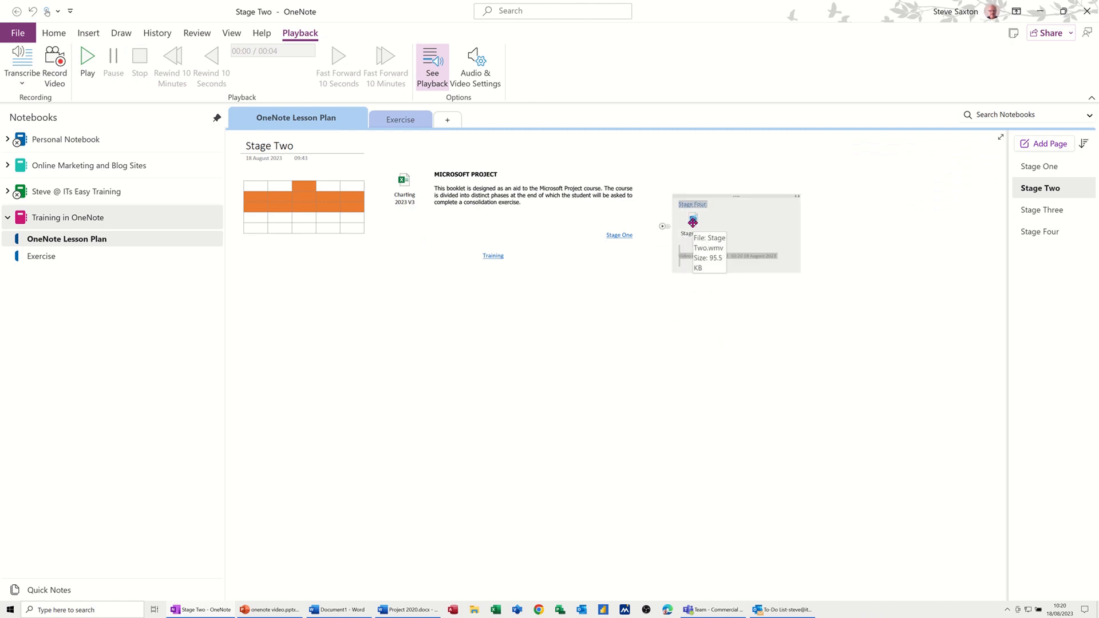
Play back the Stage Two video recording and close the video window
double_click(693, 220)
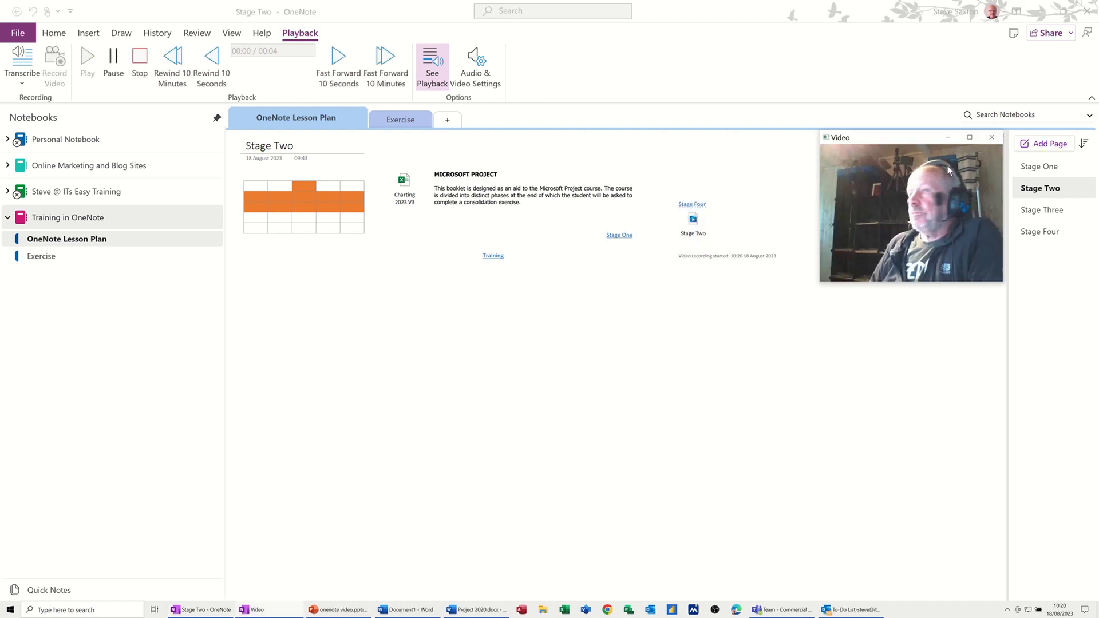
click(991, 139)
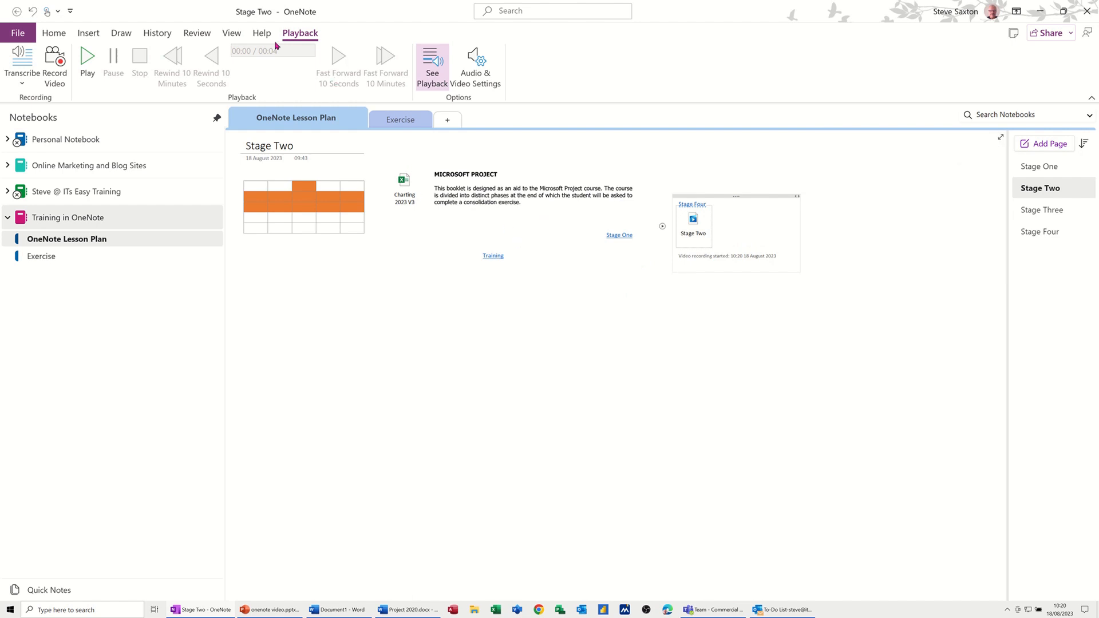
click(682, 316)
Insert the current date, the time, and a combined date and time stamp in a note below the Training link
click(90, 35)
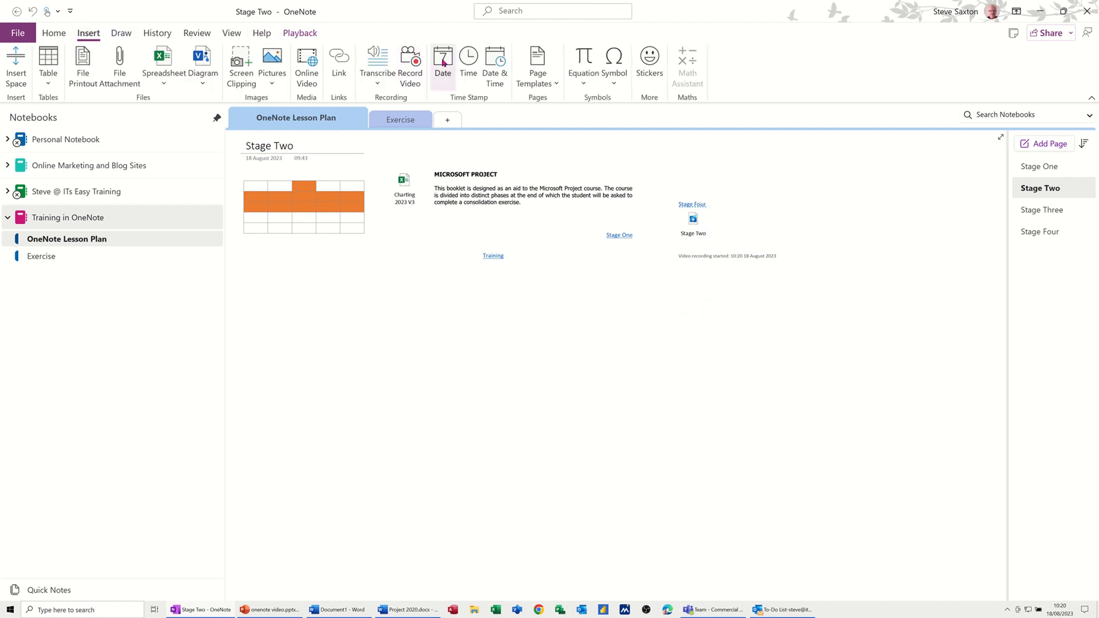
click(442, 62)
click(466, 57)
click(503, 64)
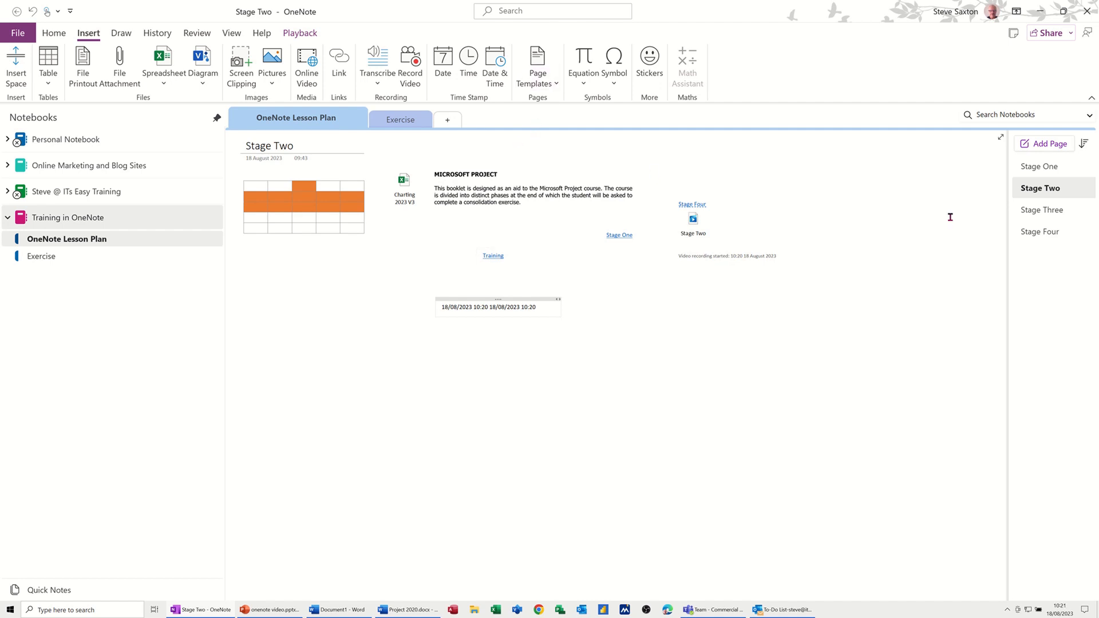
From the Stage Four page, add new pages based on the Blue Bubbles Corner and Project To Do List templates
click(1027, 237)
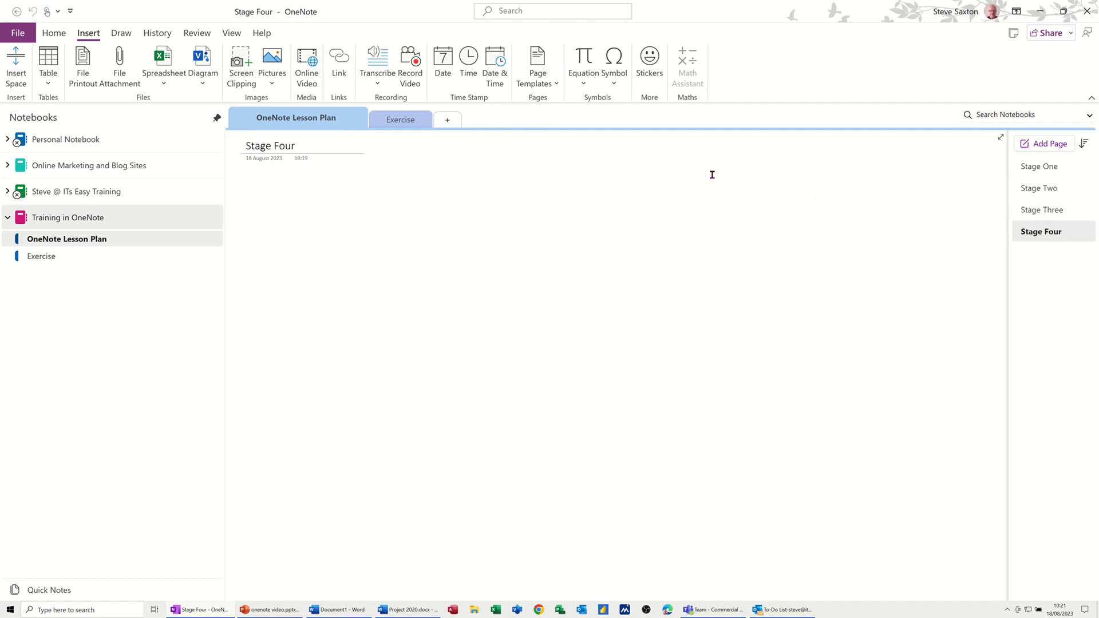
click(553, 84)
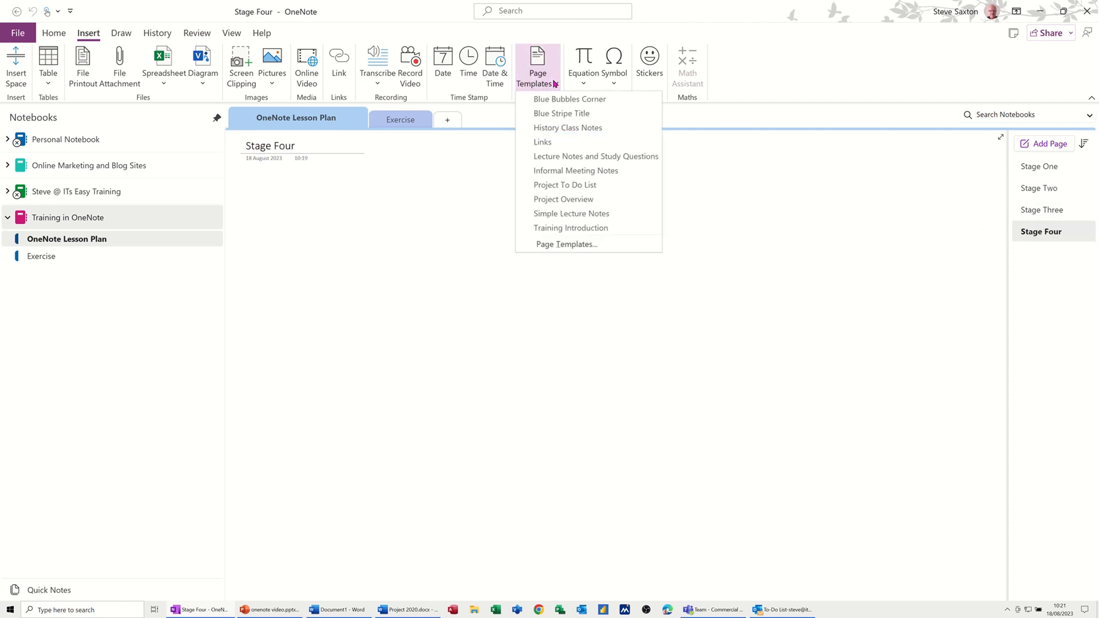
click(553, 102)
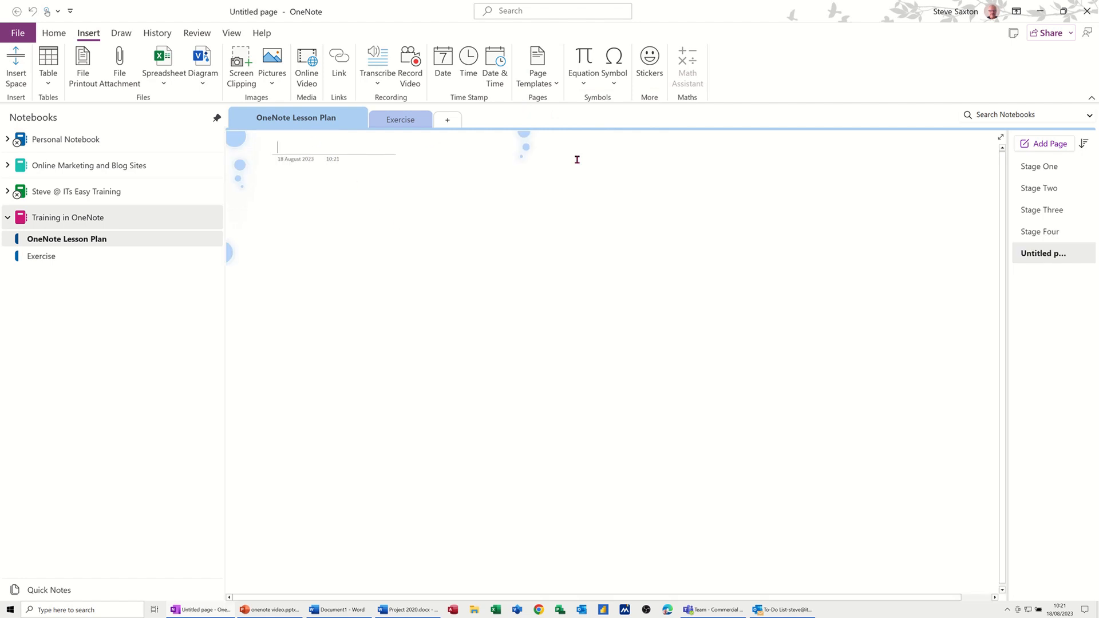
click(555, 84)
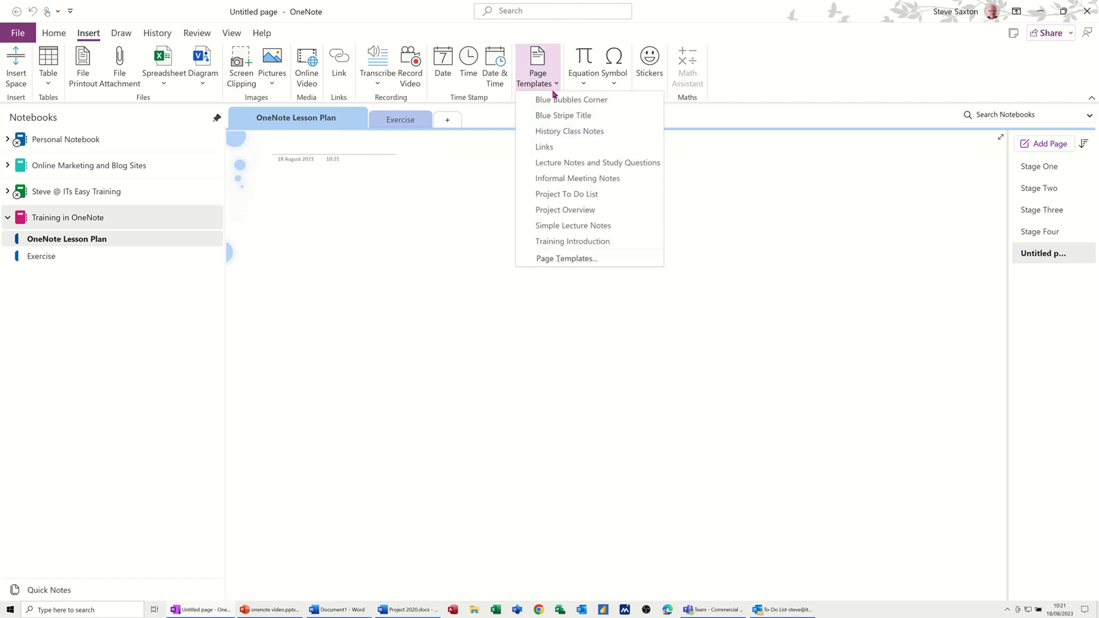
click(545, 195)
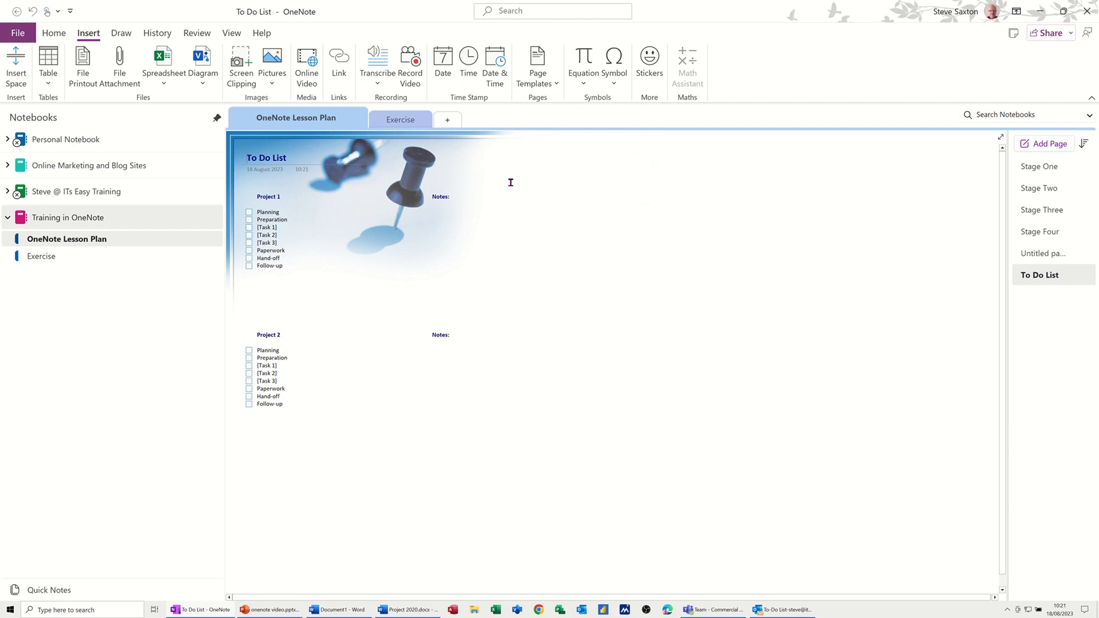
Add new pages based on the Simple Lecture Notes and Training Introduction templates
click(548, 84)
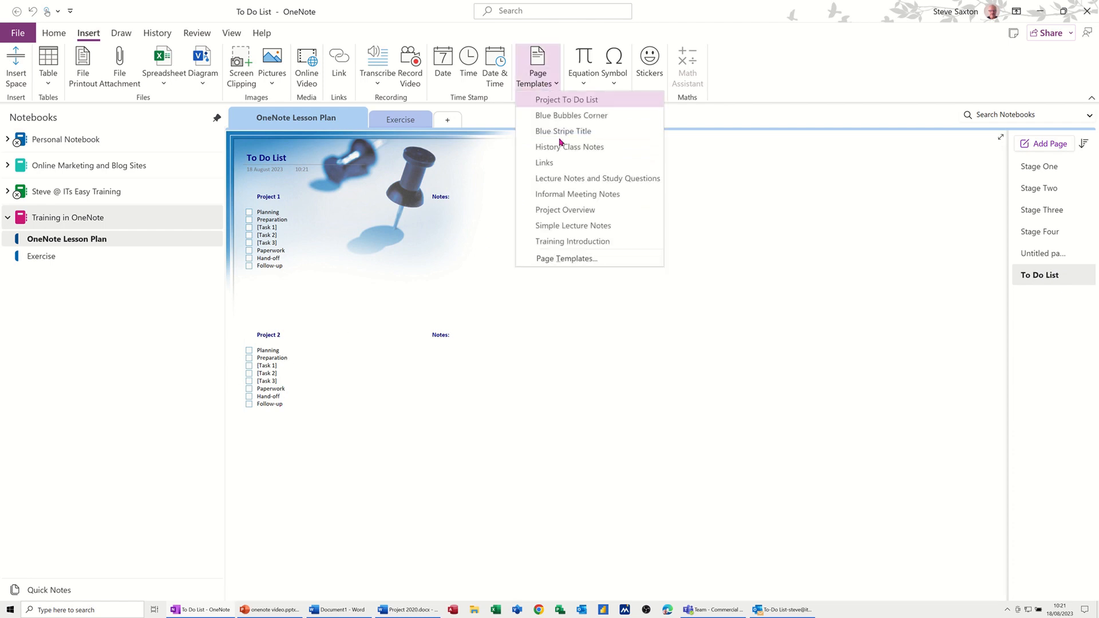
click(555, 227)
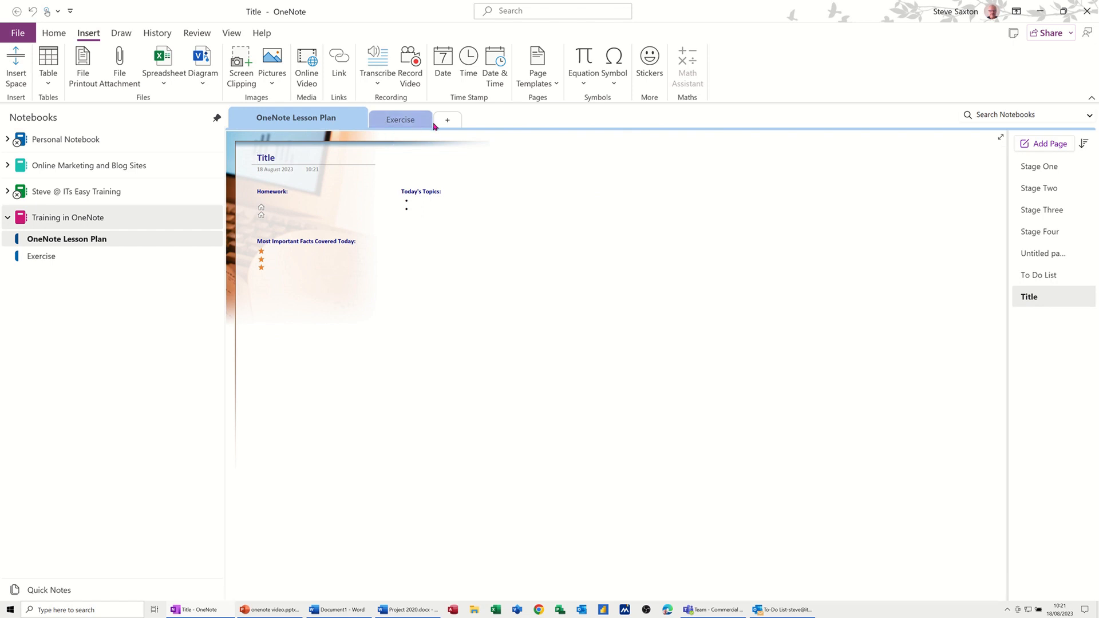
click(554, 85)
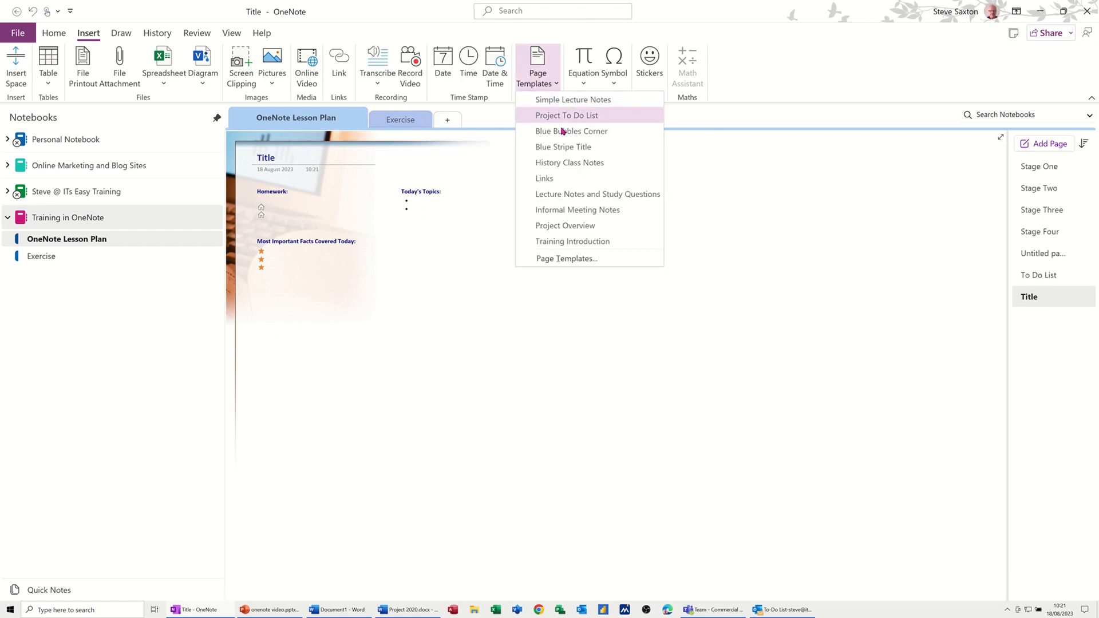
click(551, 243)
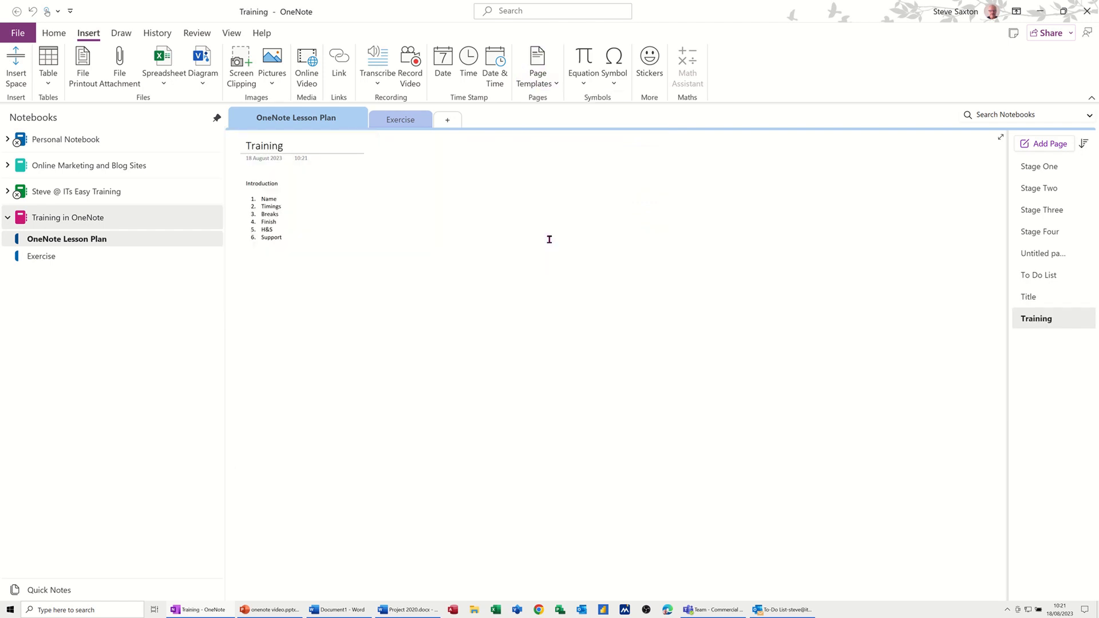
Browse the full set of page templates and add a page from the custom Project Plan template
click(547, 89)
click(560, 261)
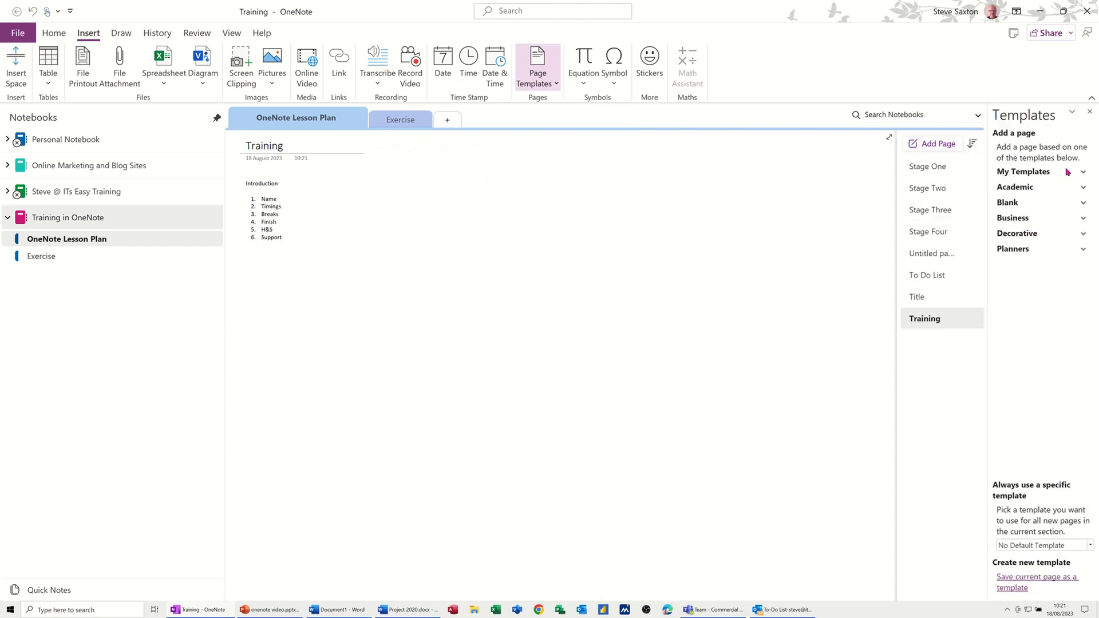
click(1083, 173)
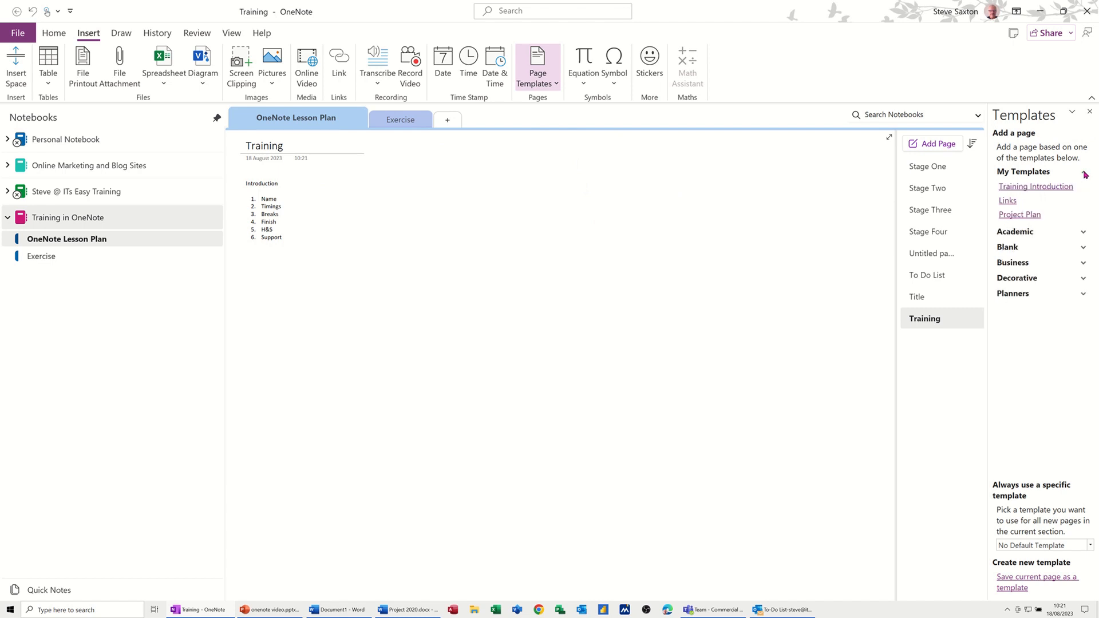
click(1011, 215)
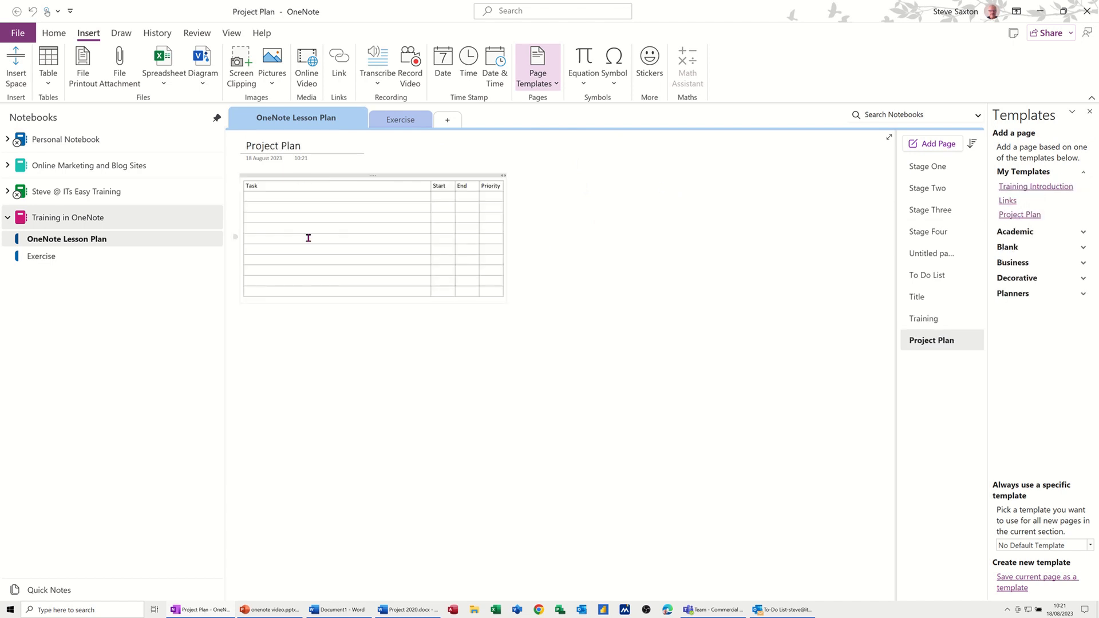
Add a page from each Academic template: Simple Lecture Notes, Detailed Lecture Notes, Lecture Notes and Study Questions, Math/Science Class Notes, and History Class Notes
click(1035, 235)
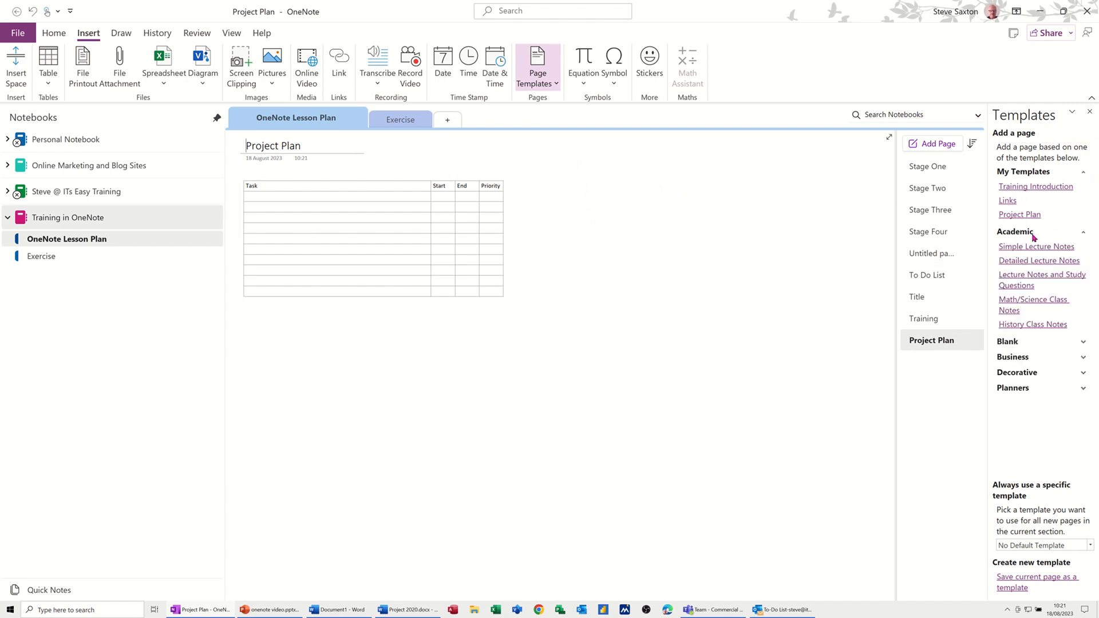
click(1026, 247)
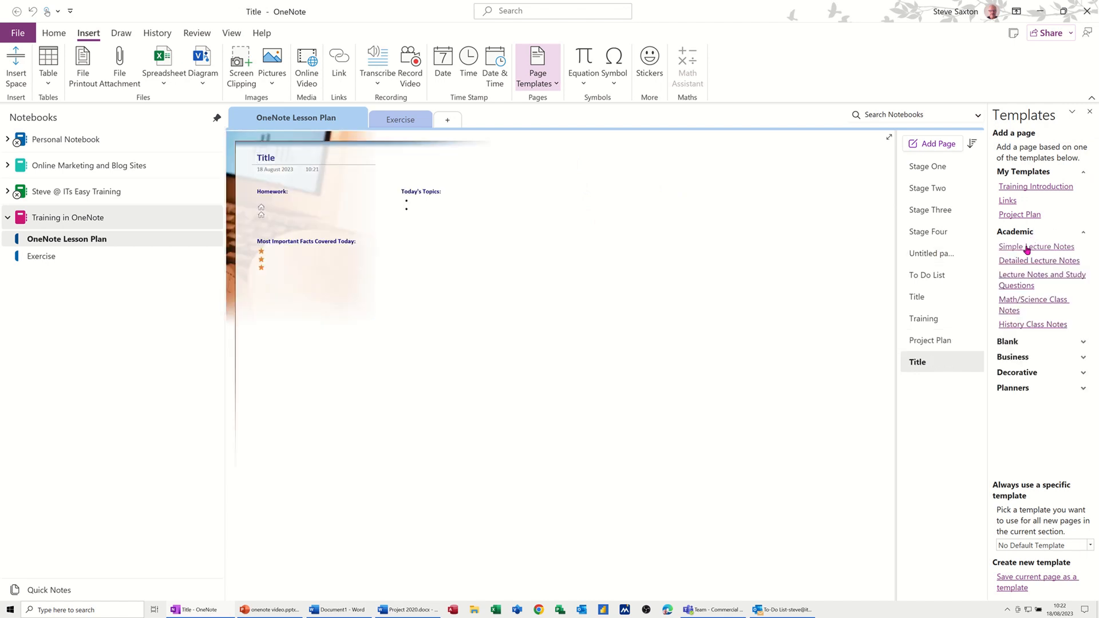
click(1029, 262)
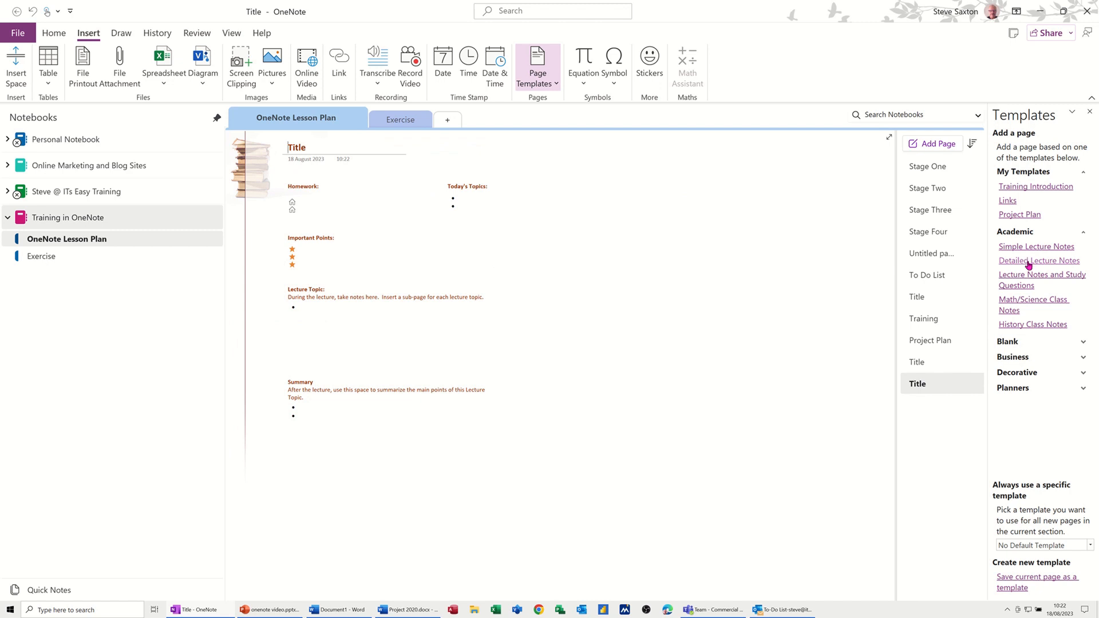
click(1028, 277)
click(1026, 305)
click(1018, 325)
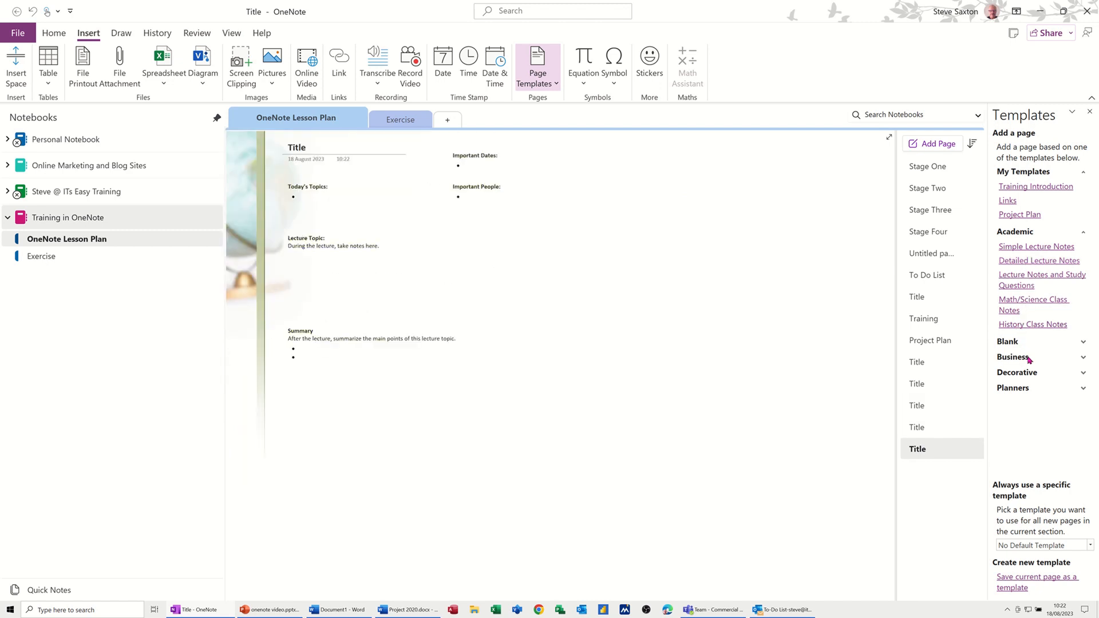
Add a page from the Business template Project Overview, delete its body text container, and close the template list
click(1029, 358)
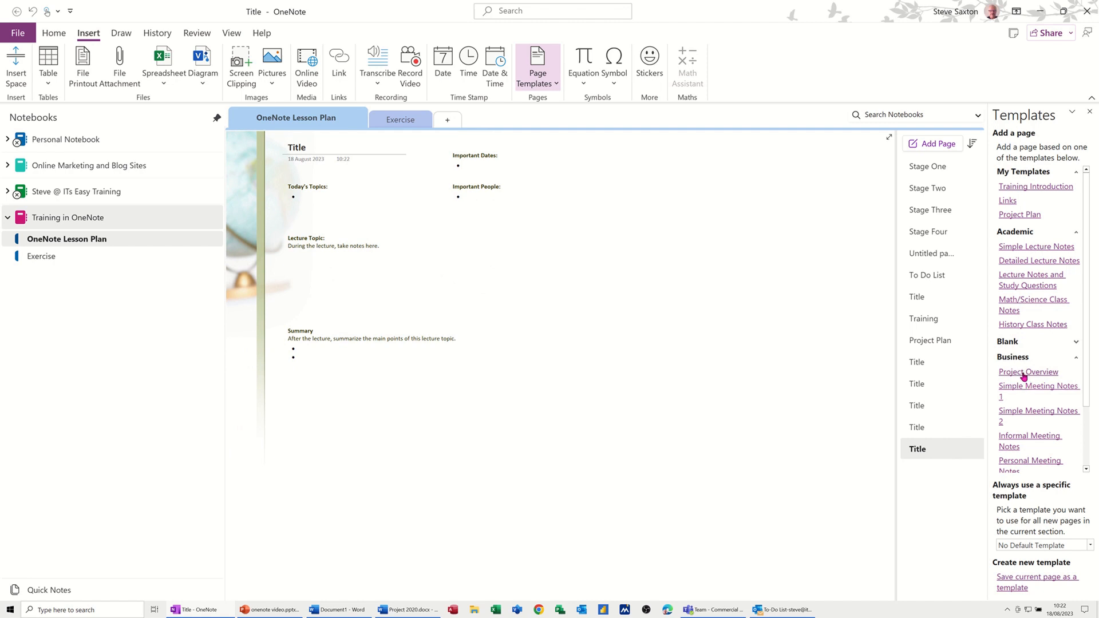
click(1023, 374)
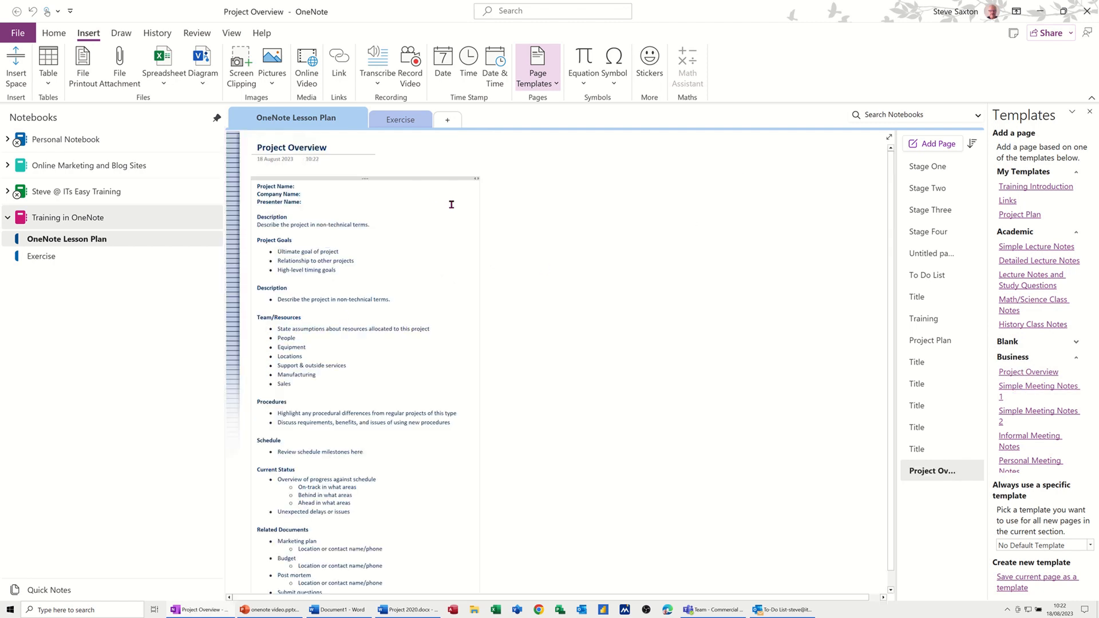
click(443, 178)
key(Delete)
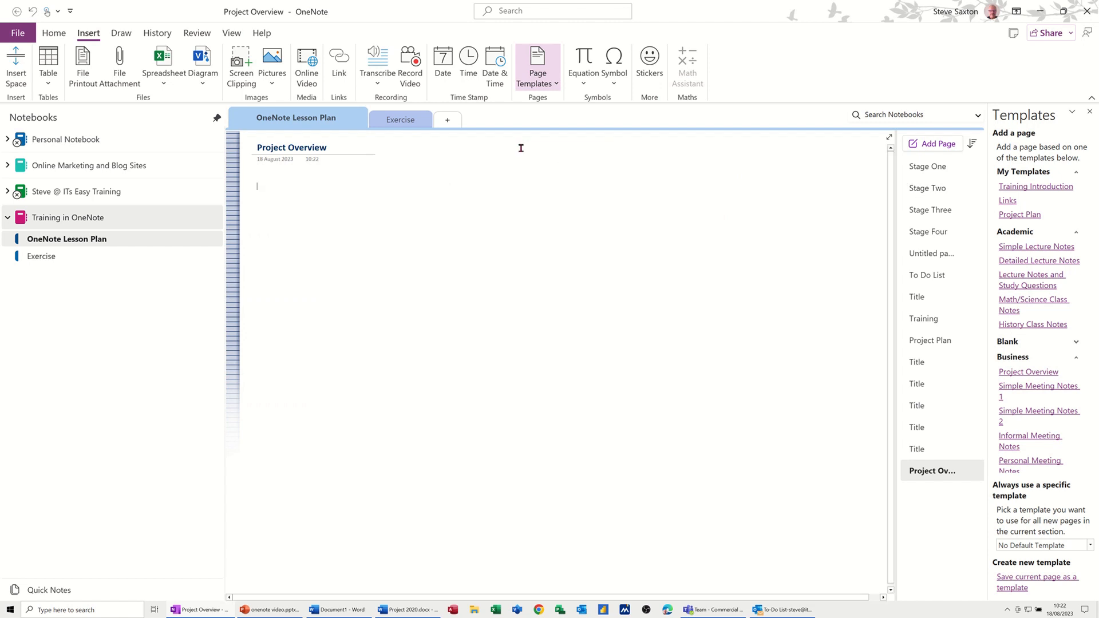
click(1089, 112)
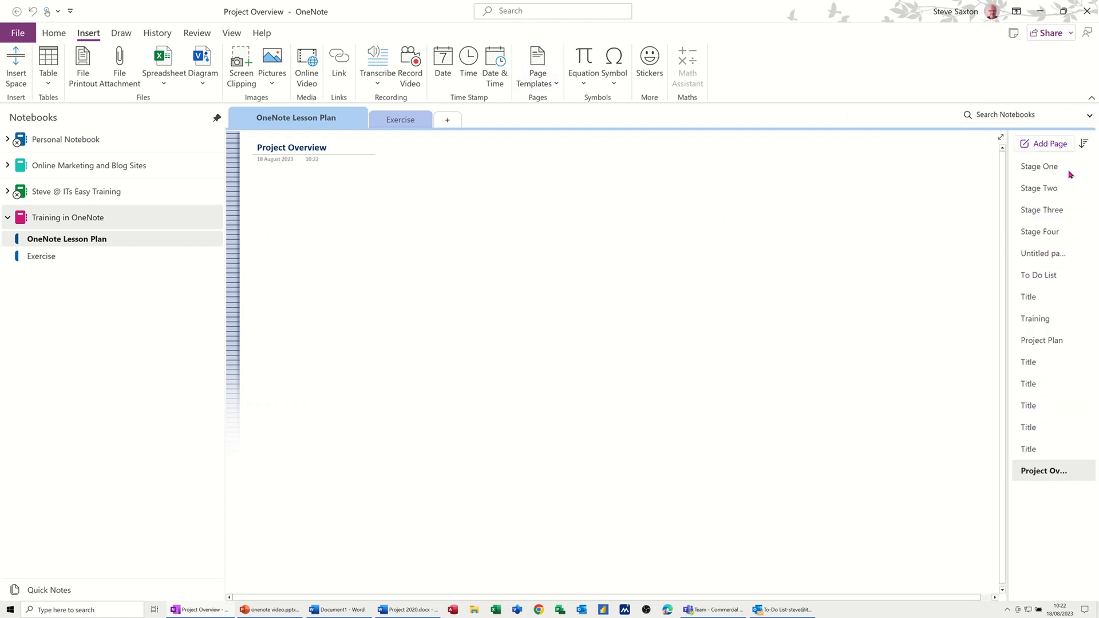
On the Stage Four page, create a 1. 2. 3. numbered list with Part One, Part Two and Part Three
click(1034, 233)
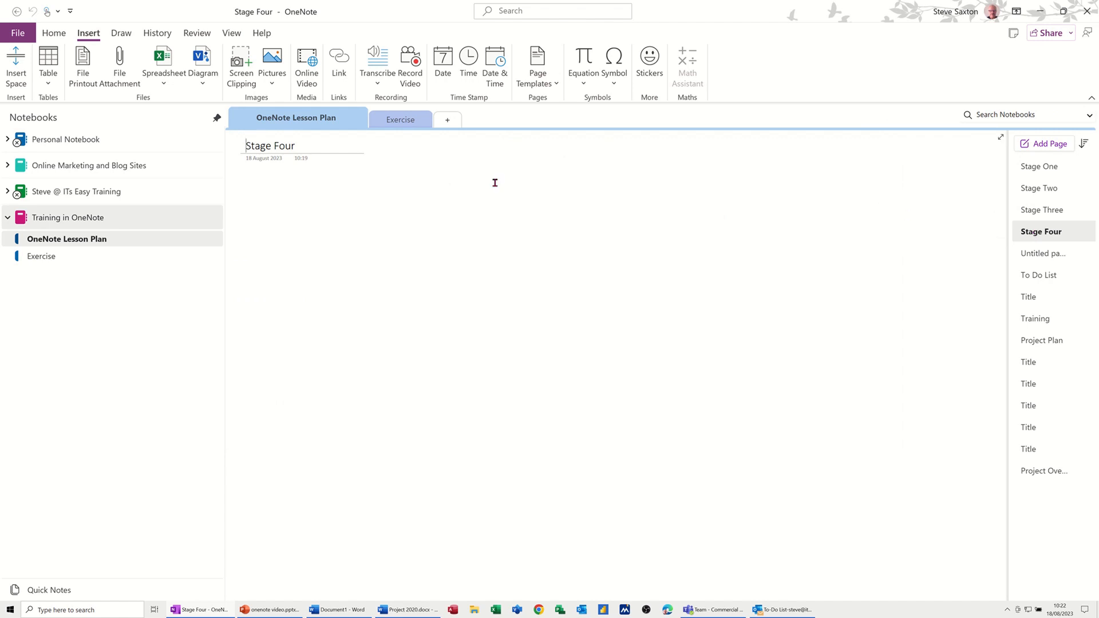
click(281, 184)
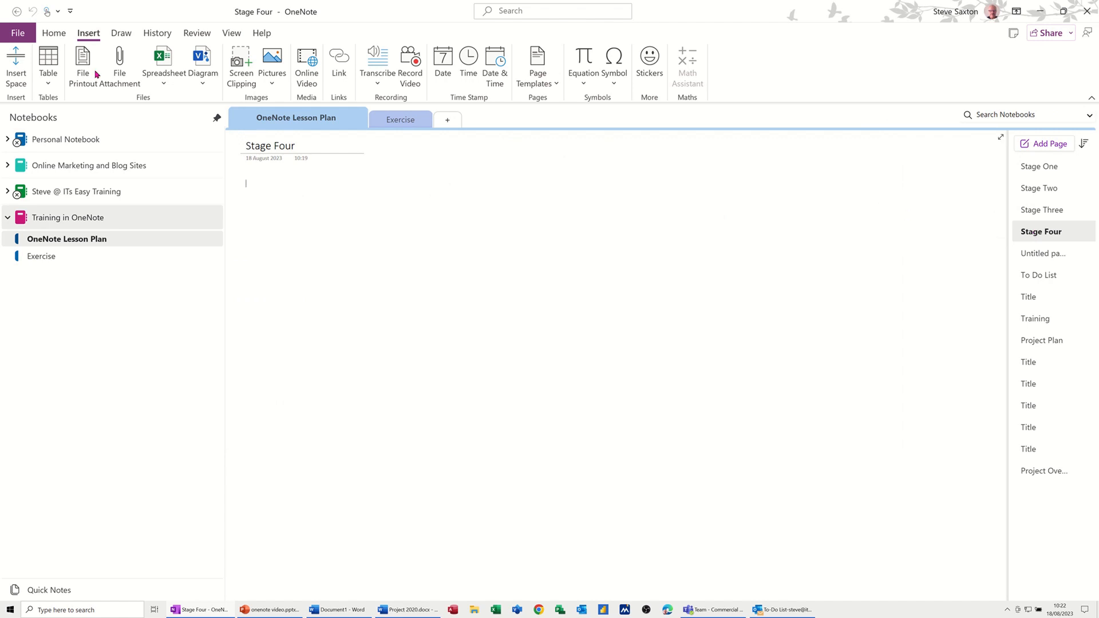
click(54, 32)
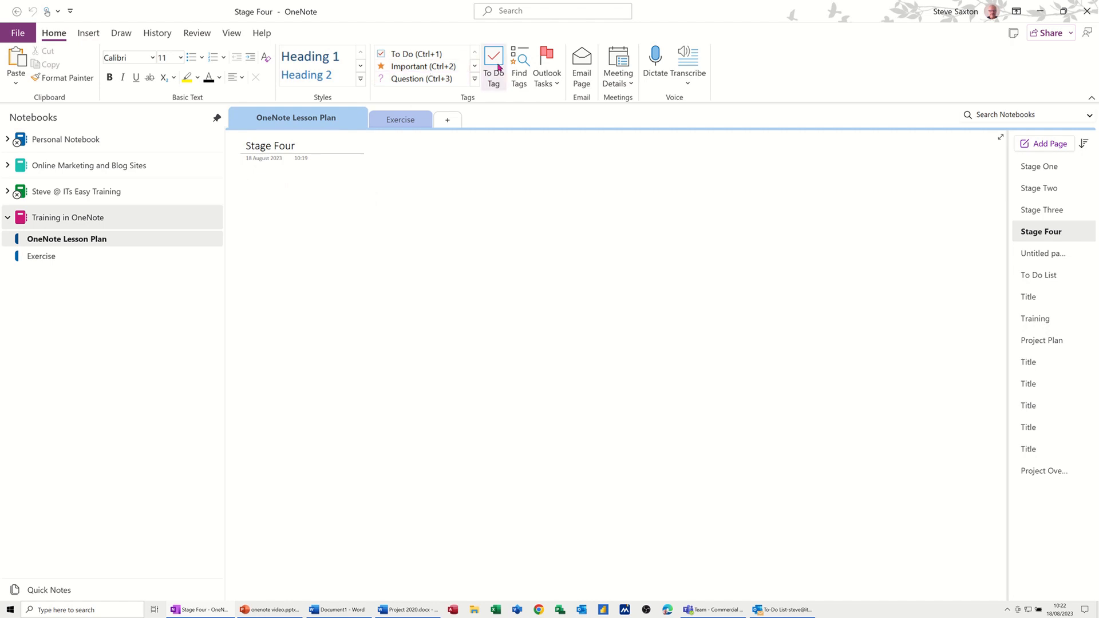
click(224, 57)
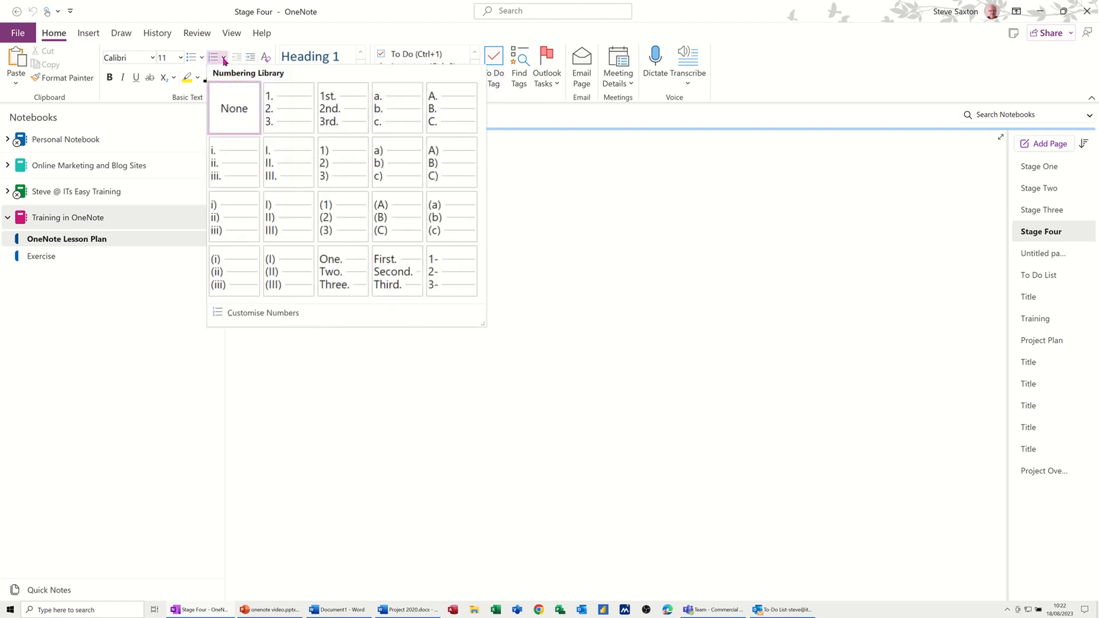
click(280, 112)
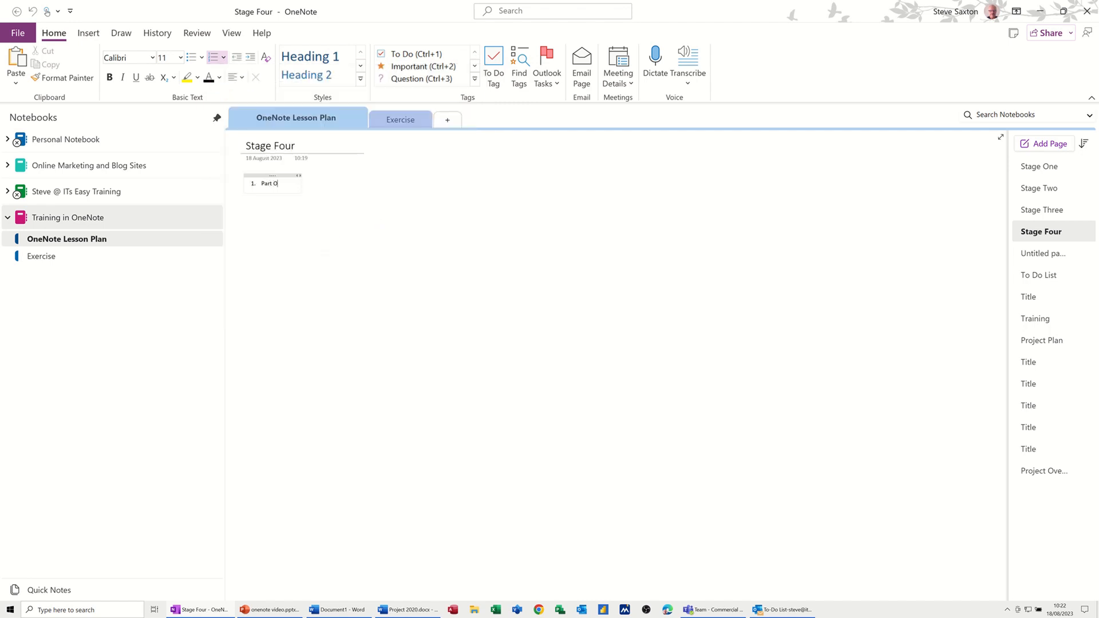
key(Return)
text(Part Two)
key(Return)
text(P)
click(354, 205)
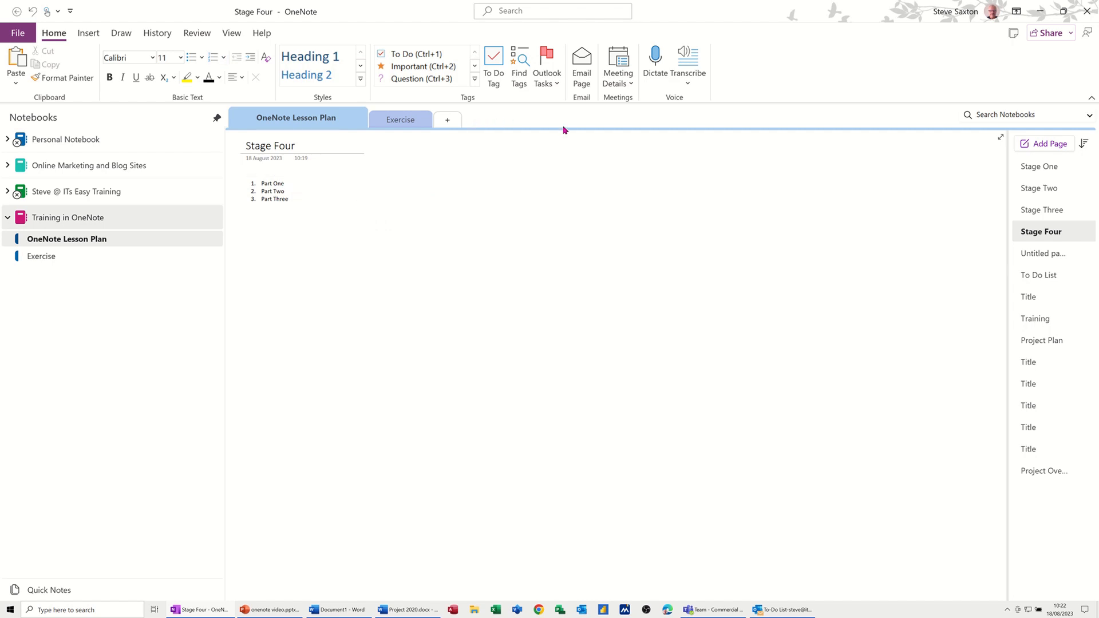
Save the Stage Four page as a template named ToDo List and close the template list
click(89, 32)
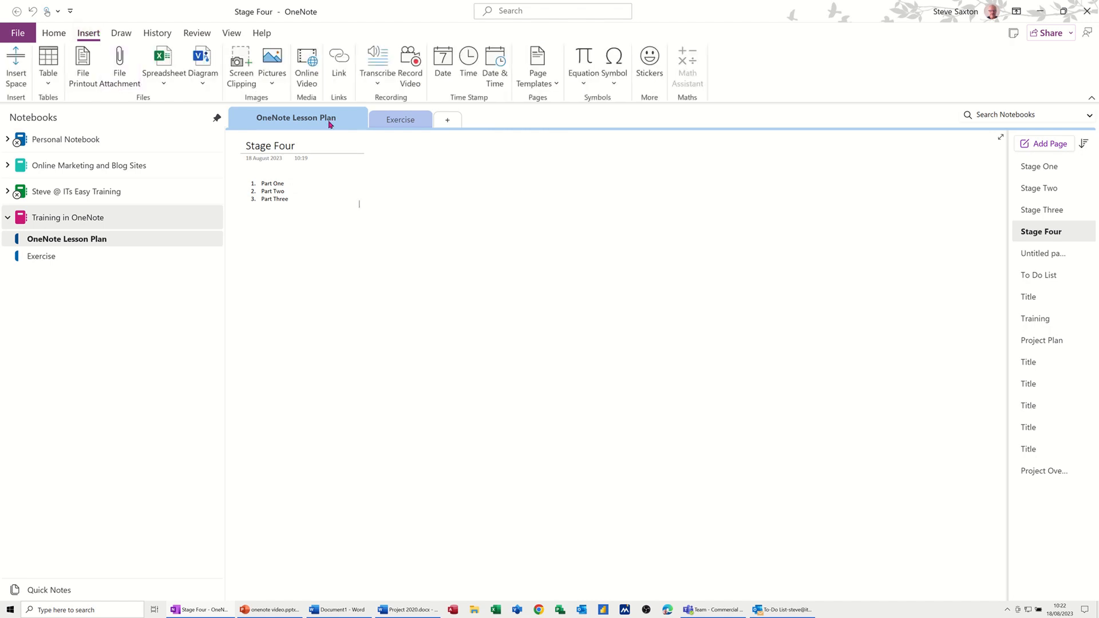
click(558, 83)
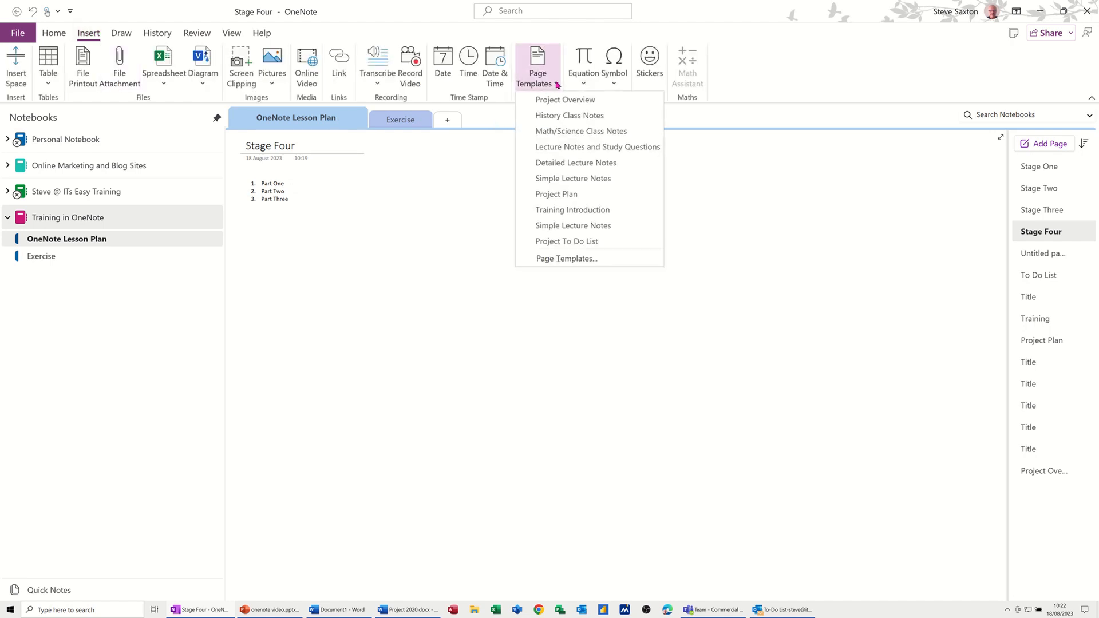
click(563, 259)
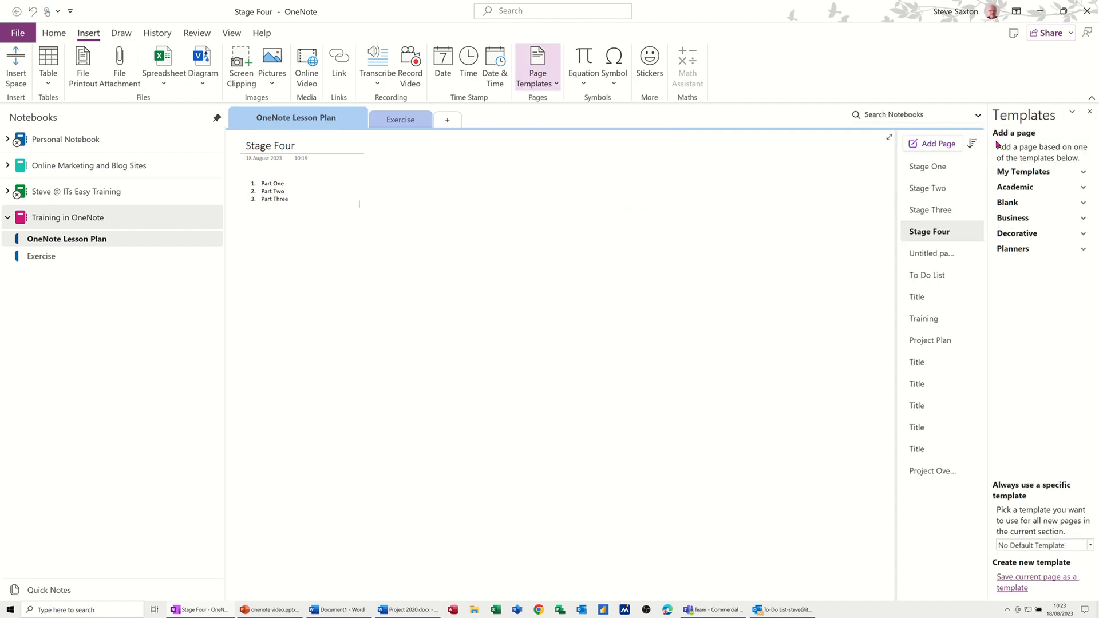
click(1013, 584)
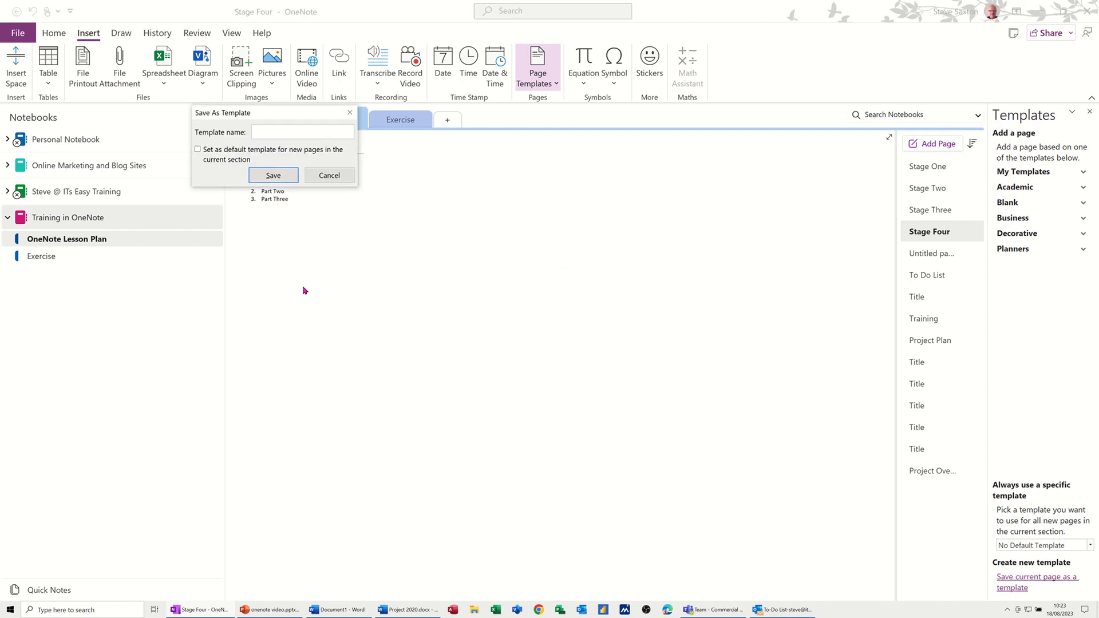
text(ToDo List)
click(273, 176)
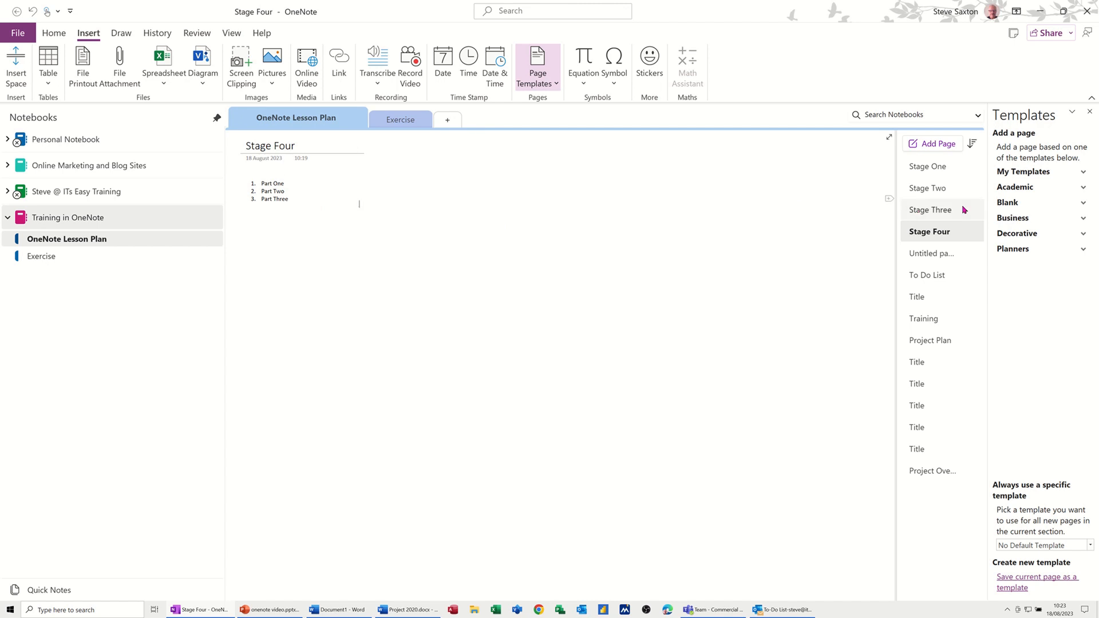
click(1088, 112)
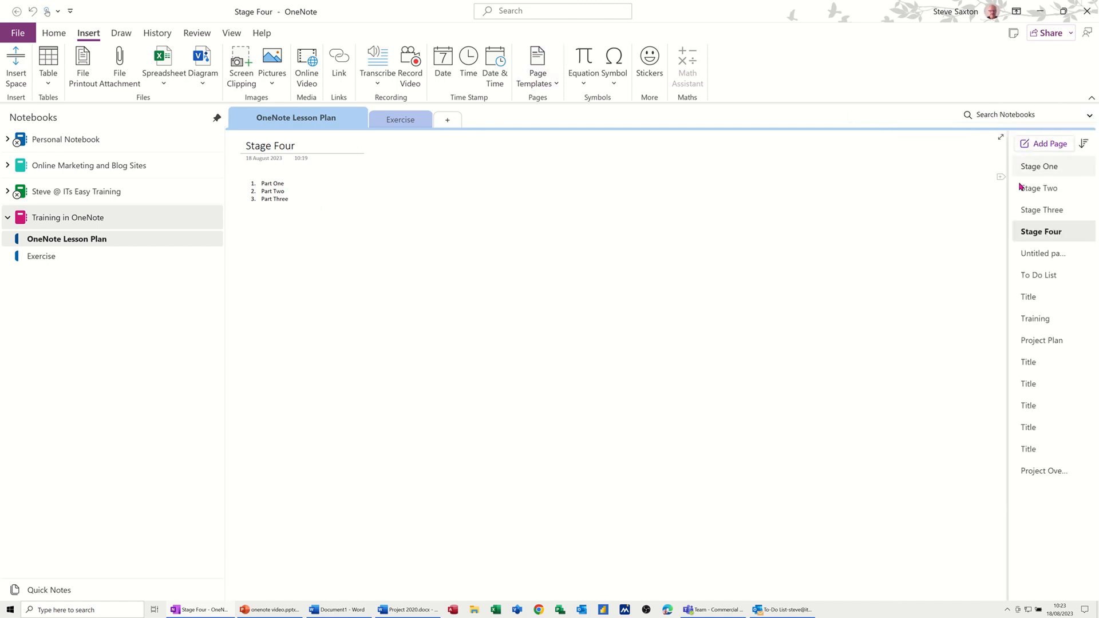
Look through the Stage Two, Stage One and Stage Three pages and return to Stage Four
click(1036, 190)
click(1039, 168)
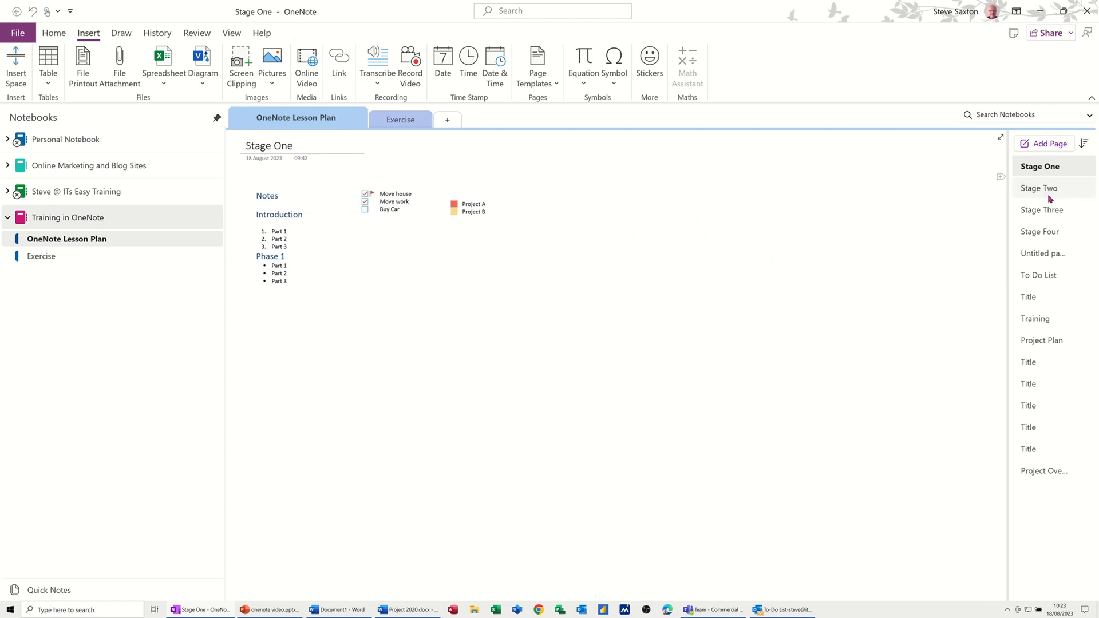
click(1041, 233)
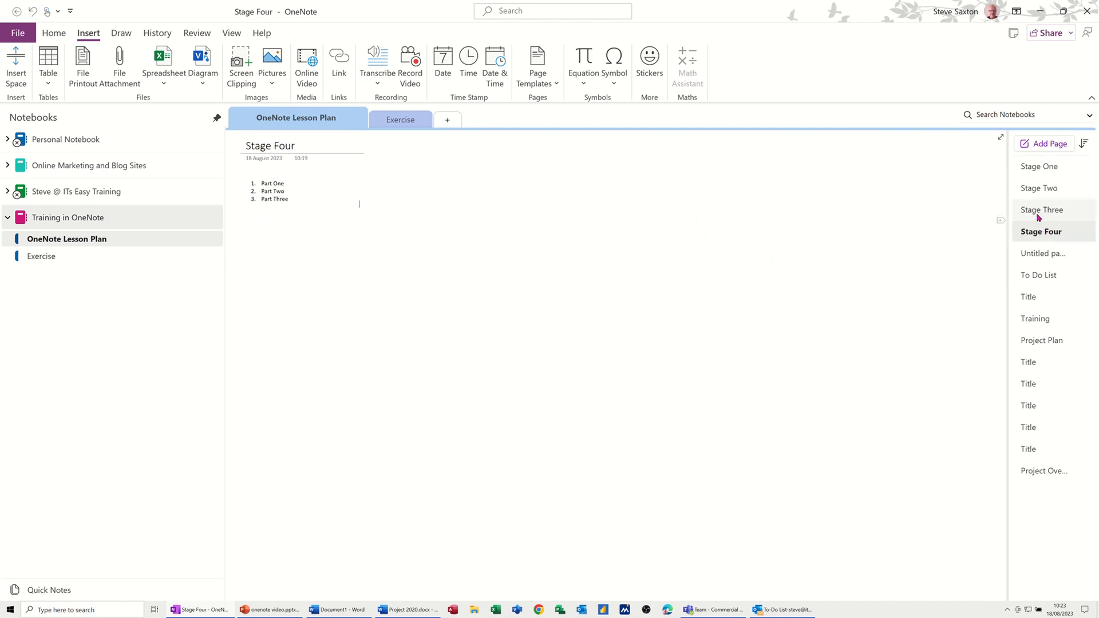
click(1037, 213)
click(1036, 232)
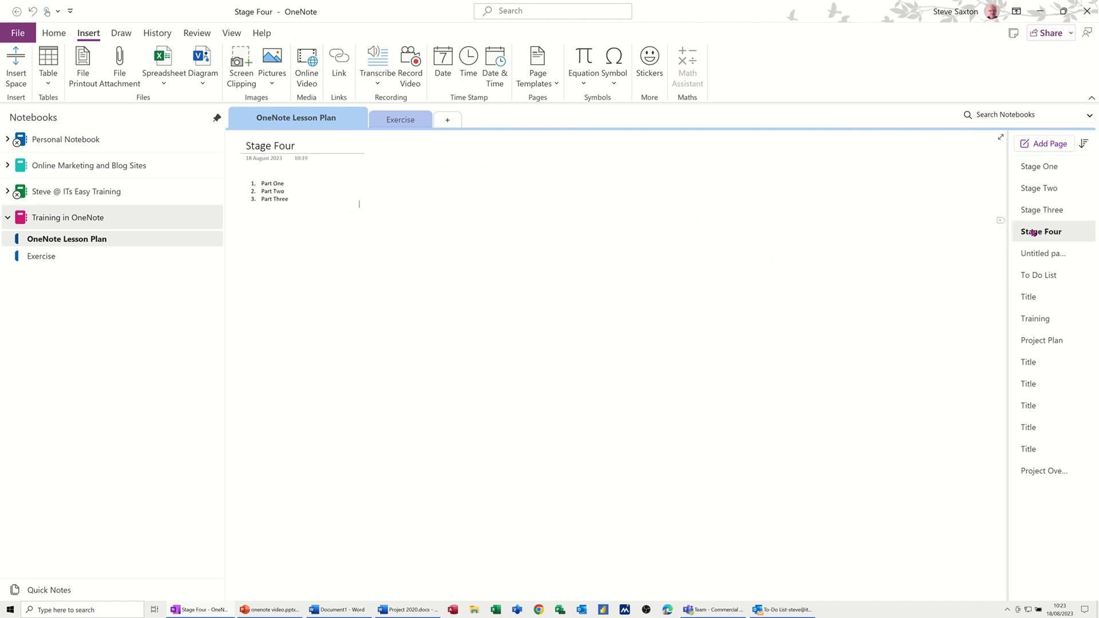
Add a new page to the OneNote Lesson Plan section and title it Stage Five
click(1047, 144)
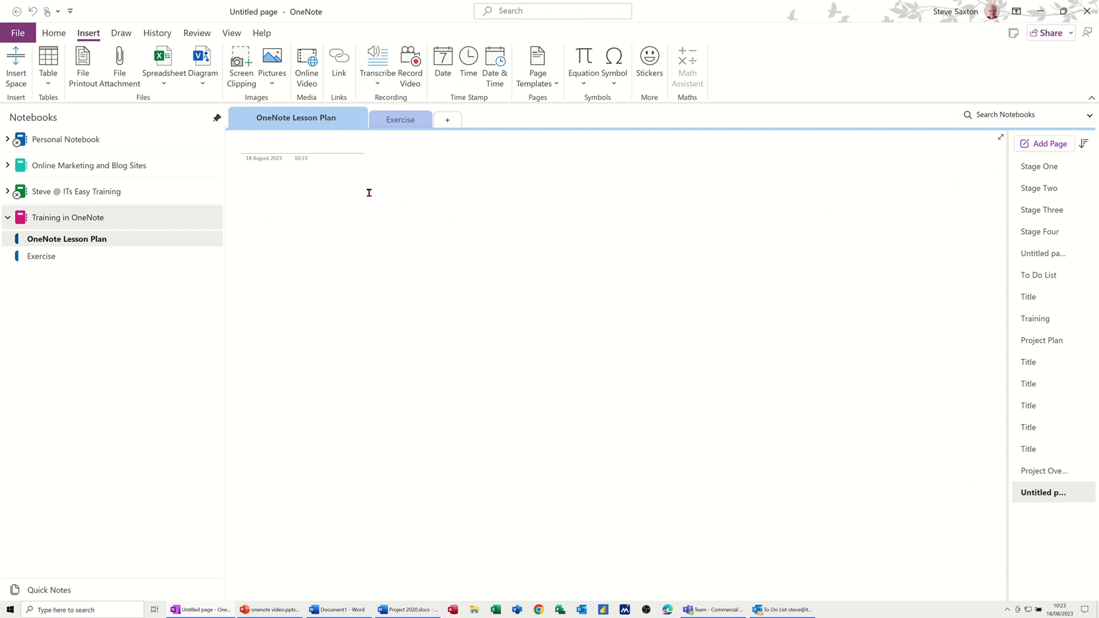
text(S)
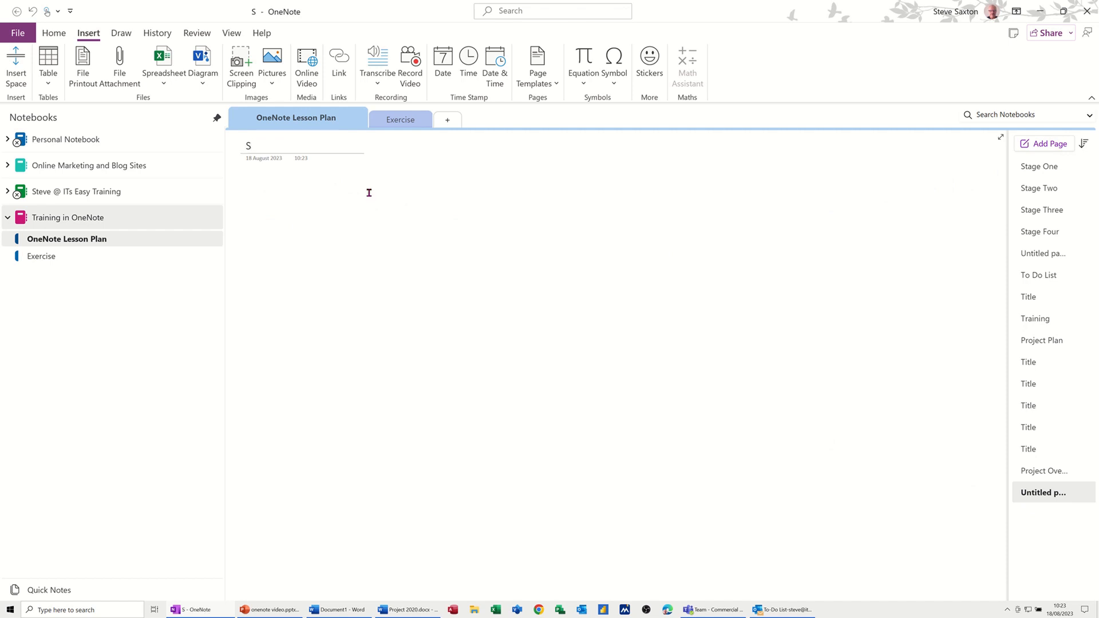
text(tage Five)
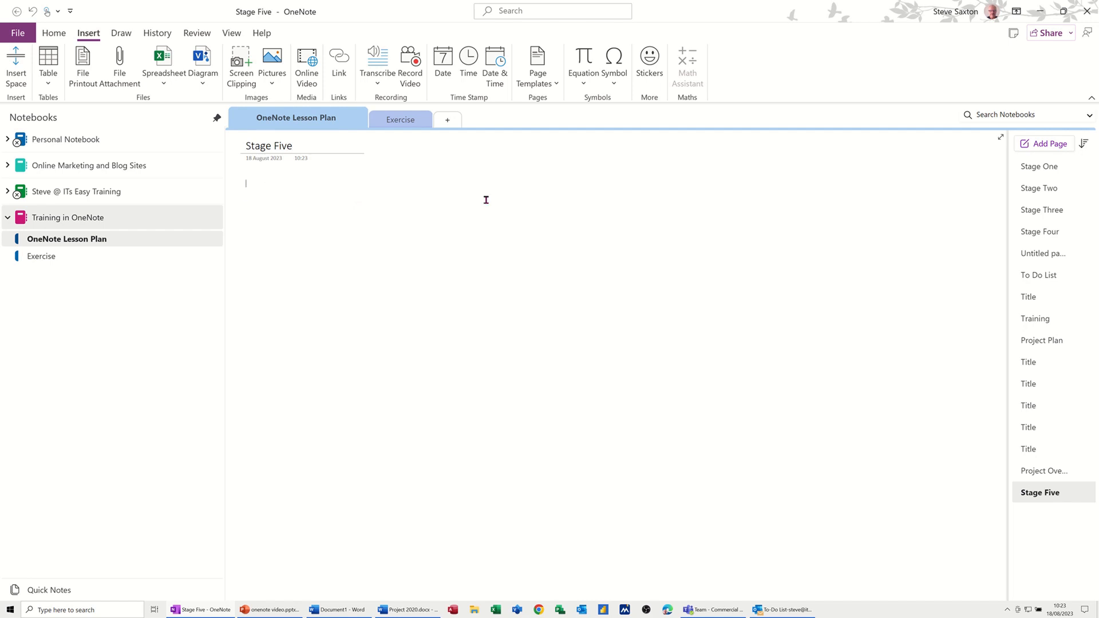
Add a page from the custom ToDo List template under My Templates and close the template list
click(553, 85)
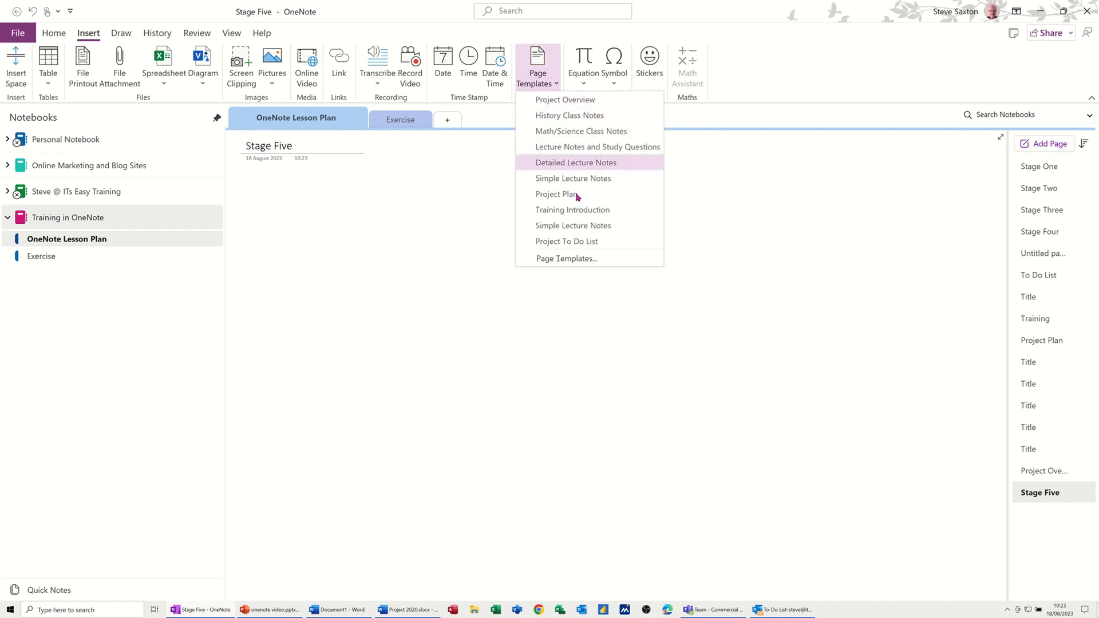
click(569, 258)
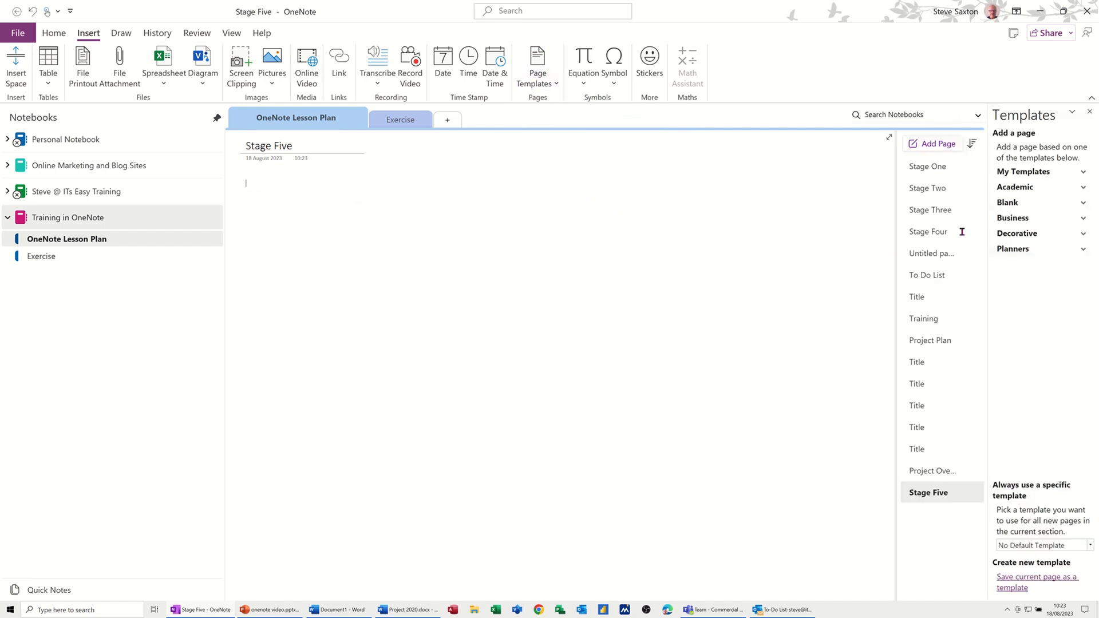
click(1038, 172)
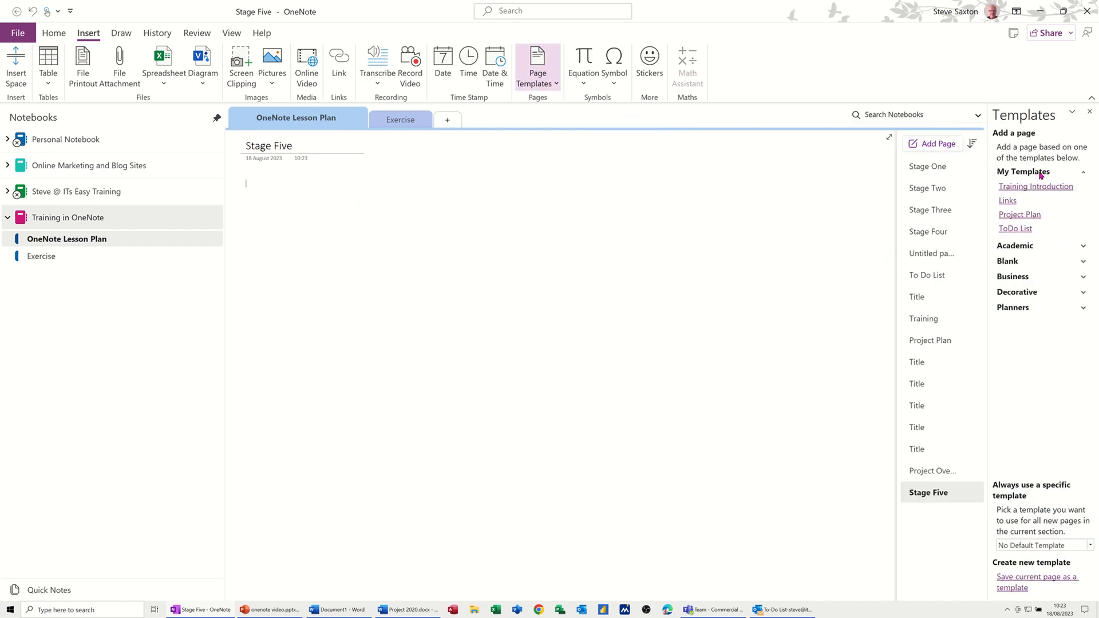
click(1014, 228)
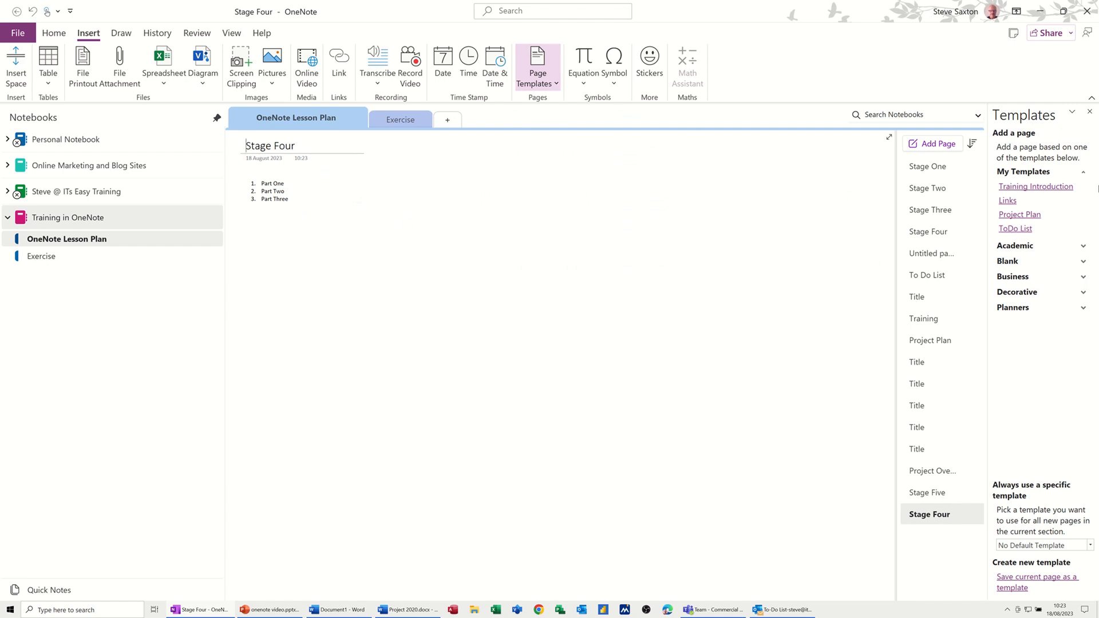
click(1089, 112)
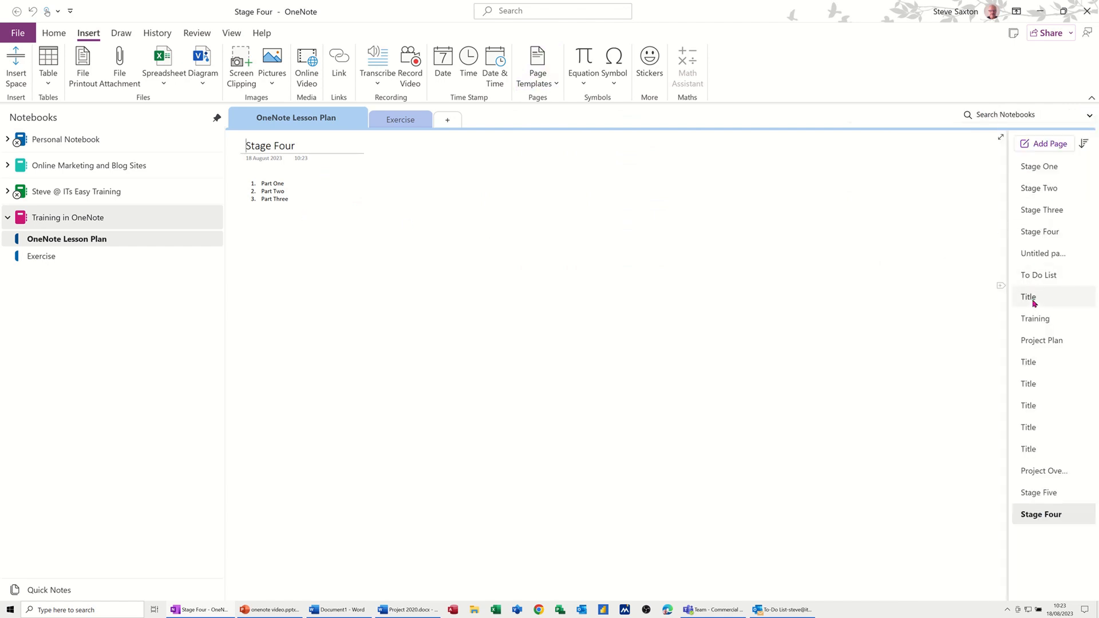
Delete the Untitled, To Do List, Title, Training, Project Plan, Project Overview and Stage Five pages, keeping the new Stage Four page
click(1034, 254)
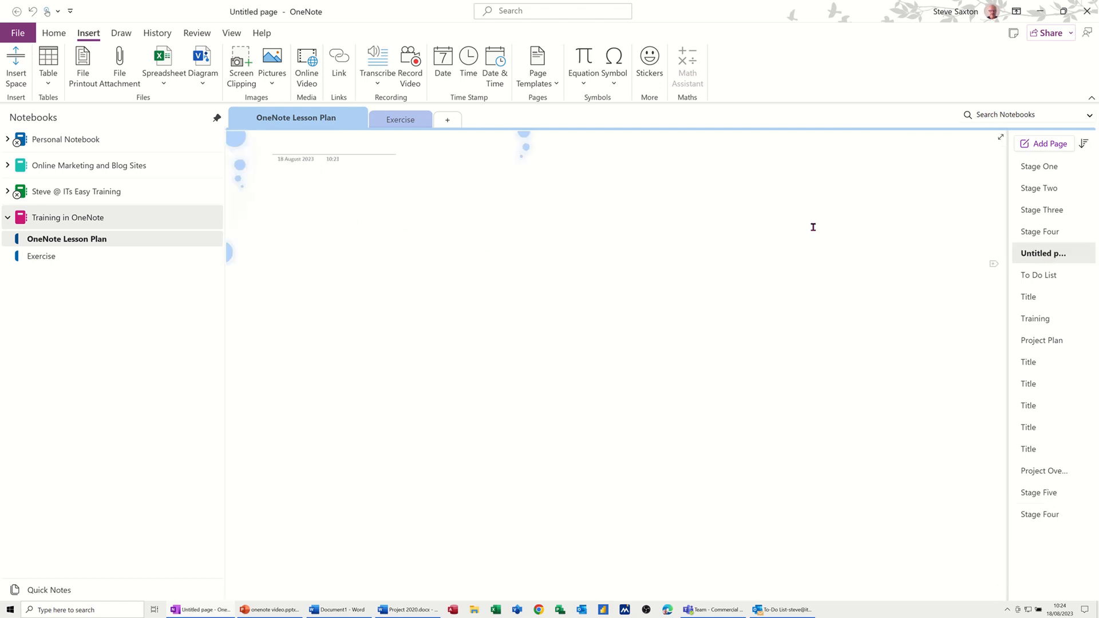
right_click(1043, 256)
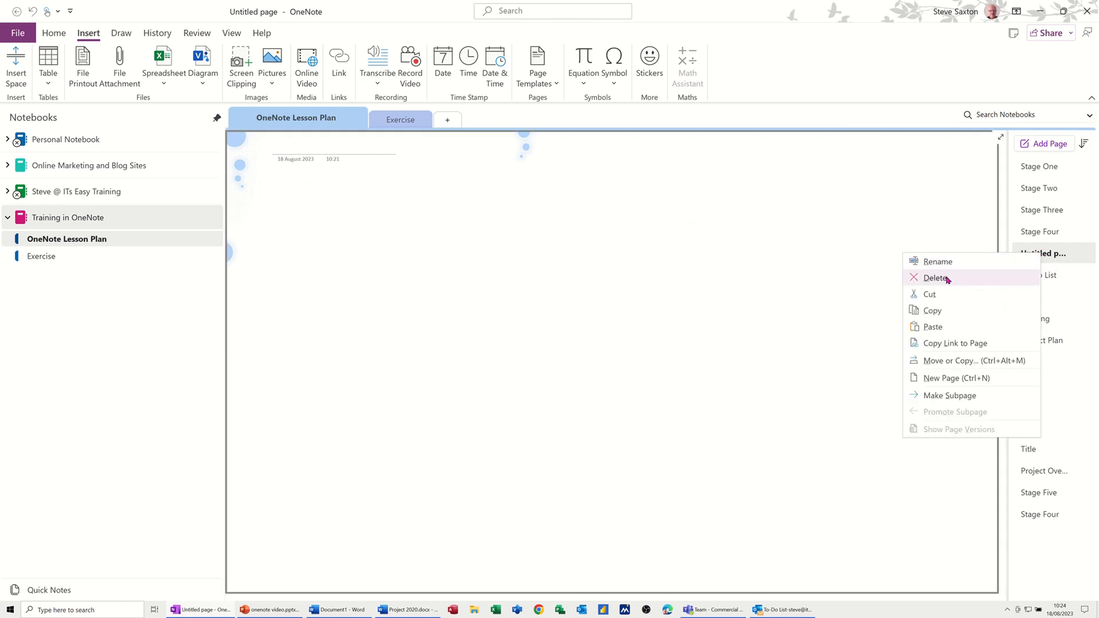
click(965, 278)
right_click(1042, 257)
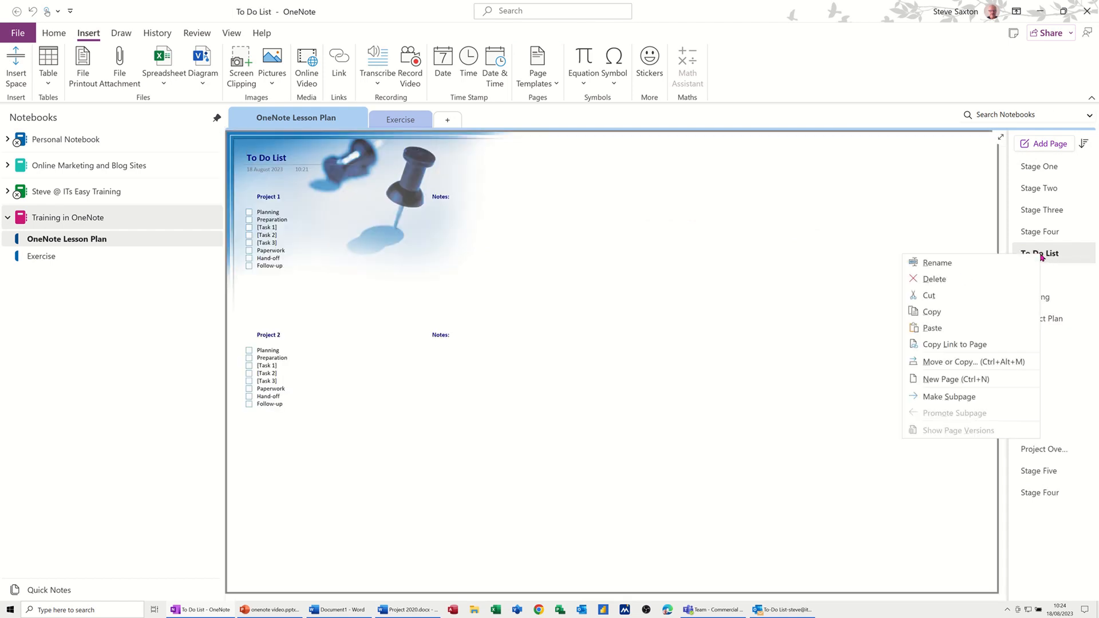
click(953, 279)
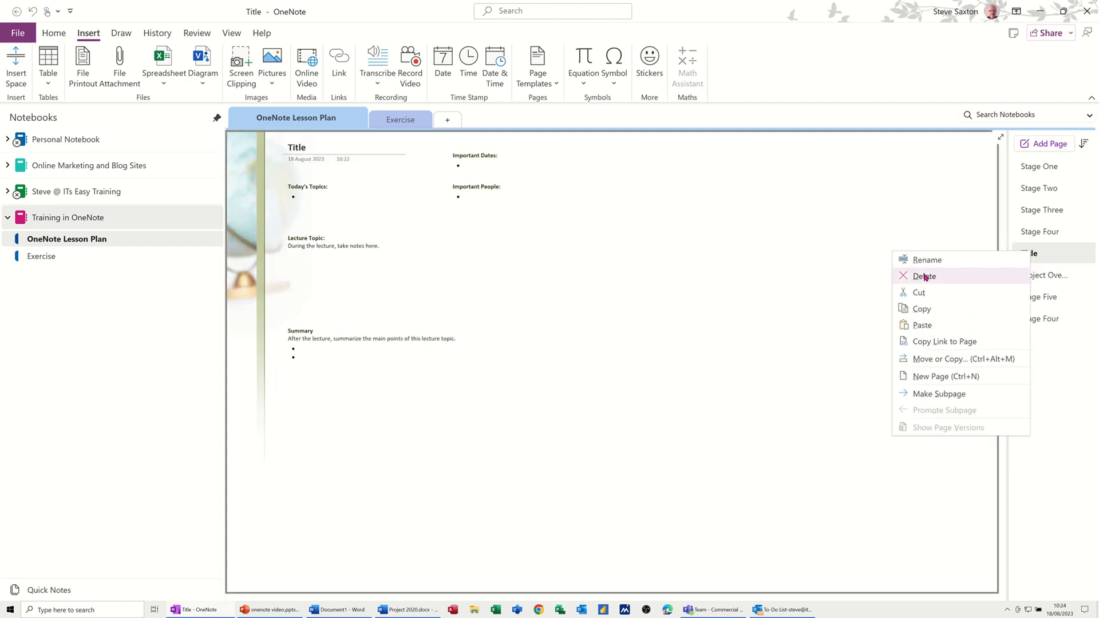
click(924, 277)
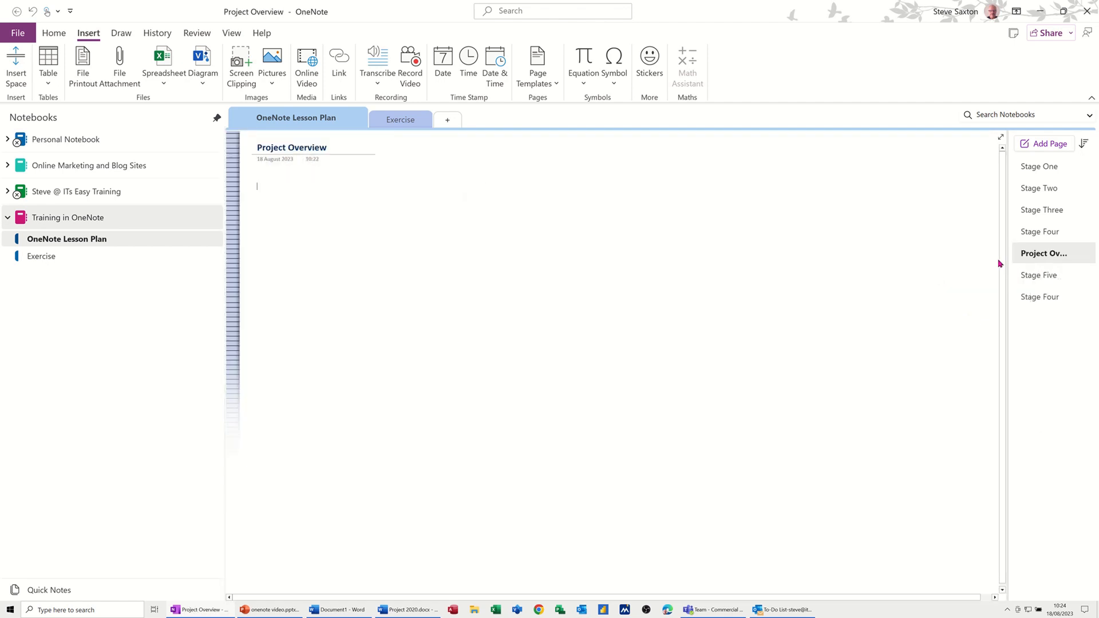
right_click(1034, 259)
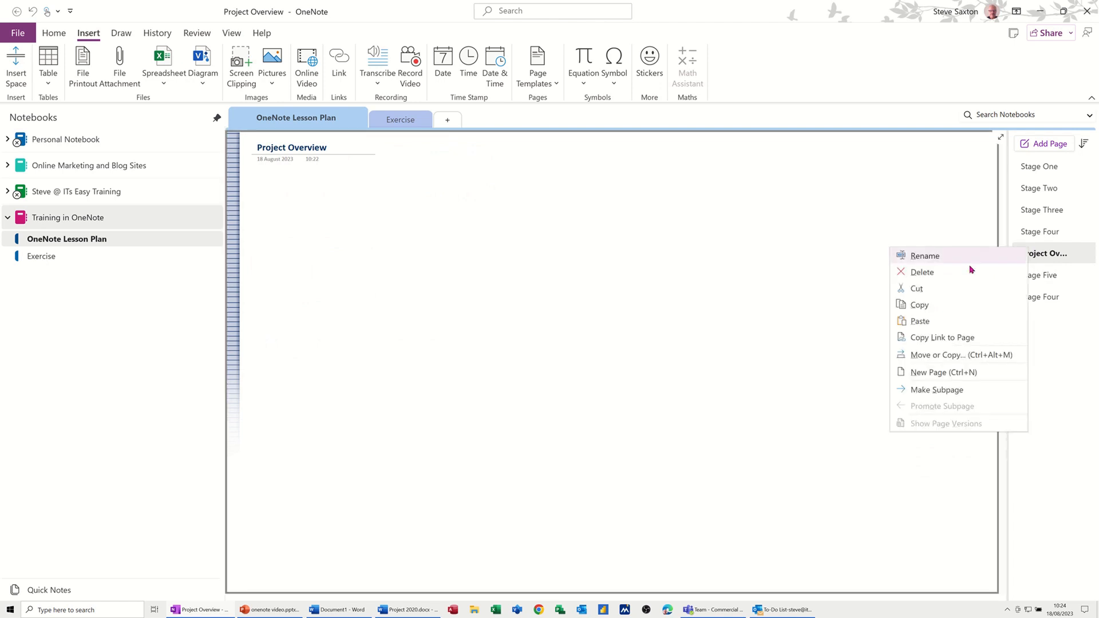
click(922, 273)
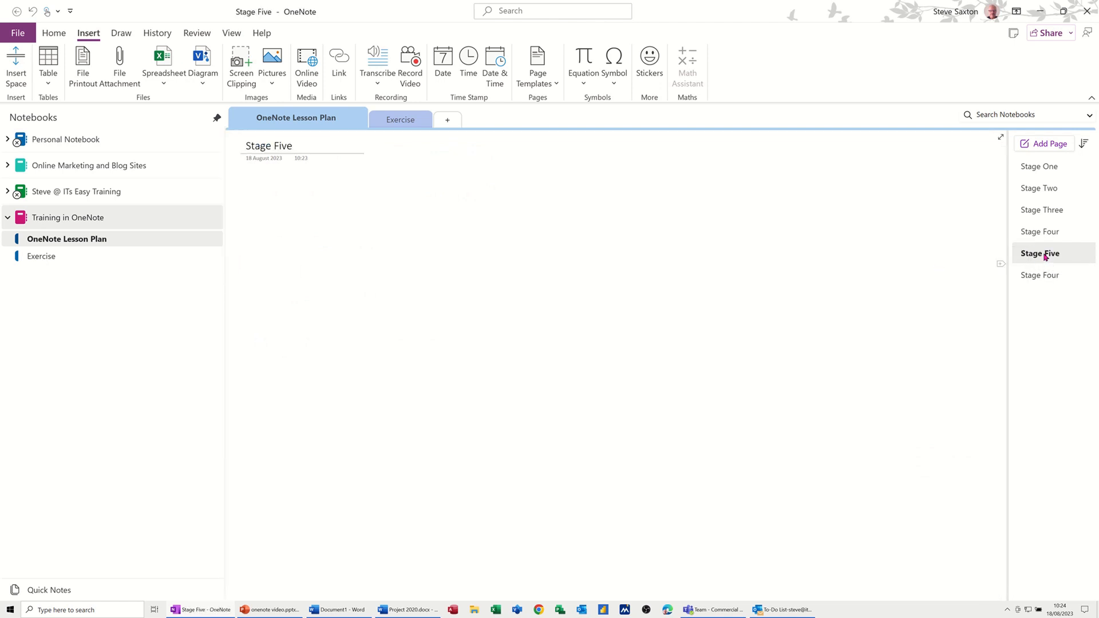
right_click(1045, 257)
click(953, 279)
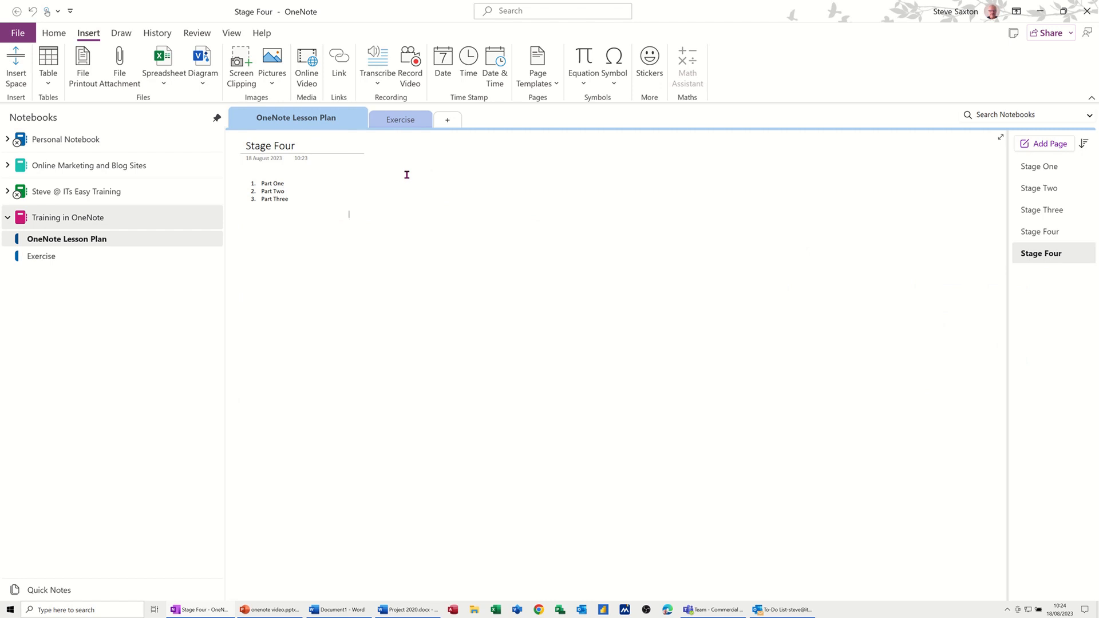
Look through the ready-made equations, the symbol gallery and the full symbol set without inserting anything
click(583, 79)
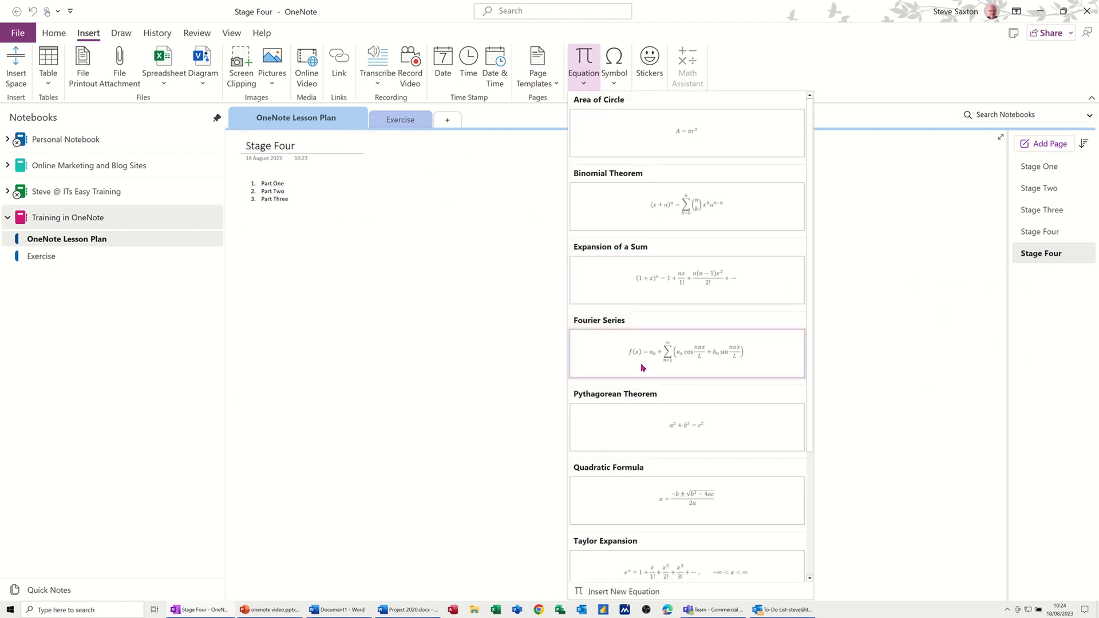
click(618, 84)
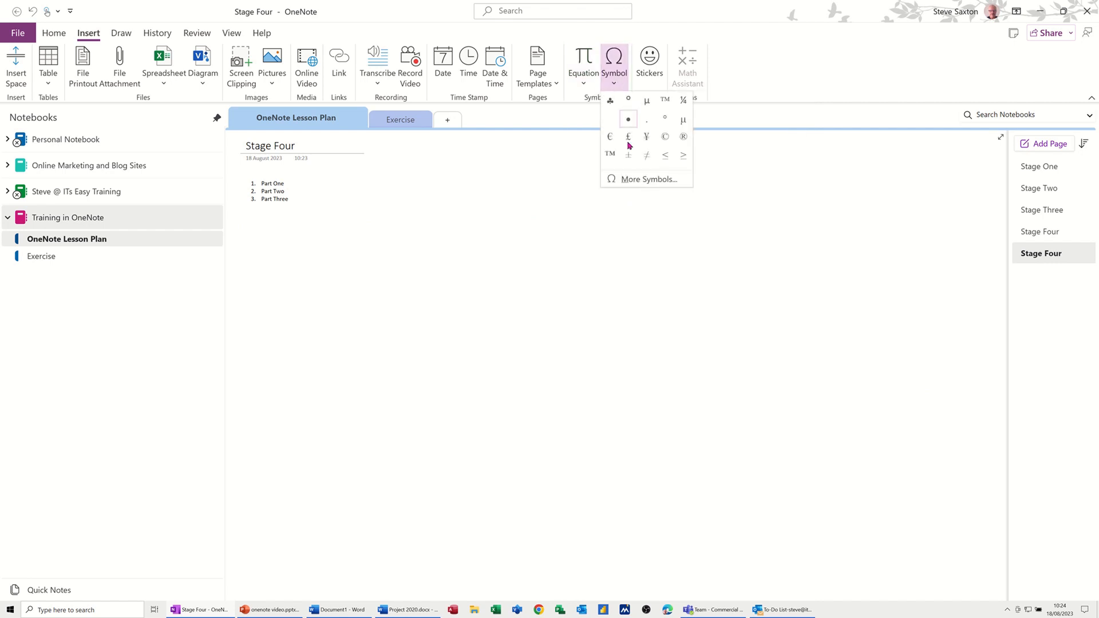
click(633, 180)
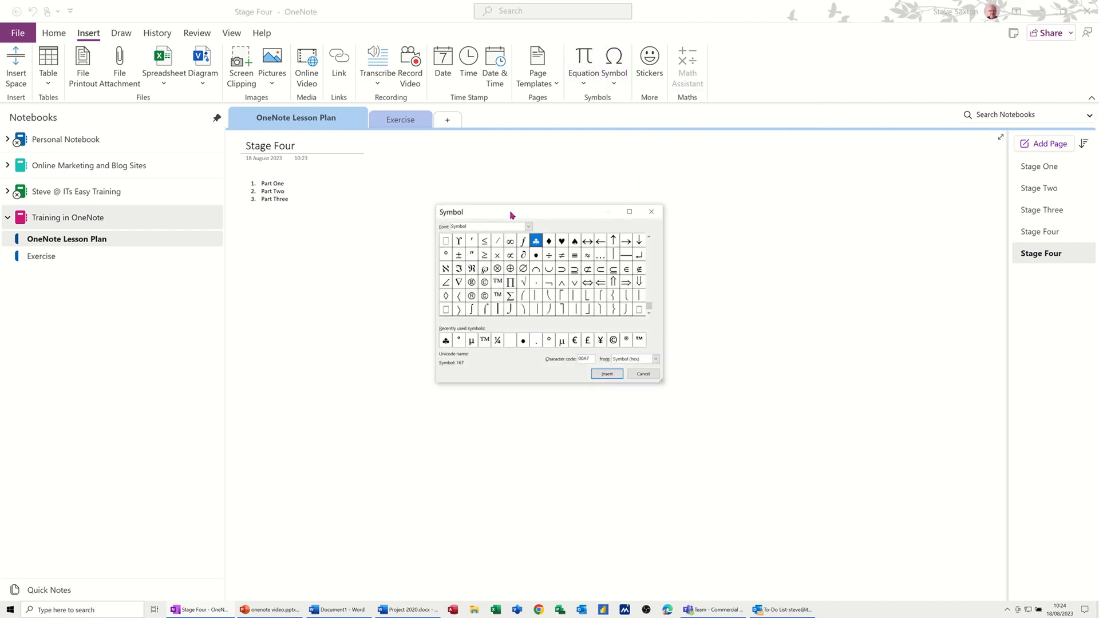
drag(584, 218, 621, 197)
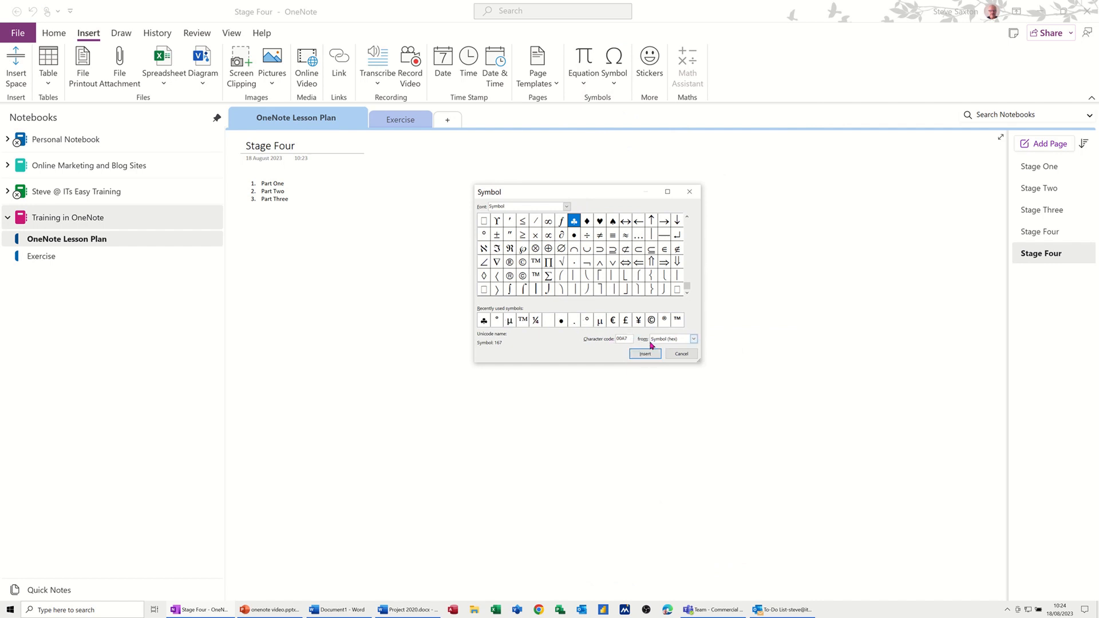
click(681, 353)
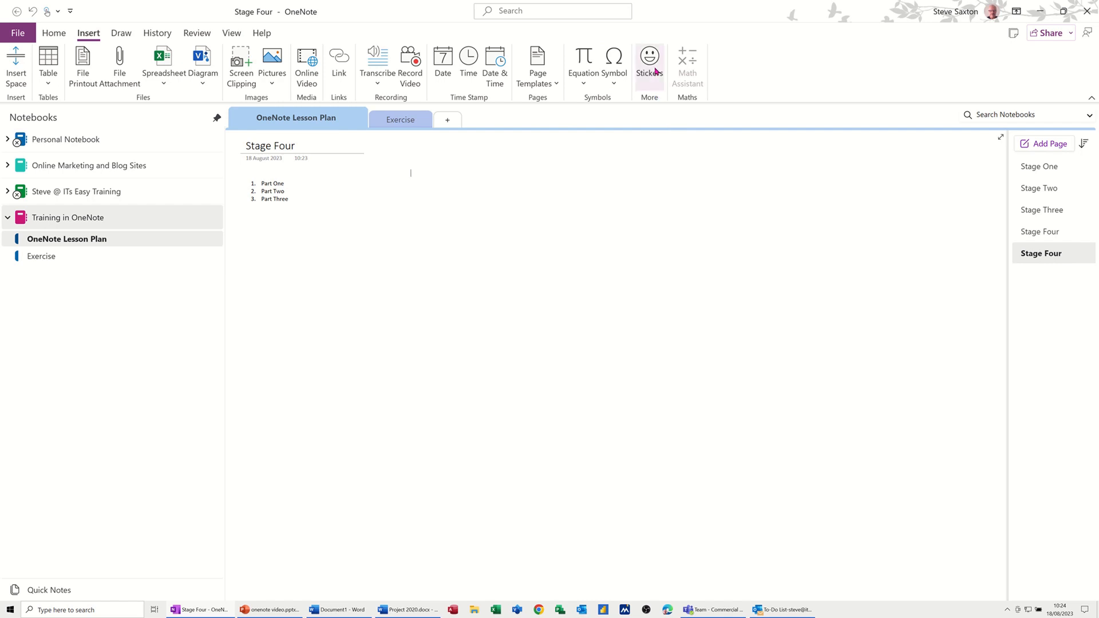
Insert the koala sticker from the Fruit Crew set, move it slightly up beside the numbered list, and close the sticker list
click(649, 57)
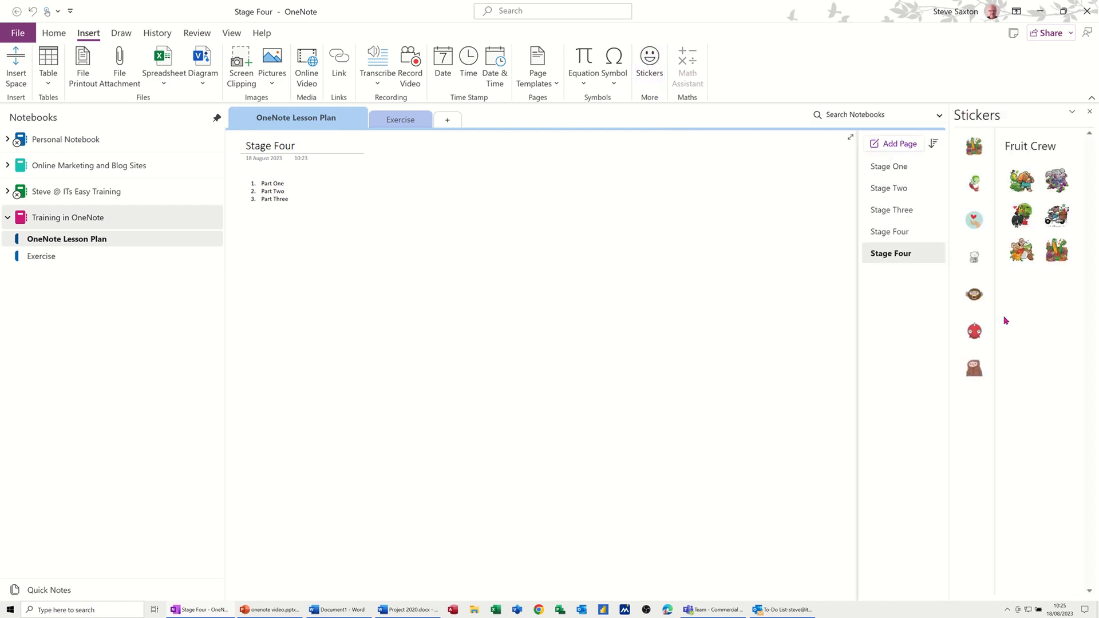
click(1021, 252)
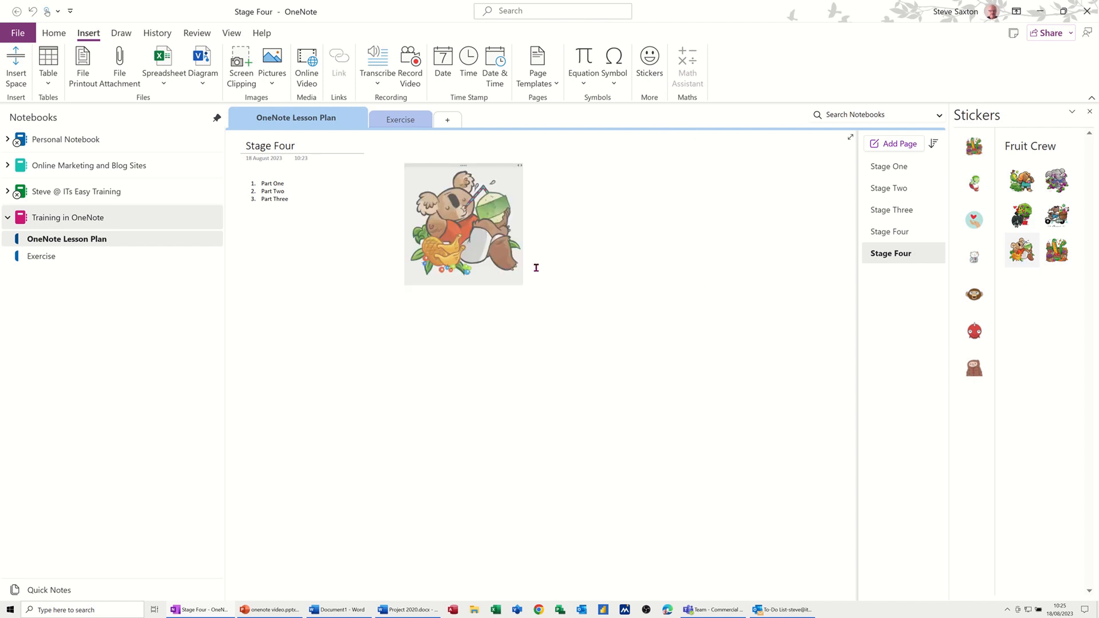
drag(492, 166, 465, 162)
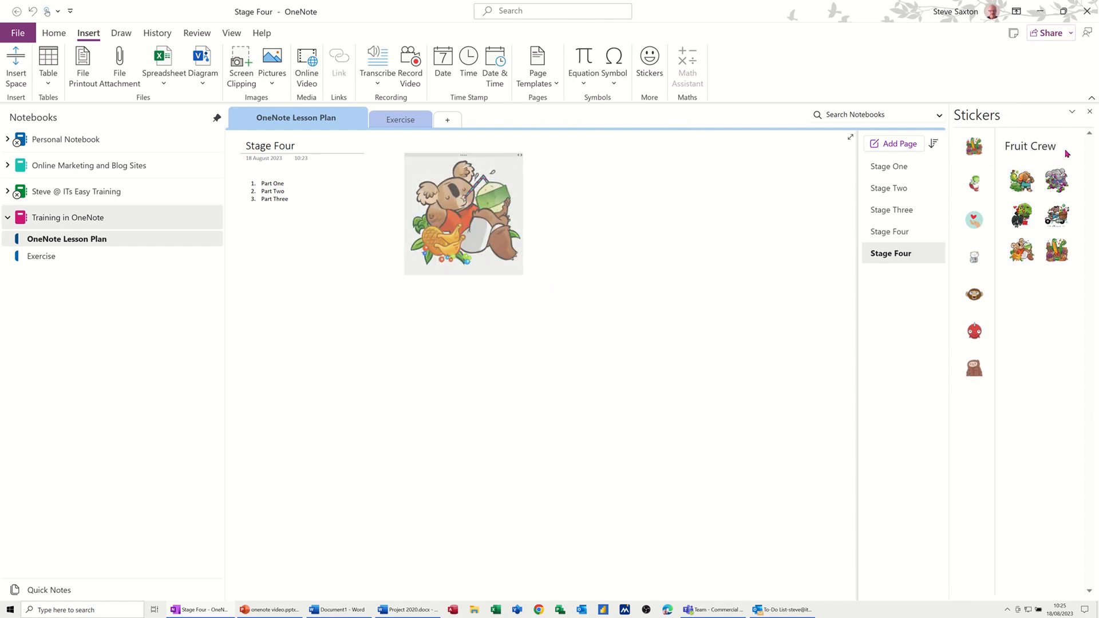
click(1089, 112)
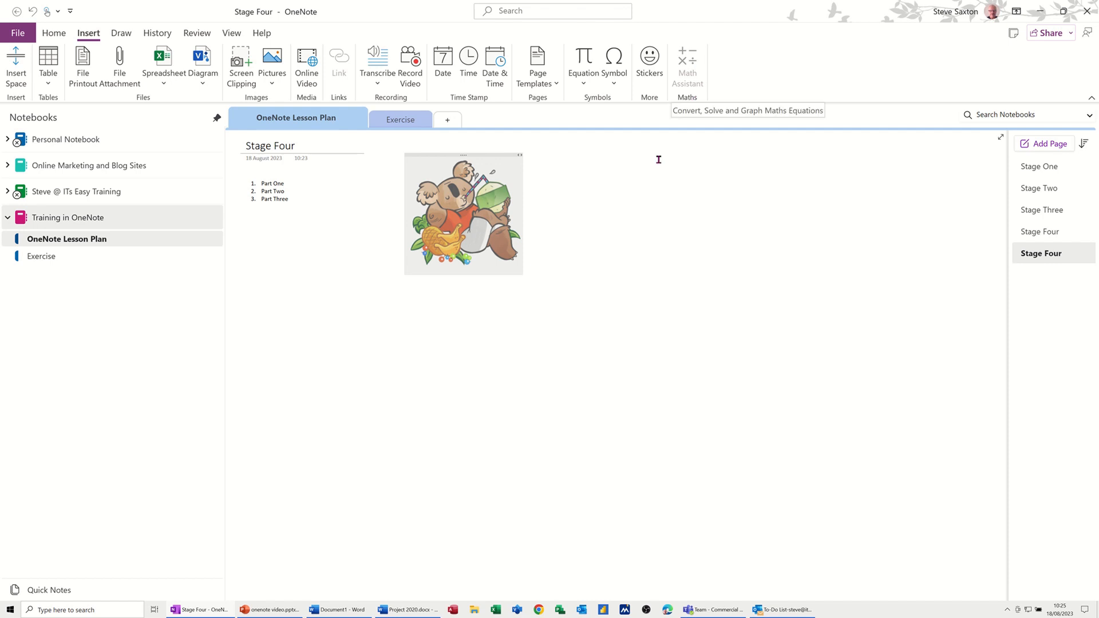
Enter the calculations 4+11= and 5*17= on separate lines in a new note beside the sticker
click(629, 194)
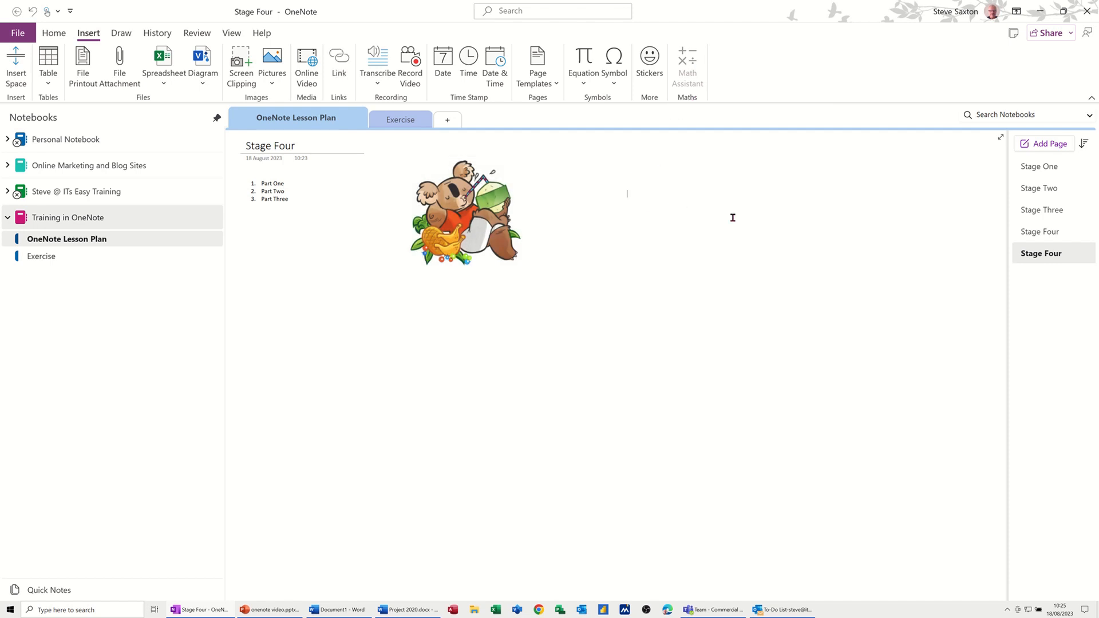
text(4+11=15)
click(653, 225)
Delete the koala sticker and the note container holding the calculations from the Stage Four page
click(452, 211)
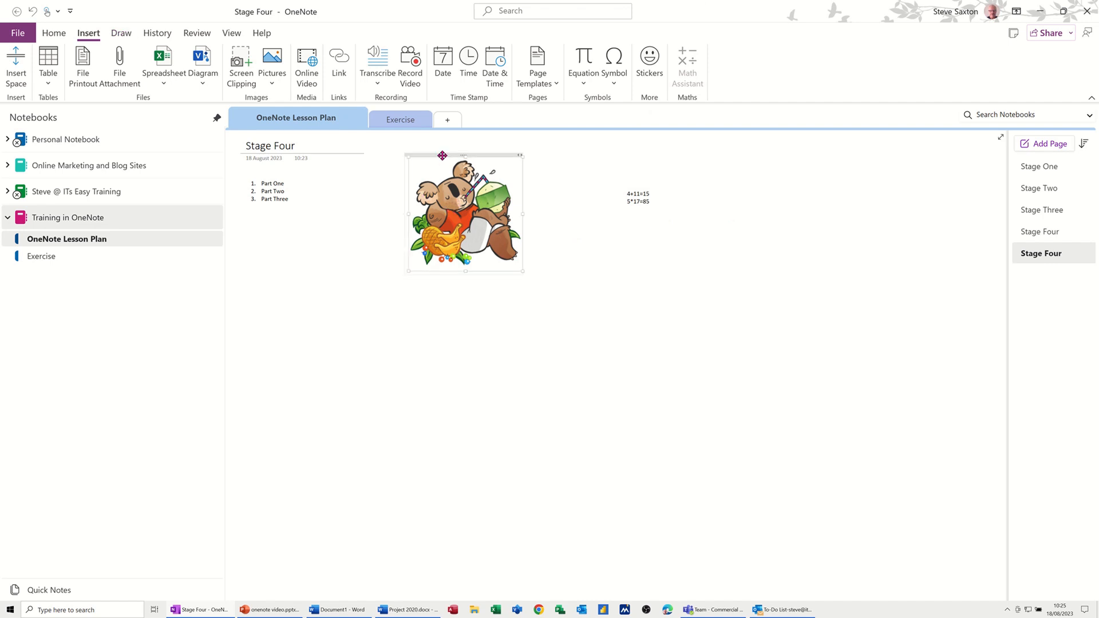
key(Delete)
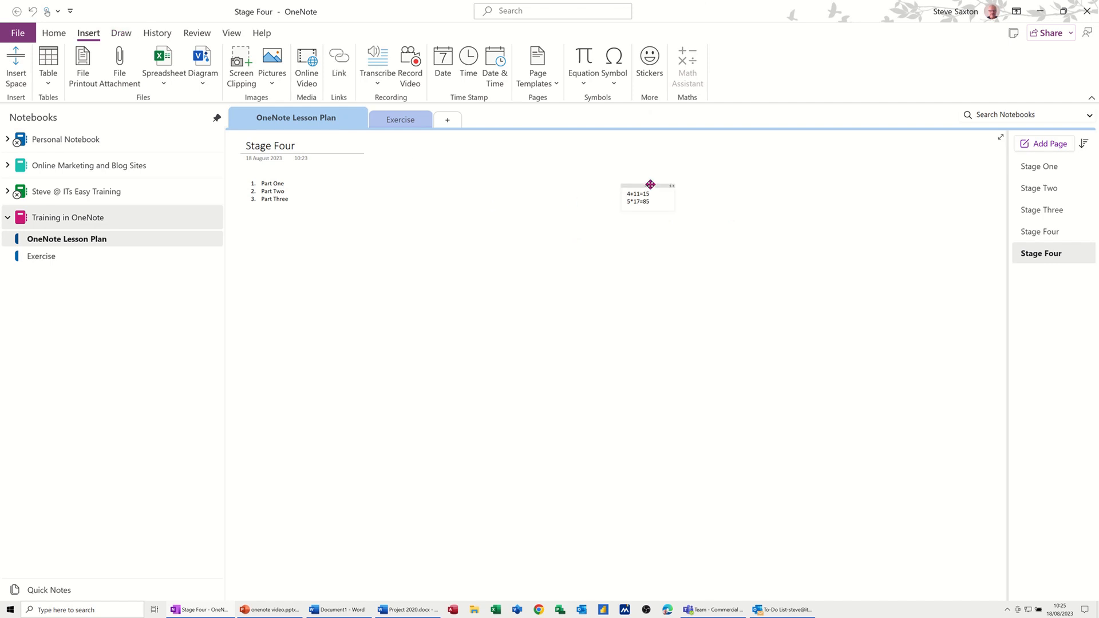
click(651, 184)
key(Delete)
Handwrite 2+4 with the black pen on the empty area beside the numbered list
click(122, 33)
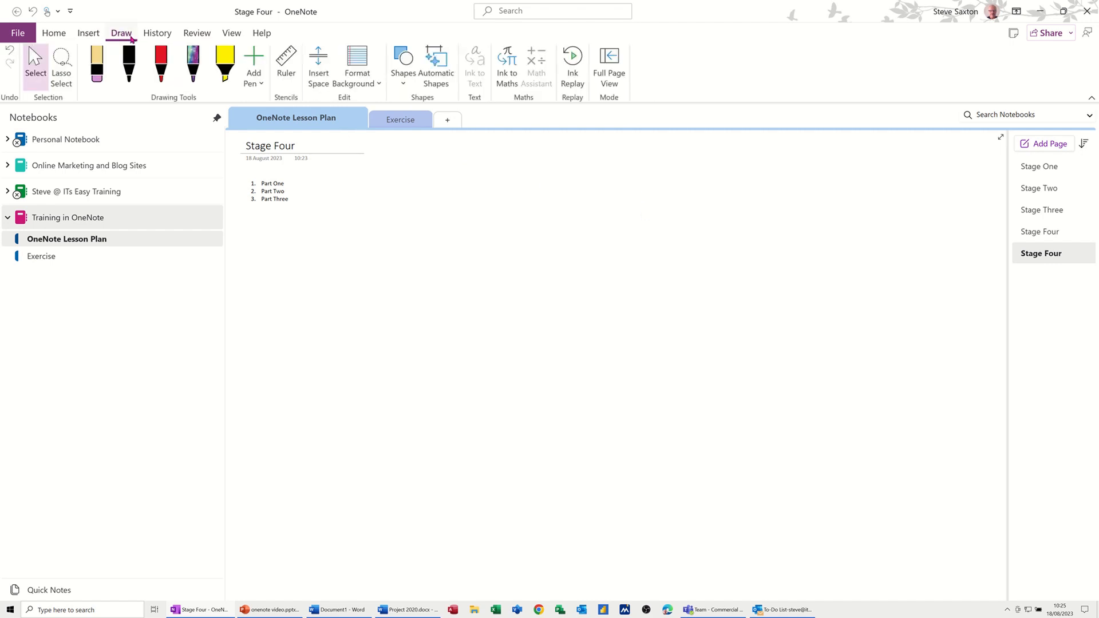
click(96, 65)
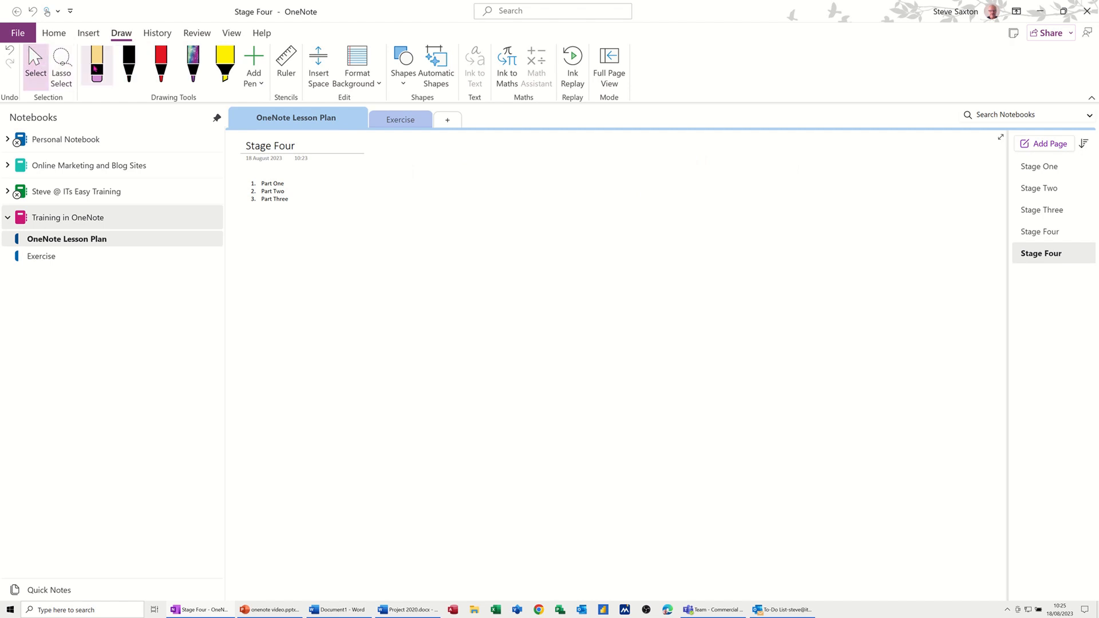
click(67, 61)
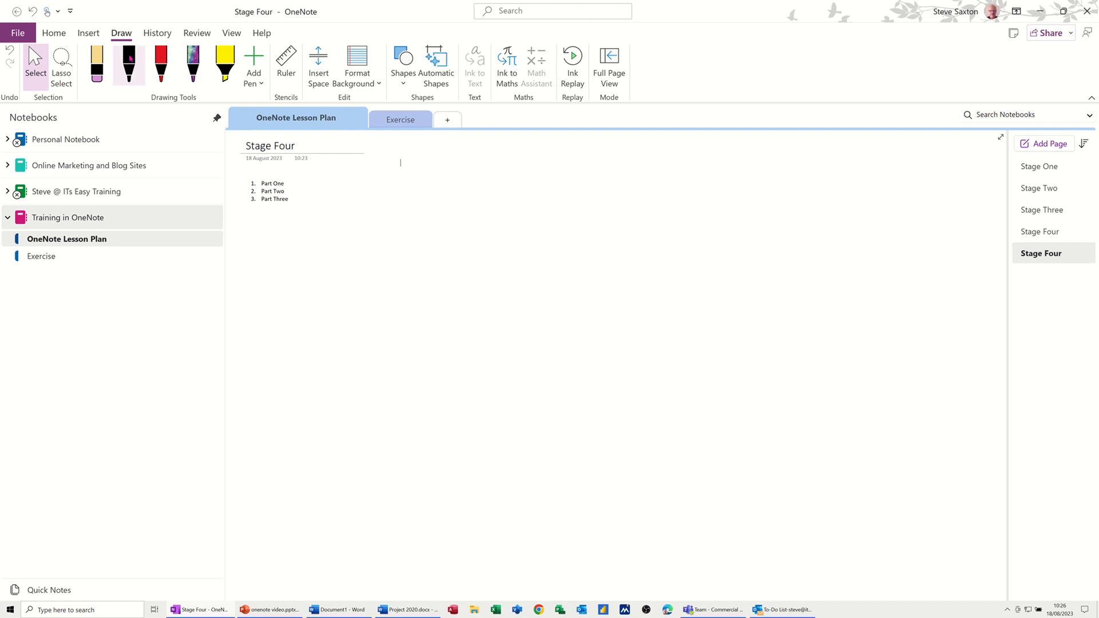
click(127, 60)
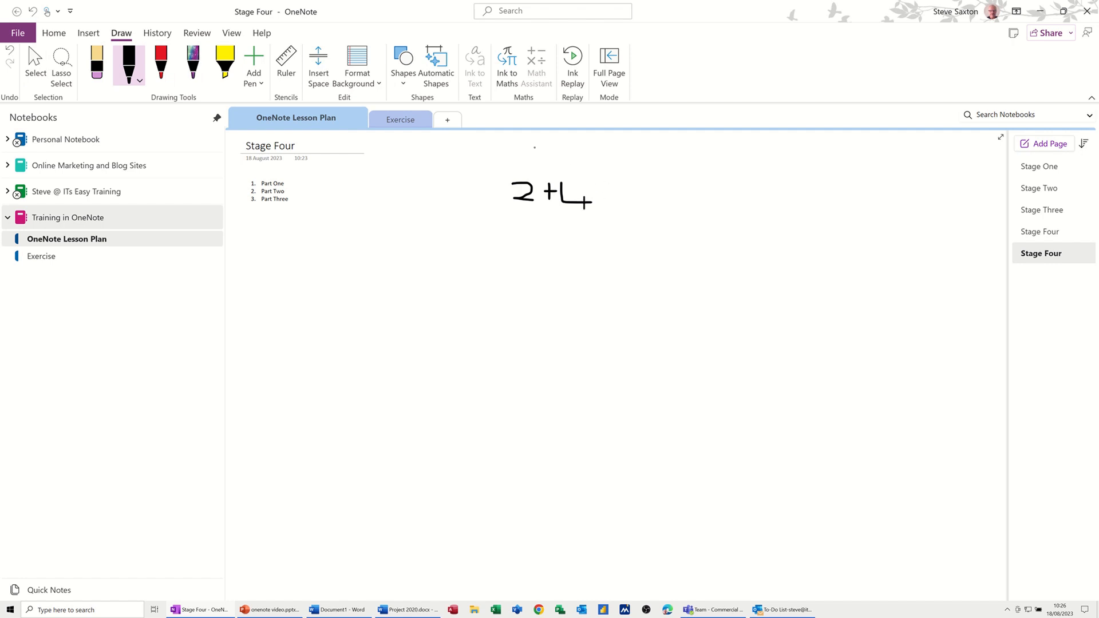
Lasso the handwritten 2+4 and convert it with Ink to Maths into a typed equation on the page
click(61, 64)
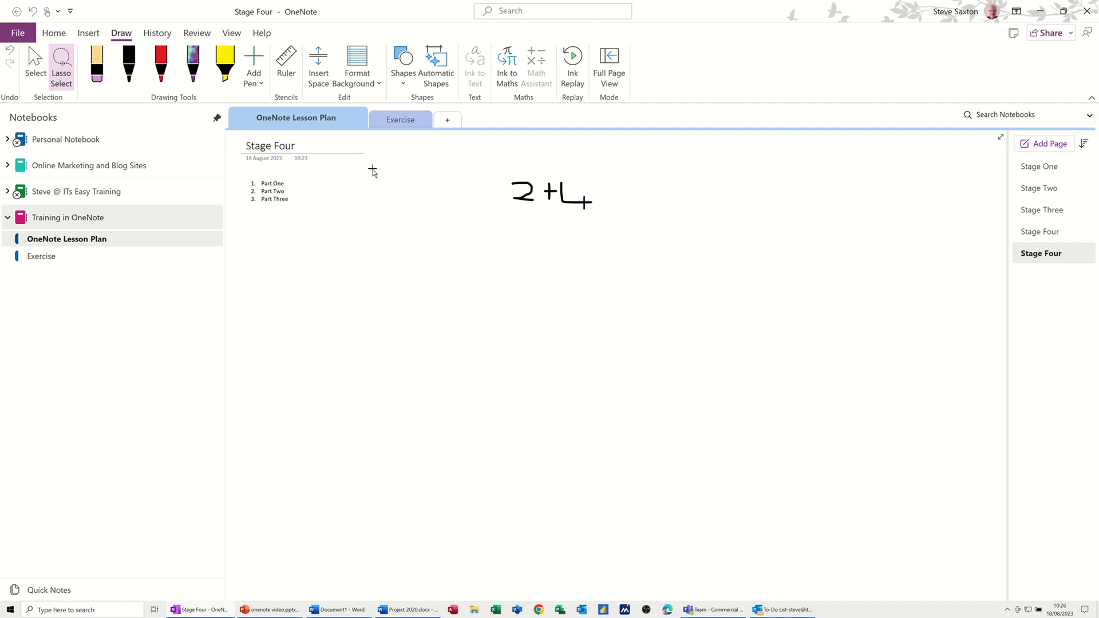
mouse_move(492, 170)
mouse_down()
mouse_move(536, 223)
mouse_move(605, 219)
mouse_move(603, 167)
mouse_move(612, 174)
mouse_up()
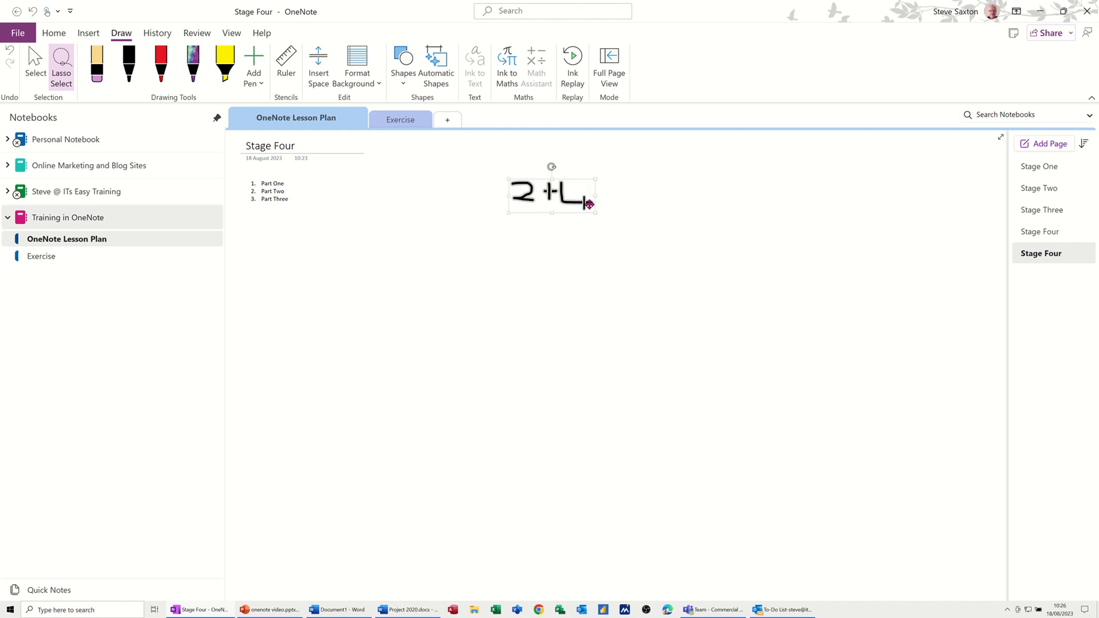
click(505, 63)
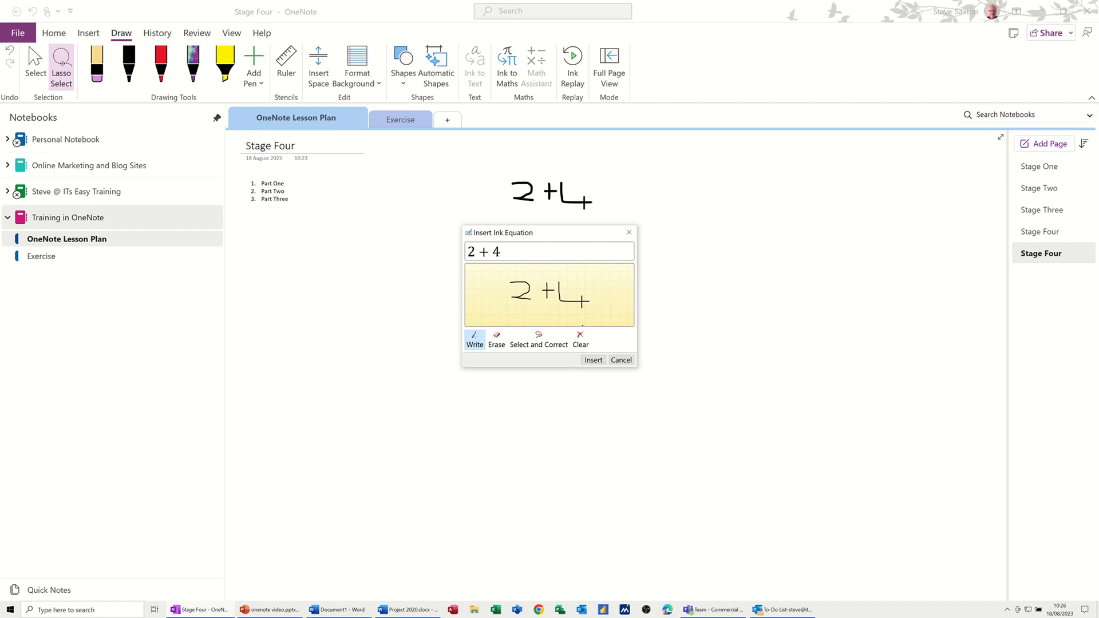
click(592, 360)
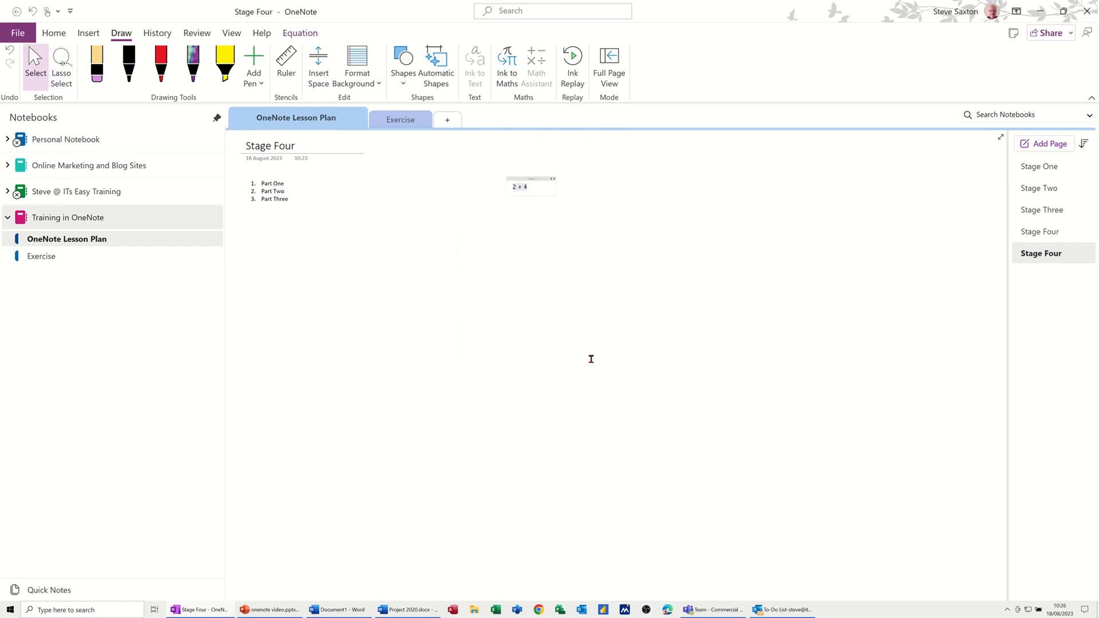
Handwrite 1+4 as an ink equation and insert it on the empty area below the 2 + 4 equation
click(514, 255)
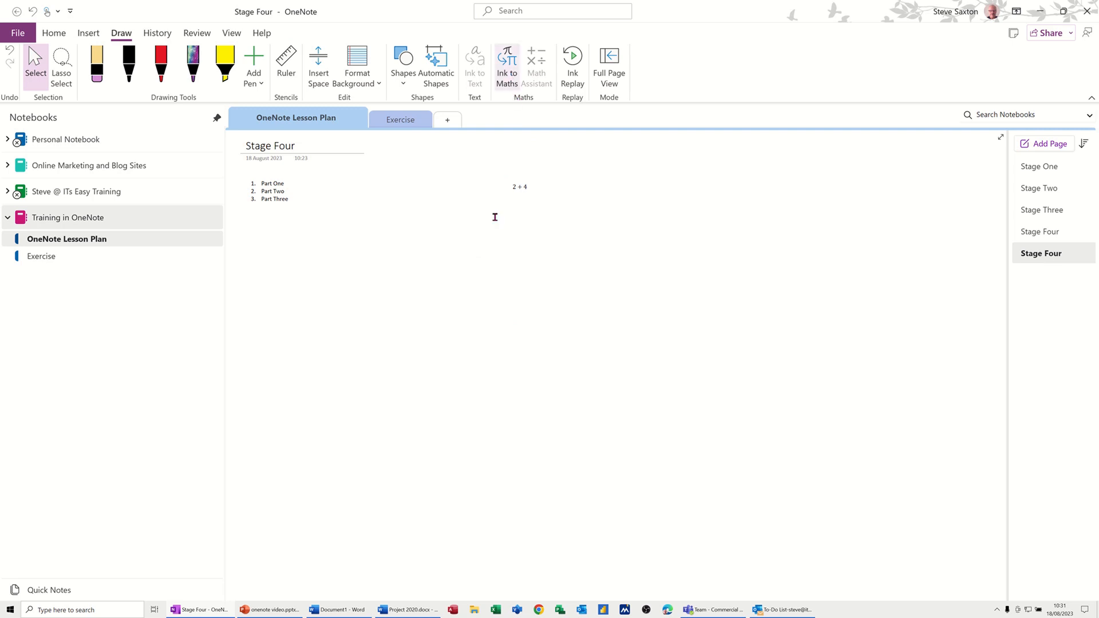
click(511, 75)
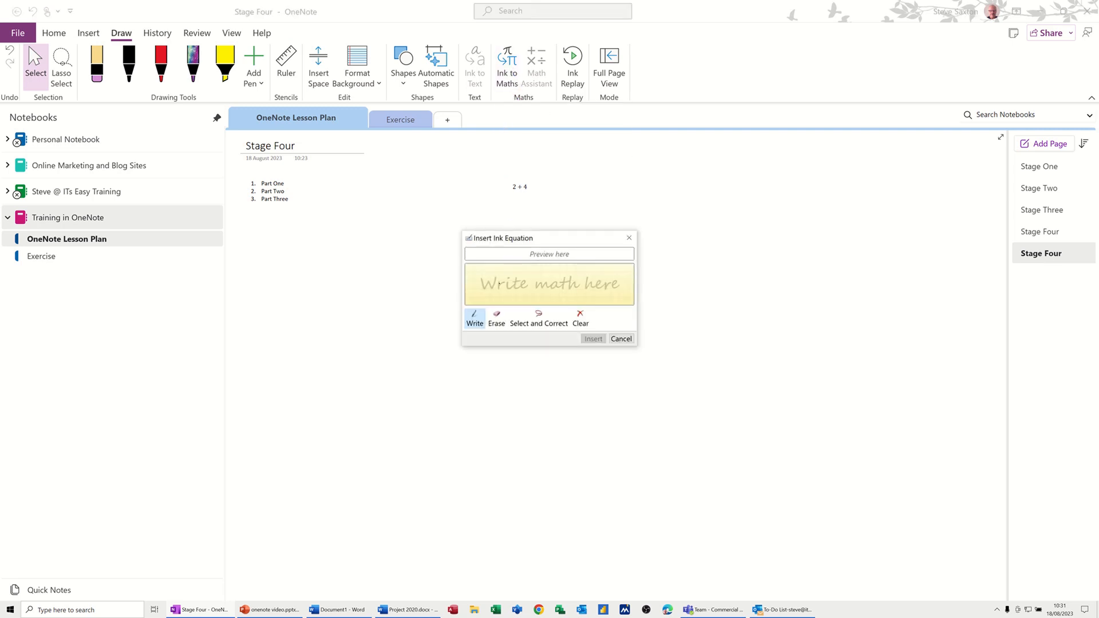
drag(485, 271, 483, 289)
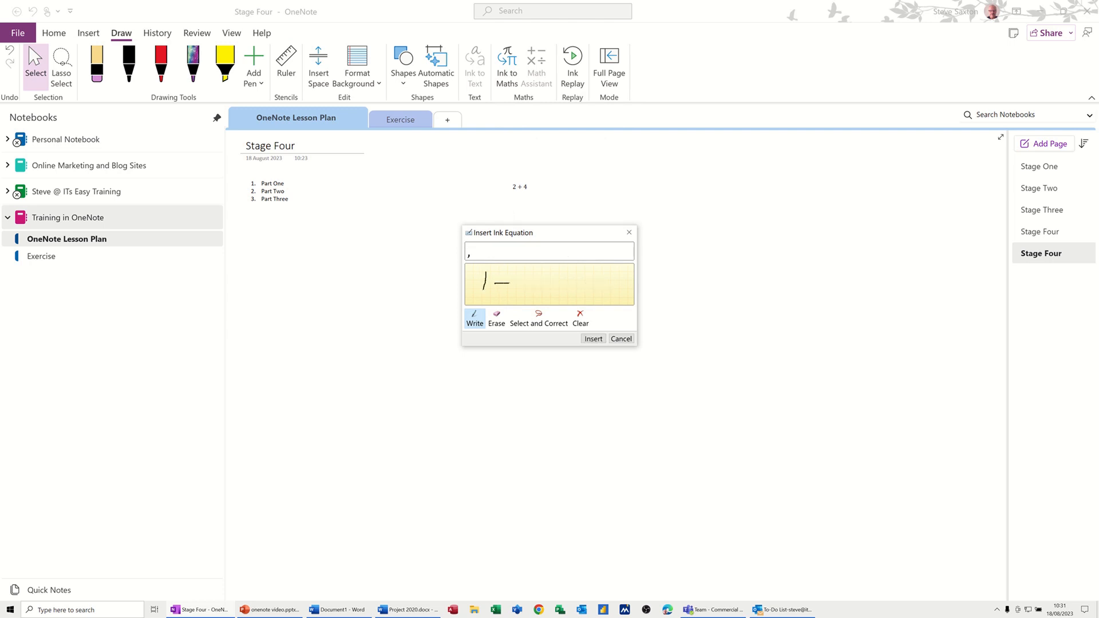
mouse_move(503, 277)
mouse_down()
mouse_move(503, 289)
mouse_move(553, 290)
mouse_move(536, 297)
mouse_up()
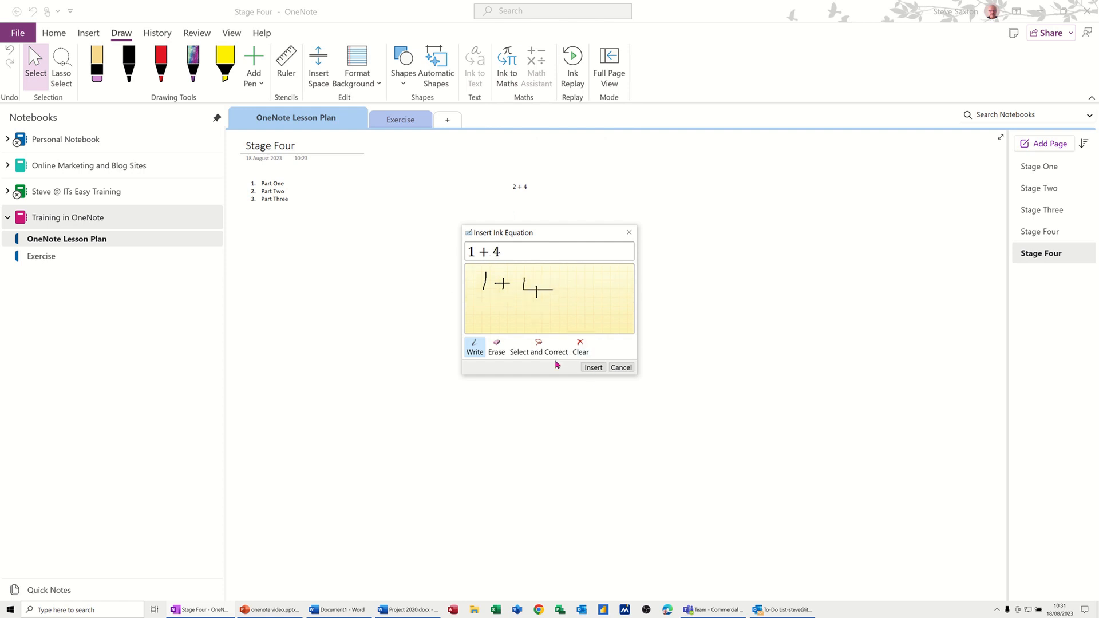
click(592, 368)
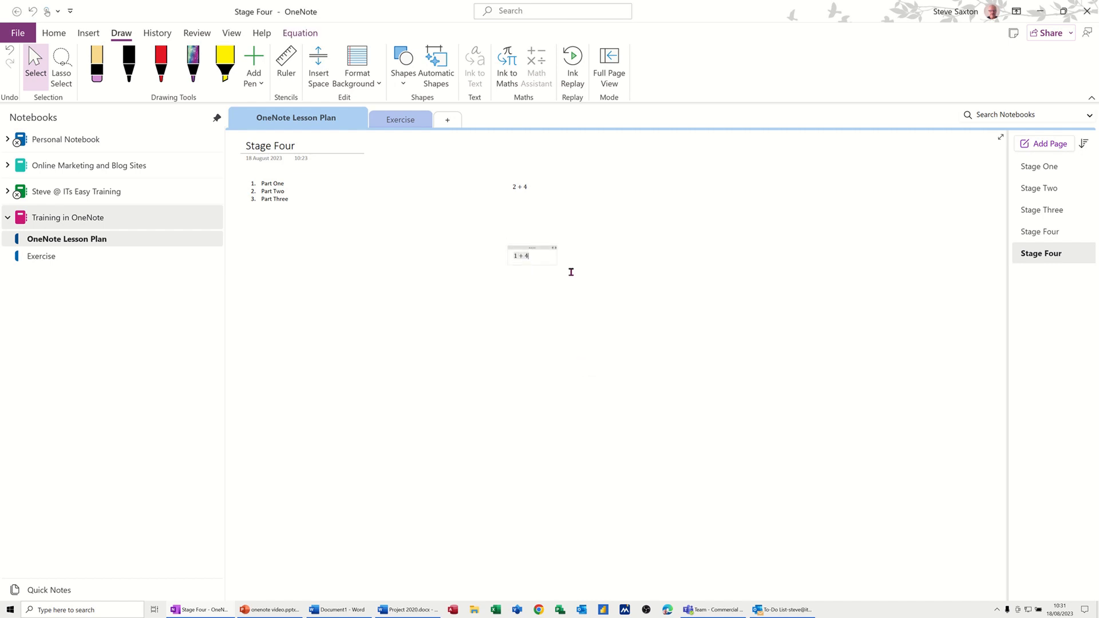
Delete the 1 + 4 and 2 + 4 equation containers from the Stage Four page
drag(541, 246, 561, 206)
key(Delete)
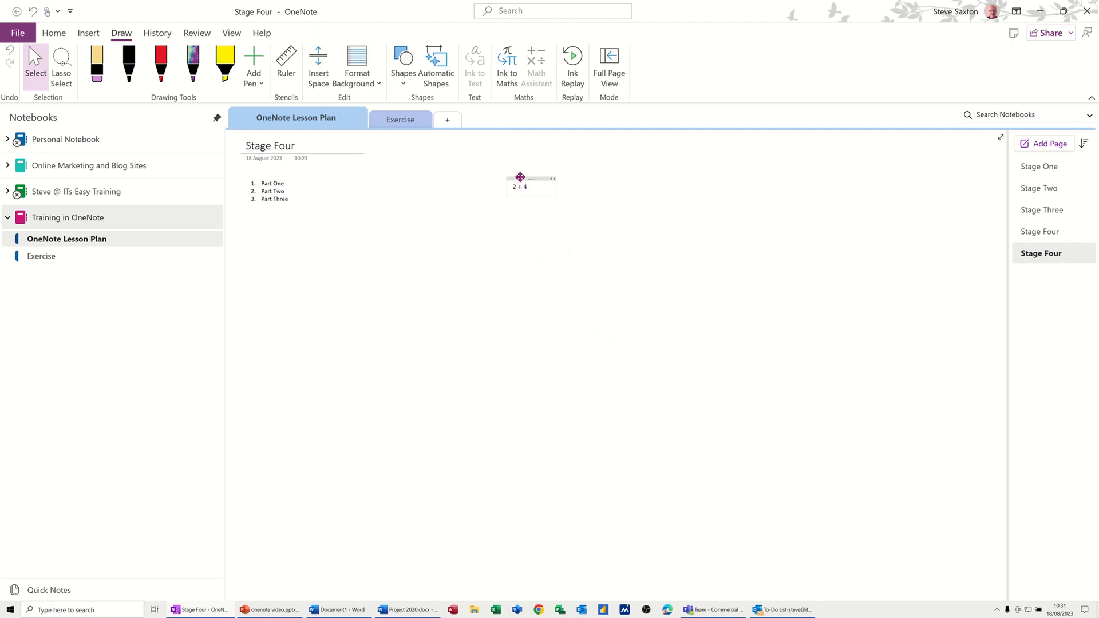
click(520, 178)
key(Delete)
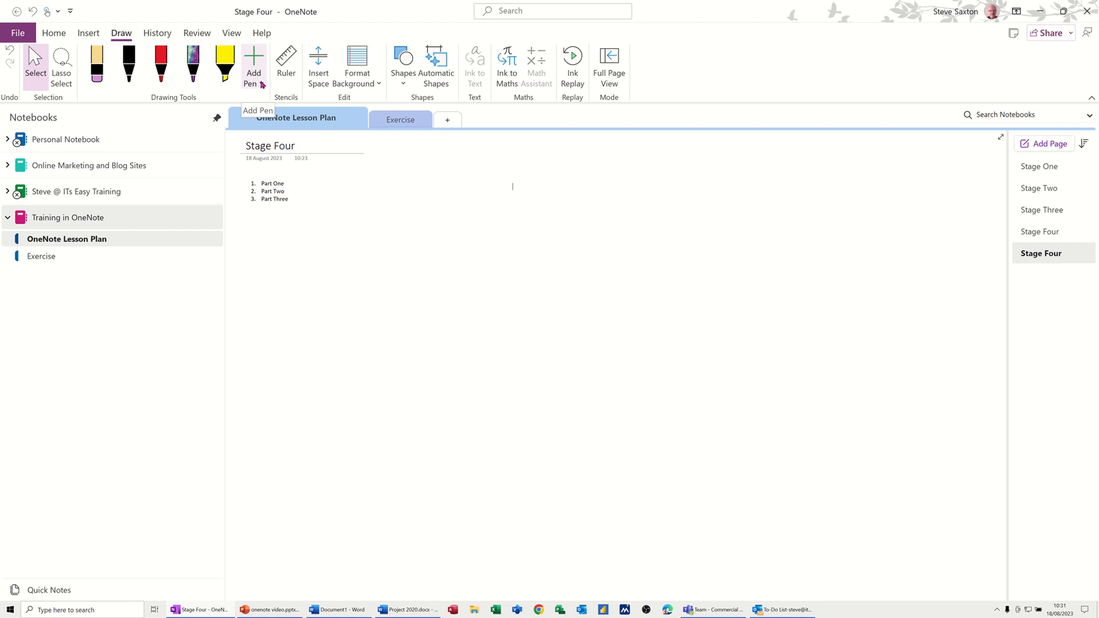
Show the ruler and draw a straight black pen line along its upper edge at 45 degrees
click(289, 59)
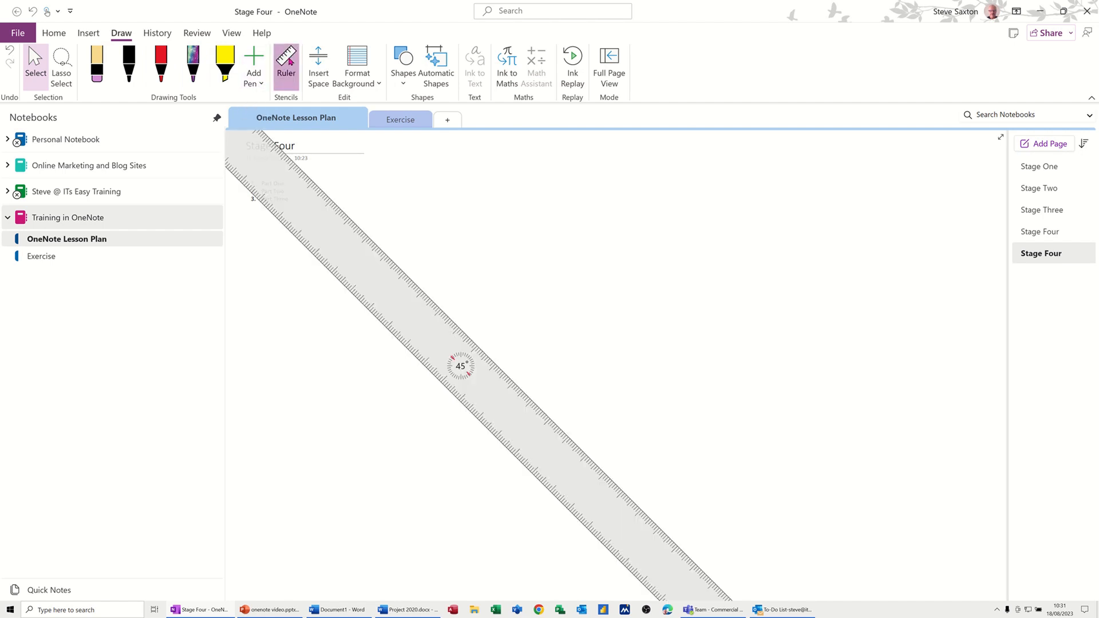
click(131, 66)
drag(340, 207, 512, 380)
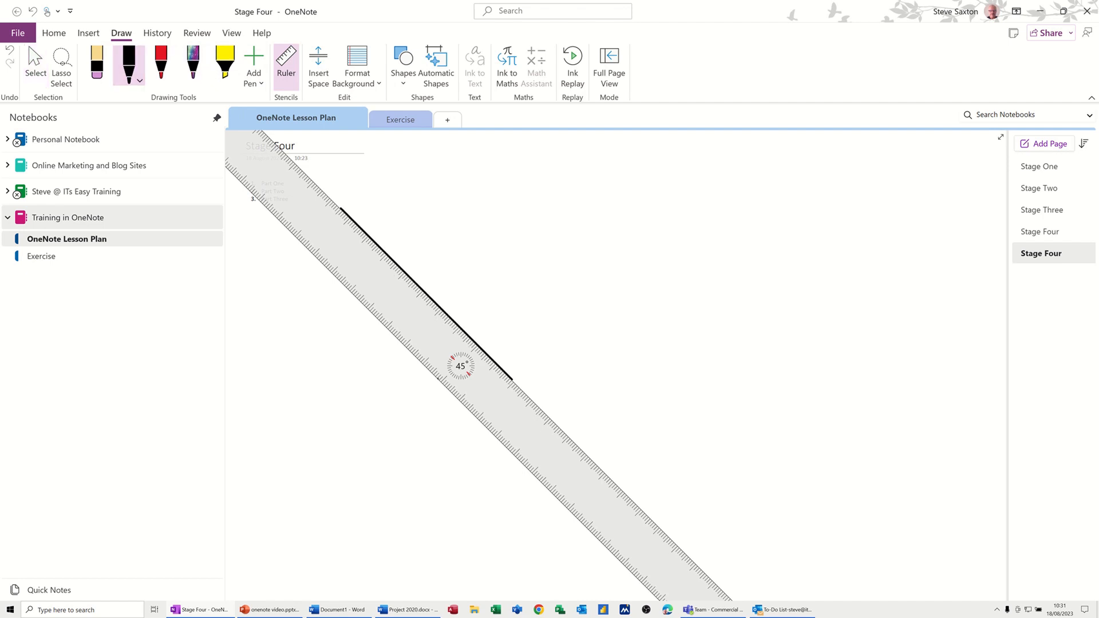
Rotate the ruler to 28 degrees, shift it down and to the right, and draw a second black line crossing the first
scroll(444, 355, up, 4)
scroll(444, 355, down, 15)
scroll(444, 354, down, 6)
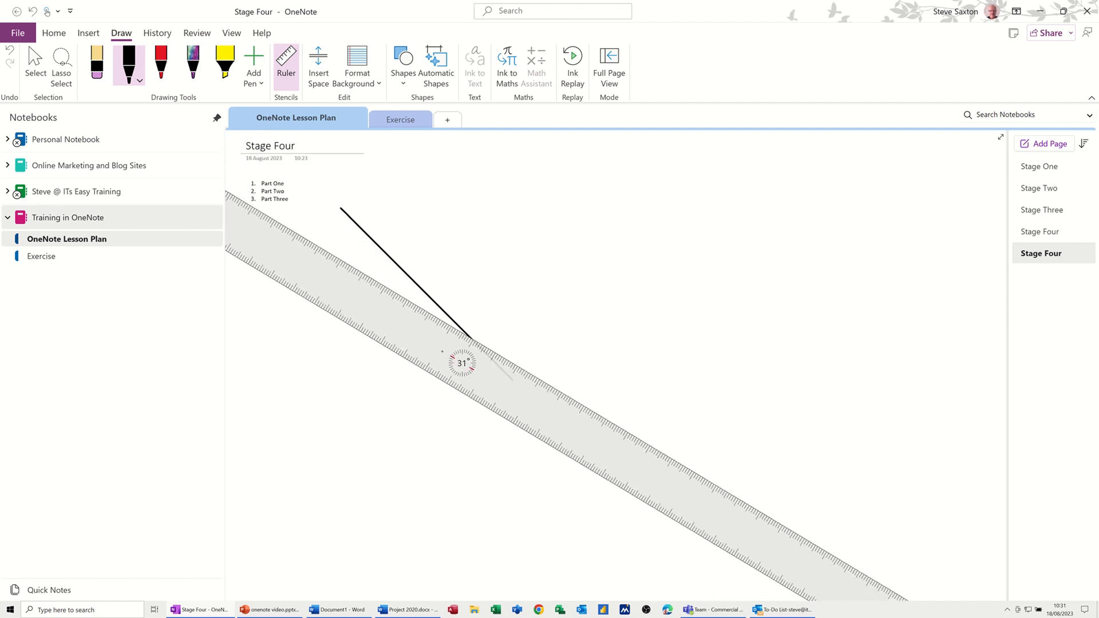
drag(462, 362, 524, 391)
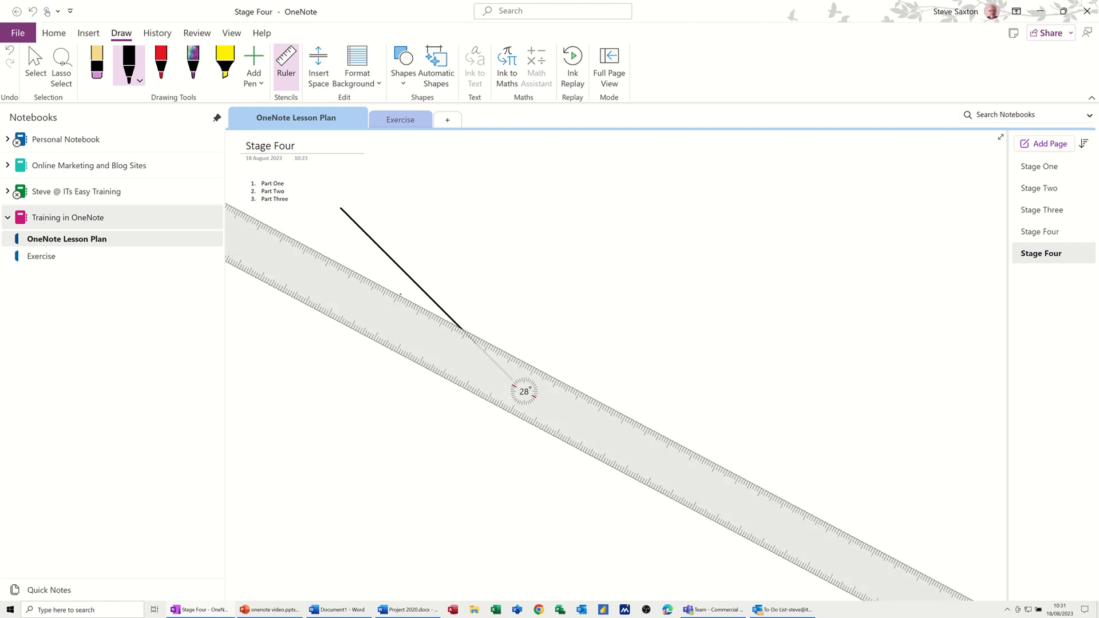
drag(419, 302, 554, 367)
Rotate the ruler to 48 degrees, draw a third, shorter black line across the second one, and hide the ruler
scroll(501, 369, up, 10)
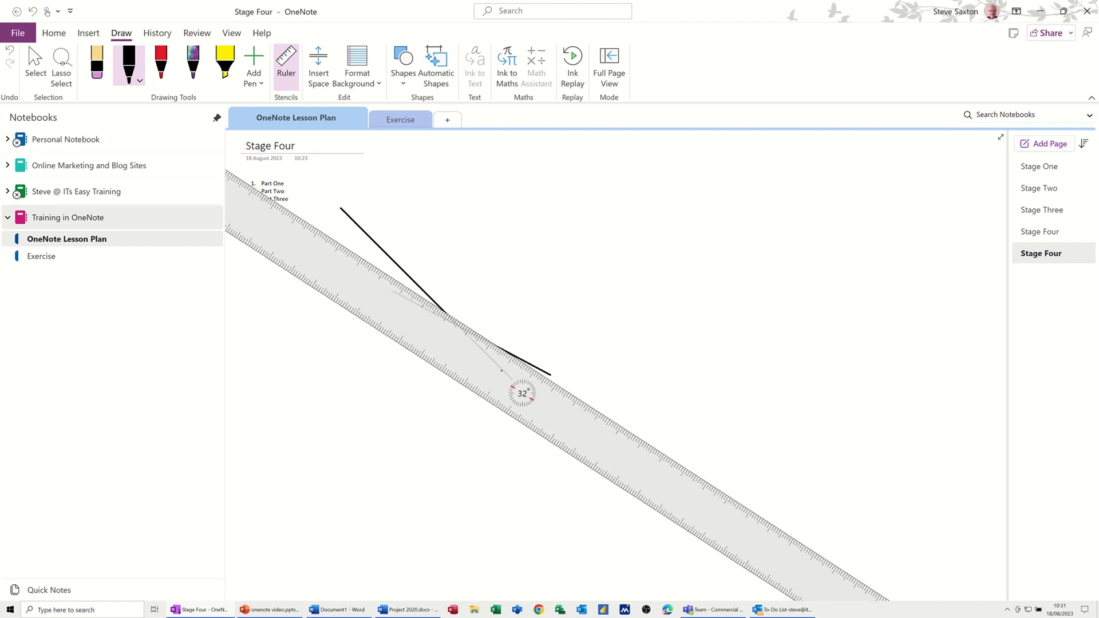
scroll(501, 370, up, 9)
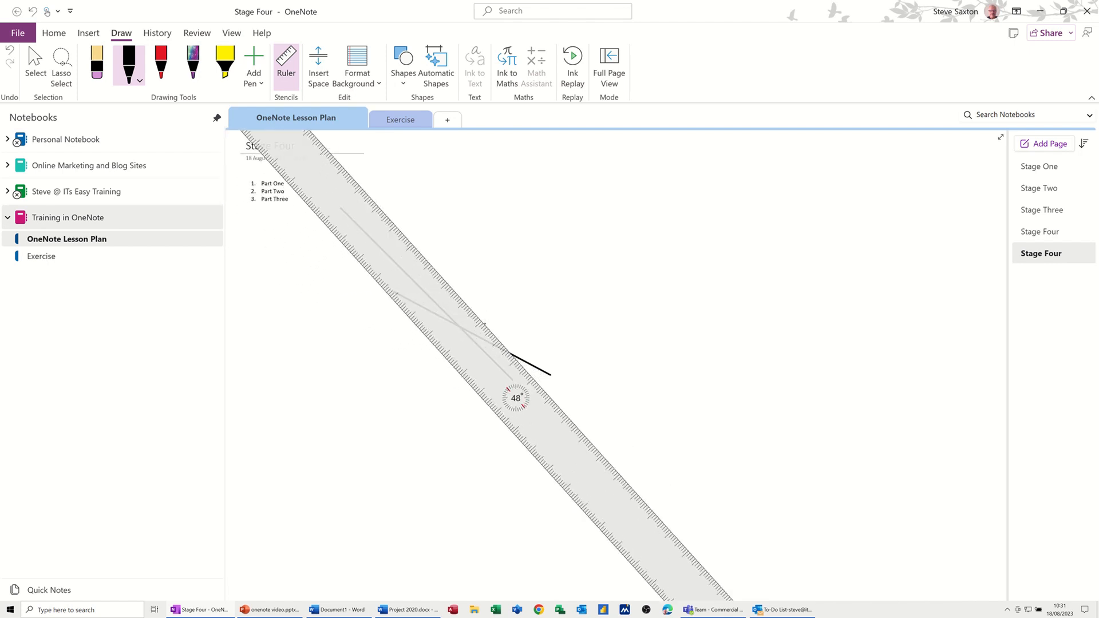
drag(491, 331, 541, 386)
click(286, 63)
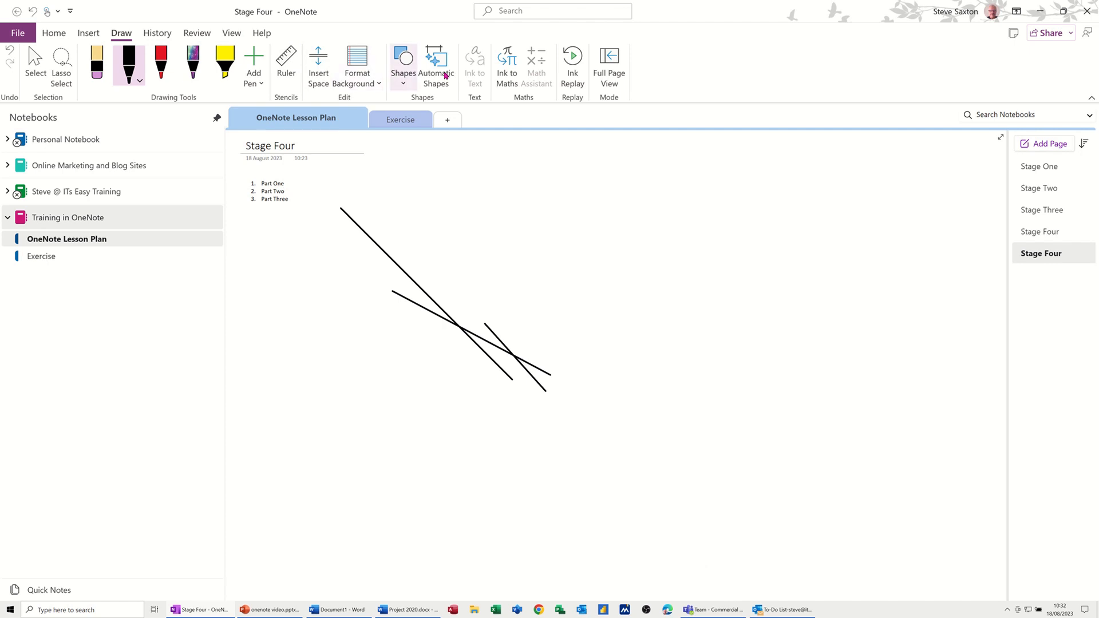
Open the ink replay for the drawn lines and close it again
click(571, 59)
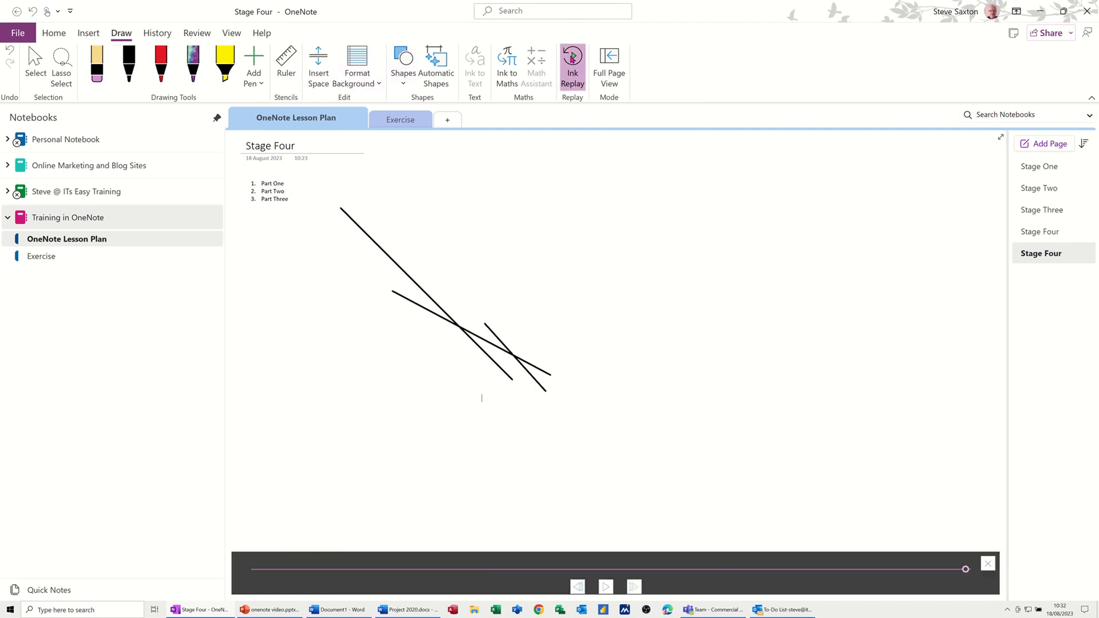
click(571, 59)
click(571, 59)
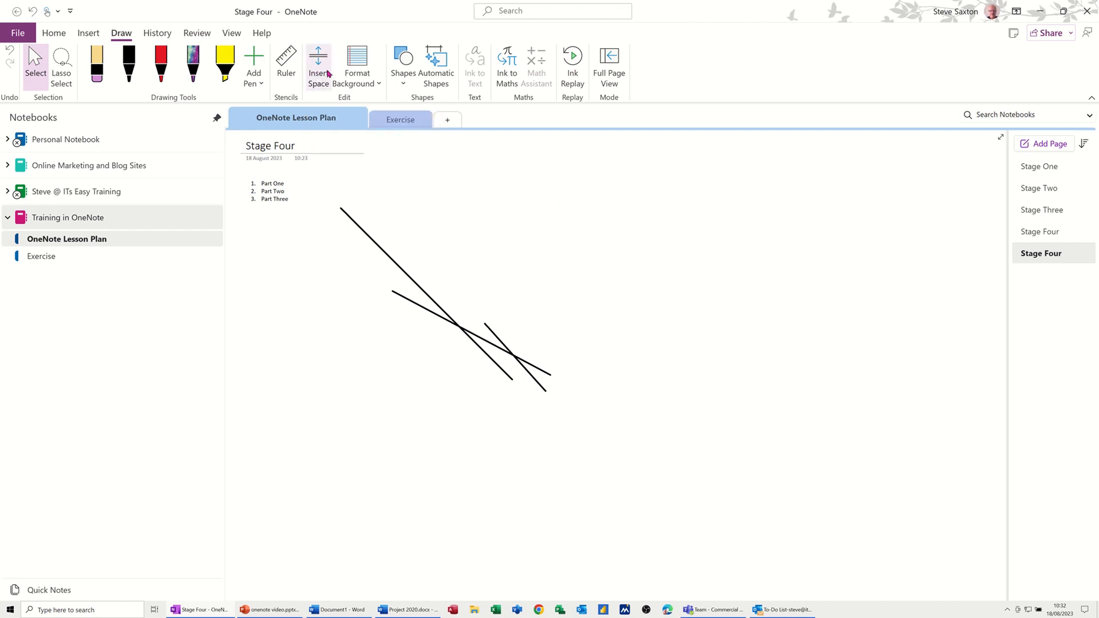
Try the narrowest rule lines as the page background, and replace them with the widest-spaced rule lines
click(378, 84)
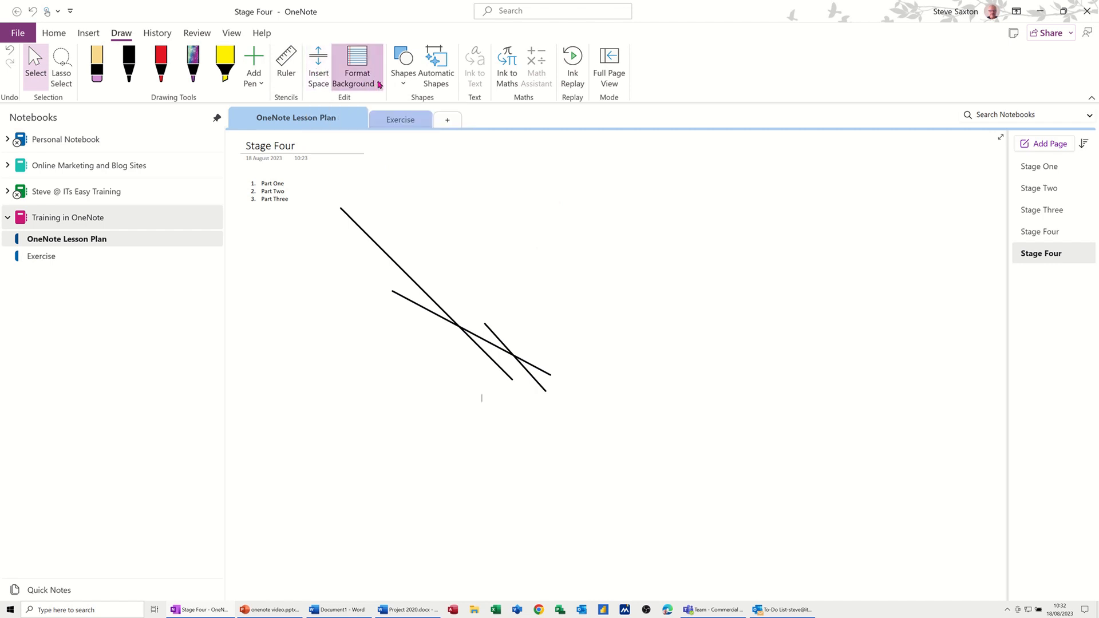
click(404, 127)
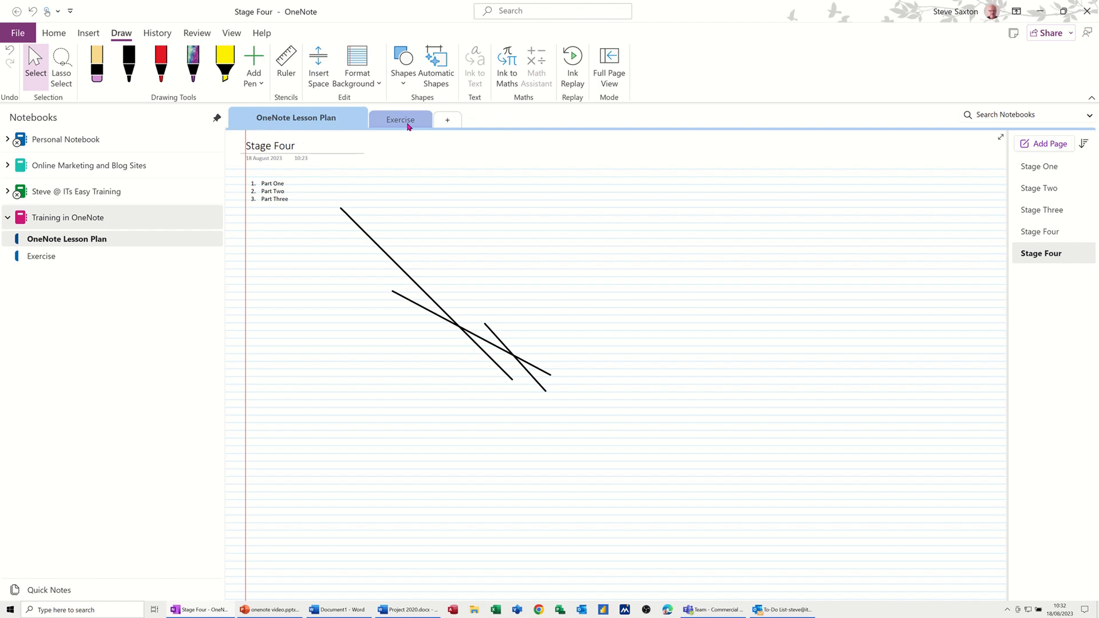
click(377, 83)
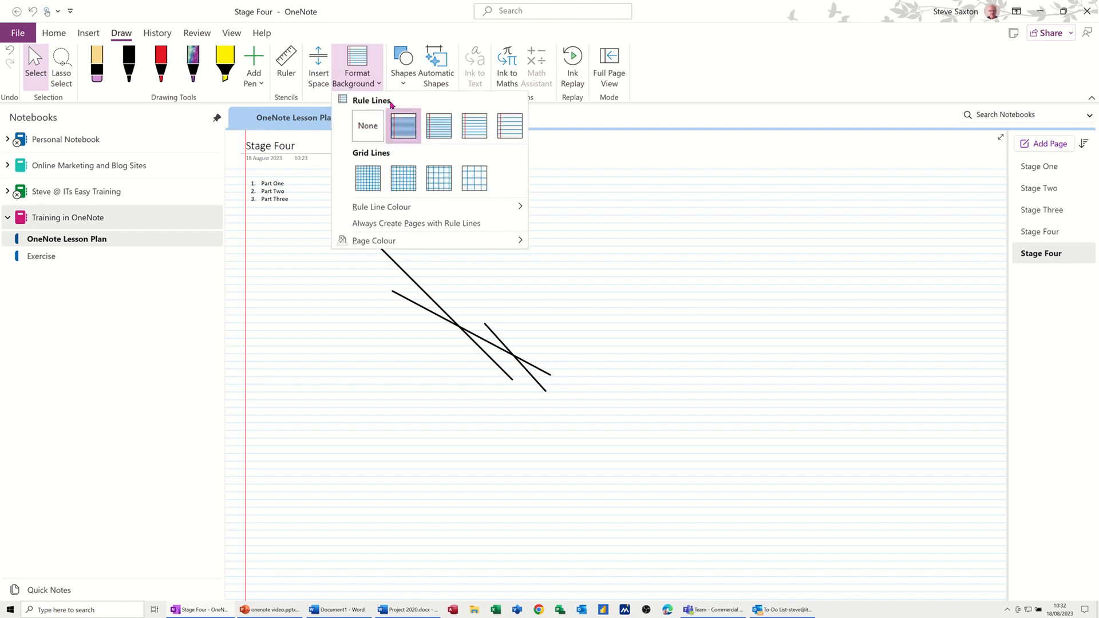
click(506, 129)
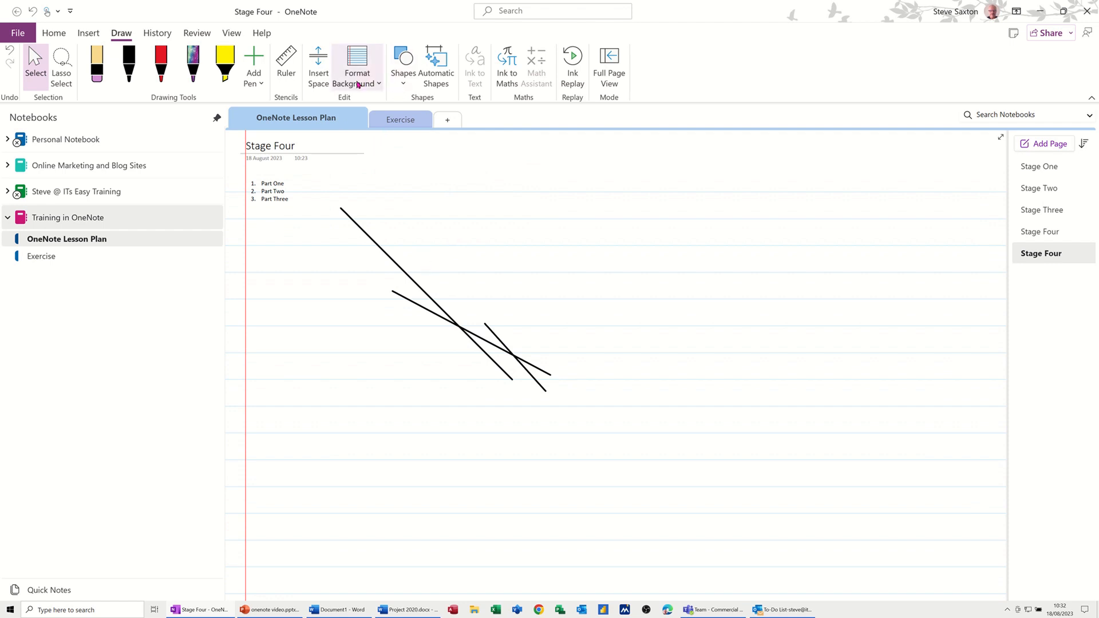
Draw a rectangle shape on the blank area between the page's numbered list and page list, above the crossing lines
click(402, 84)
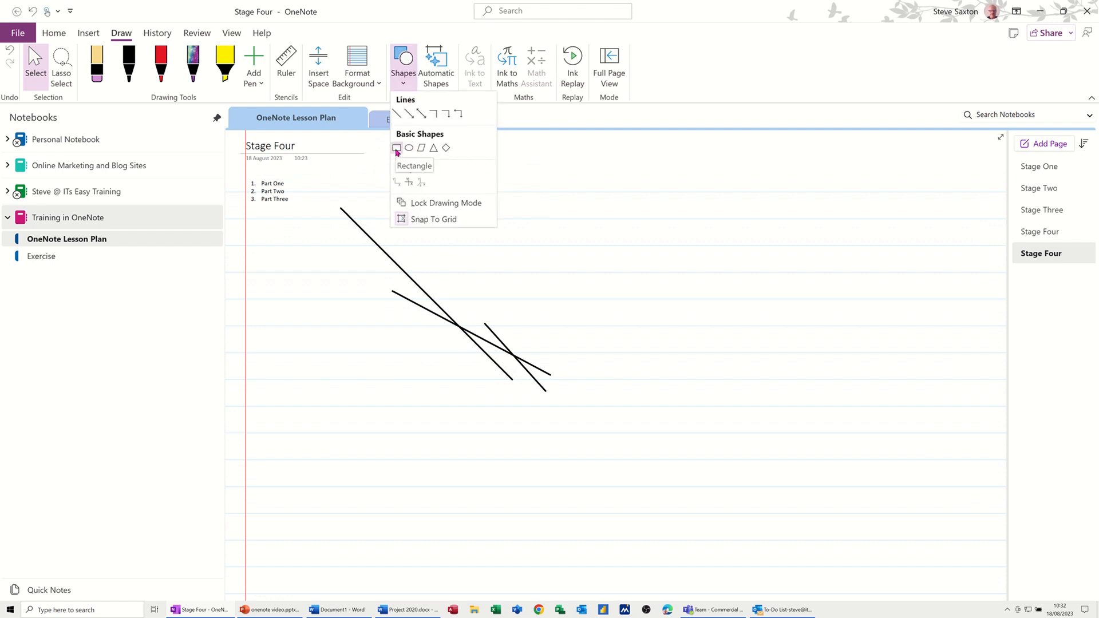
click(397, 149)
mouse_move(513, 200)
mouse_down()
mouse_move(522, 221)
mouse_move(605, 240)
mouse_up()
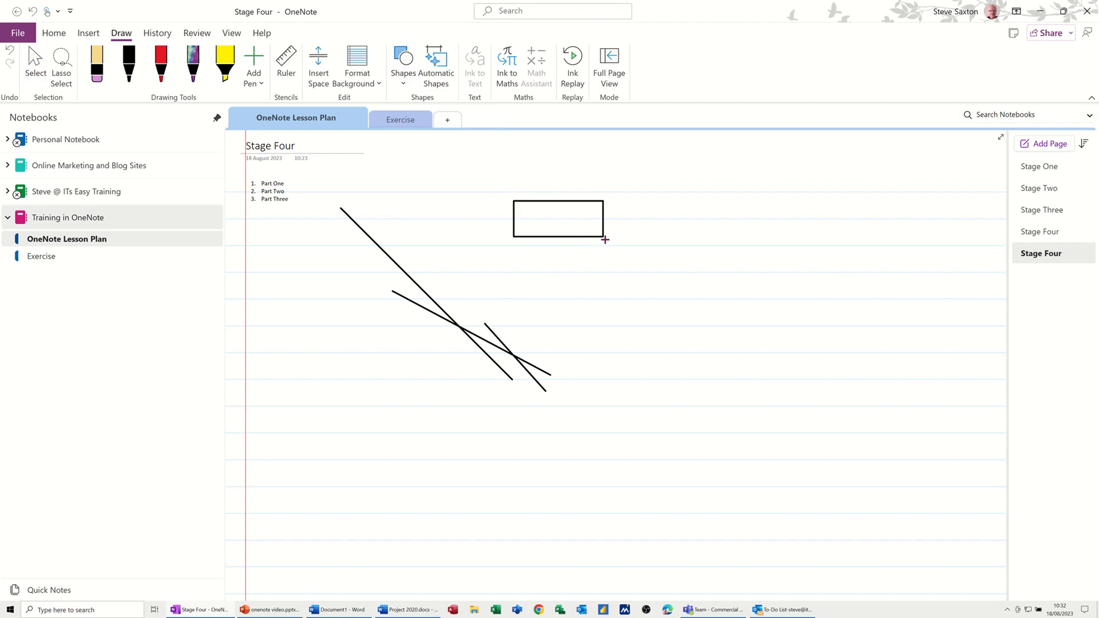
click(529, 268)
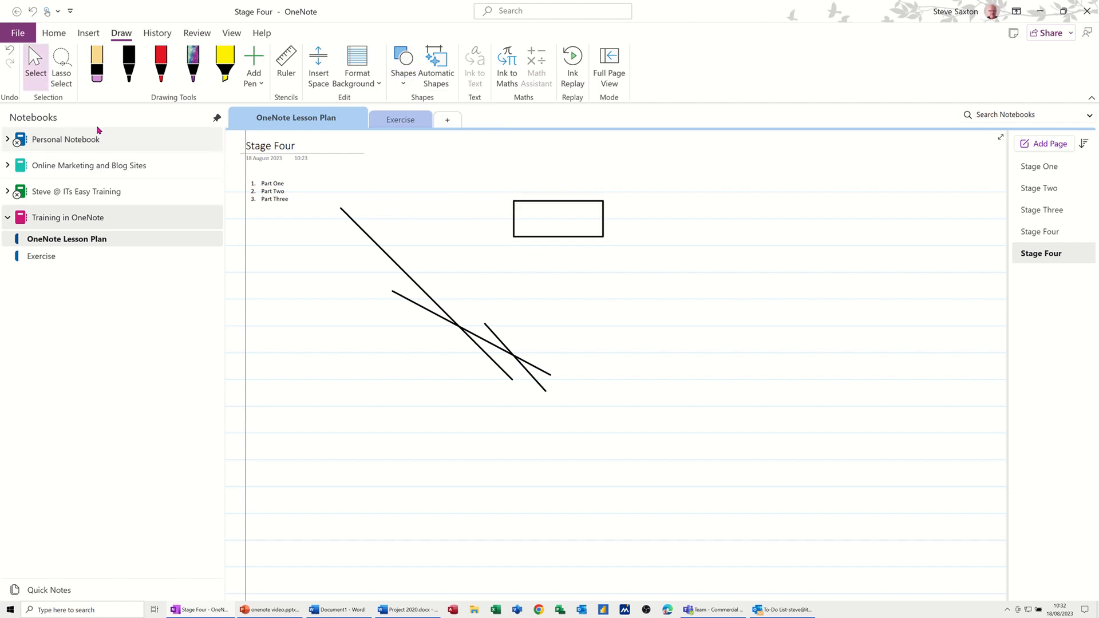
Sketch a rectangle below the existing one and a circle beside them with the black pen as automatic shapes
click(129, 60)
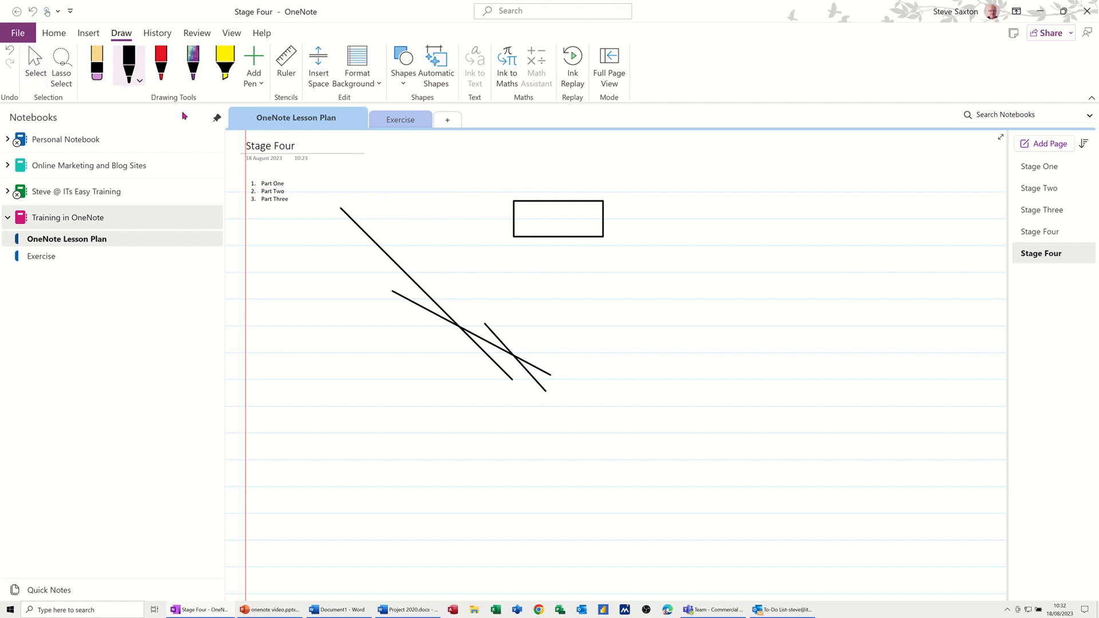
mouse_move(519, 257)
mouse_down()
mouse_move(519, 273)
mouse_move(589, 293)
mouse_move(592, 256)
mouse_move(517, 249)
mouse_up()
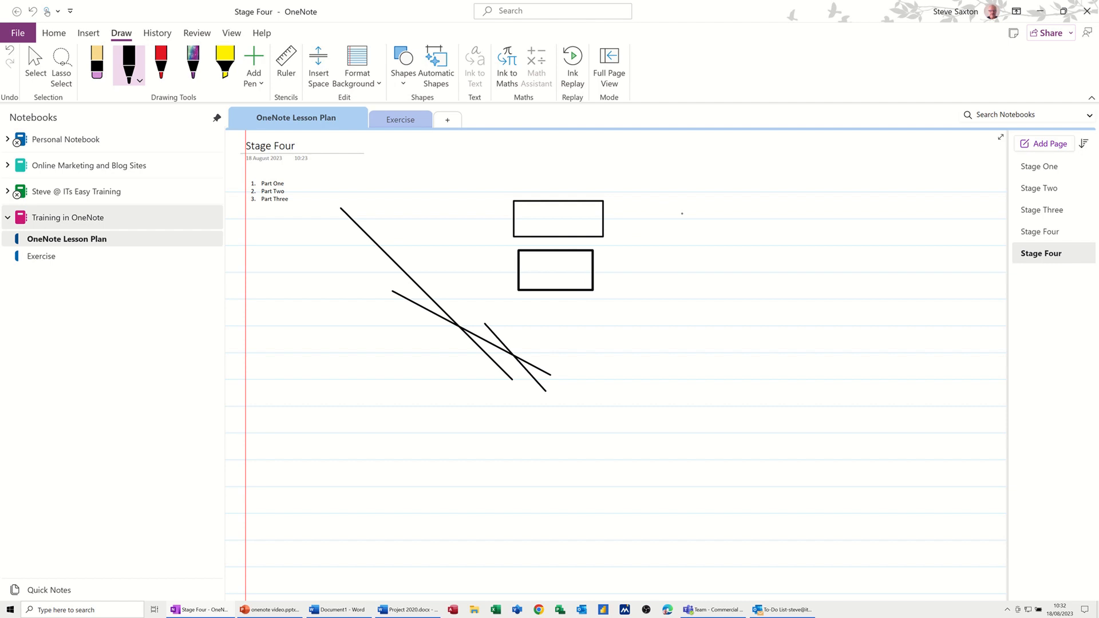
mouse_move(671, 209)
mouse_down()
mouse_move(654, 234)
mouse_move(706, 253)
mouse_move(681, 209)
mouse_up()
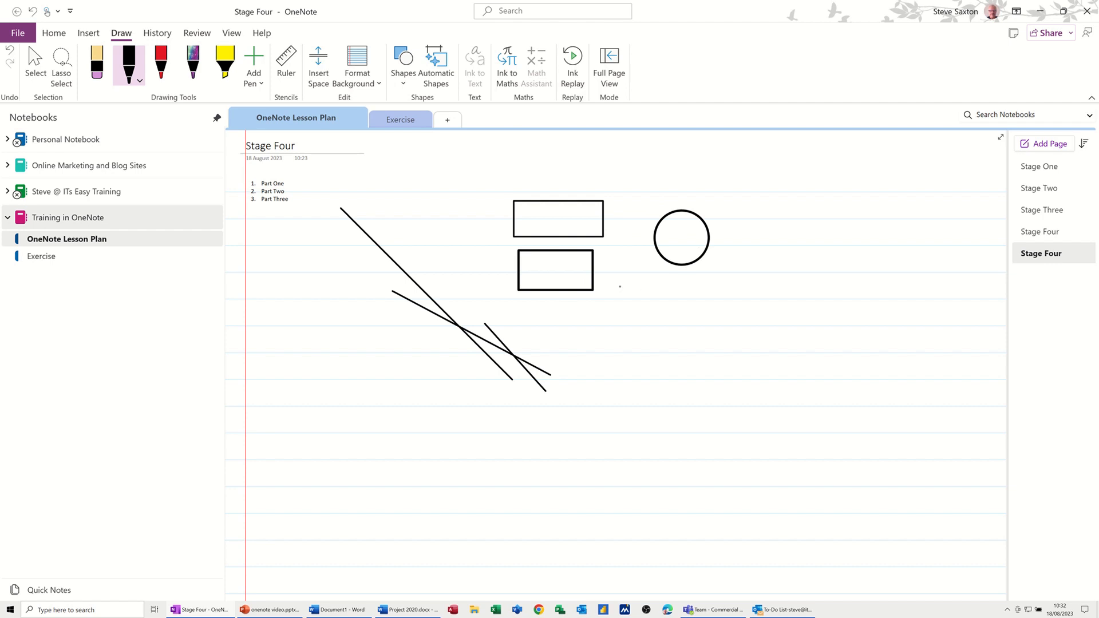
Sketch two triangles side by side below the circle with the black pen
drag(620, 286, 618, 333)
mouse_move(616, 331)
mouse_down()
mouse_move(655, 330)
mouse_move(621, 284)
mouse_up()
drag(703, 283, 687, 321)
mouse_move(678, 323)
mouse_down()
mouse_move(705, 323)
mouse_move(706, 298)
mouse_up()
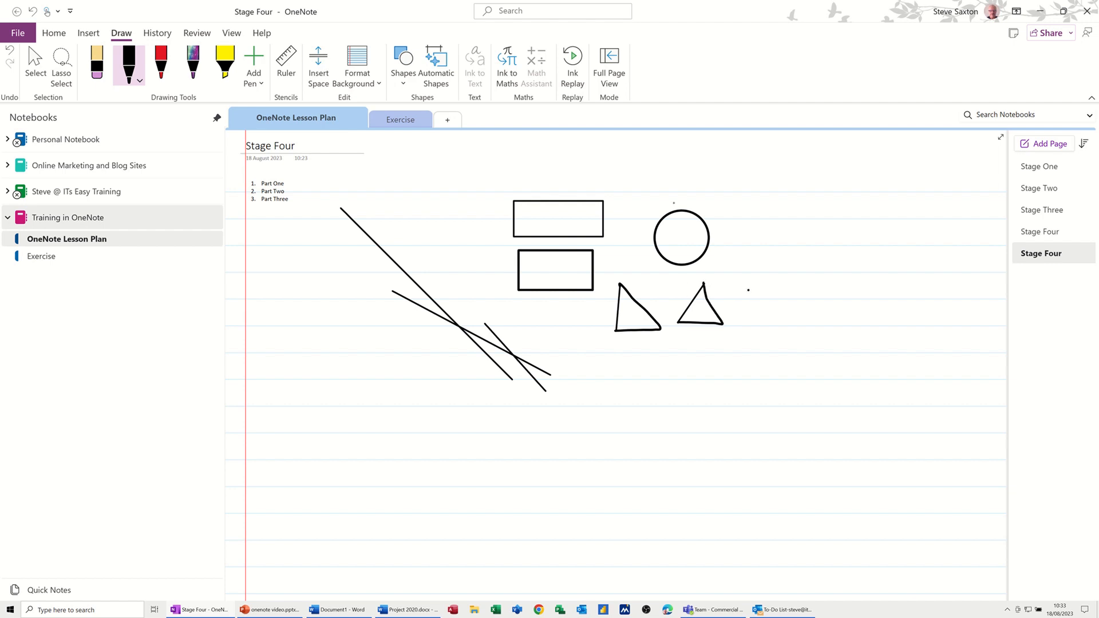
Sketch a small square beside the circle and a third triangle beneath that square with the black pen
mouse_move(751, 234)
mouse_down()
mouse_move(753, 261)
mouse_move(793, 263)
mouse_move(791, 229)
mouse_move(756, 232)
mouse_up()
drag(786, 285, 772, 324)
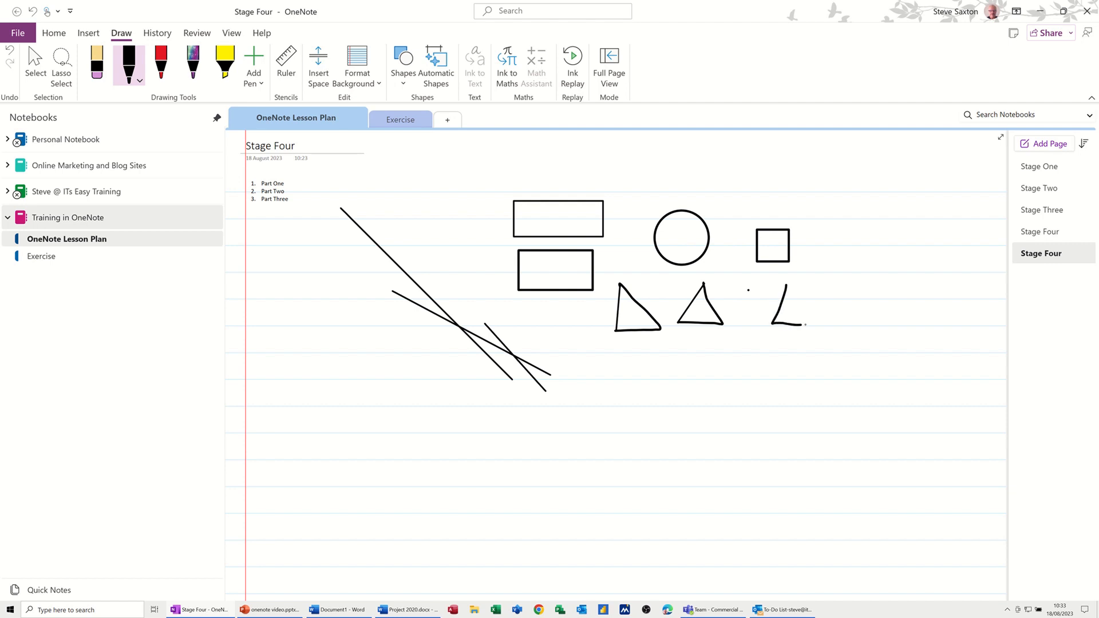
drag(807, 321, 791, 290)
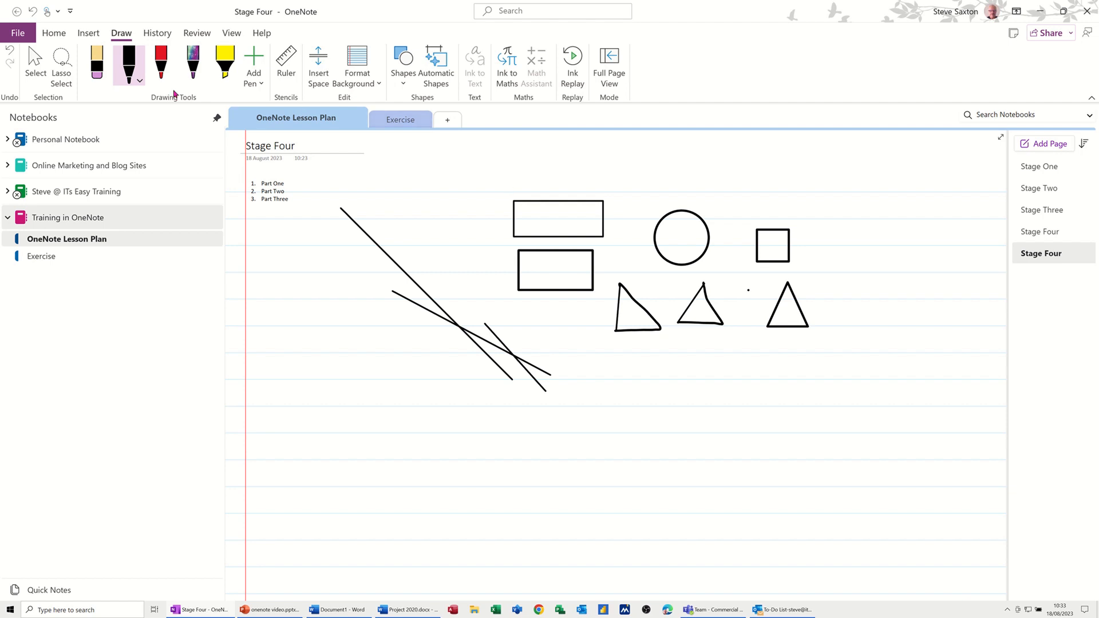
Delete the two rectangles, the circle and the small square from the Stage Four page
click(35, 64)
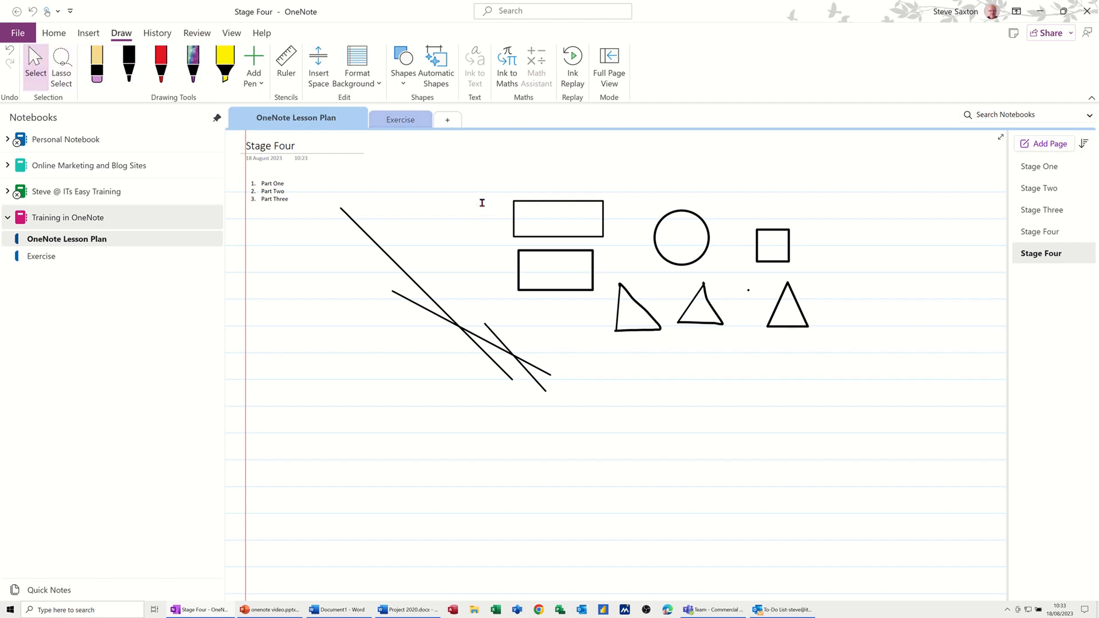
click(514, 213)
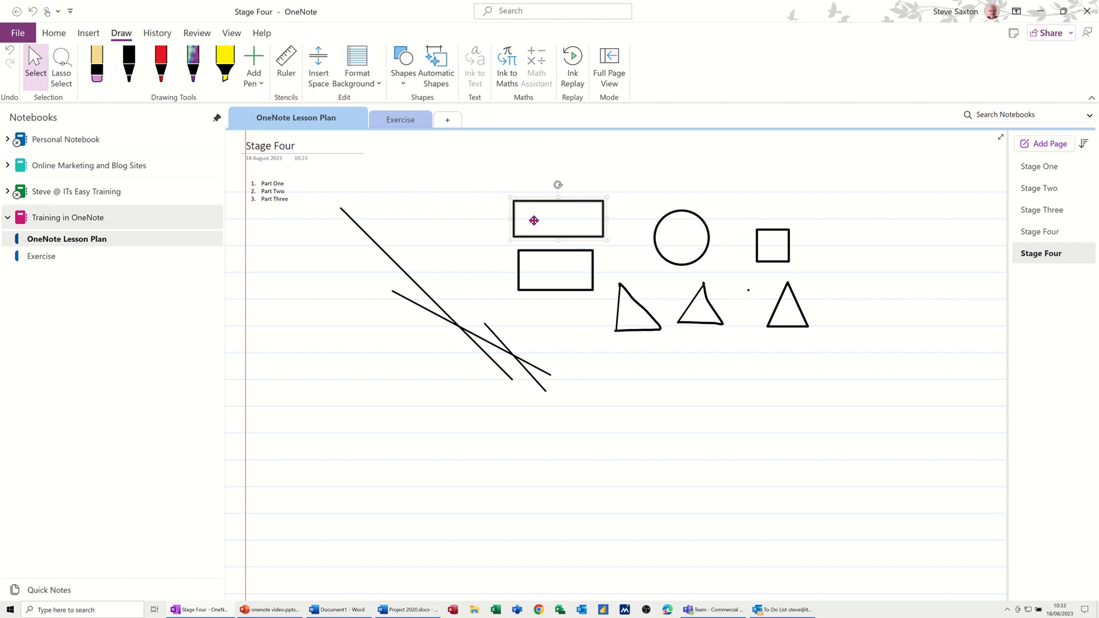
key(Delete)
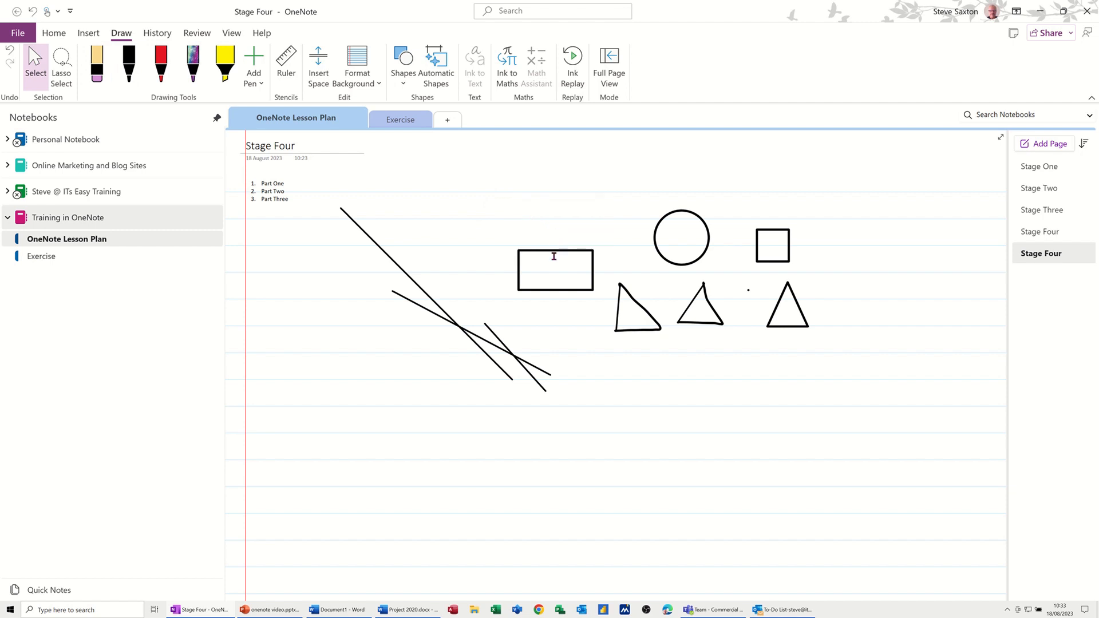
click(594, 261)
key(Delete)
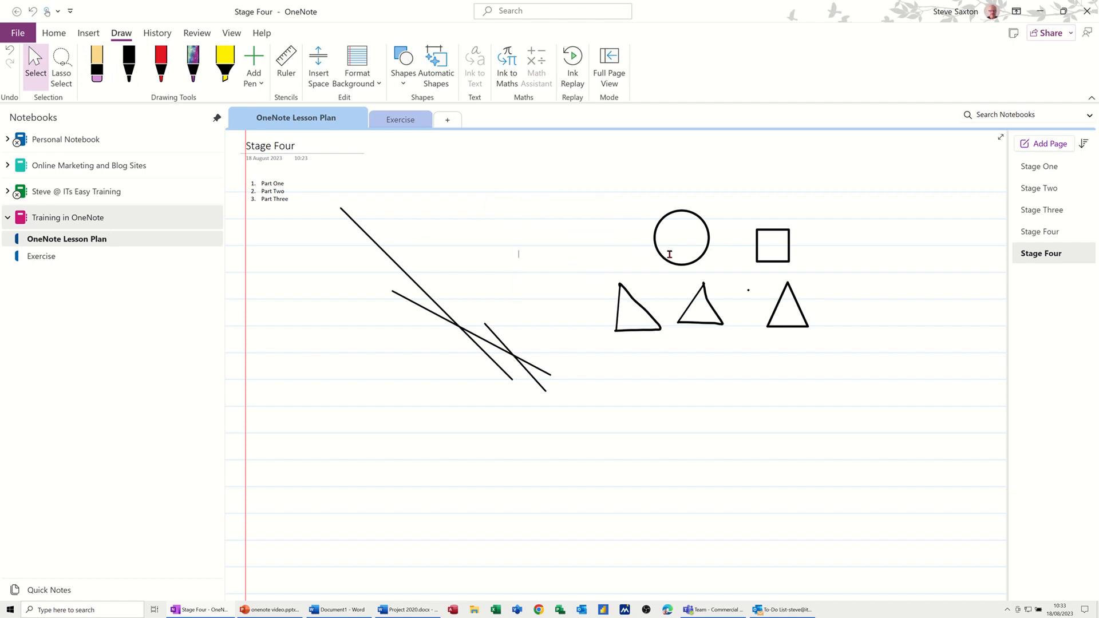
click(670, 261)
key(Delete)
click(760, 264)
key(Delete)
Delete the three triangles with the stray dot and the three crossing lines from the page
drag(571, 241, 835, 345)
key(Delete)
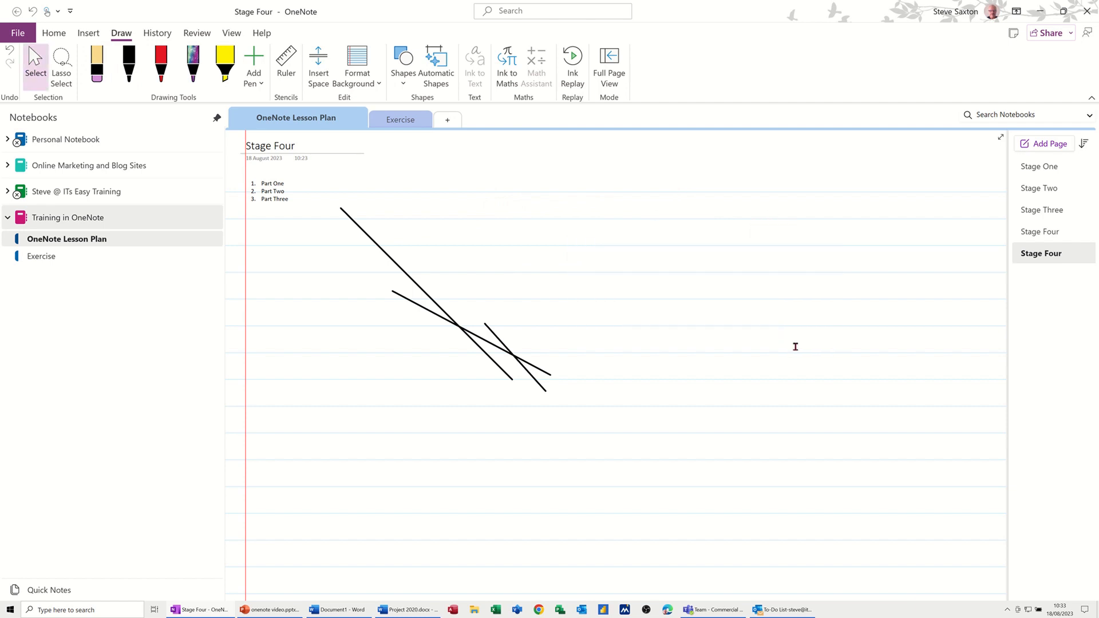
drag(325, 201, 606, 411)
key(Delete)
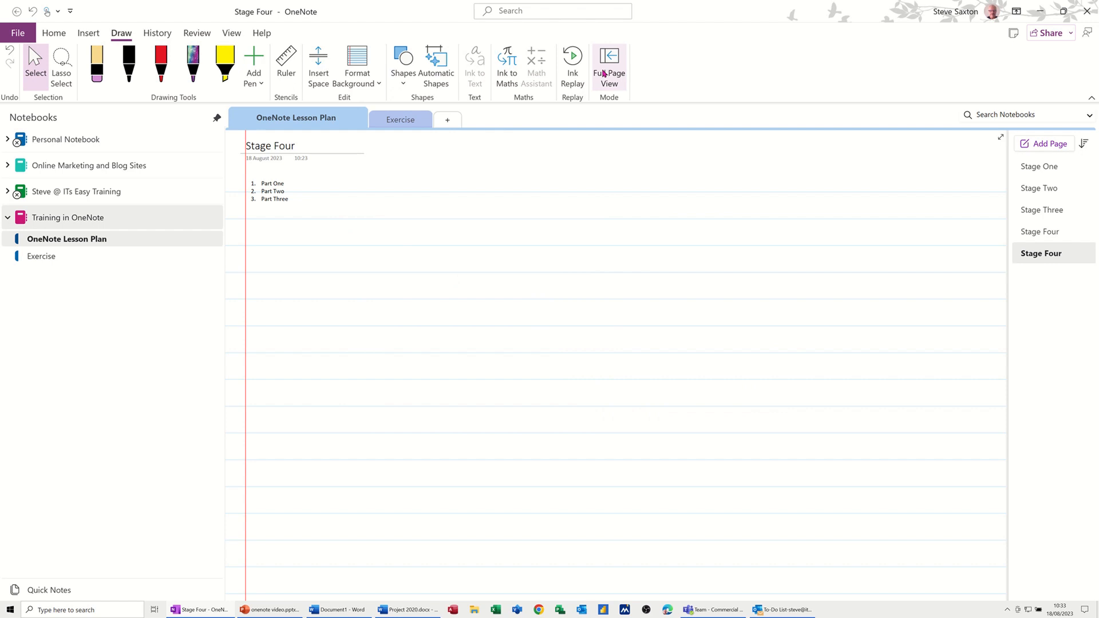
click(153, 35)
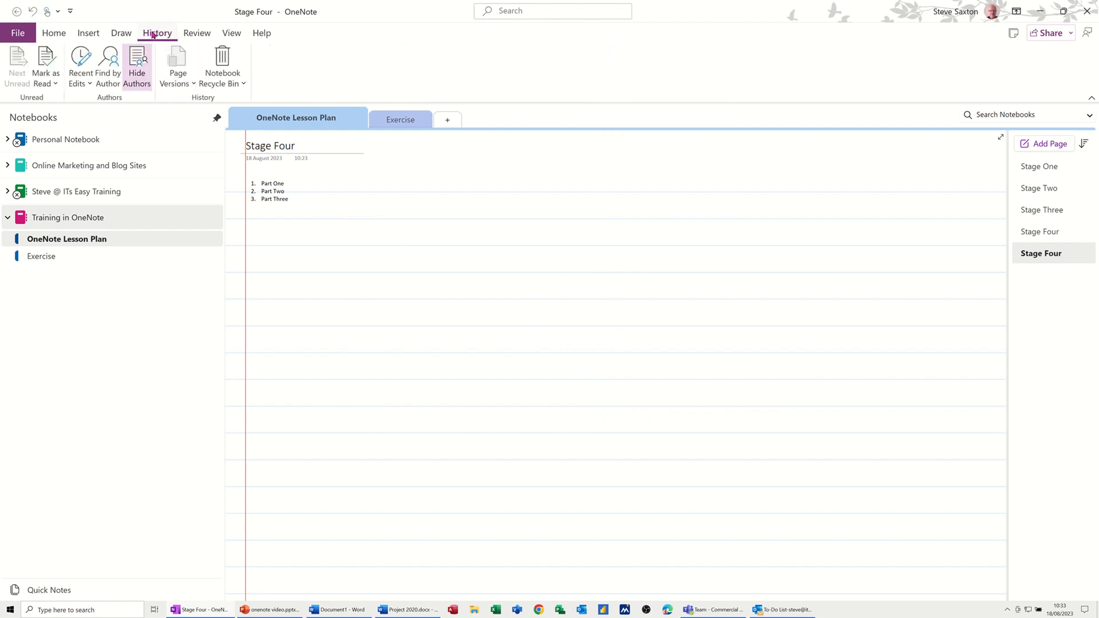
click(88, 83)
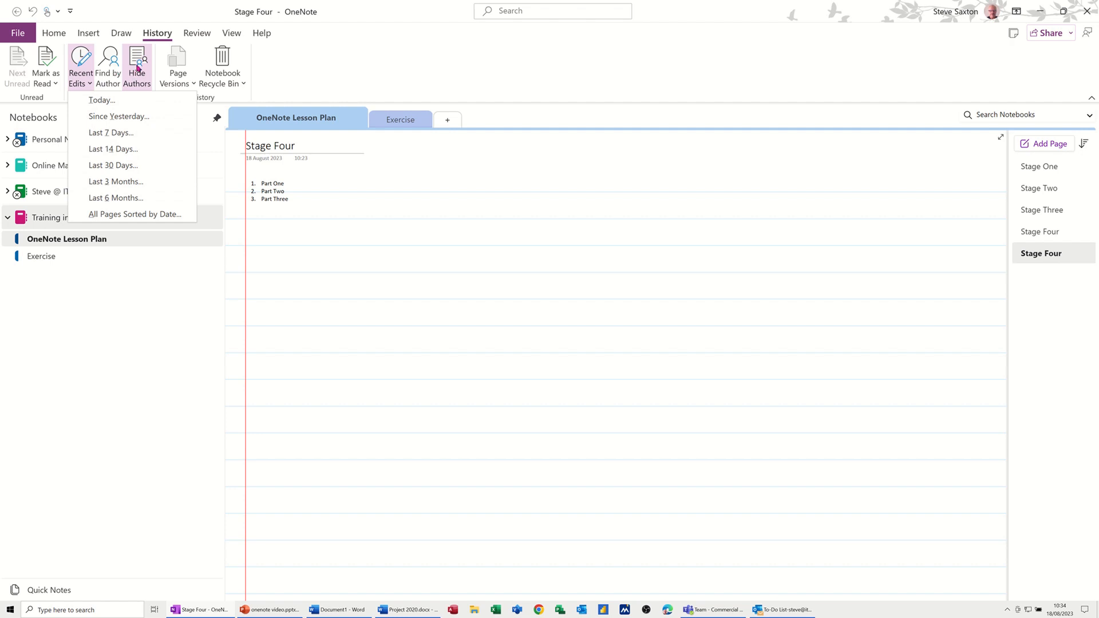
click(193, 86)
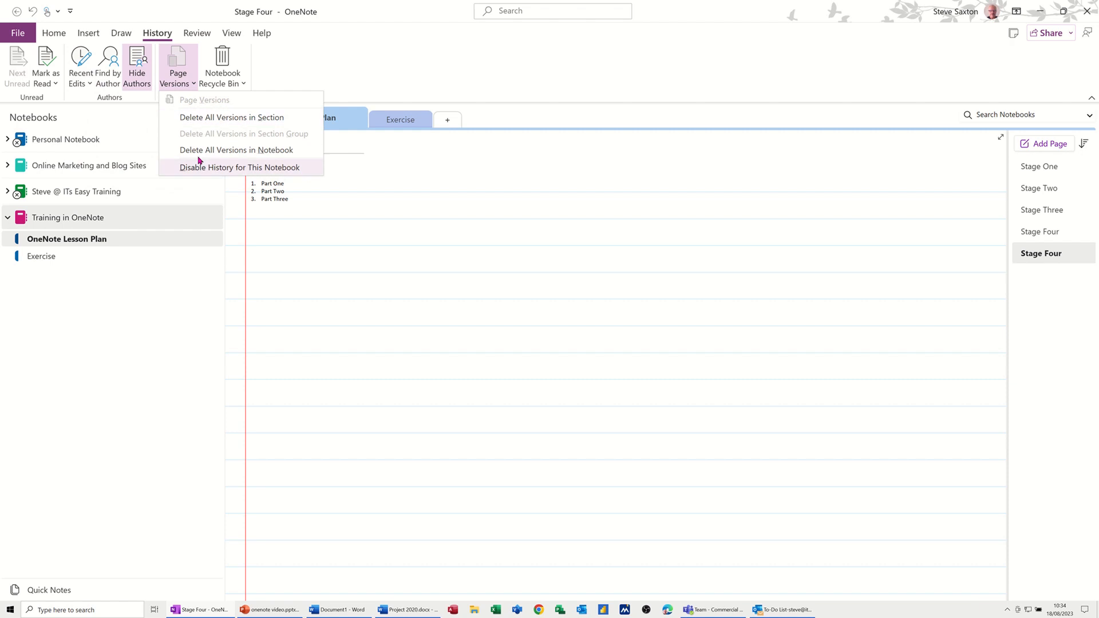
click(237, 80)
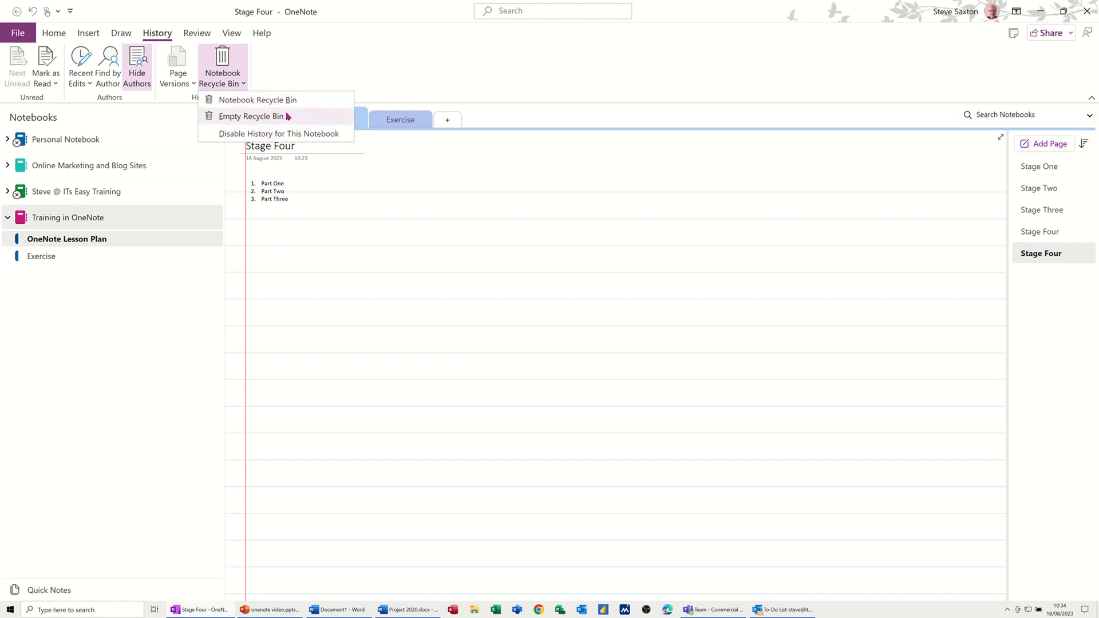
click(329, 289)
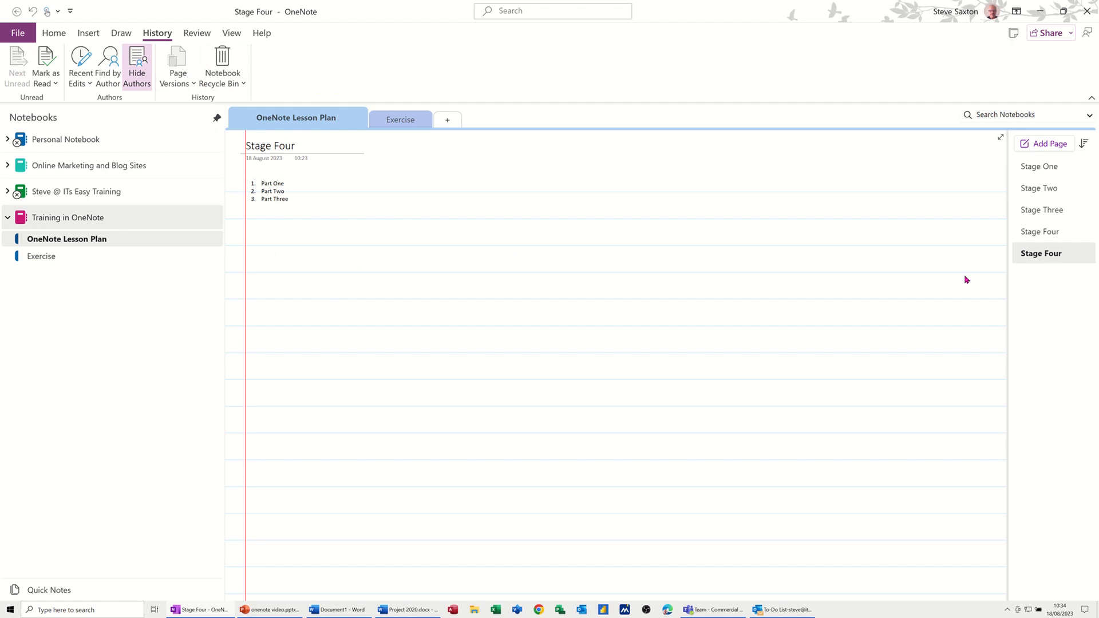
Delete the ruled second Stage Four page and view the deleted pages in the notebook's recycle bin
right_click(1029, 257)
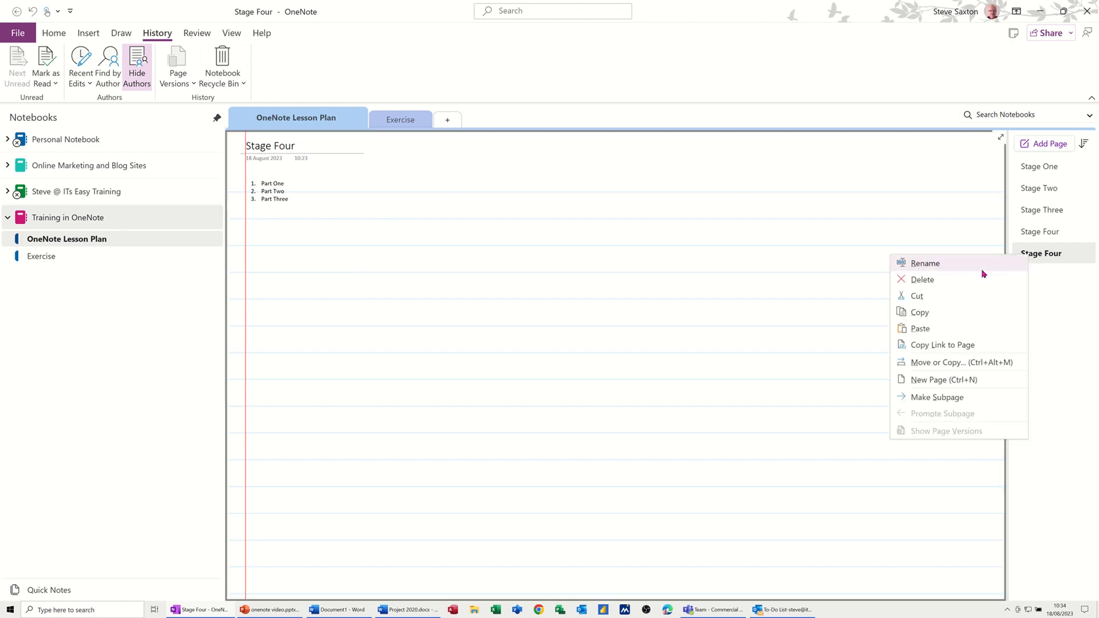
click(922, 279)
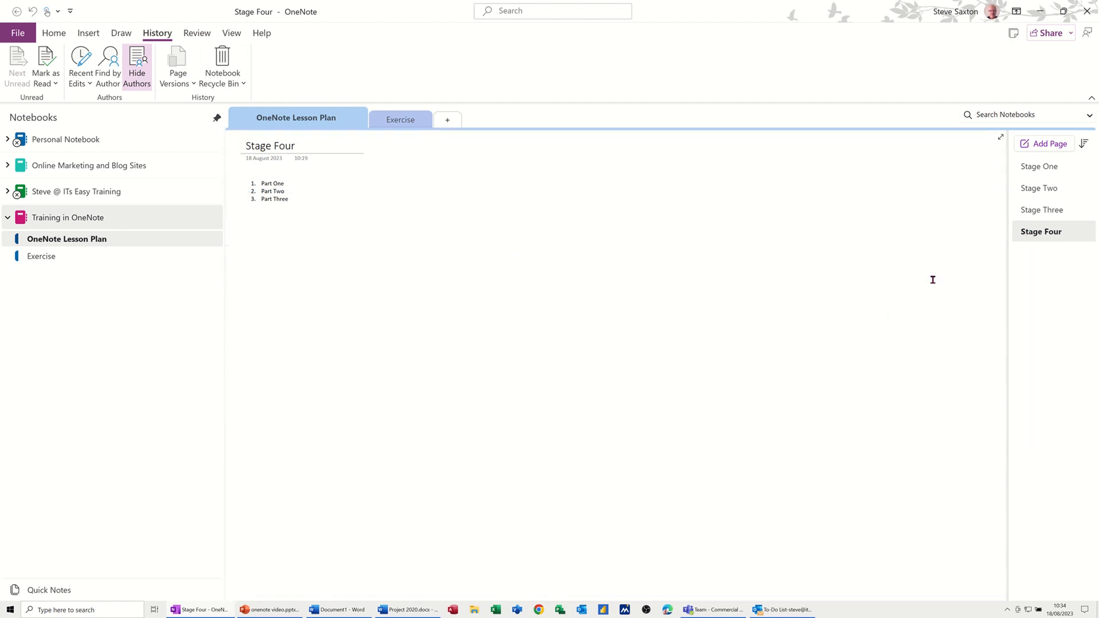
click(241, 86)
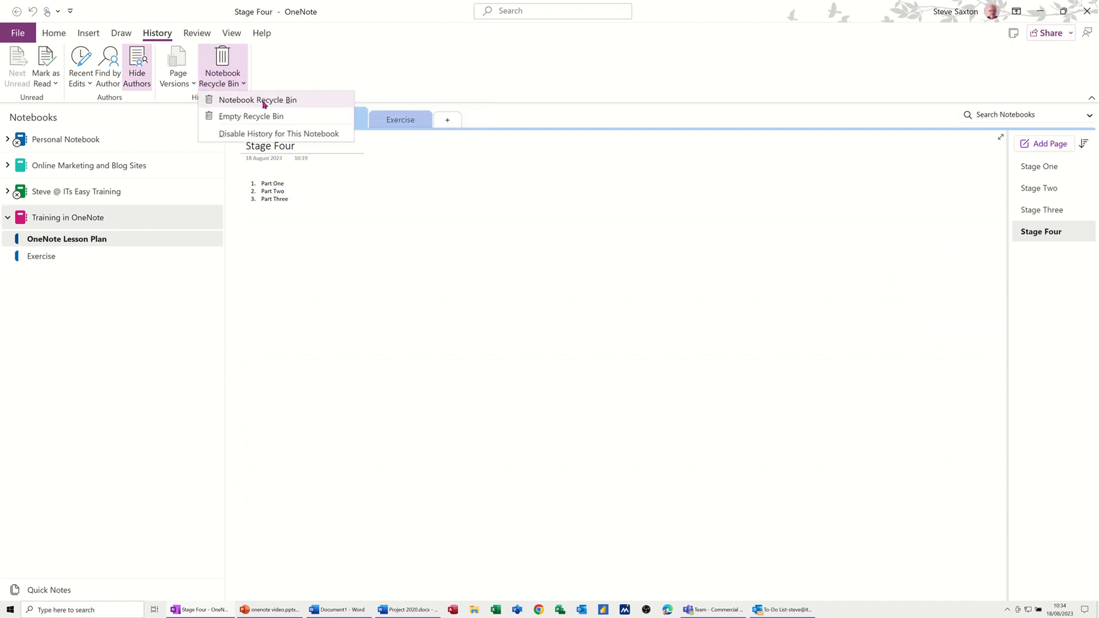
click(263, 101)
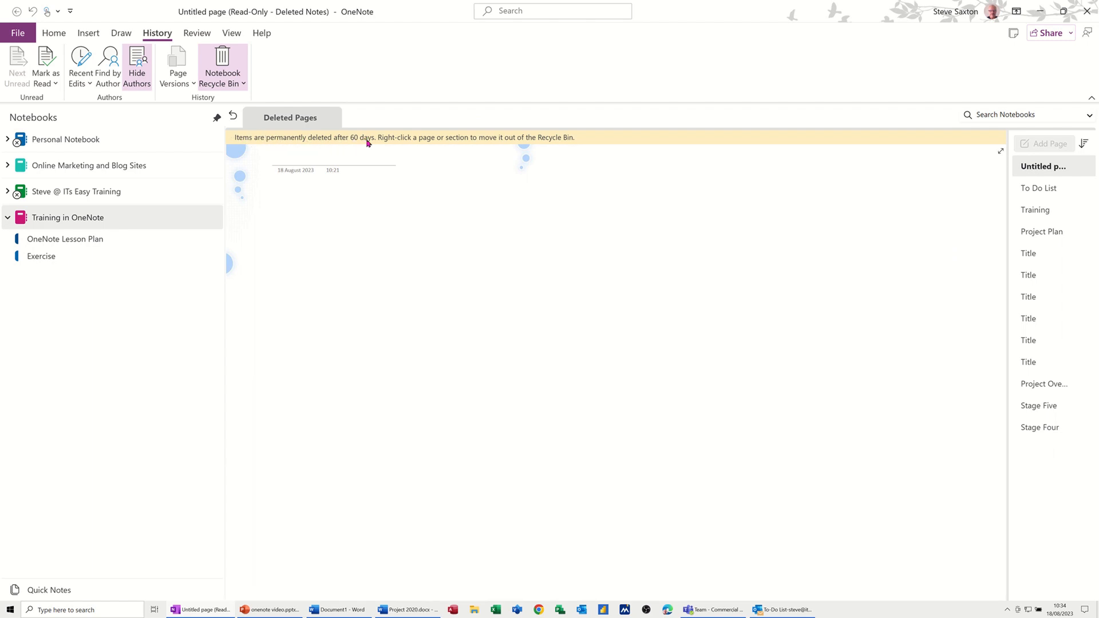
click(223, 63)
Run a spelling check on the remaining Stage Four page, and open and close the thesaurus
click(192, 35)
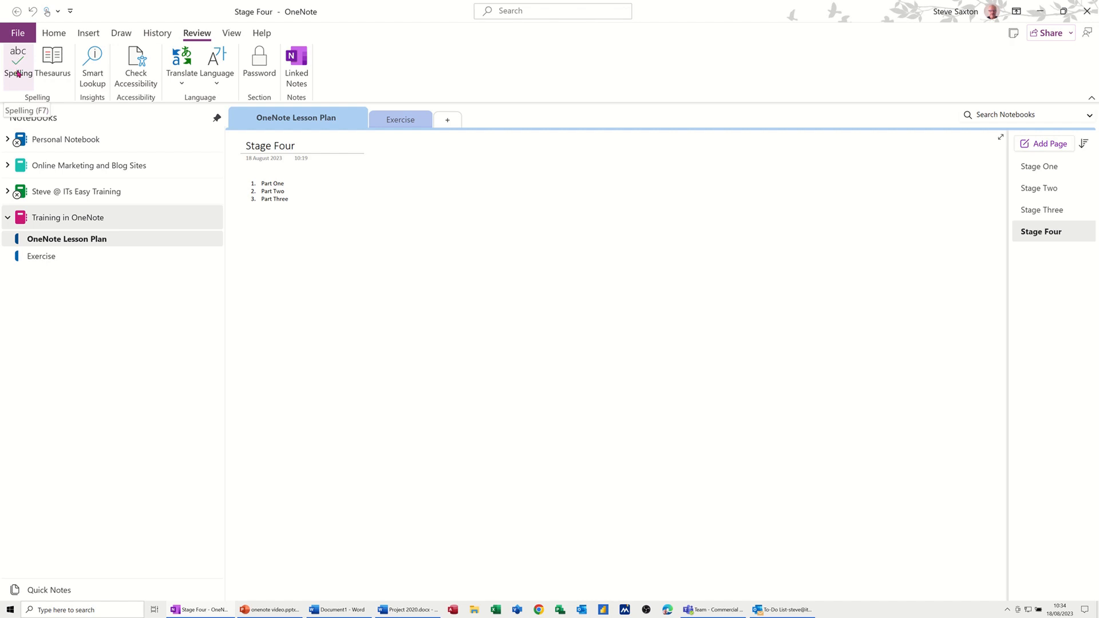
key(F7)
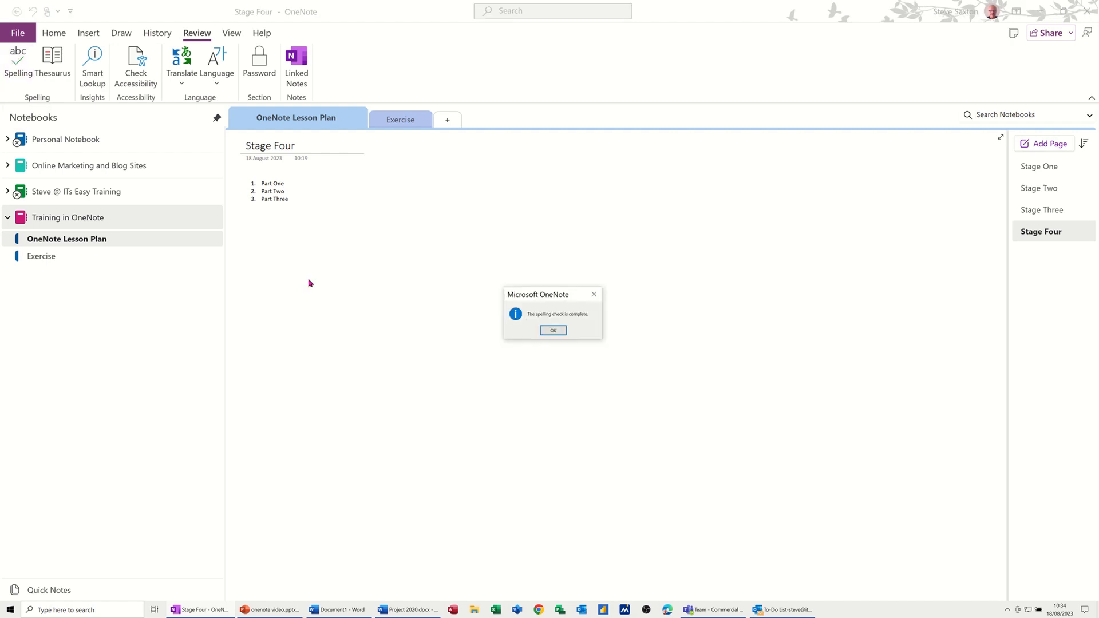
click(542, 331)
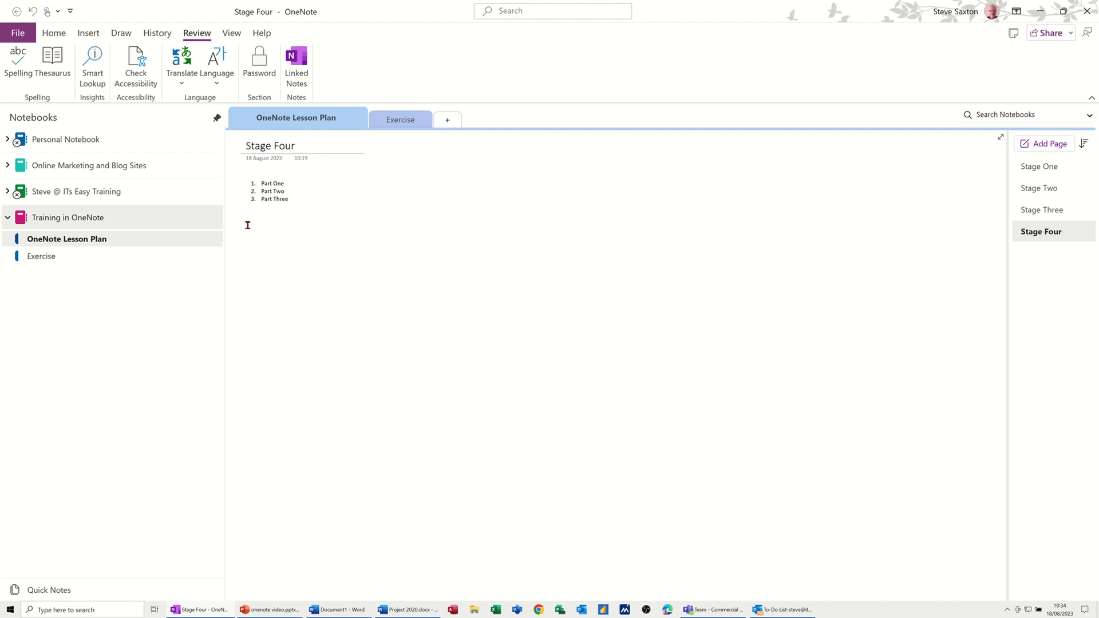
click(50, 63)
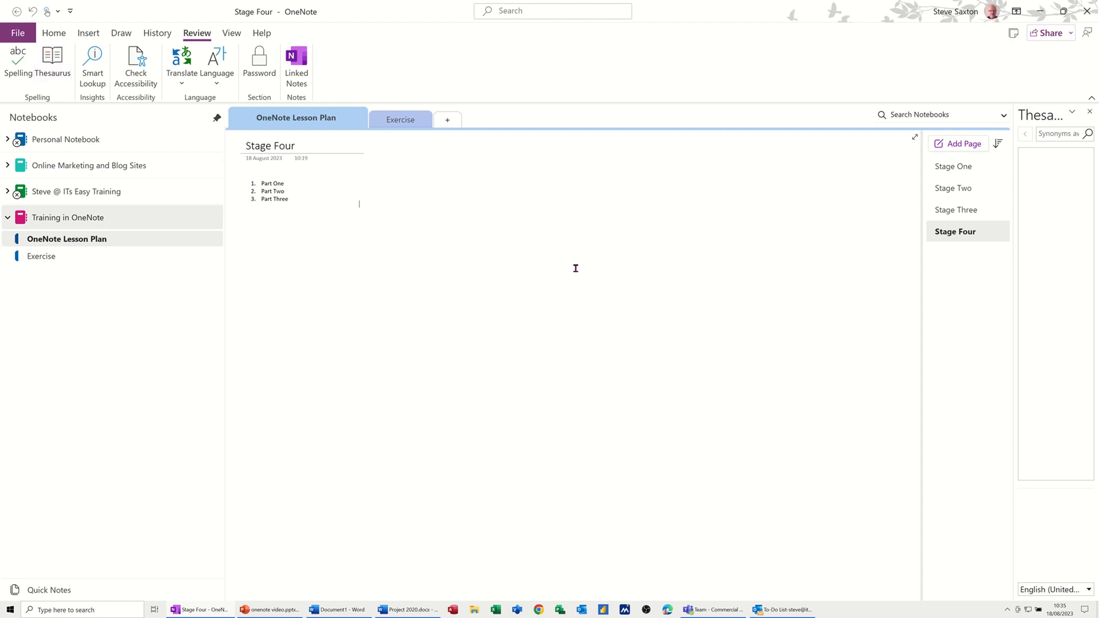
click(1051, 134)
click(1089, 117)
Look up "Leeds" with Smart Lookup and close the search results
click(95, 60)
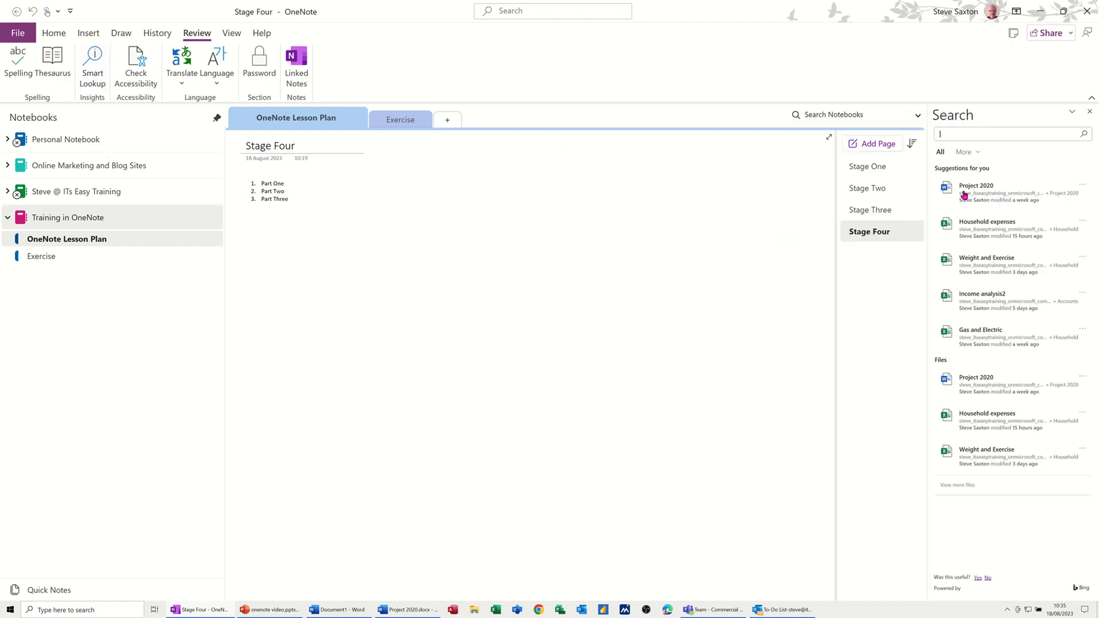
text(Leeds)
key(Return)
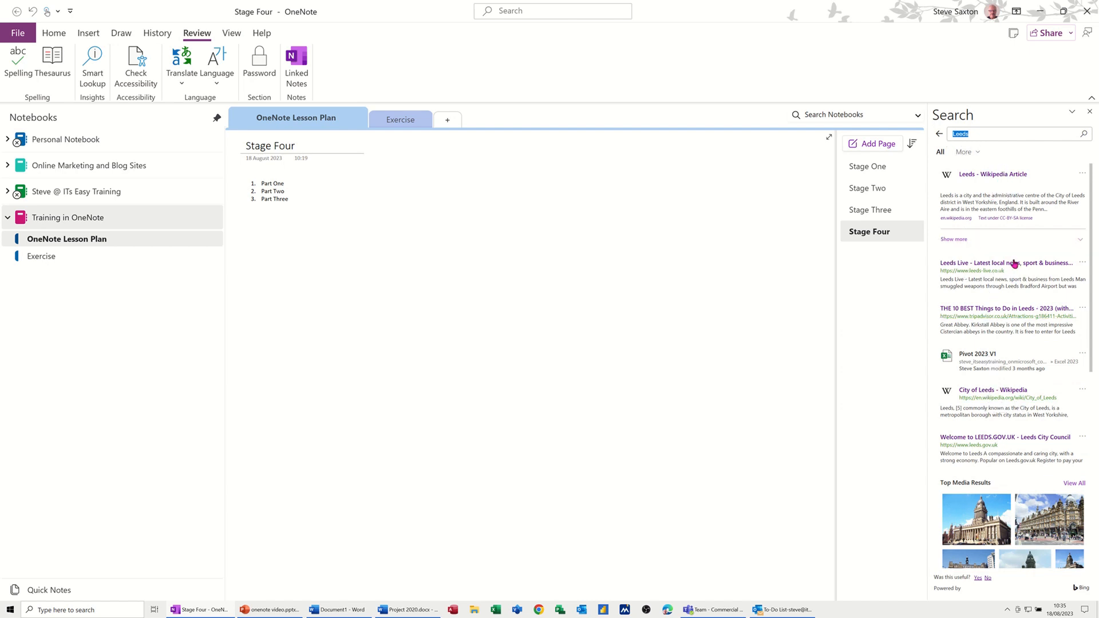
click(1089, 112)
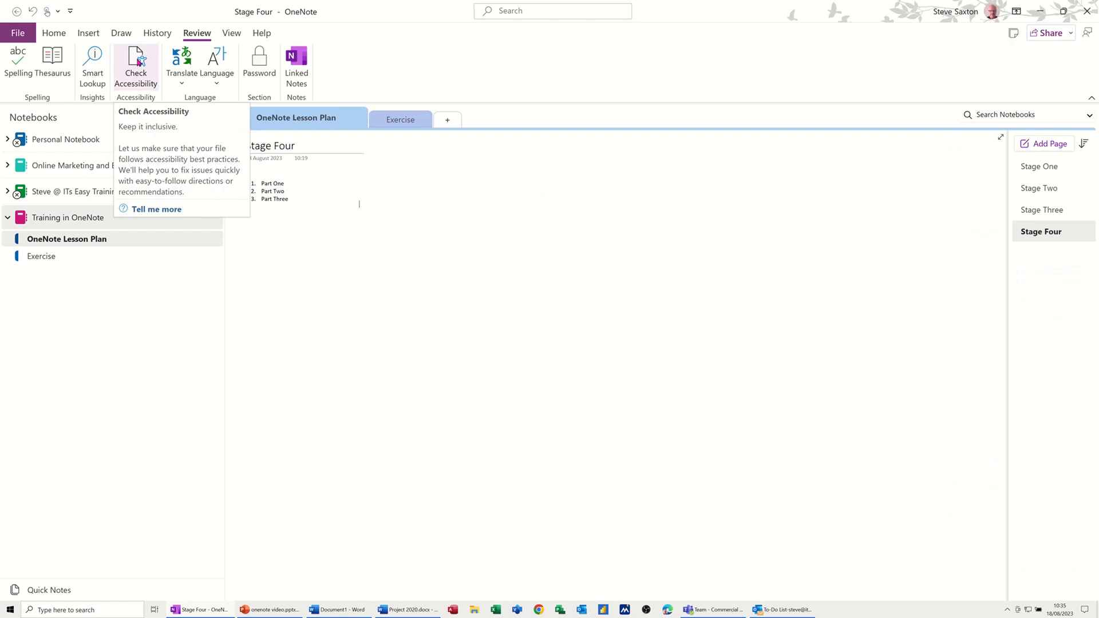
Add a short English note stating the author's first name on the blank area beside the numbered list
click(181, 83)
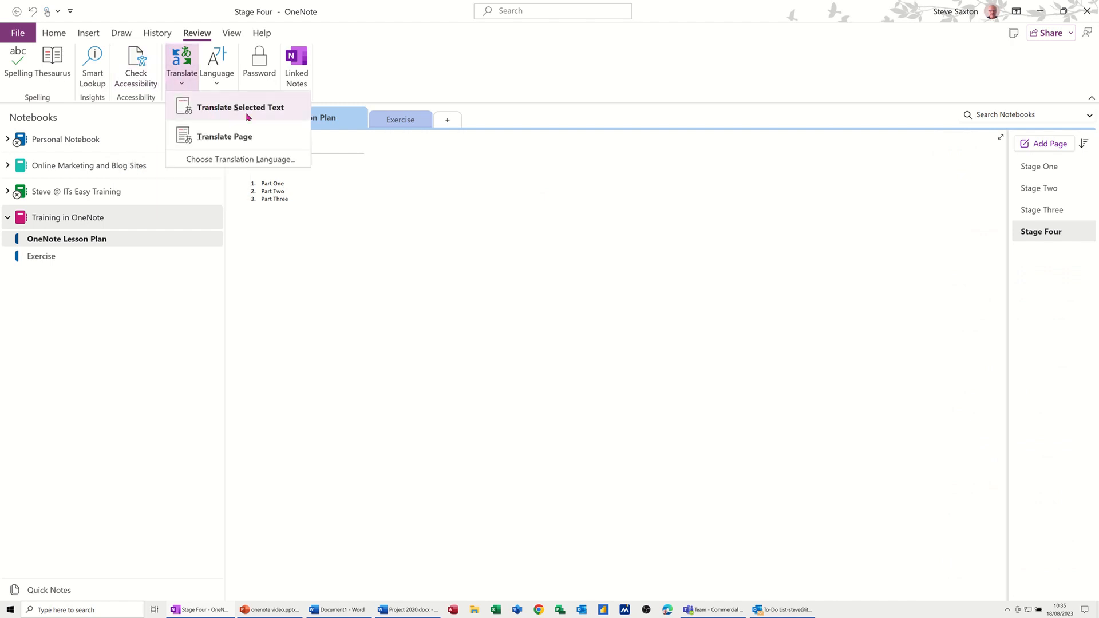
click(412, 240)
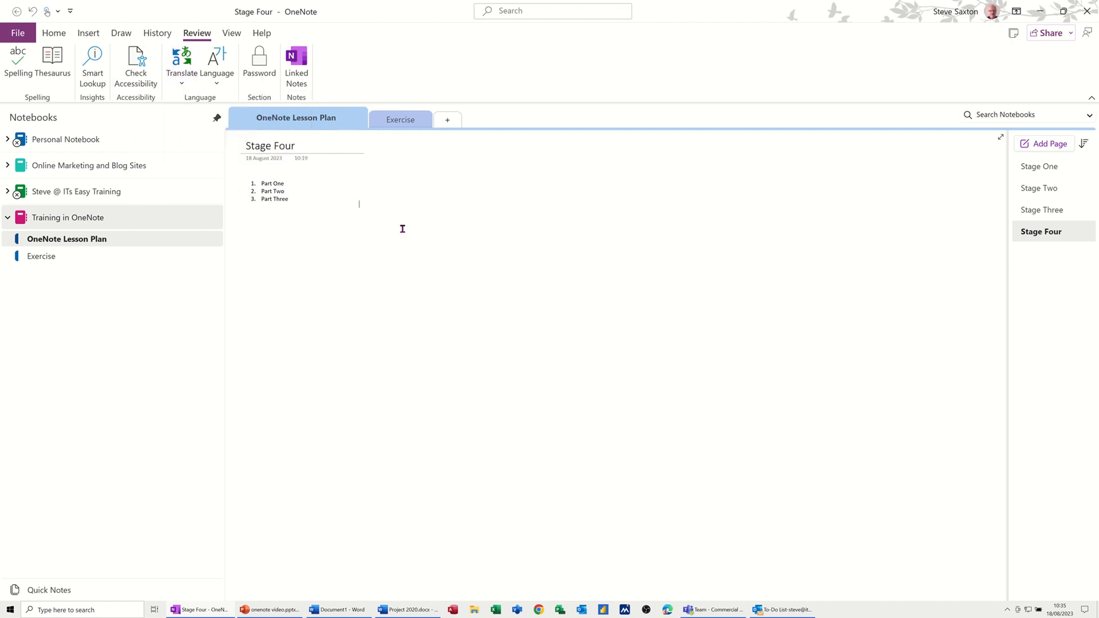
text(My name is Steve)
Translate the new note's text from English to French and insert the translation in its place
drag(447, 223, 404, 224)
click(181, 83)
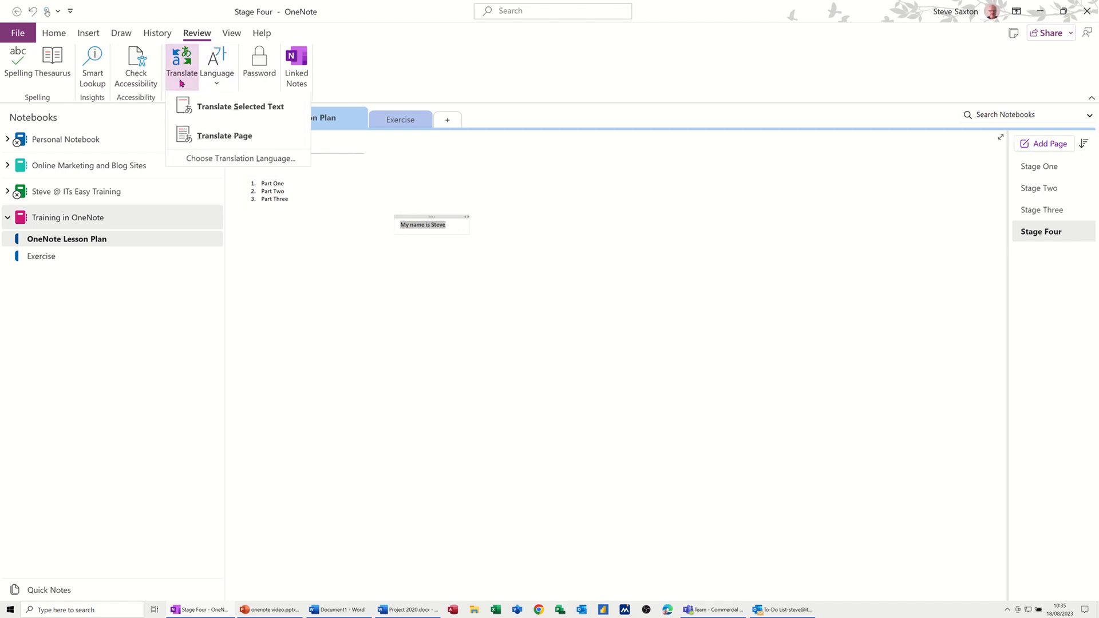
click(247, 113)
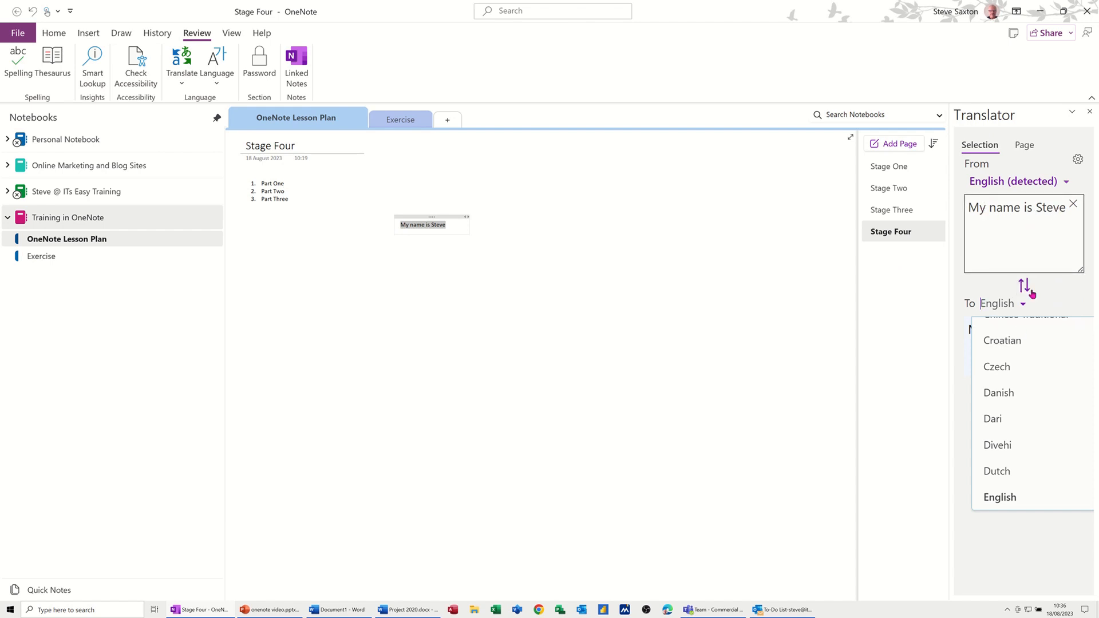
scroll(1016, 452, down, 4)
scroll(1011, 473, down, 2)
scroll(1024, 453, down, 1)
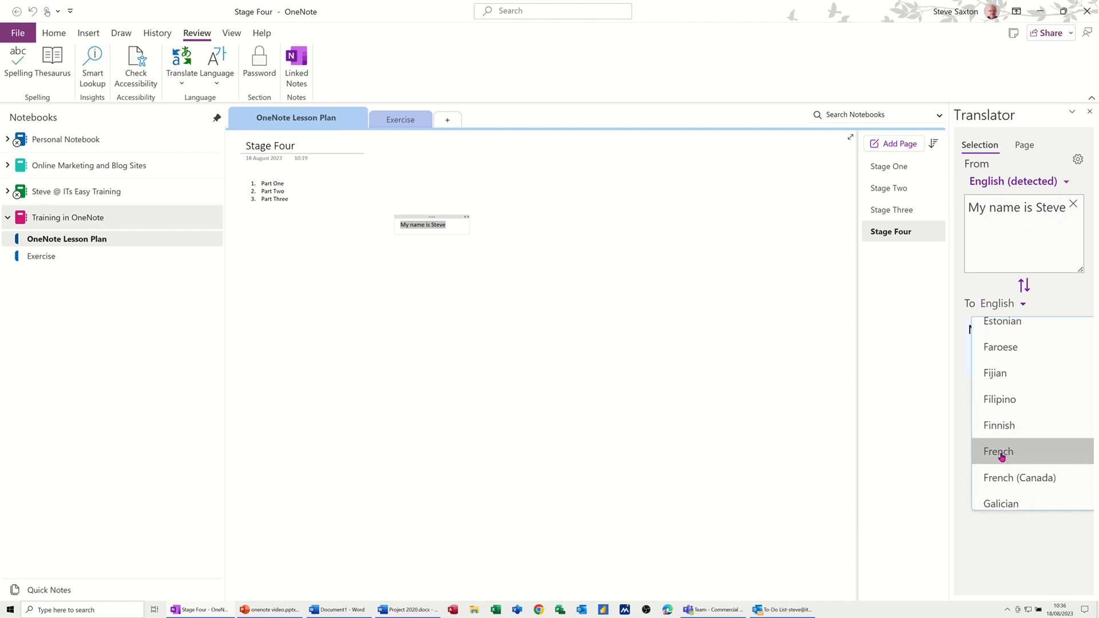
click(1004, 456)
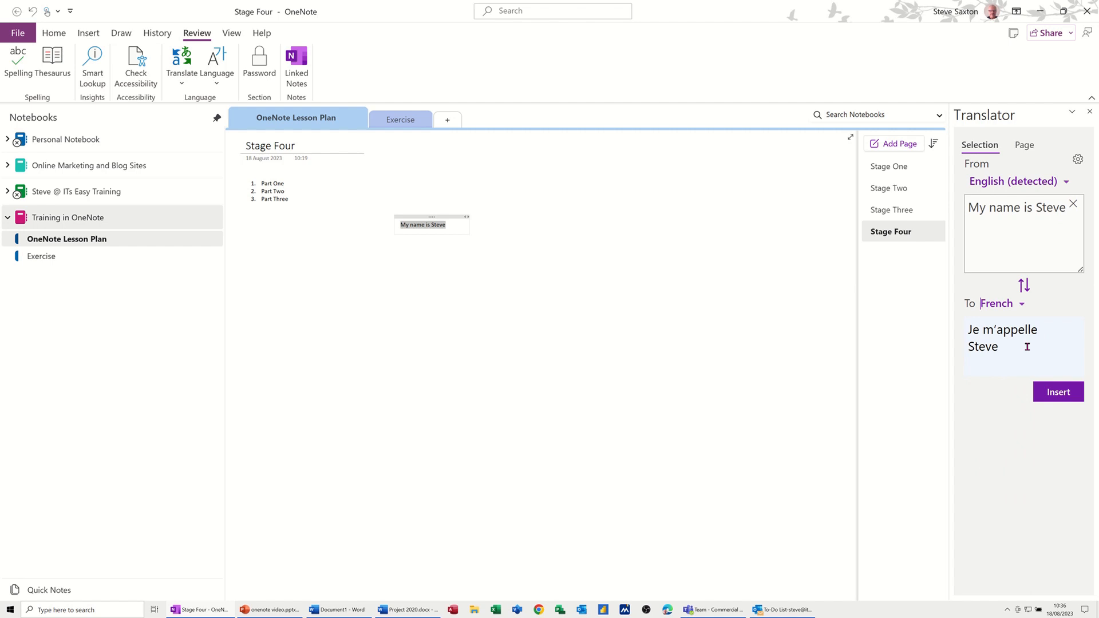
click(1056, 391)
click(218, 86)
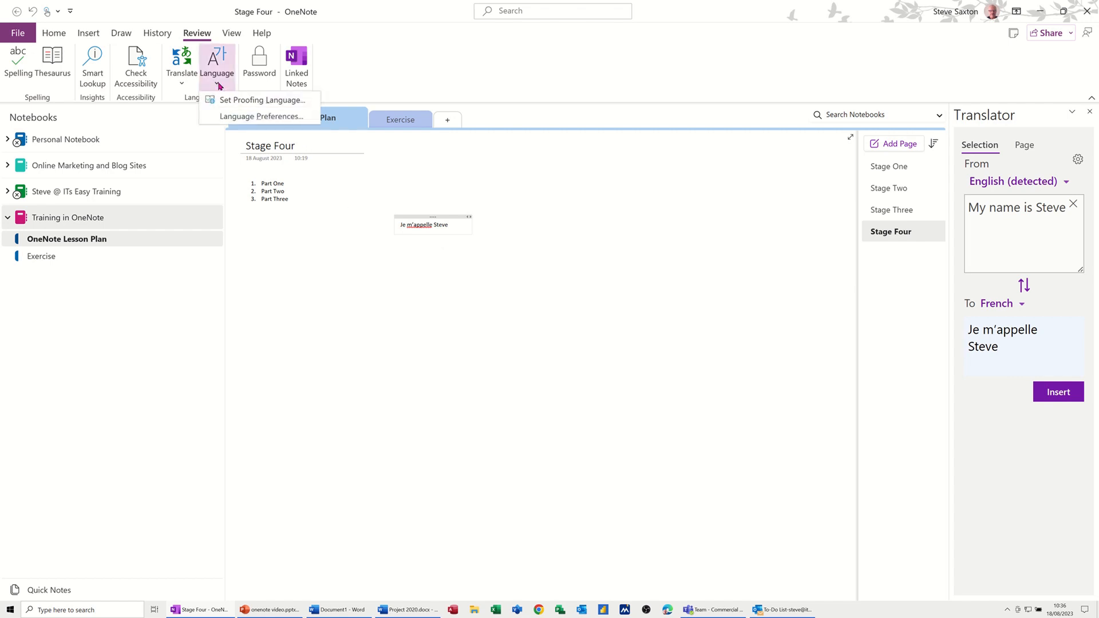
click(218, 86)
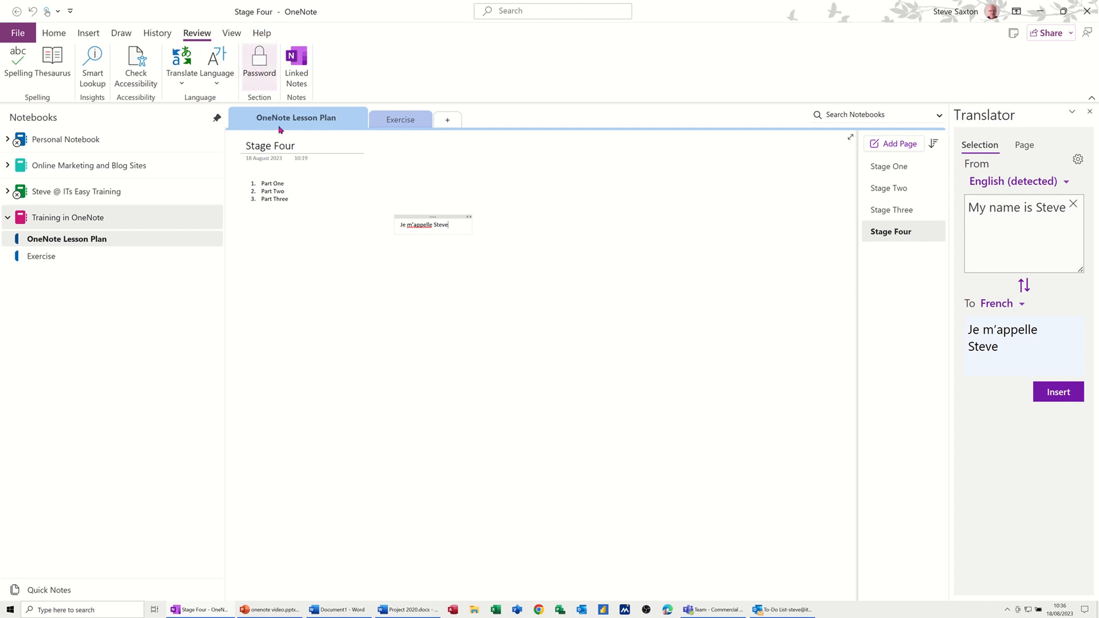
Close the Translator and protect the Exercise section by entering and confirming a section password
click(393, 122)
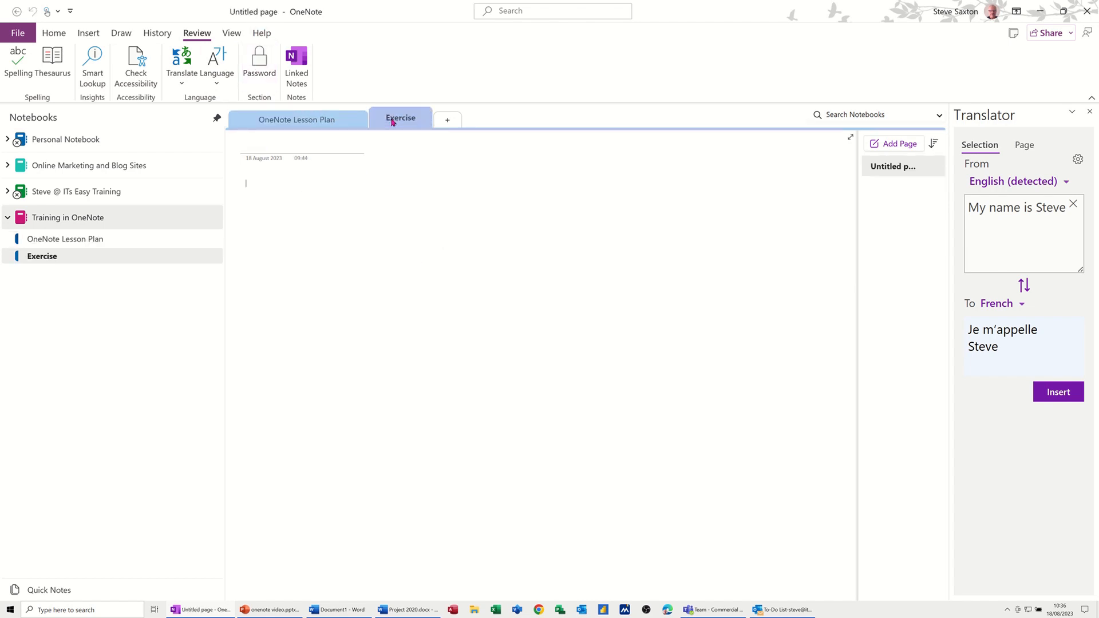
click(1090, 112)
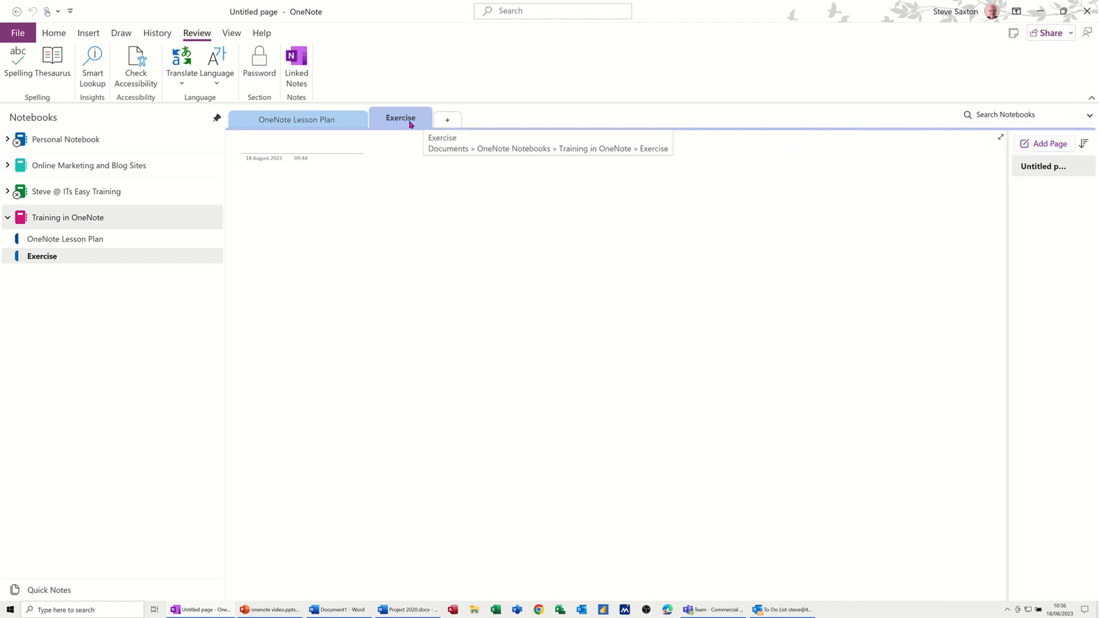
click(293, 122)
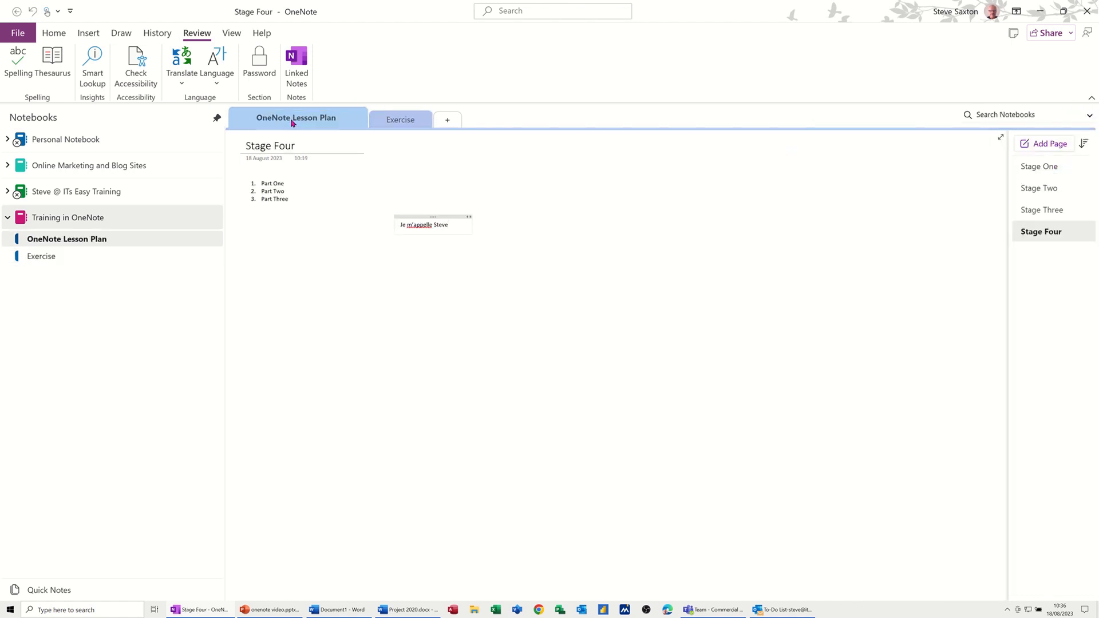
click(399, 119)
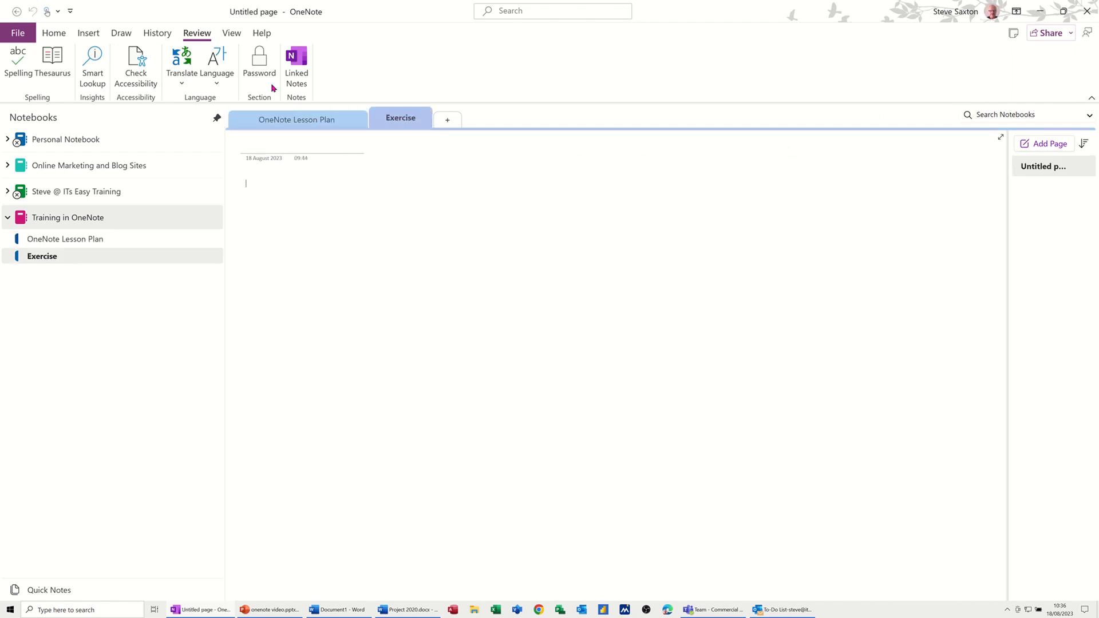
click(261, 67)
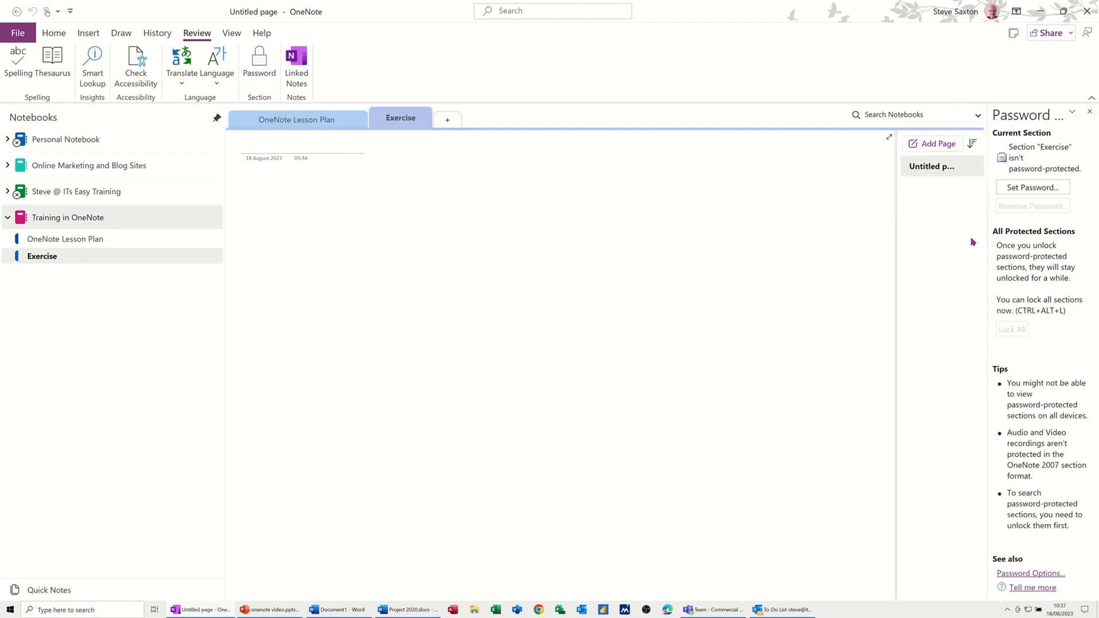
click(1012, 187)
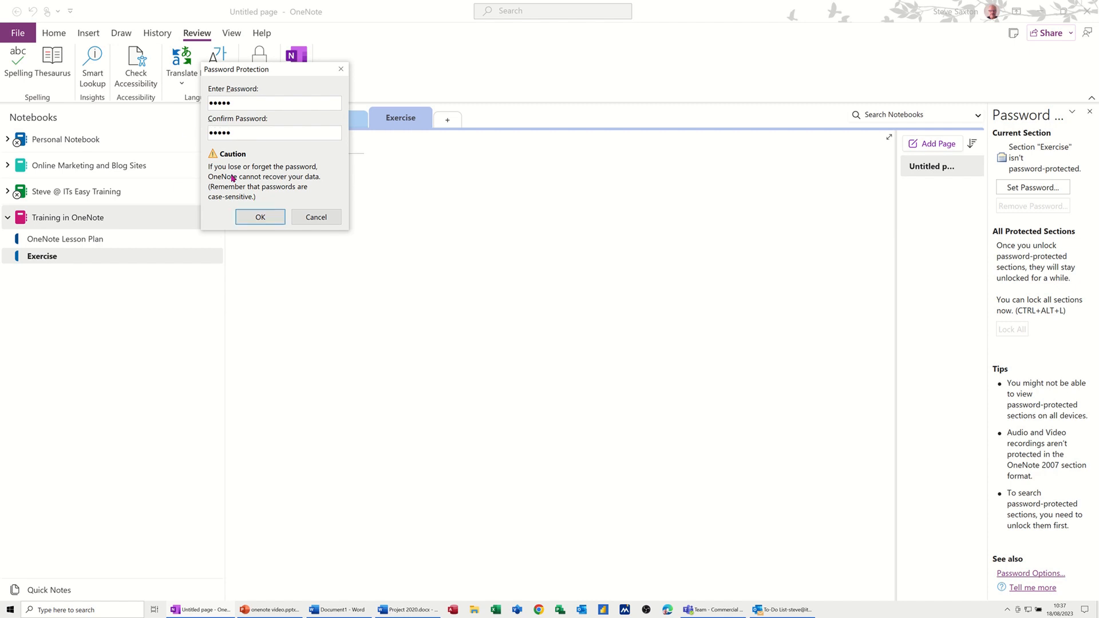
click(260, 215)
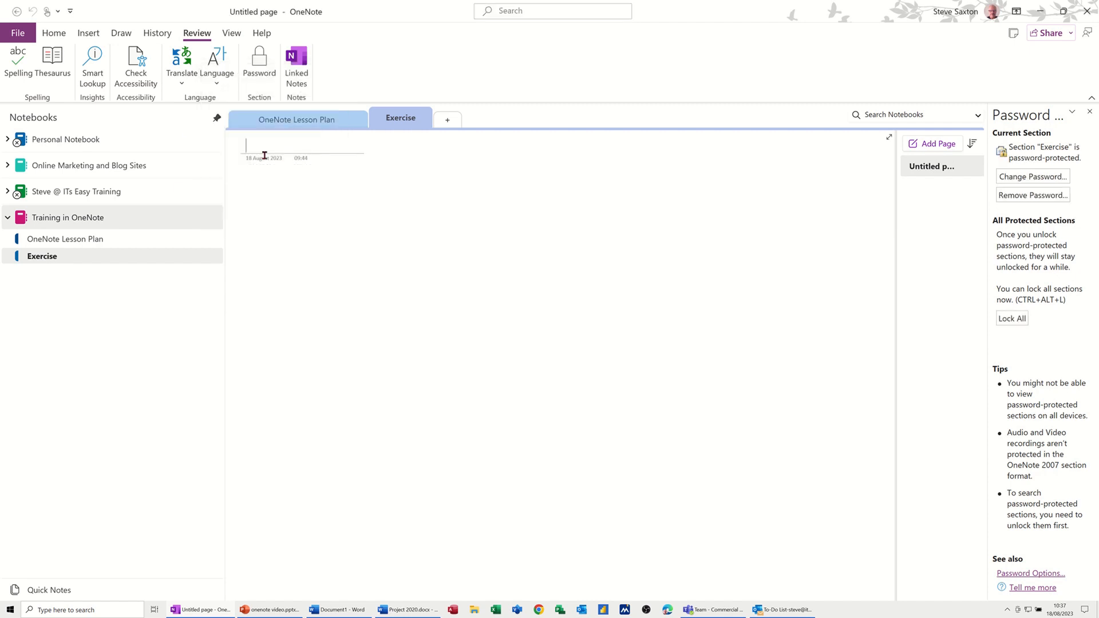
Lock all protected sections and unlock the Exercise section by entering its password
click(1012, 318)
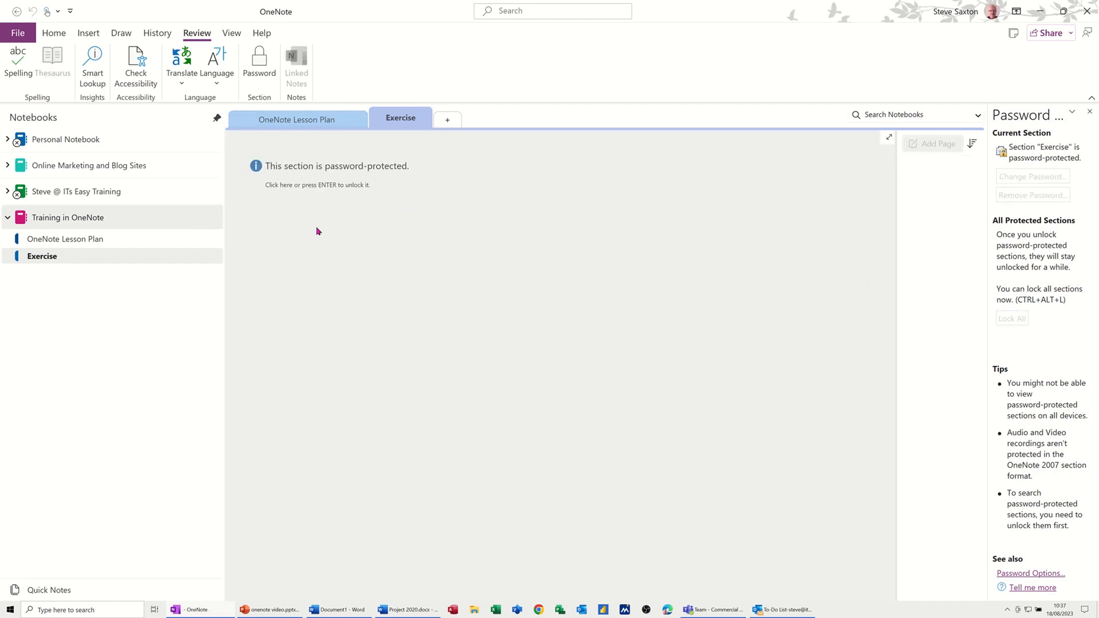
click(310, 194)
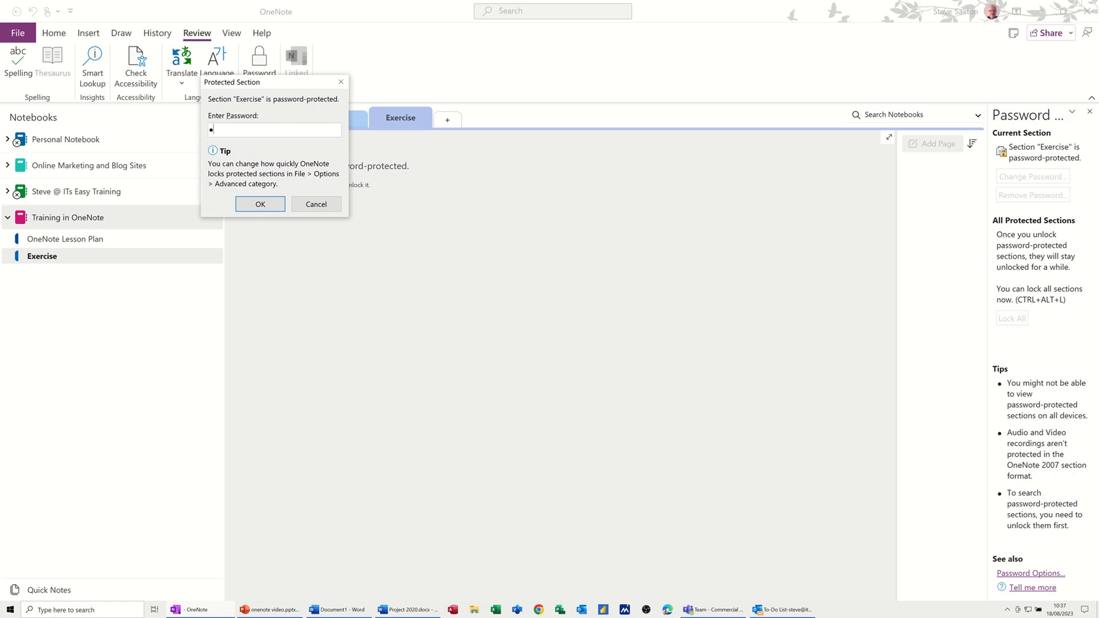
key(Return)
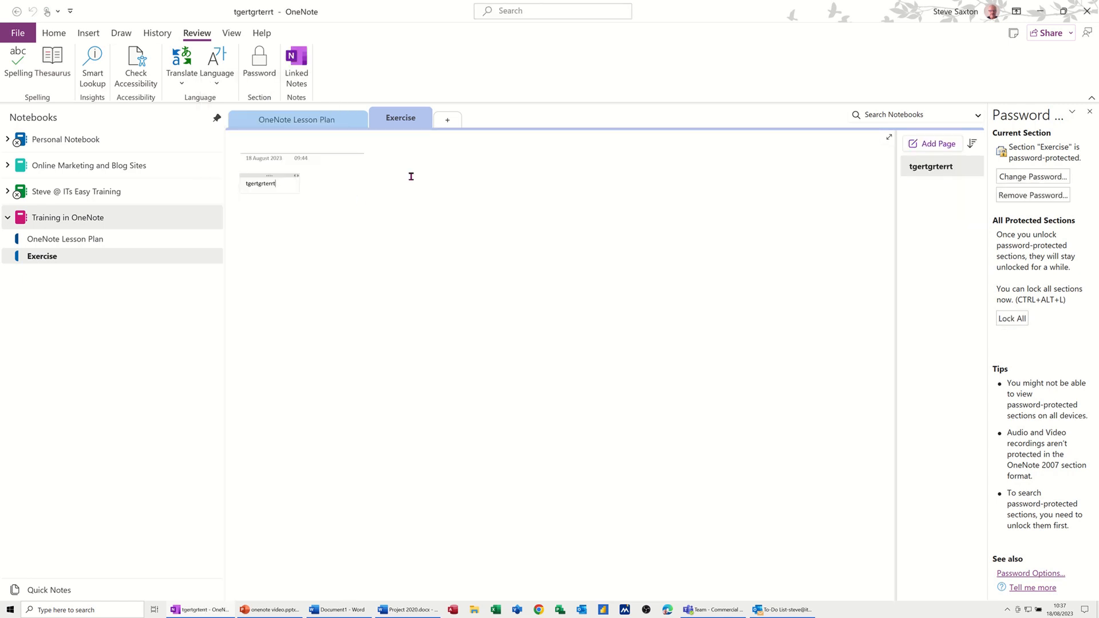
Add a "wewqewqewq" note to the Exercise page, return to the OneNote Lesson Plan section and close the password protection settings
click(286, 119)
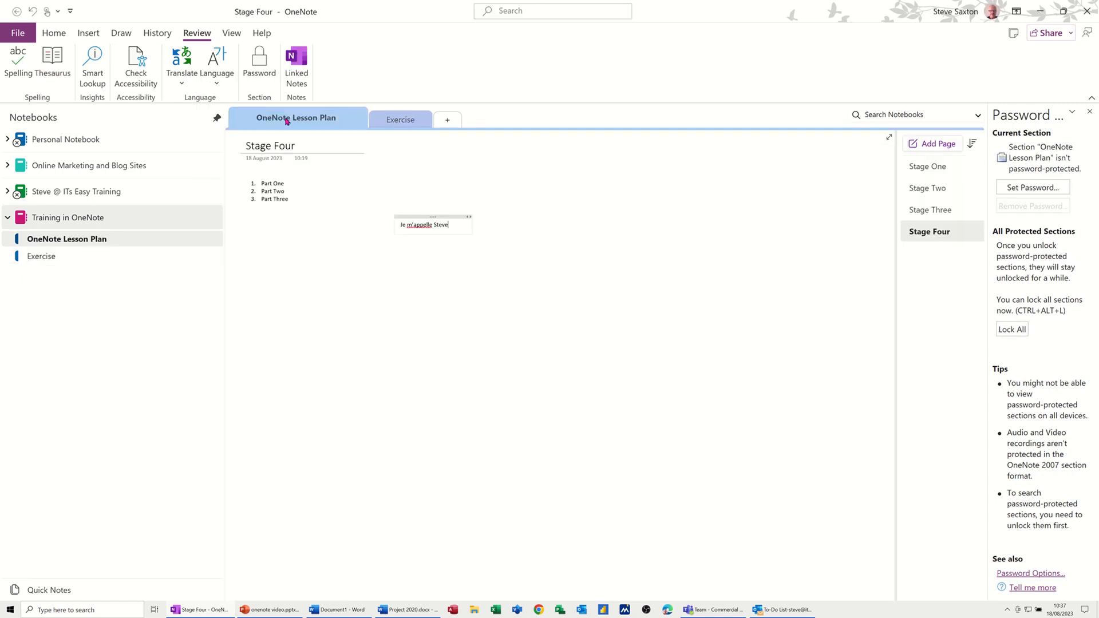
click(403, 119)
click(345, 216)
text(wewqewqewq)
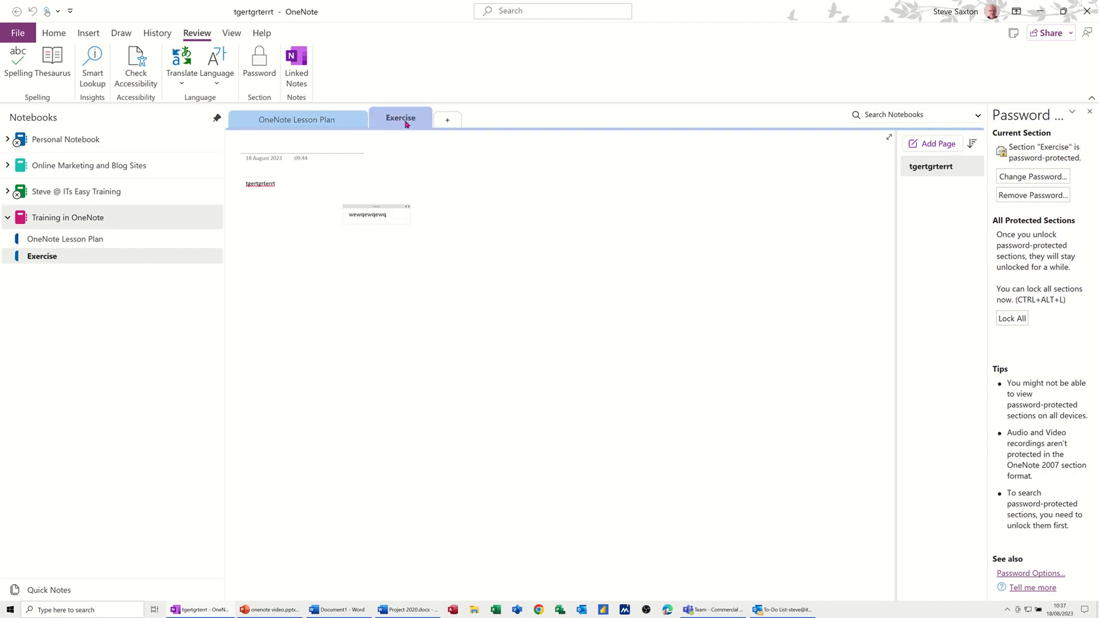
click(346, 120)
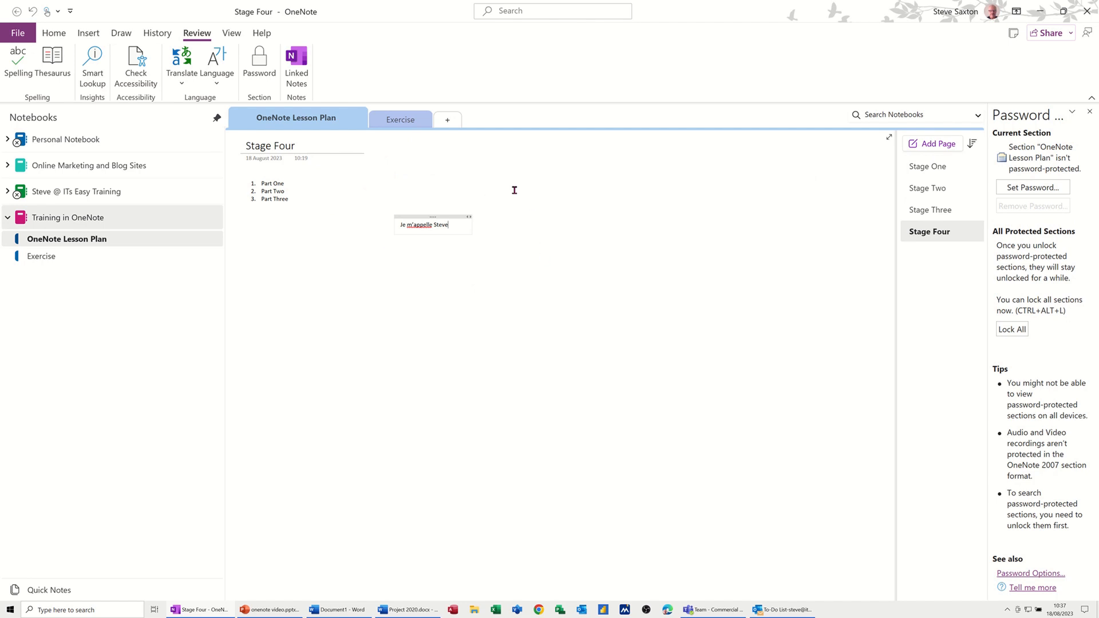
click(1088, 113)
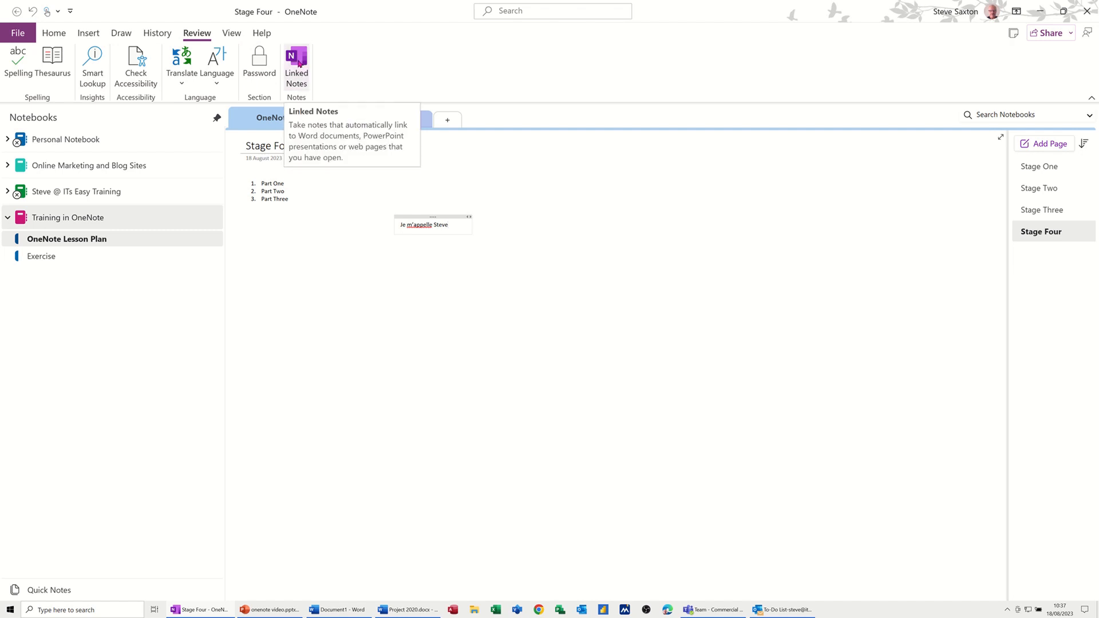
Start Linked Notes in a docked window, choosing the Stage One page of OneNote Lesson Plan as the location
click(401, 612)
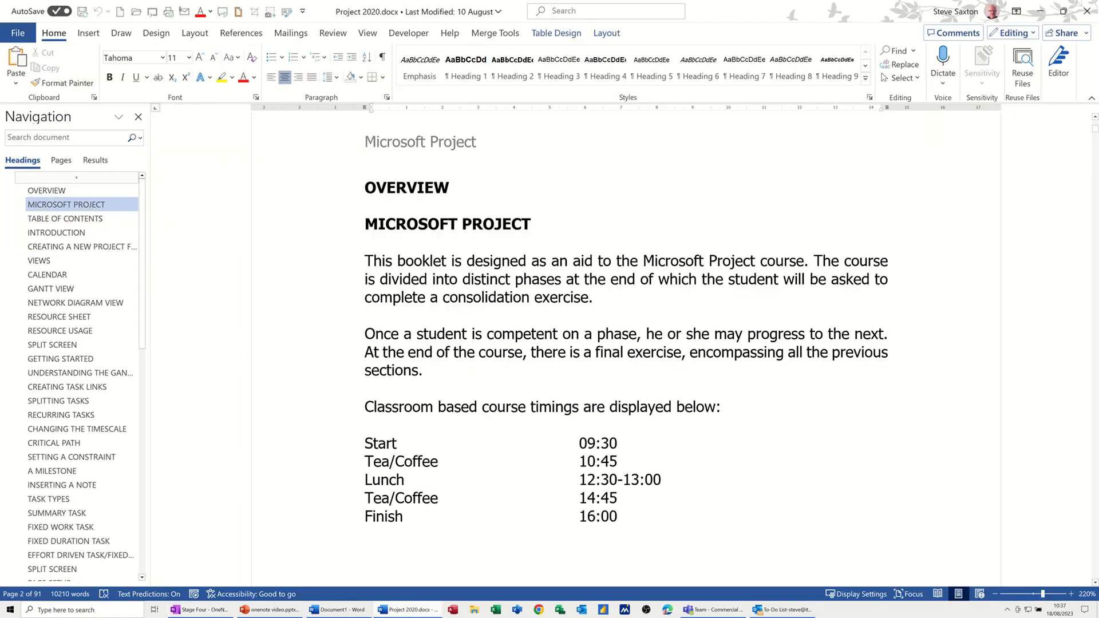
click(193, 612)
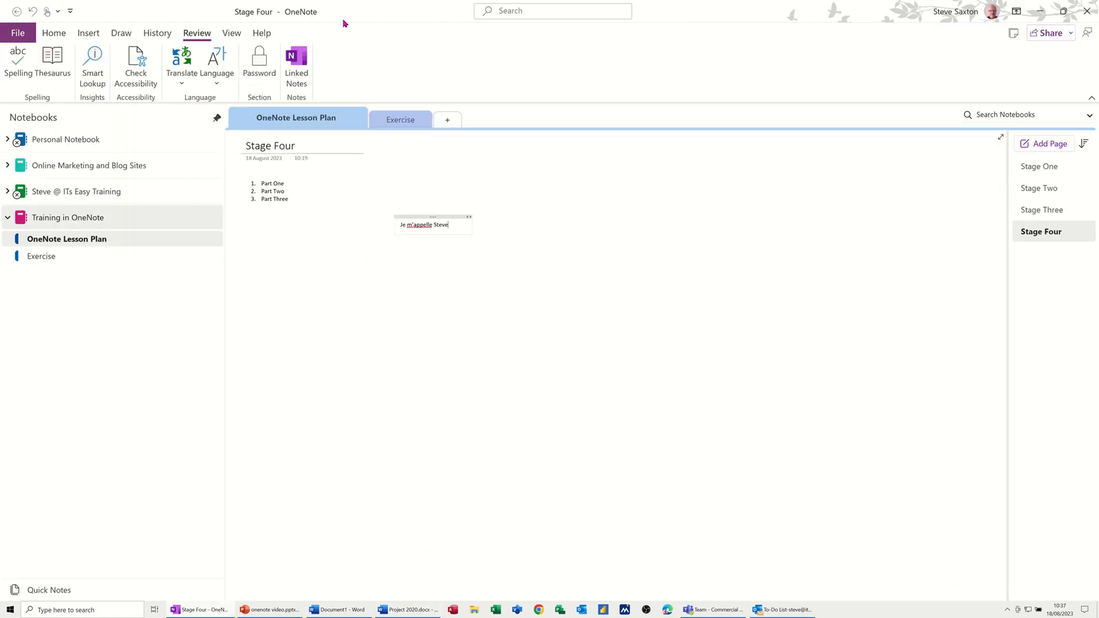
click(317, 90)
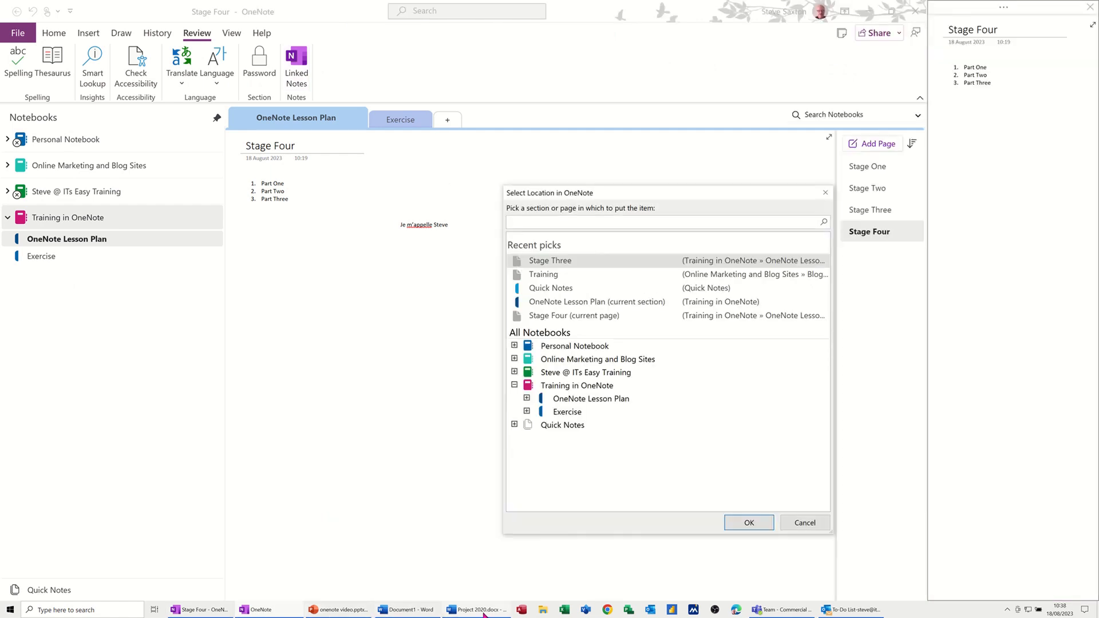
mouse_move(484, 613)
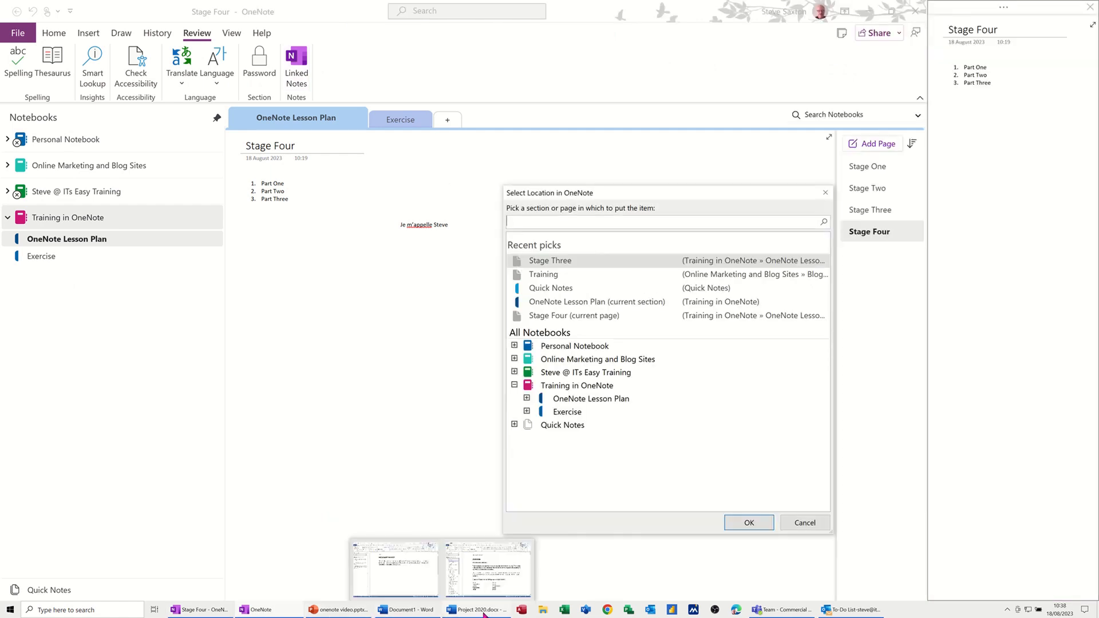
click(578, 400)
click(527, 398)
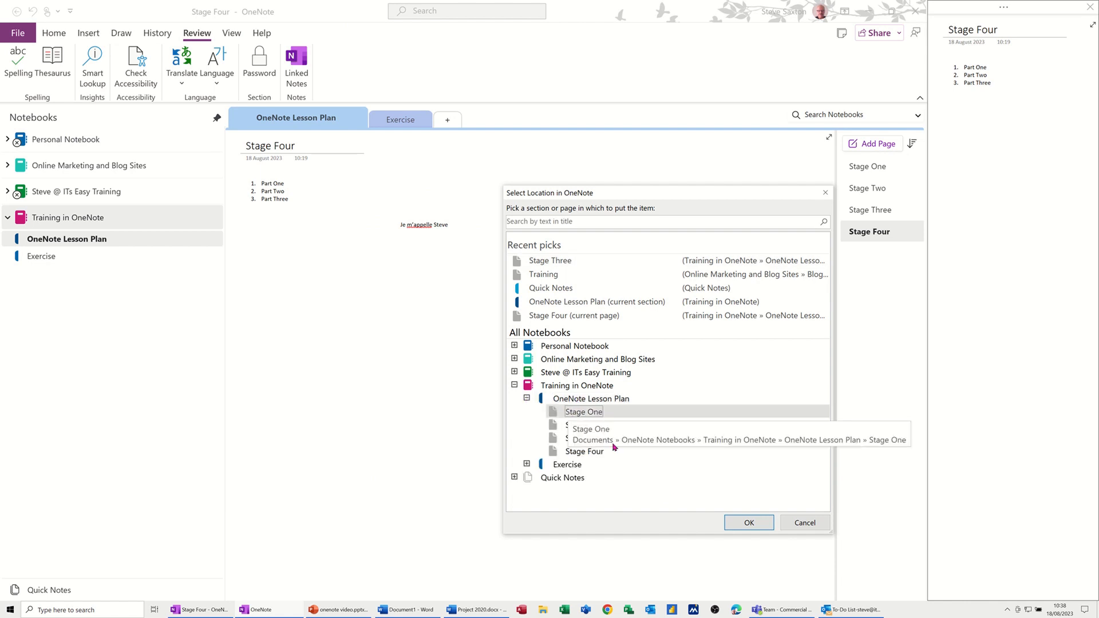
click(738, 523)
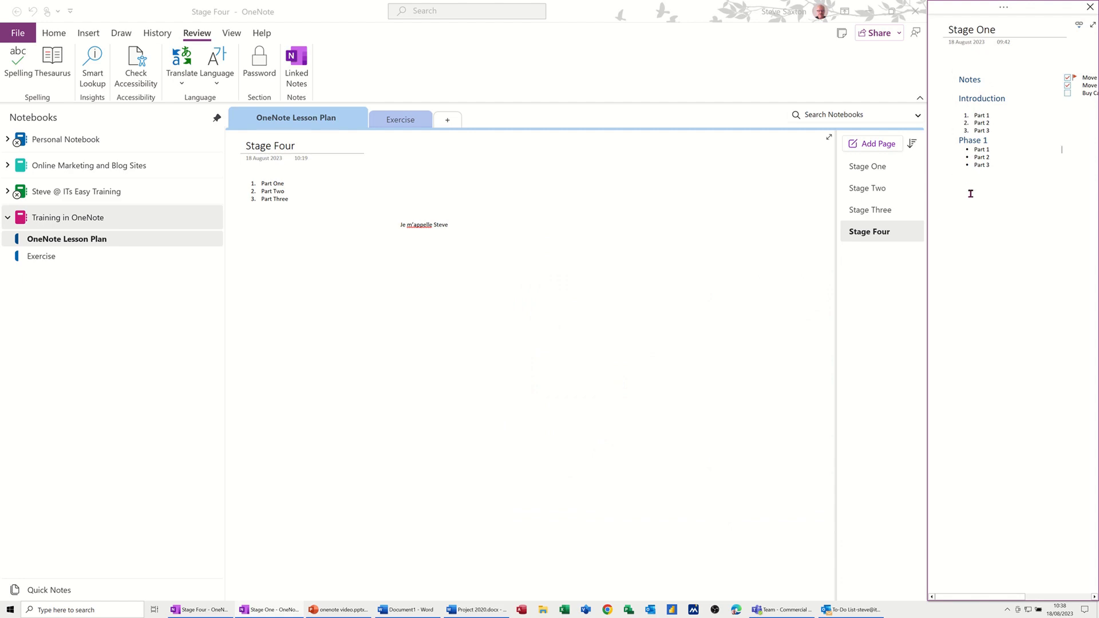
Switch to Project 2020.docx in Word, add the linked note "Not good enogh" below the Phase 1 list, and close the docked notes
click(465, 610)
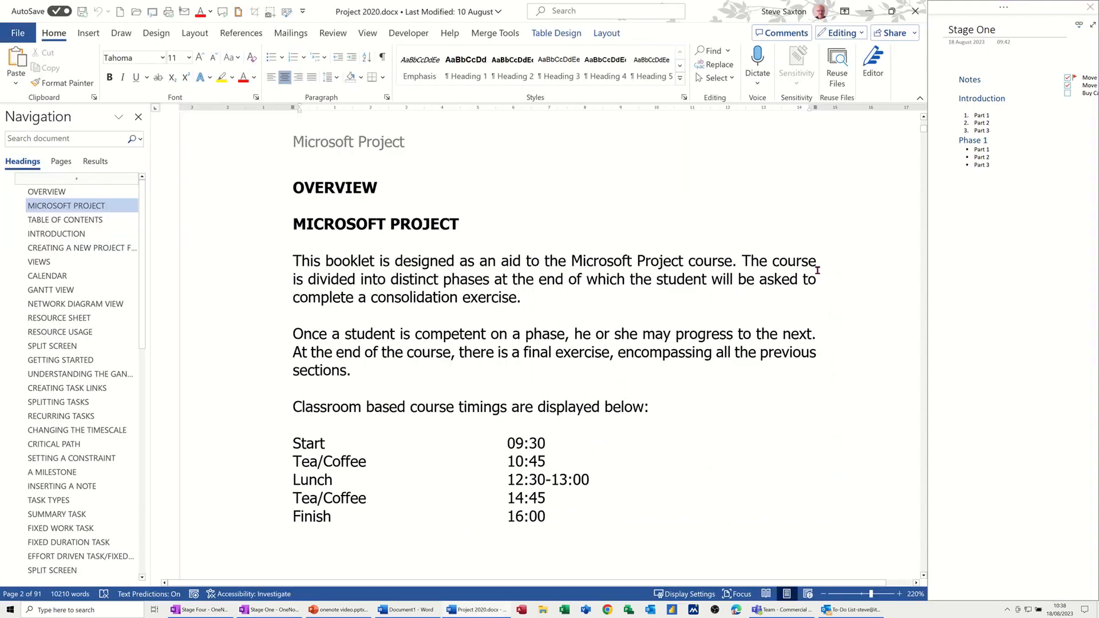
click(958, 183)
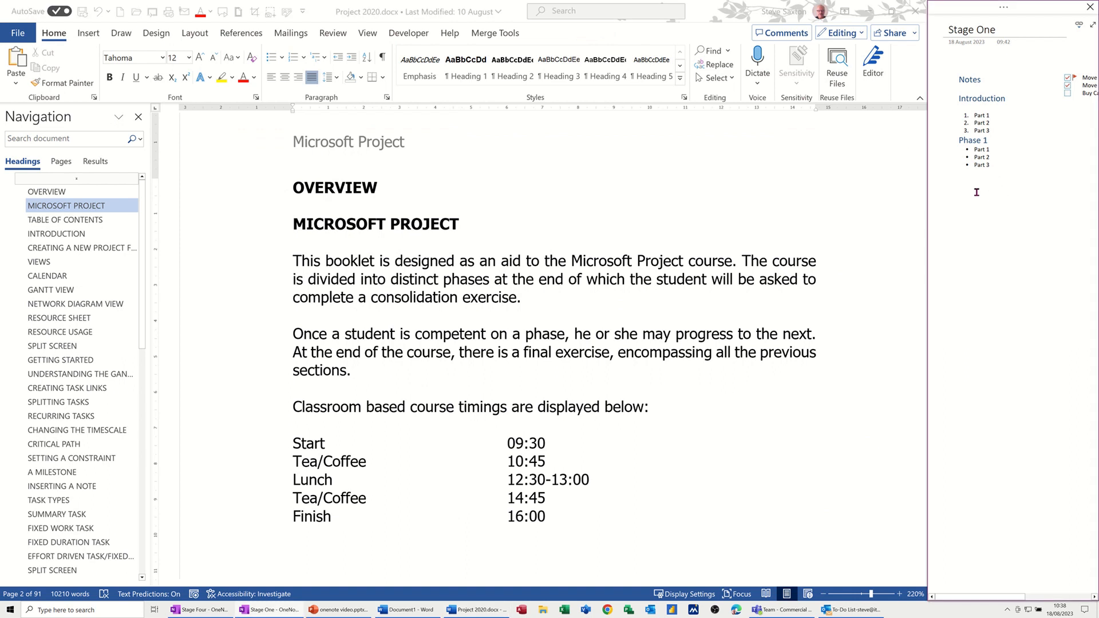
text(Not good enogh)
mouse_move(932, 183)
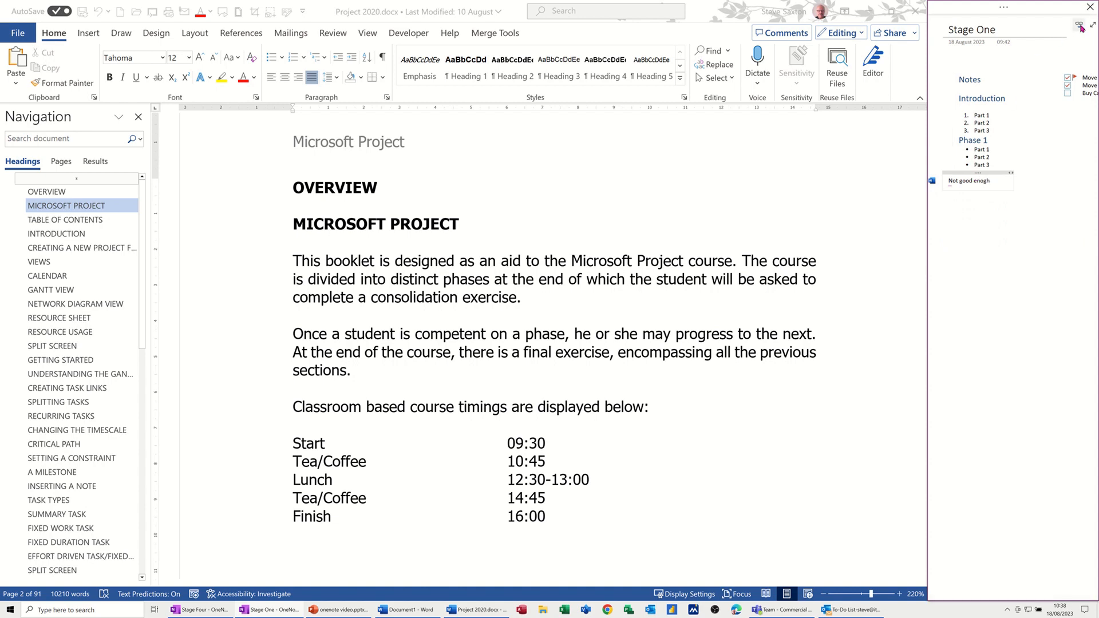
click(1089, 7)
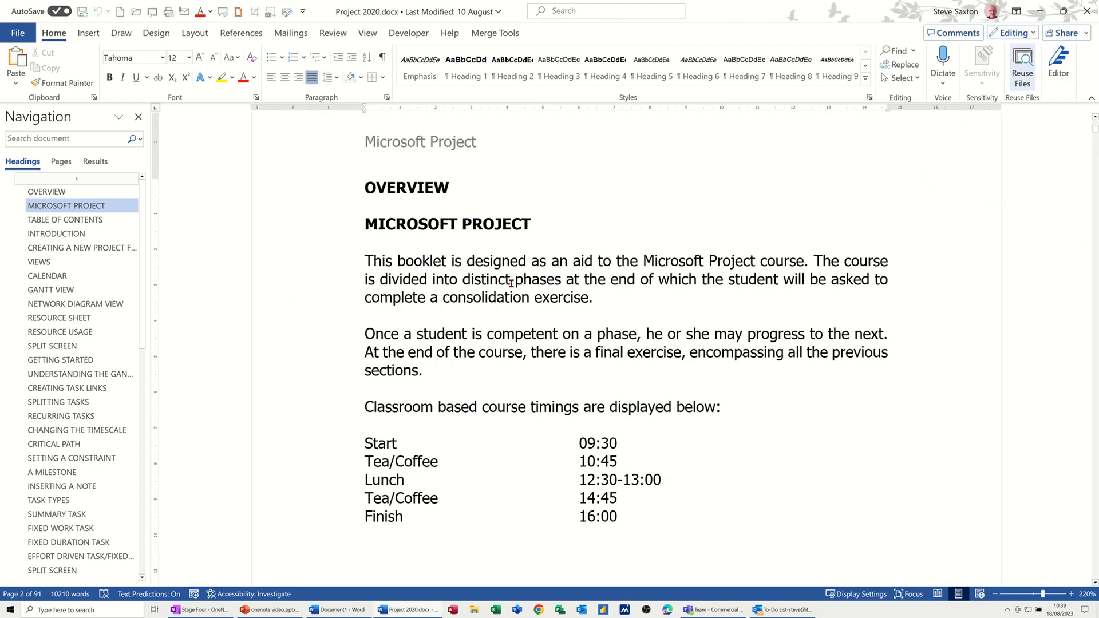
Return to OneNote and open the Stage One page to examine the Word link beside the new note
click(205, 611)
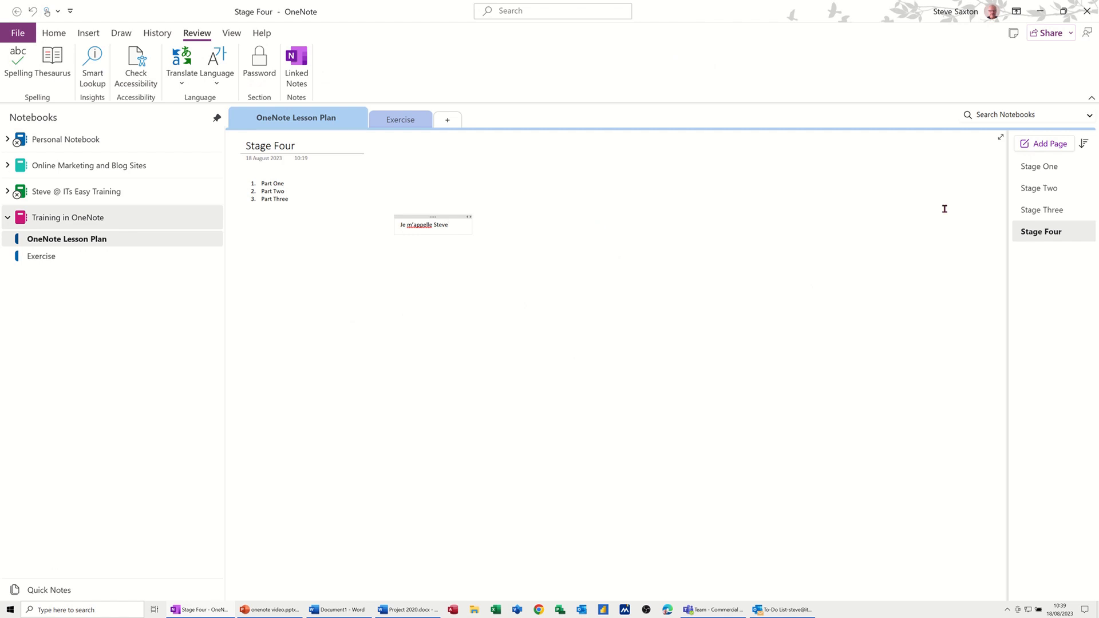
click(1032, 168)
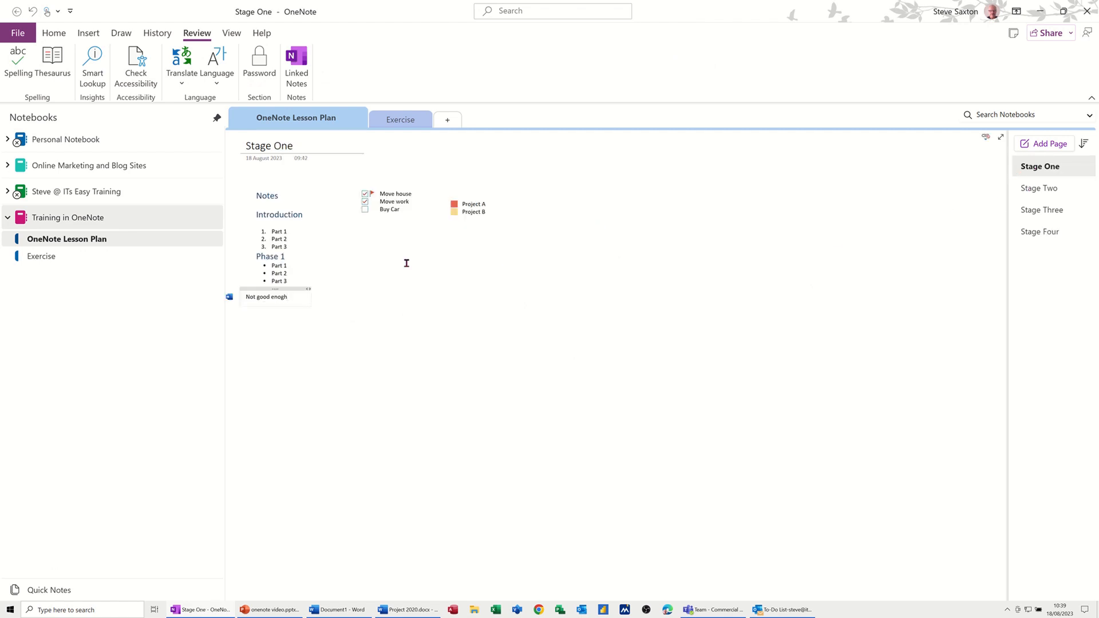
mouse_move(230, 298)
click(287, 336)
Try the Vertical Tabs layout for the notebook, and restore Horizontal Tabs
click(232, 35)
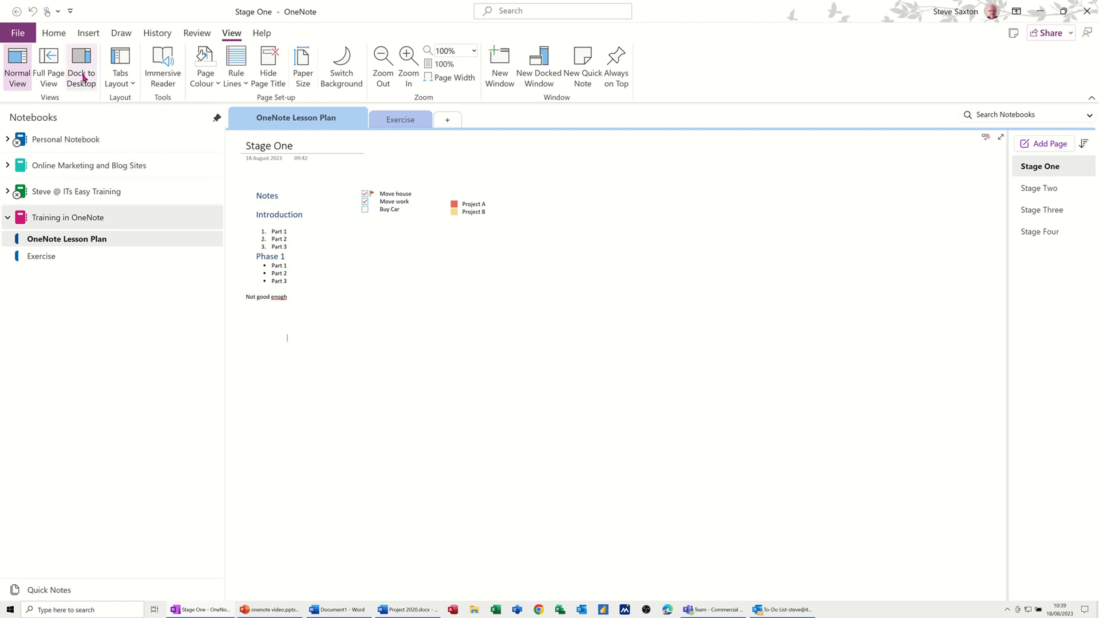
click(131, 84)
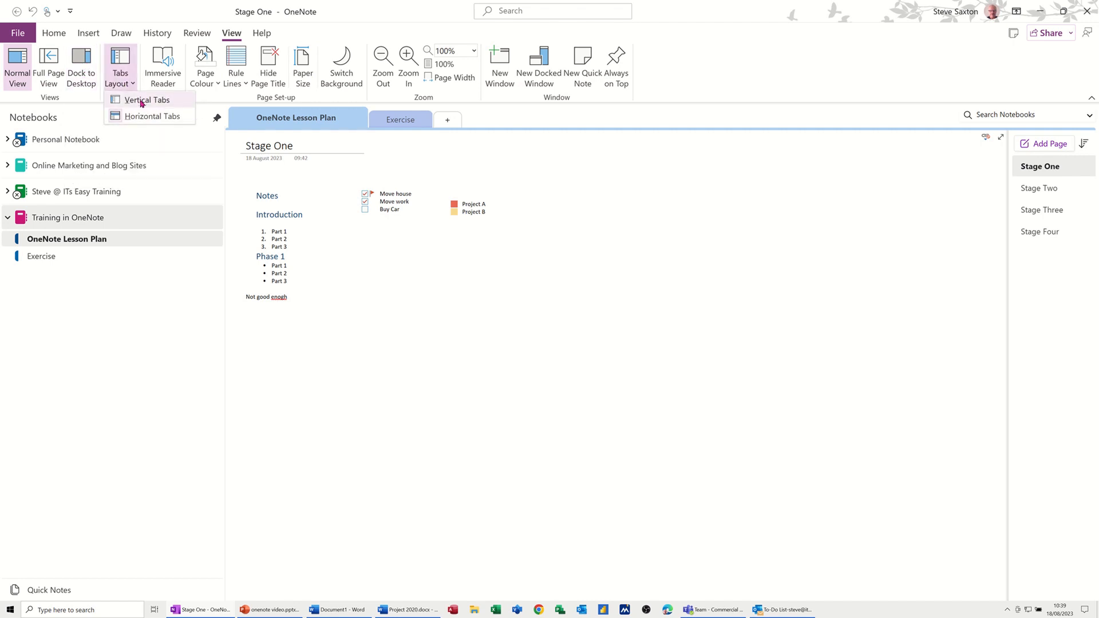
click(141, 103)
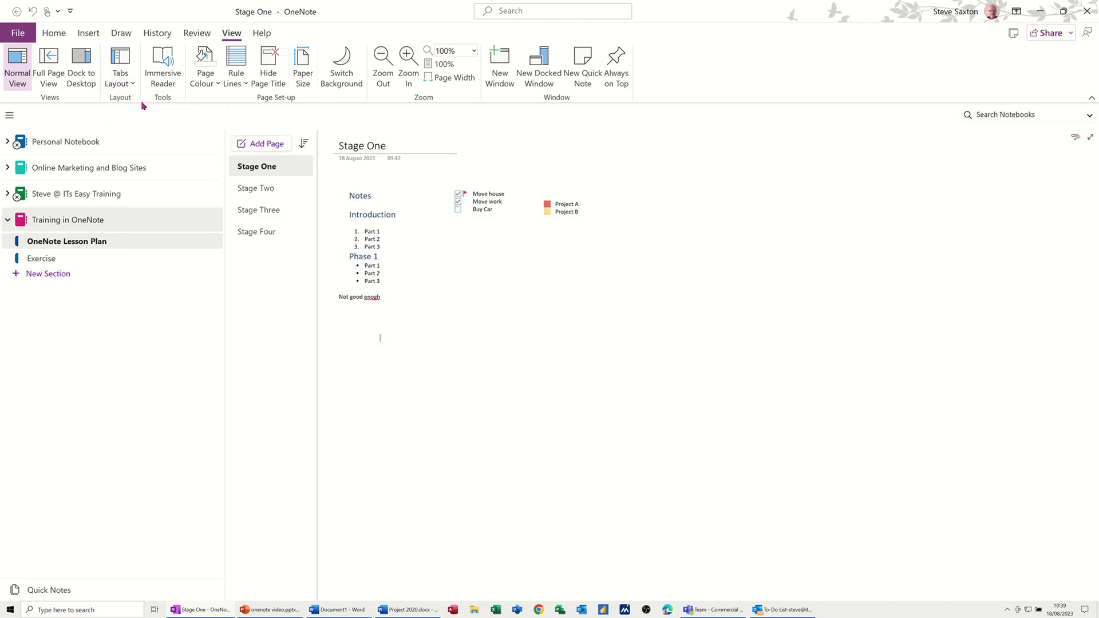
click(130, 87)
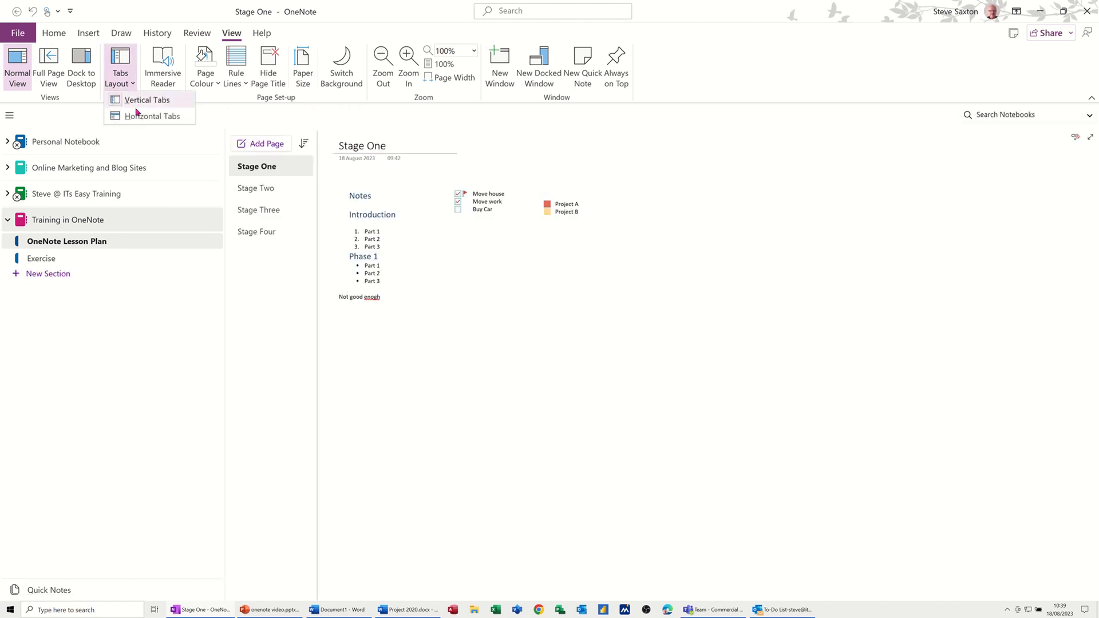
click(137, 115)
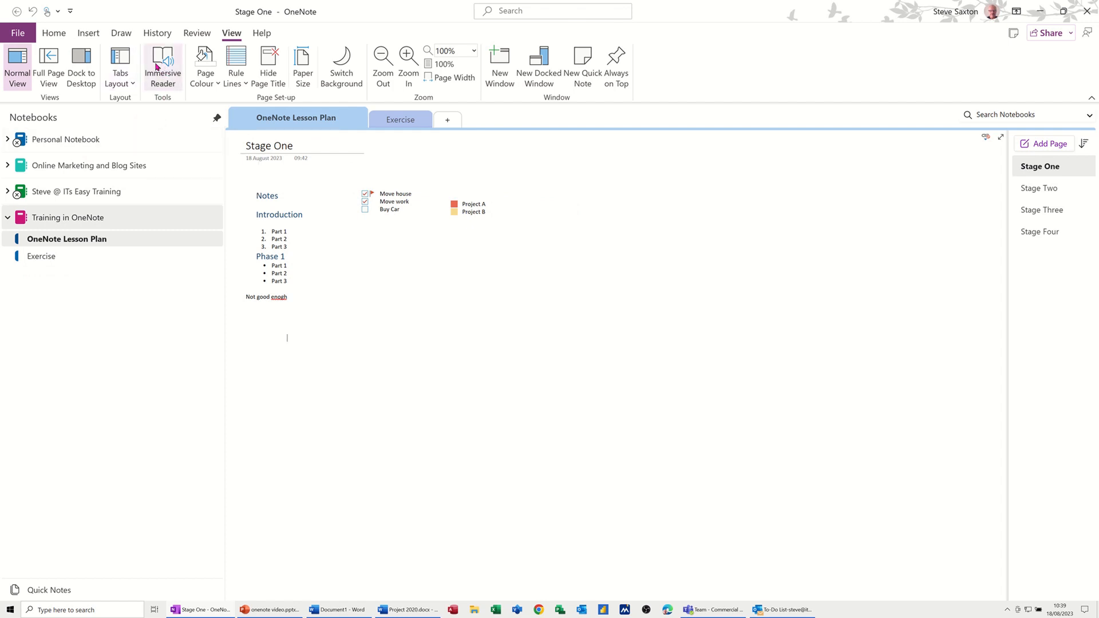
Set the Stage One page colour to light green using the additional standard colours
click(215, 85)
click(227, 232)
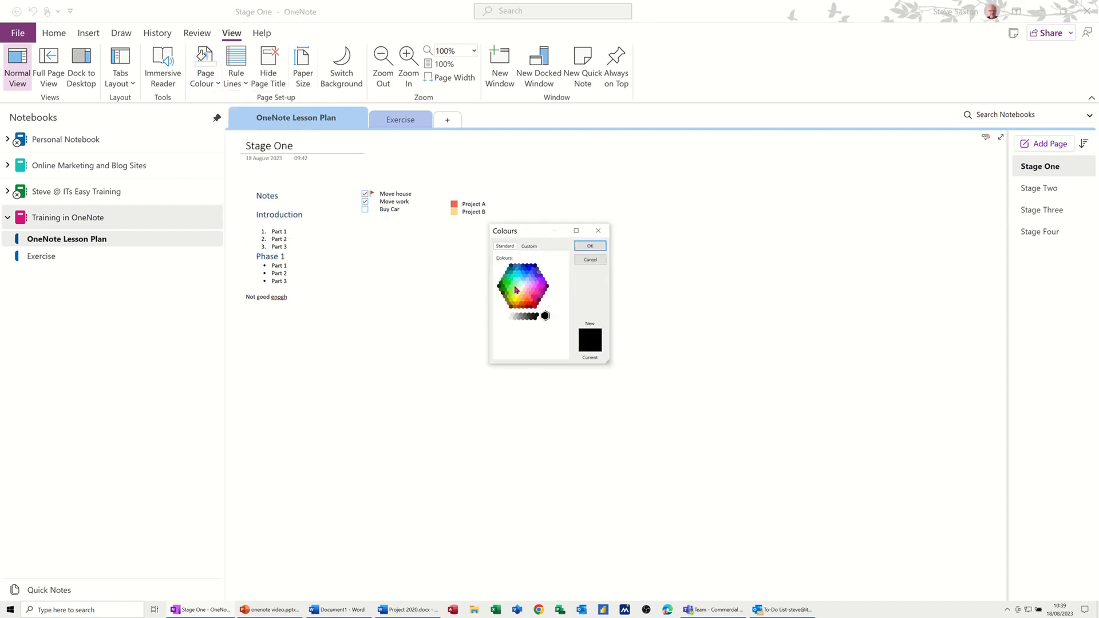
click(515, 290)
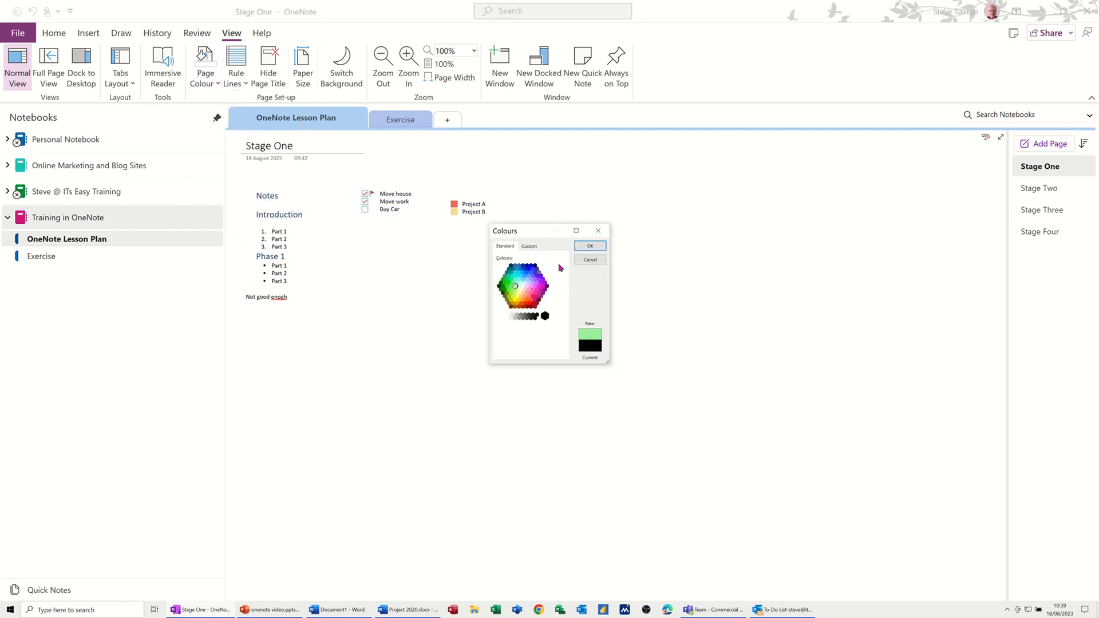
click(590, 246)
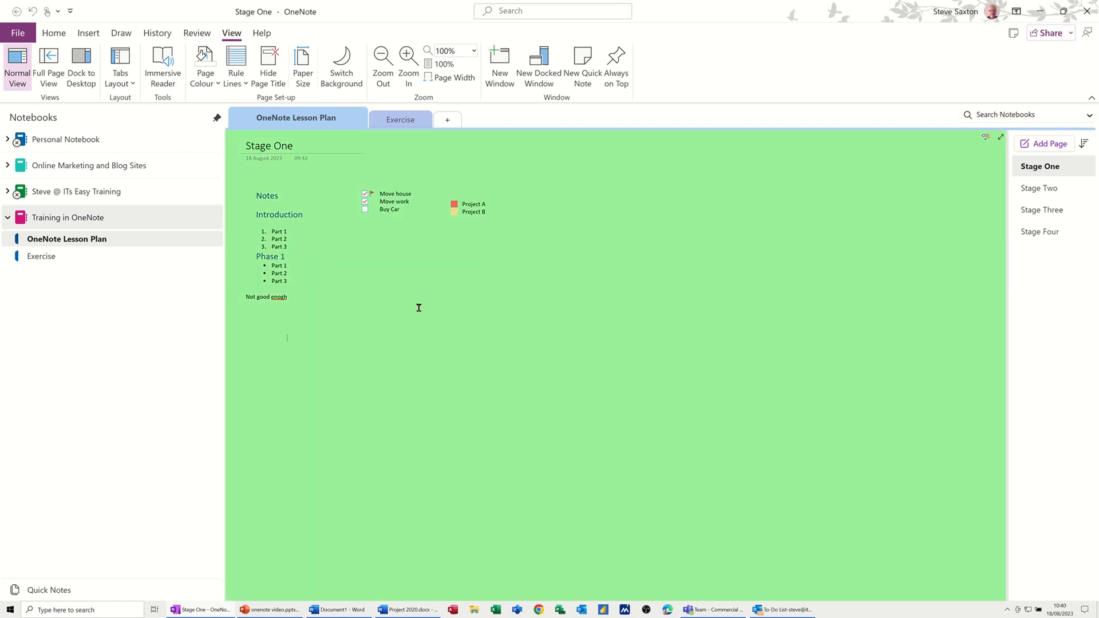
Apply the second-largest grid lines to the Stage One page, compare the dark and light backgrounds, and leave the dark one on
click(245, 86)
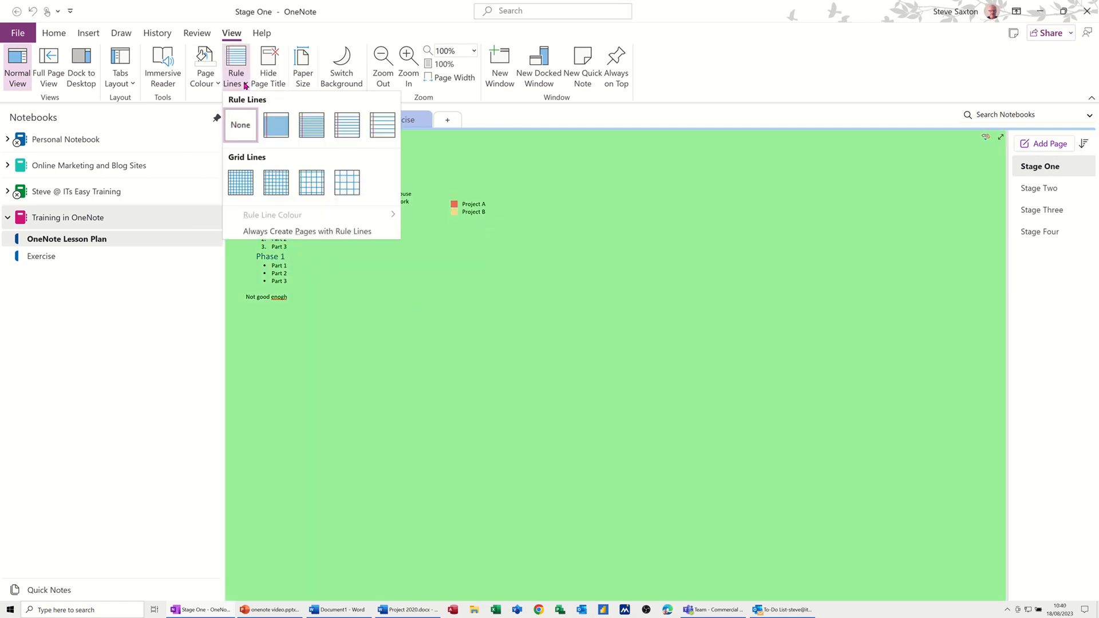
click(309, 190)
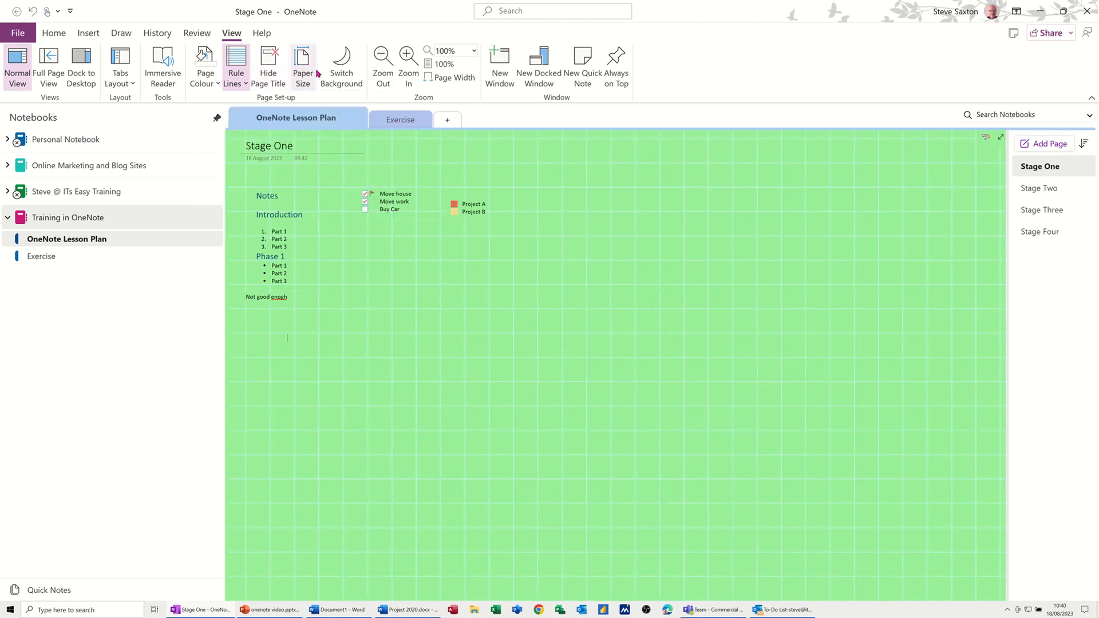
click(347, 62)
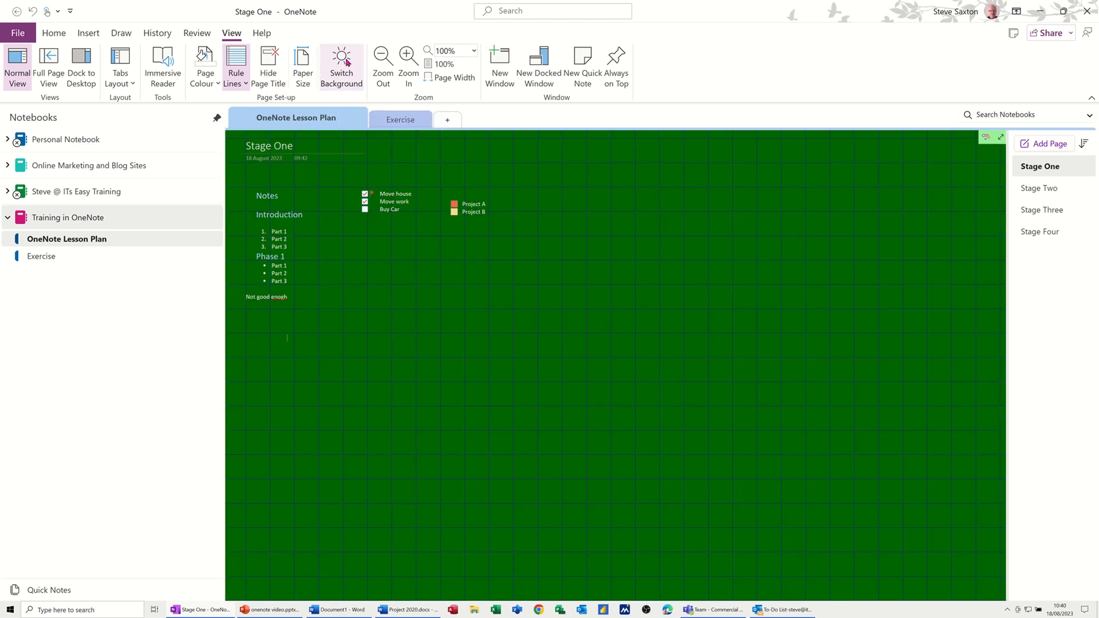
click(347, 62)
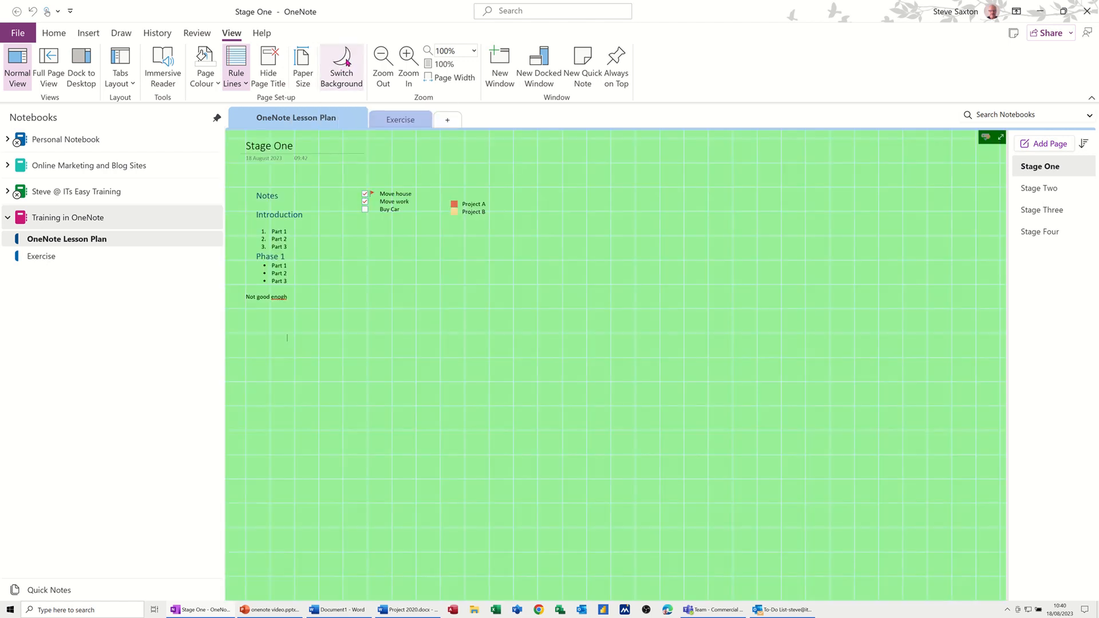
click(346, 62)
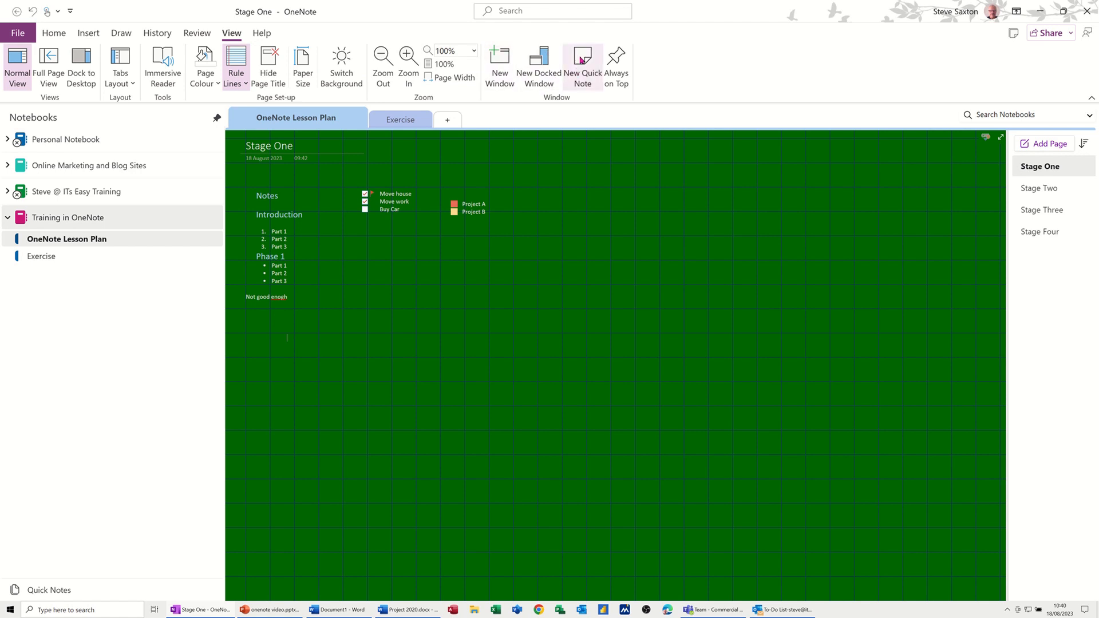
Add a page titled "General" to Quick Notes and switch the background back to light
click(38, 593)
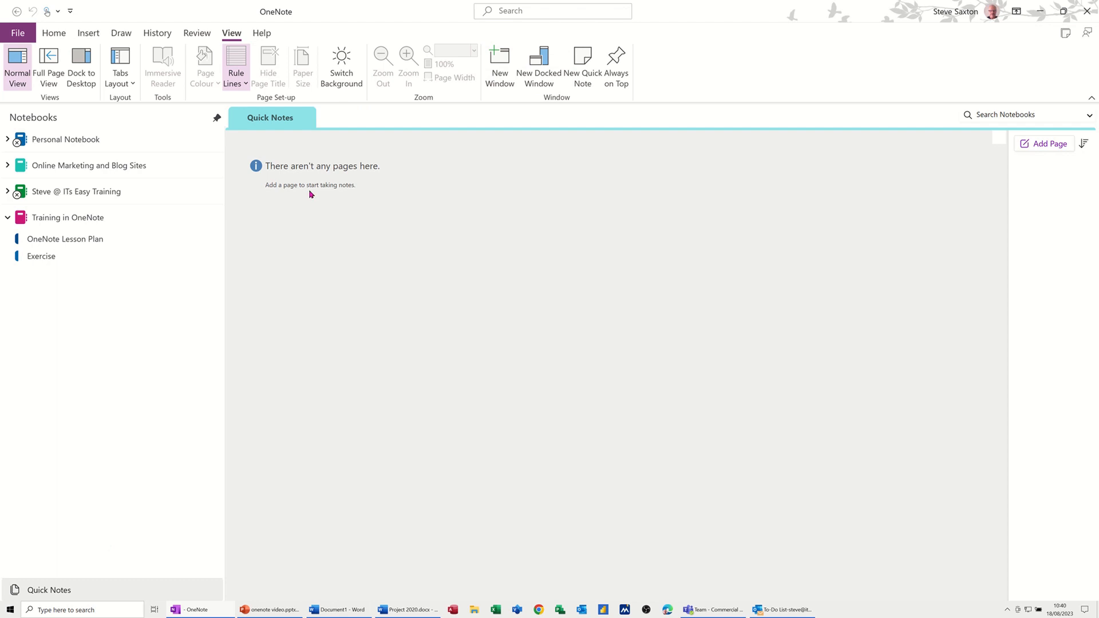
click(1037, 146)
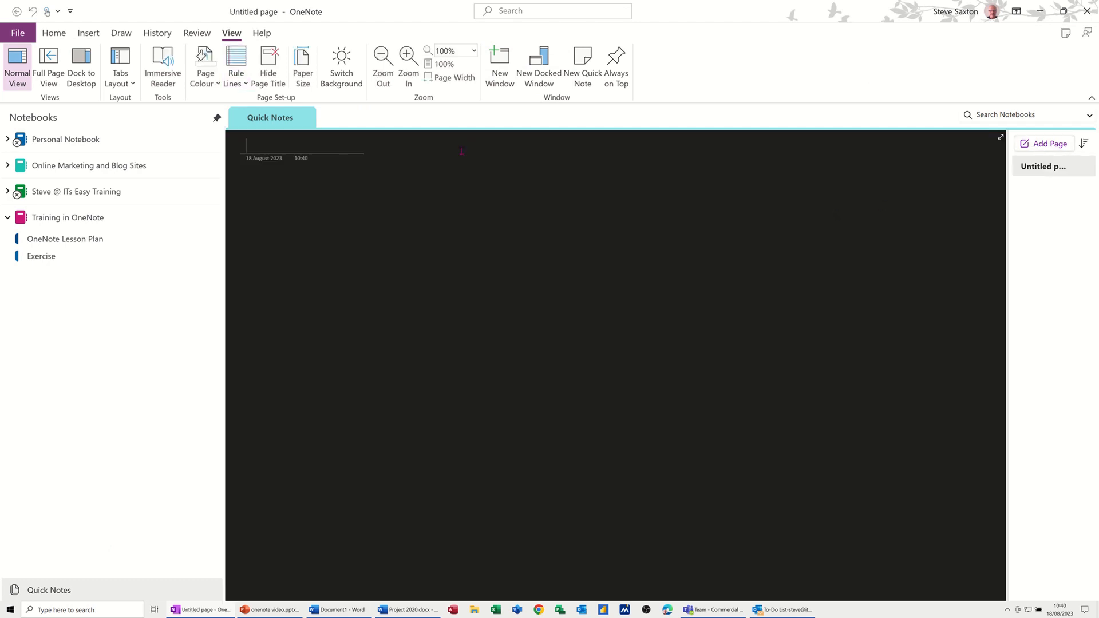
text(General)
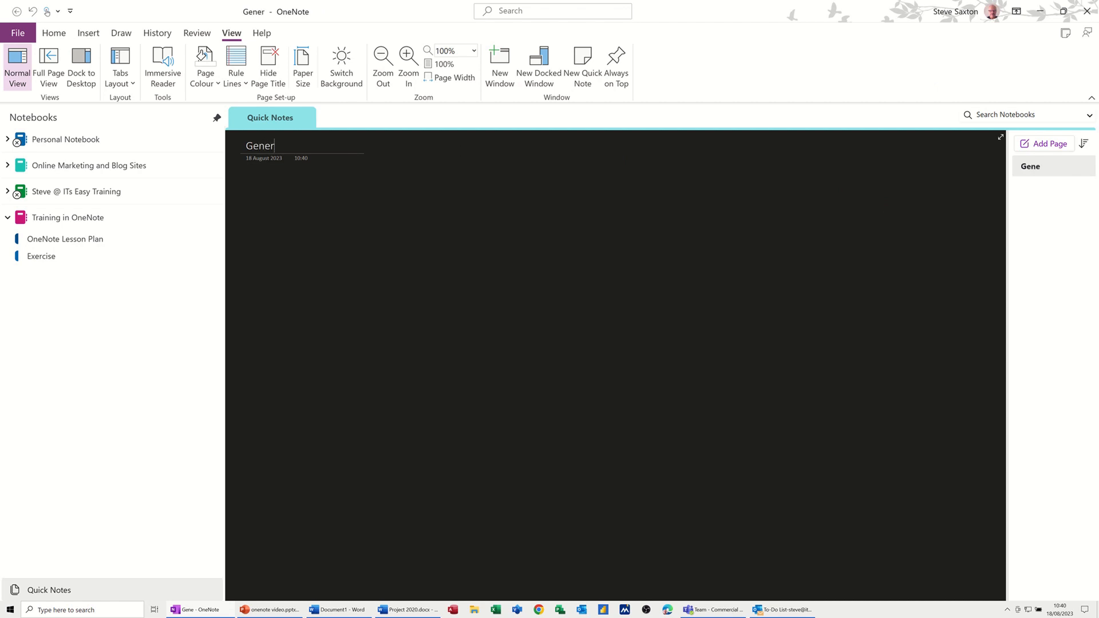
click(344, 63)
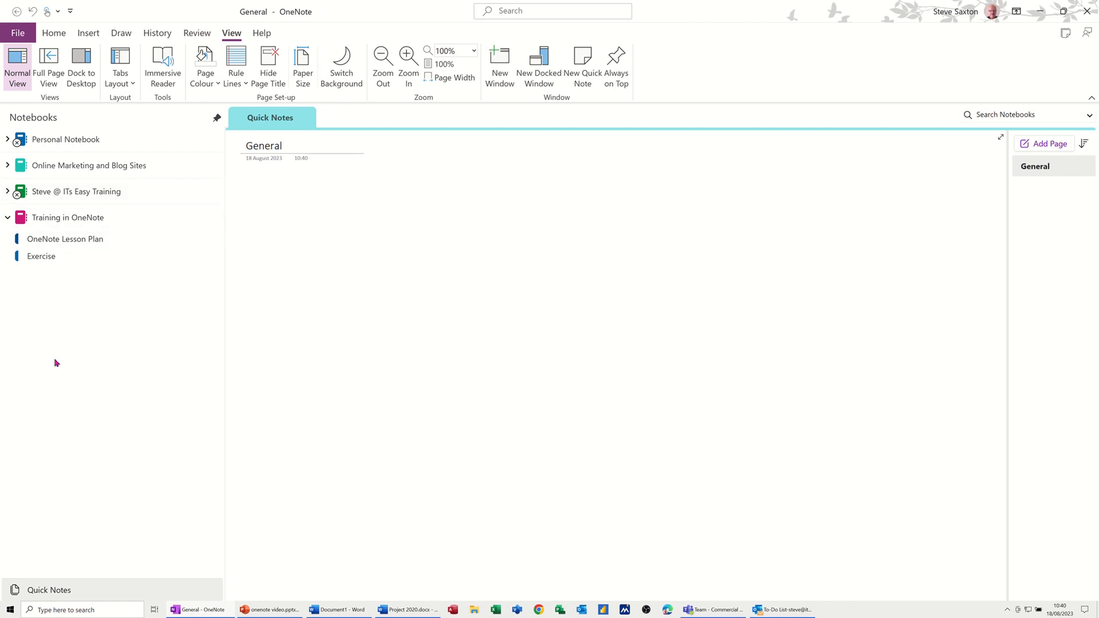
Return to the Stage One page in the OneNote Lesson Plan section, examine the help and training commands, and redisplay the Home commands
click(57, 240)
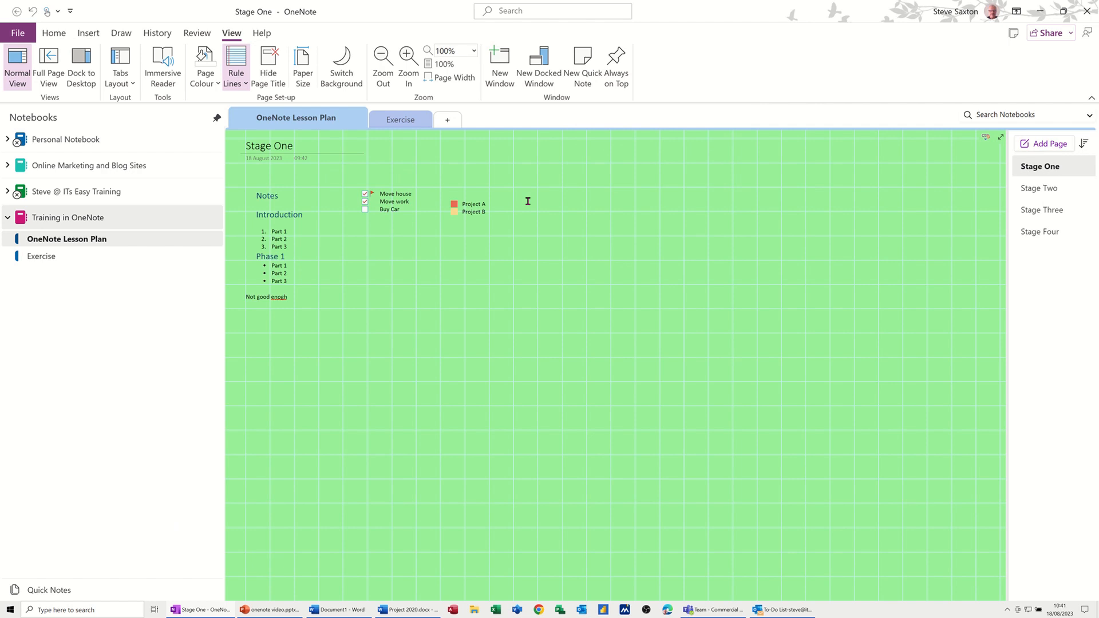
click(261, 34)
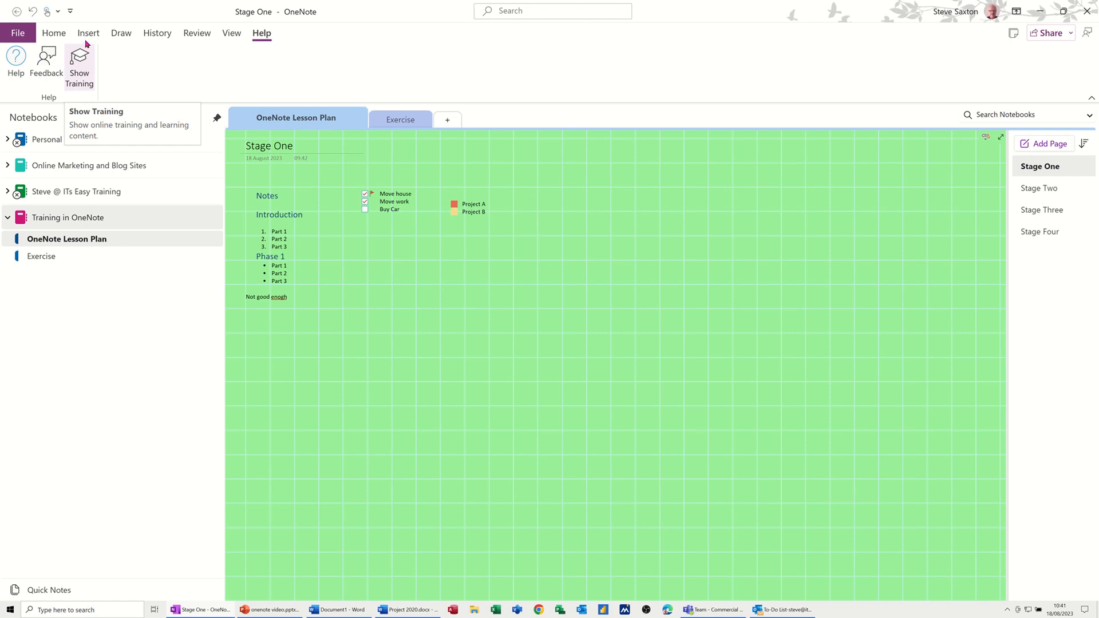
click(54, 33)
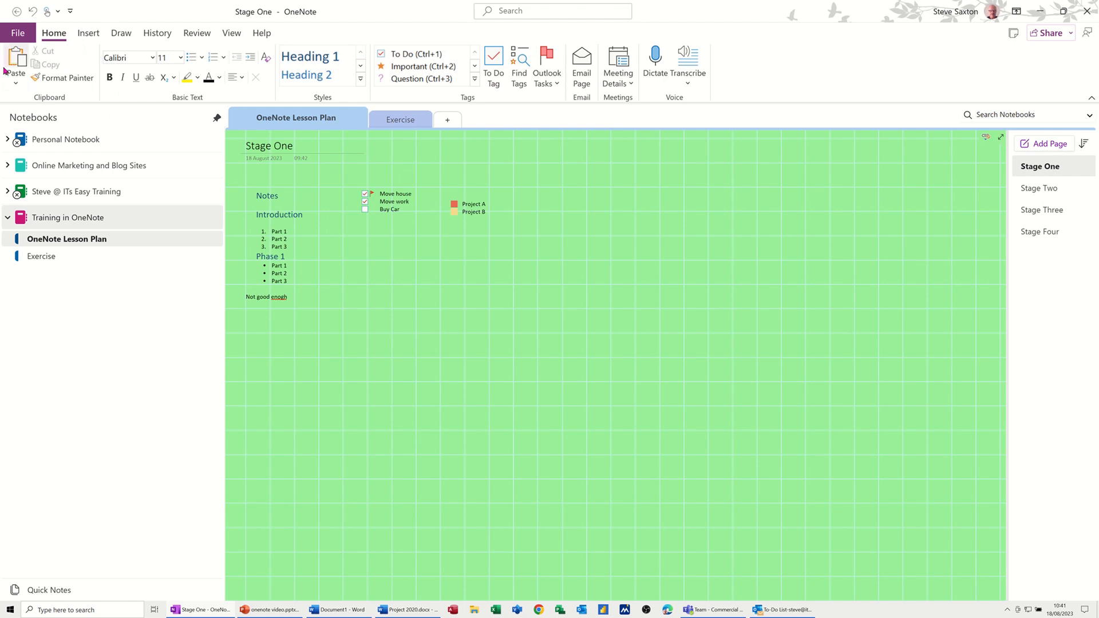